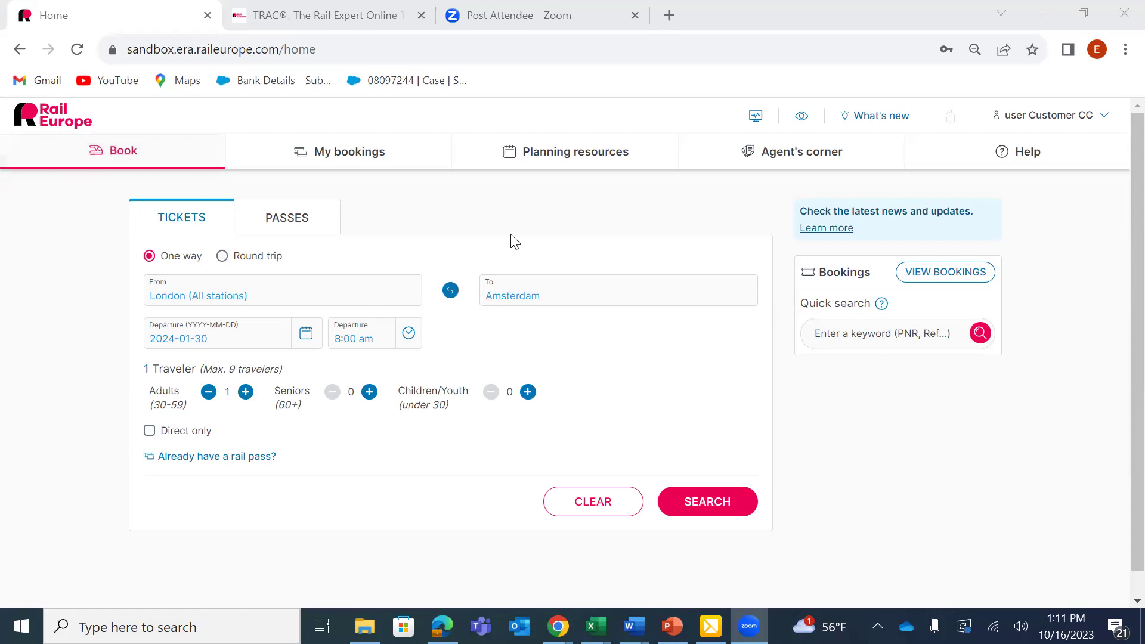
Raise the Rail Europe home page zoom in Chrome from 80% to 90%
{"action": "left_click", "coordinate": [1125, 50]}
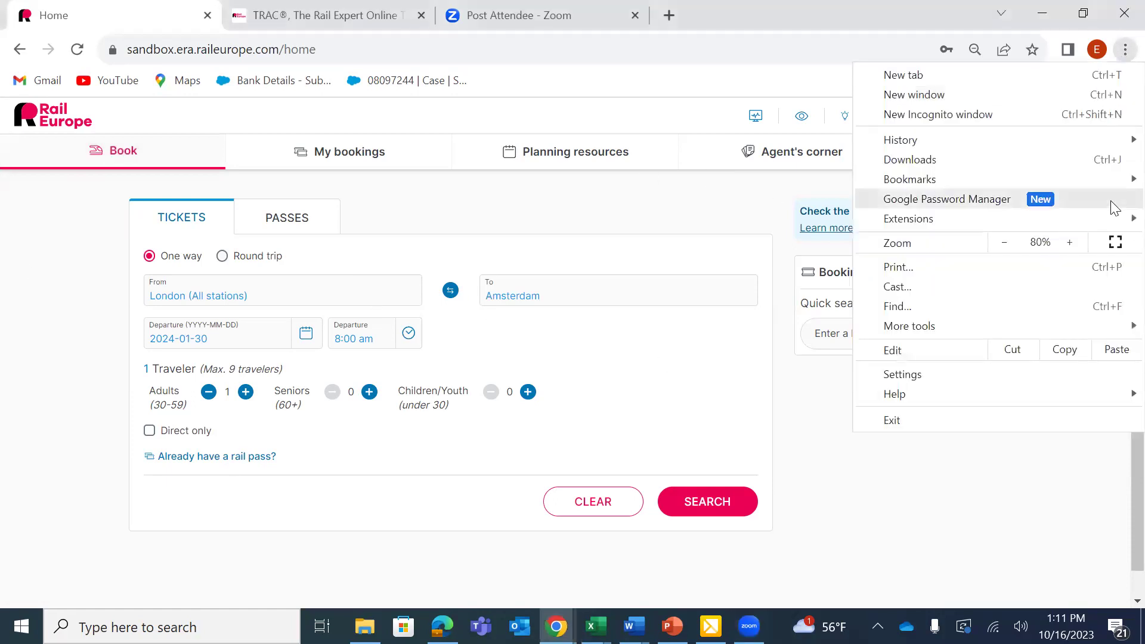
{"action": "left_click", "coordinate": [1069, 242]}
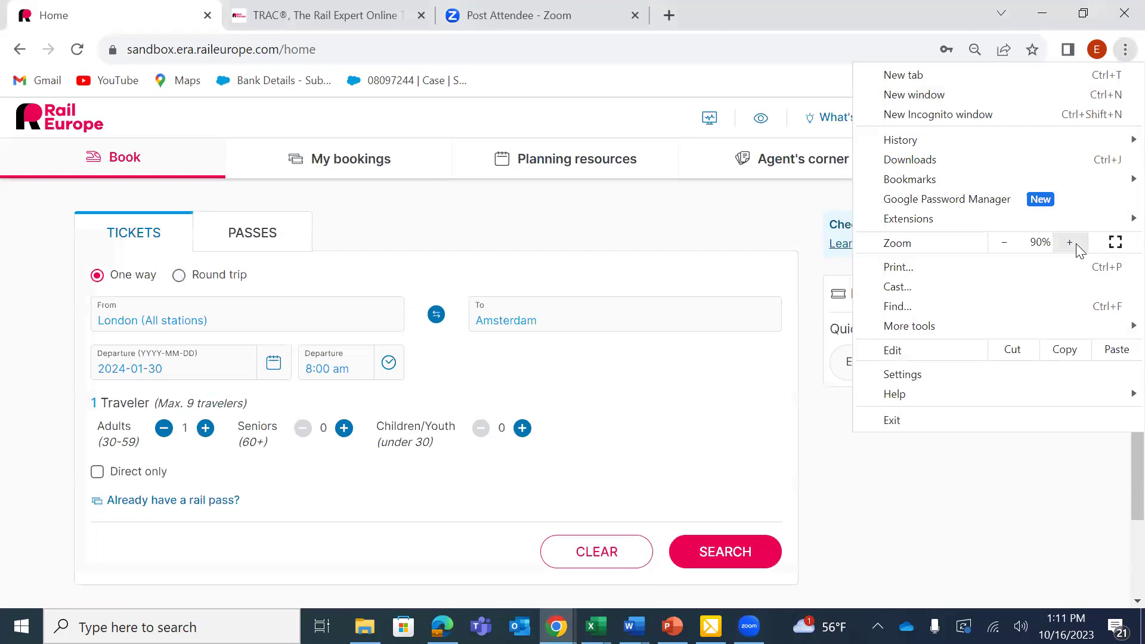
{"action": "left_click", "coordinate": [603, 253]}
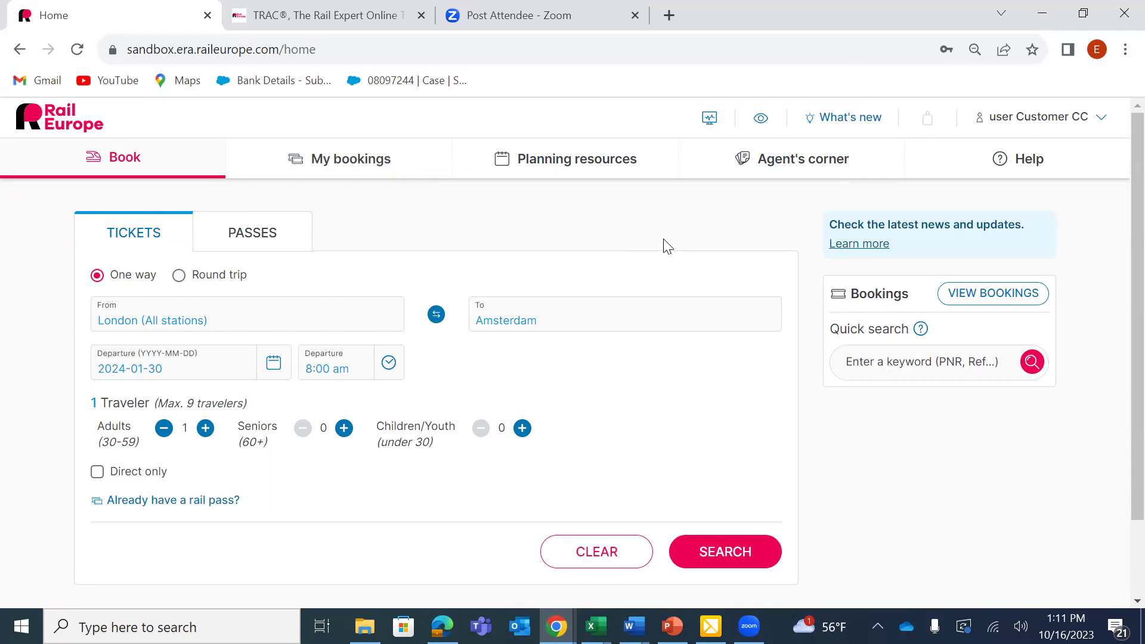
{"action": "left_click", "coordinate": [699, 119]}
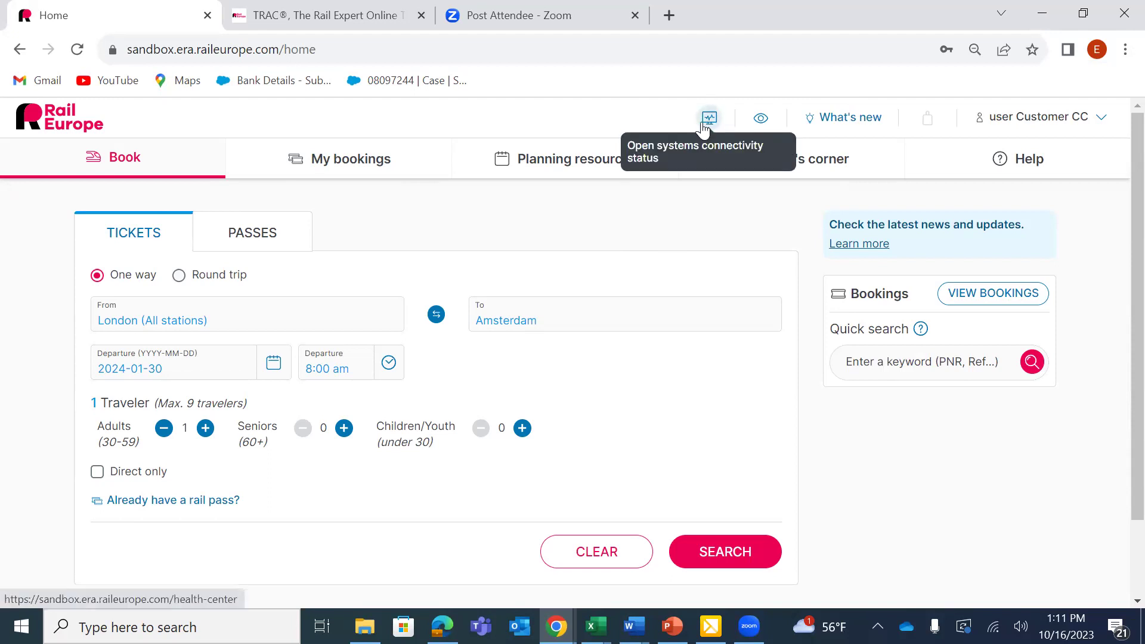
Open the Systems connectivity status page and scroll through each railway's availability
{"action": "left_click", "coordinate": [706, 122]}
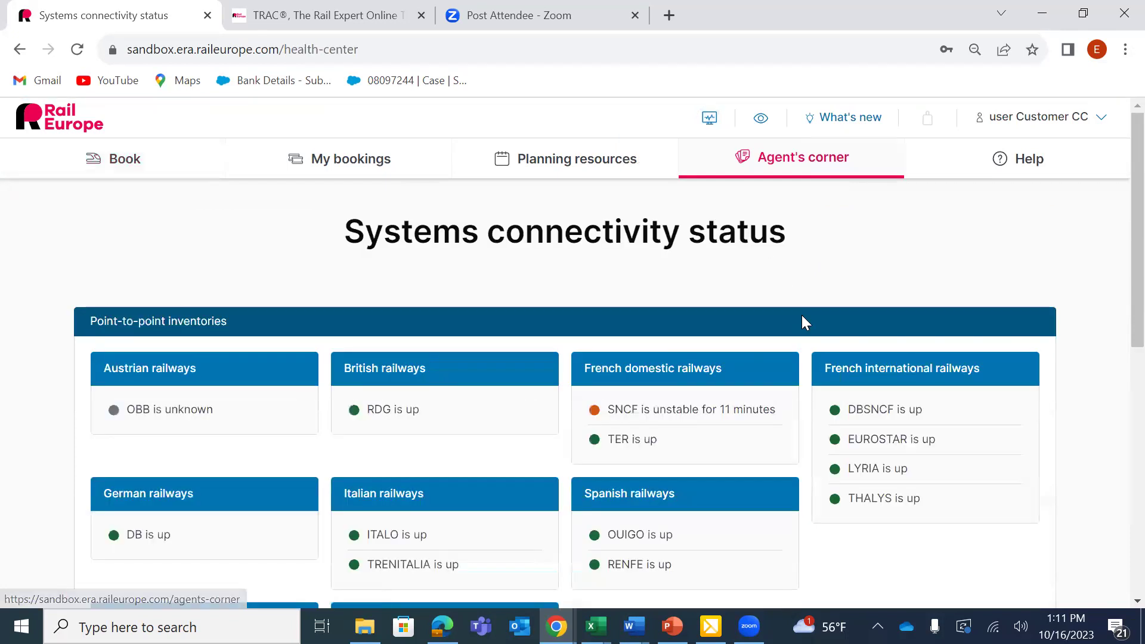
{"action": "scroll", "coordinate": [845, 393], "scroll_direction": "down", "scroll_amount": 1}
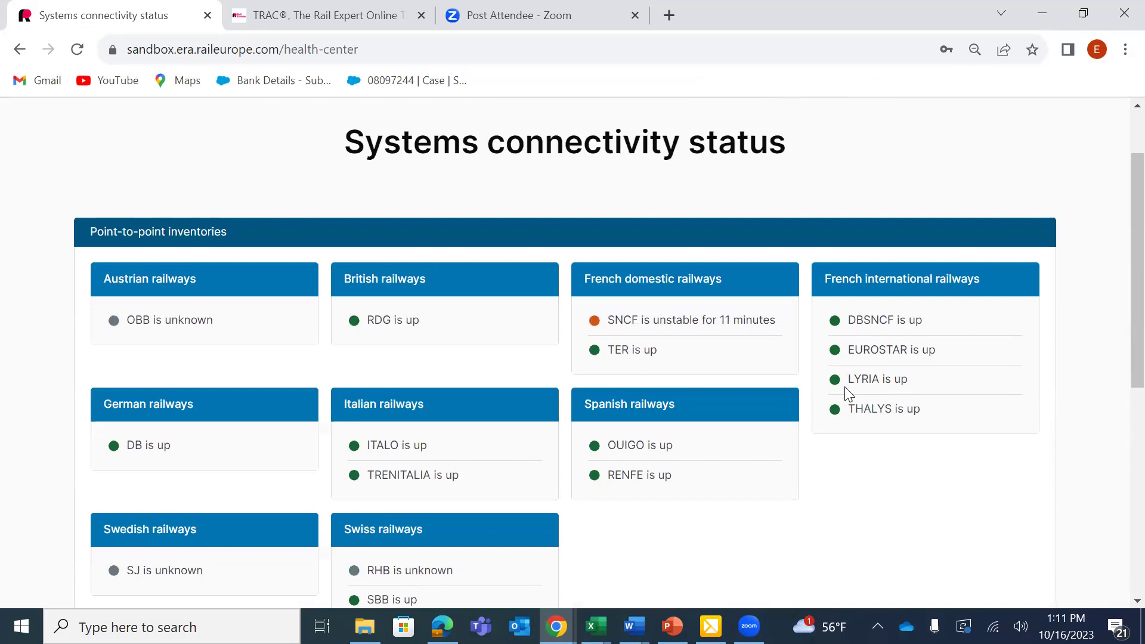
{"action": "scroll", "coordinate": [399, 373], "scroll_direction": "down", "scroll_amount": 1}
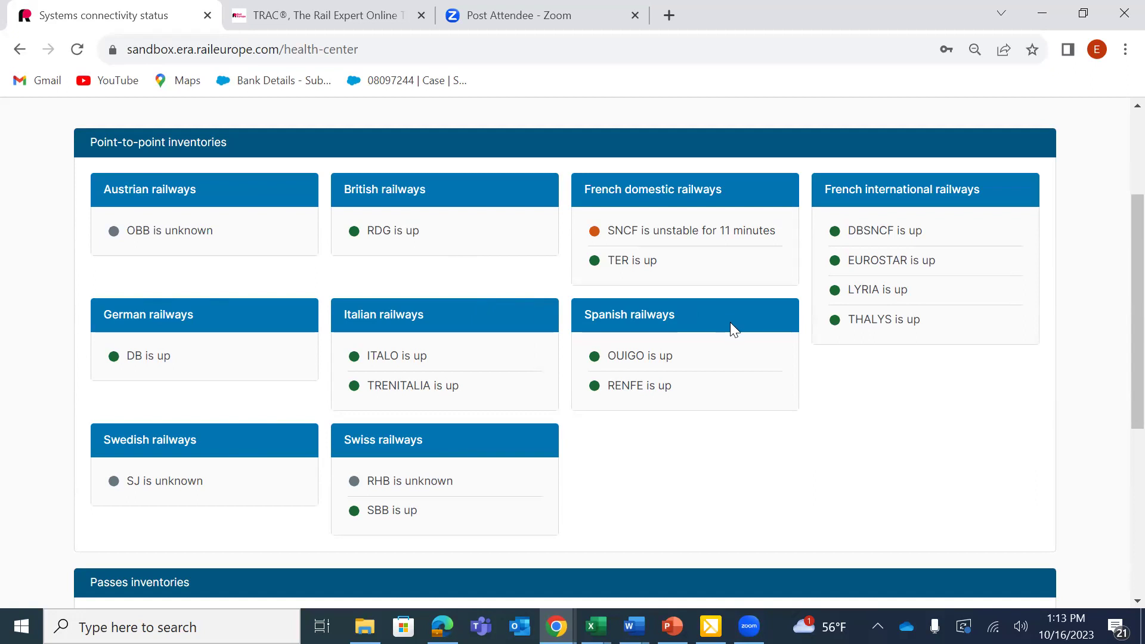
{"action": "scroll", "coordinate": [748, 349], "scroll_direction": "down", "scroll_amount": 5}
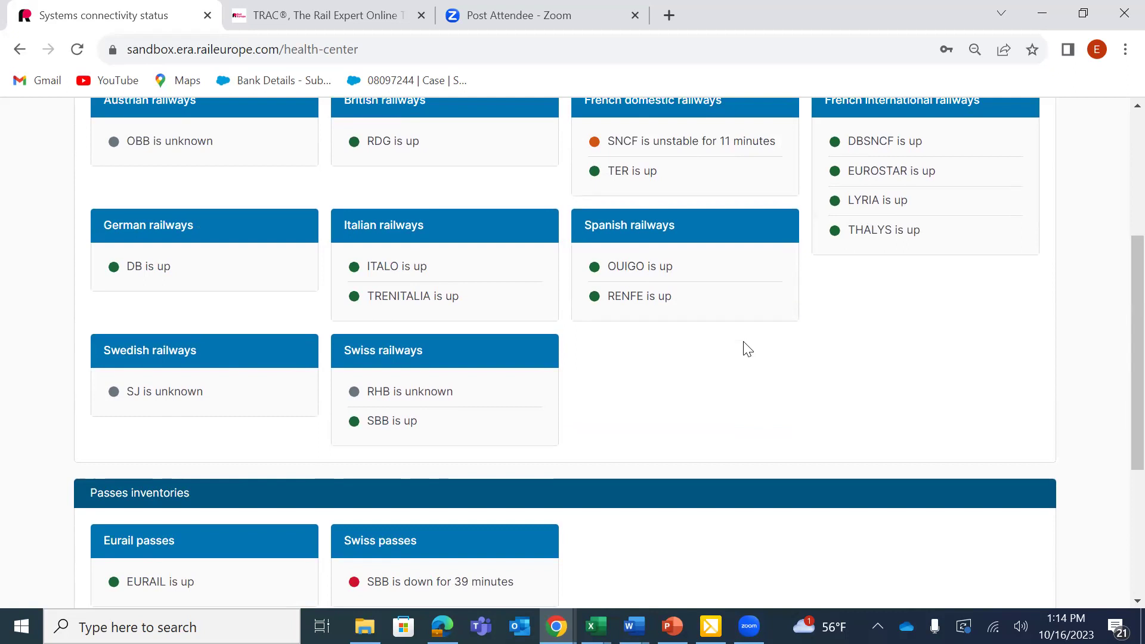
{"action": "scroll", "coordinate": [747, 349], "scroll_direction": "down", "scroll_amount": 3}
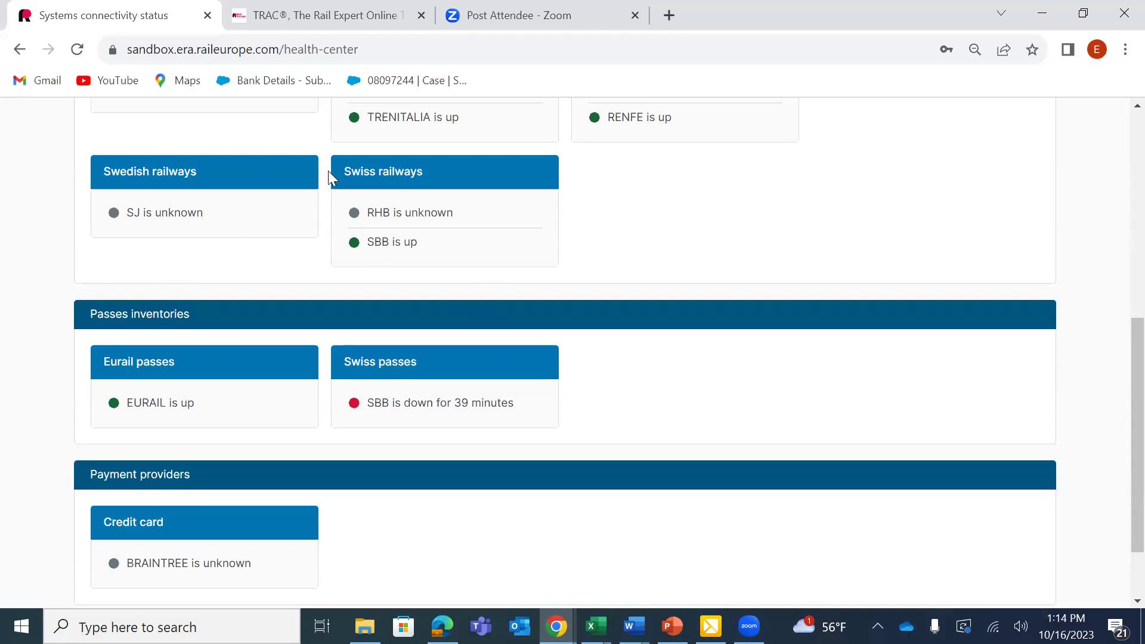
{"action": "scroll", "coordinate": [424, 498], "scroll_direction": "down", "scroll_amount": 2}
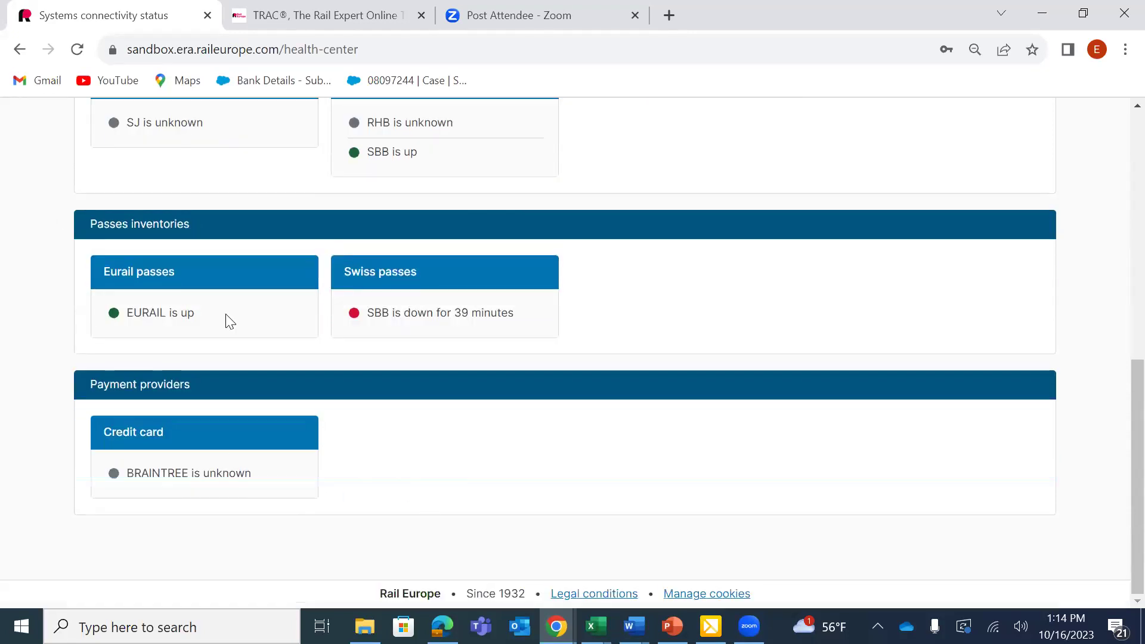
{"action": "scroll", "coordinate": [647, 326], "scroll_direction": "up", "scroll_amount": 10}
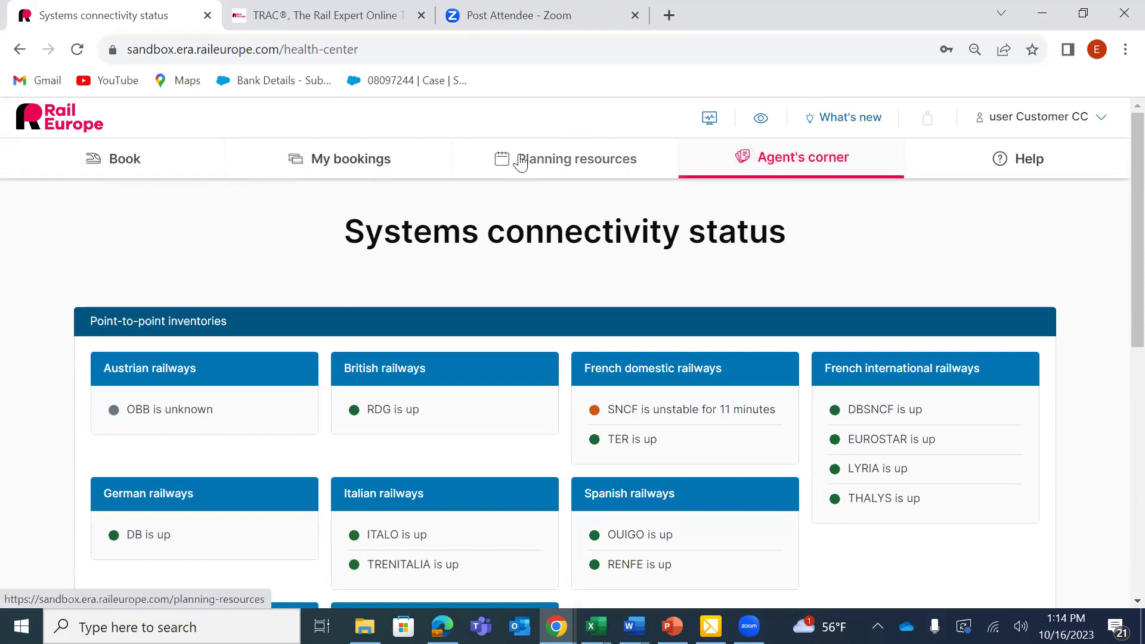
{"action": "left_click", "coordinate": [364, 166]}
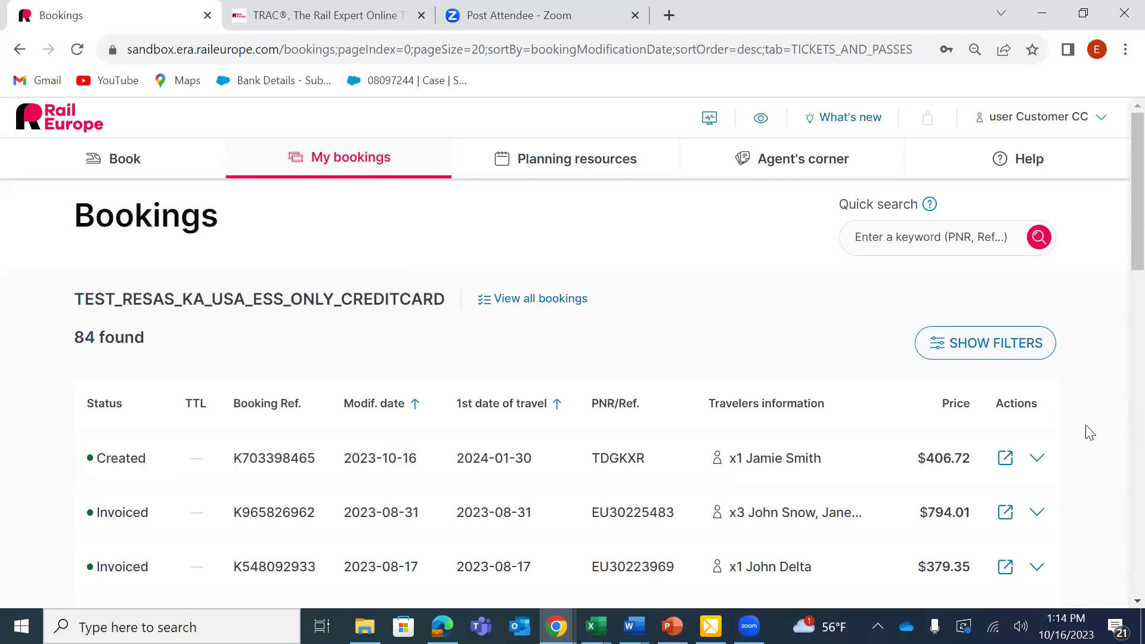
Scroll the list of 84 bookings down and back up to the newest Created booking
{"action": "scroll", "coordinate": [720, 356], "scroll_direction": "down", "scroll_amount": 2}
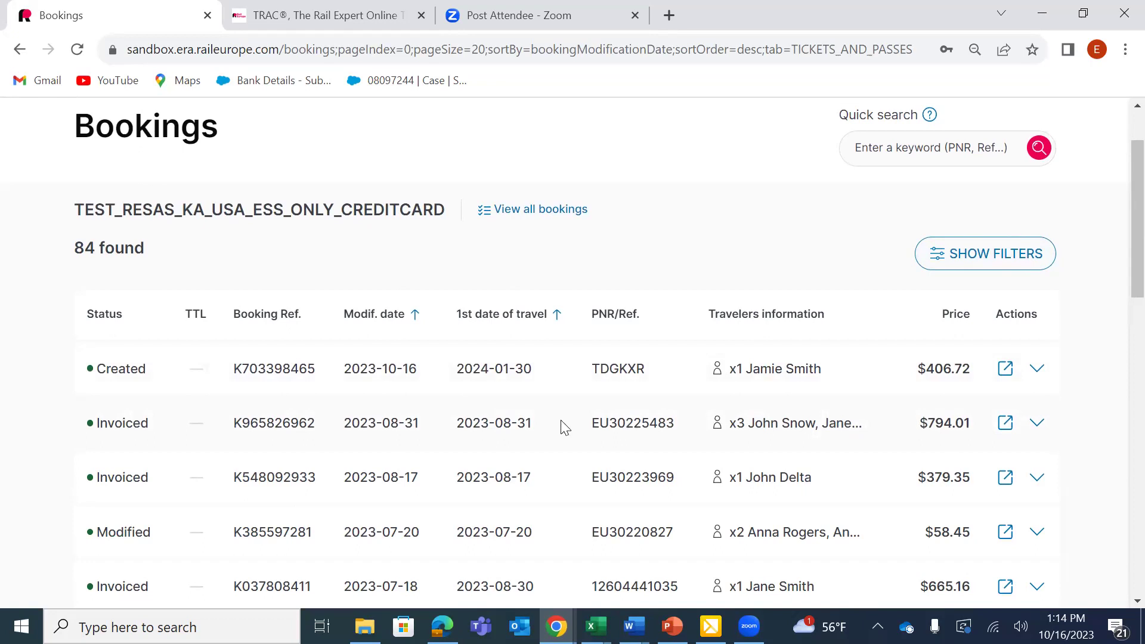
{"action": "scroll", "coordinate": [182, 304], "scroll_direction": "up", "scroll_amount": 2}
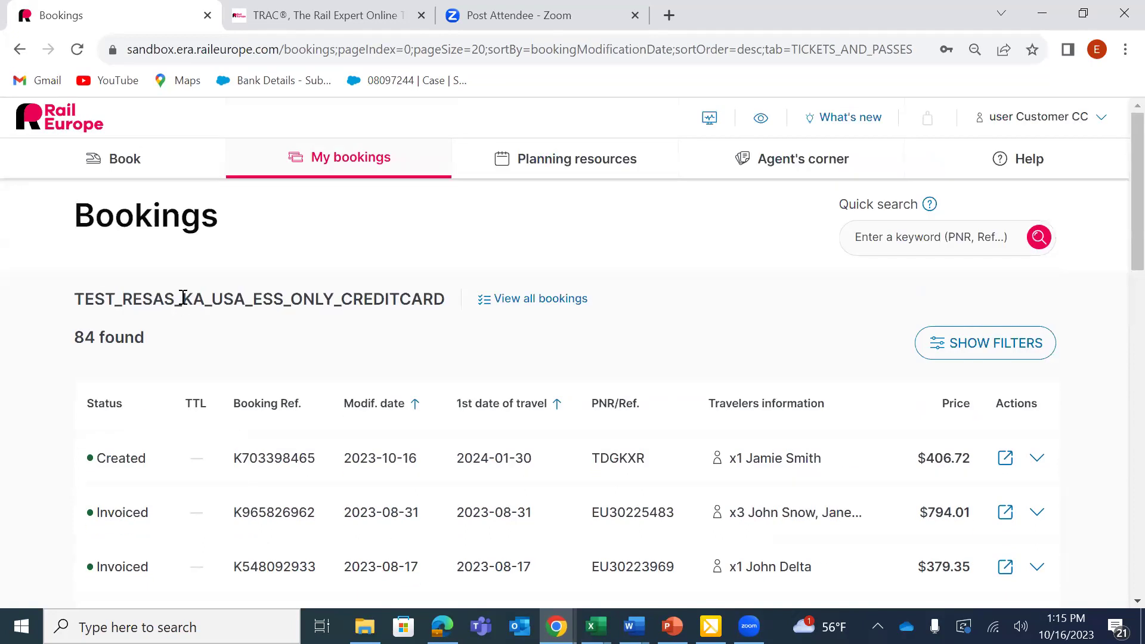
{"action": "left_click", "coordinate": [565, 165]}
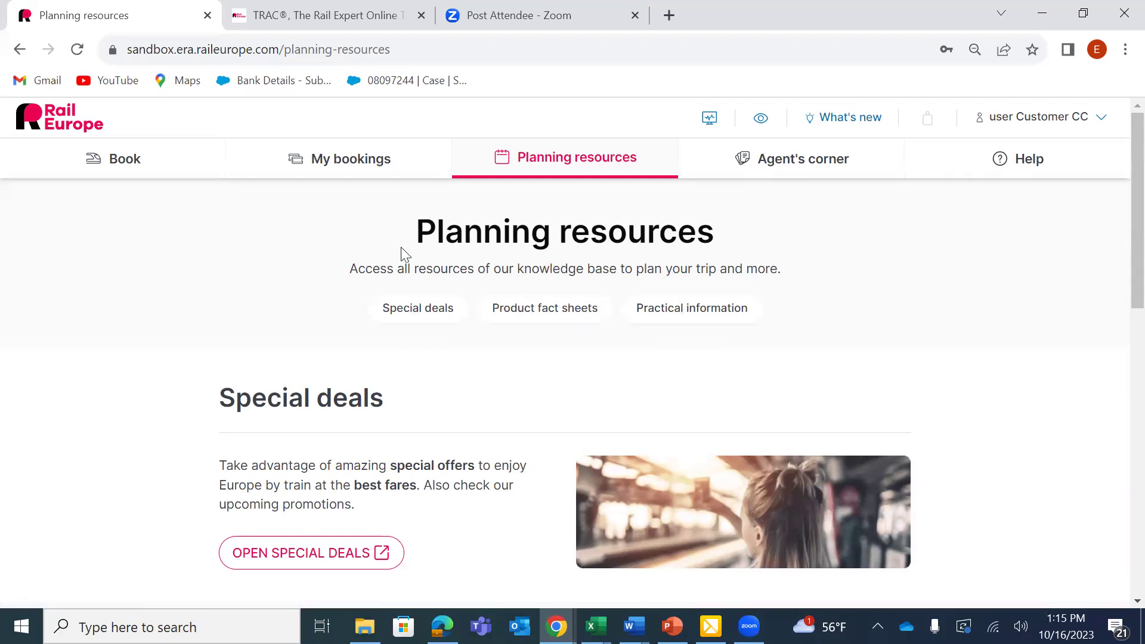
Go to the Agent's corner page from the top navigation
{"action": "left_click", "coordinate": [796, 170]}
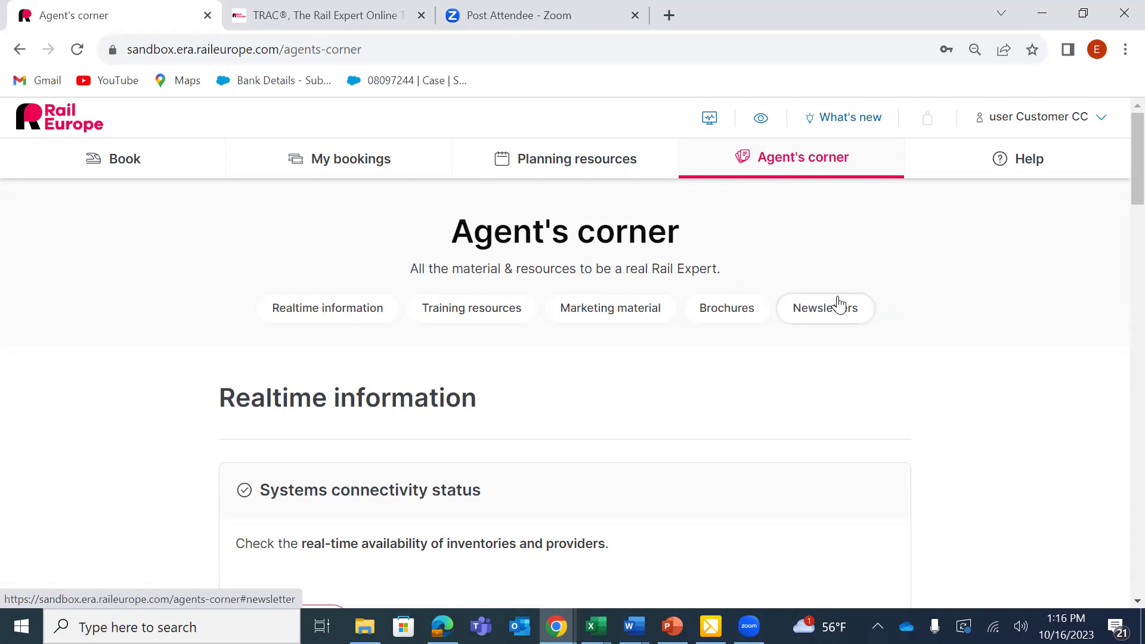
On the Help page, scroll down to Contact support and open the contact form
{"action": "left_click", "coordinate": [1034, 168]}
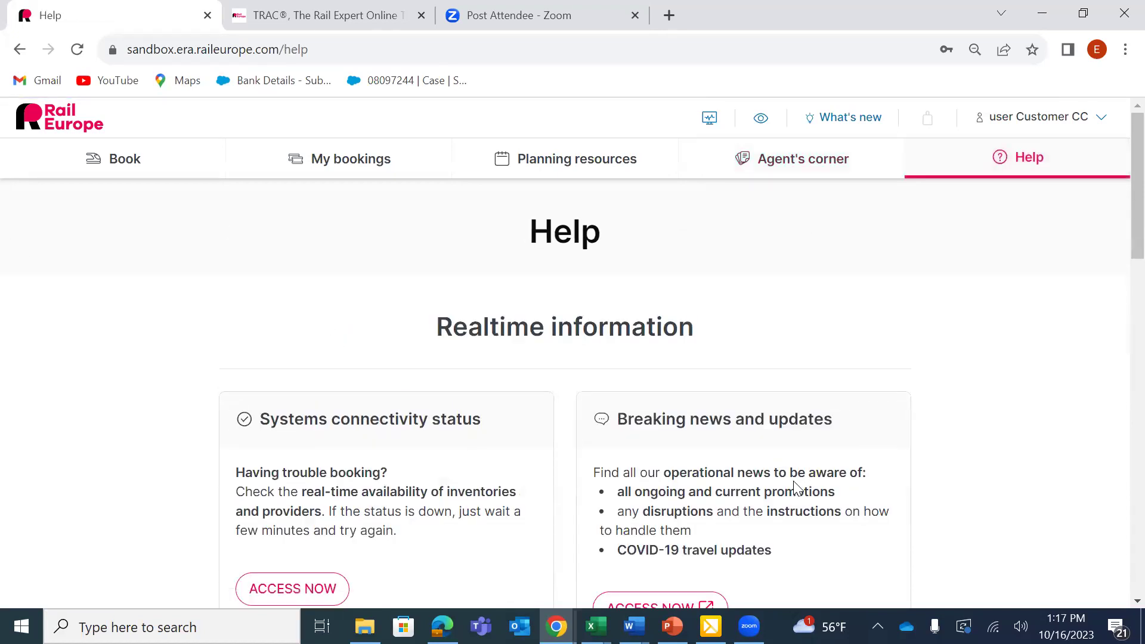
{"action": "scroll", "coordinate": [796, 488], "scroll_direction": "down", "scroll_amount": 3}
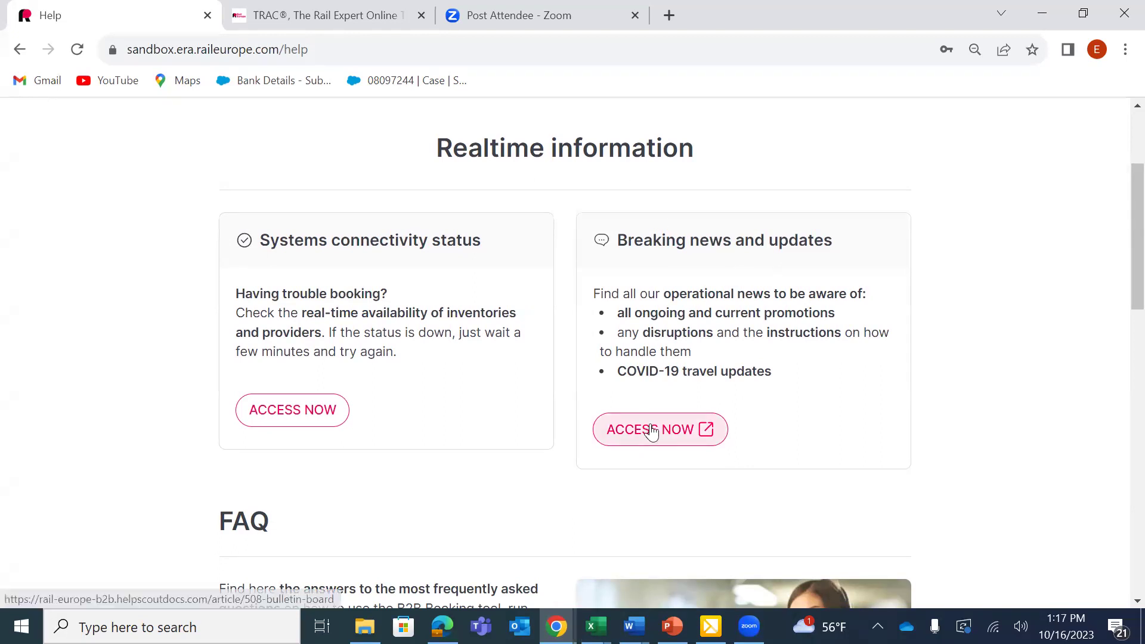
{"action": "scroll", "coordinate": [614, 443], "scroll_direction": "down", "scroll_amount": 3}
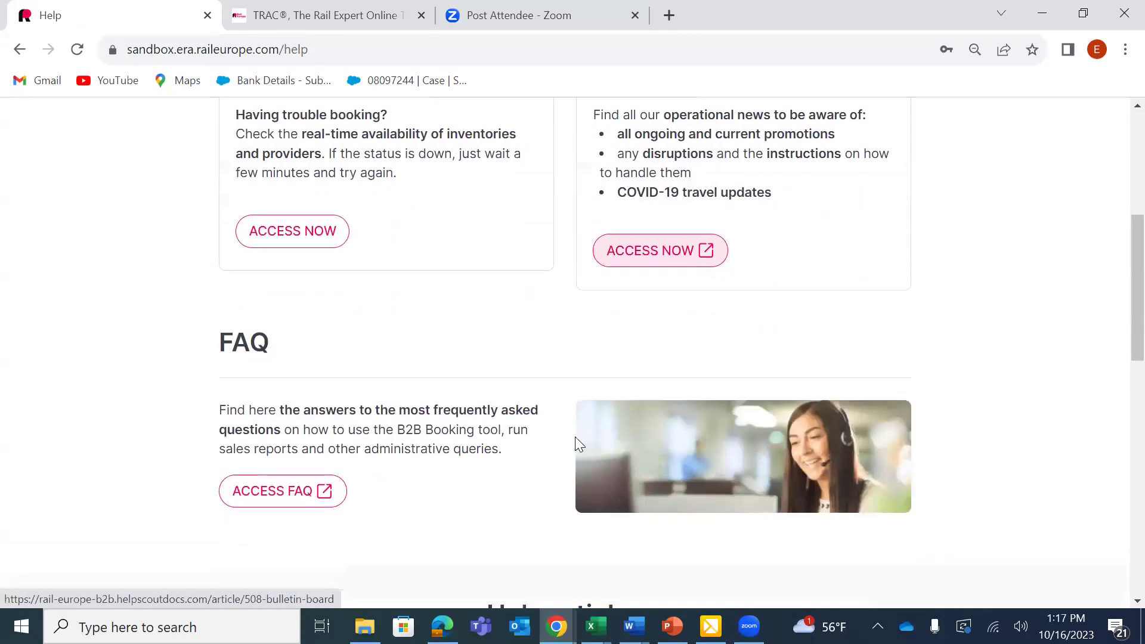
{"action": "scroll", "coordinate": [630, 464], "scroll_direction": "down", "scroll_amount": 7}
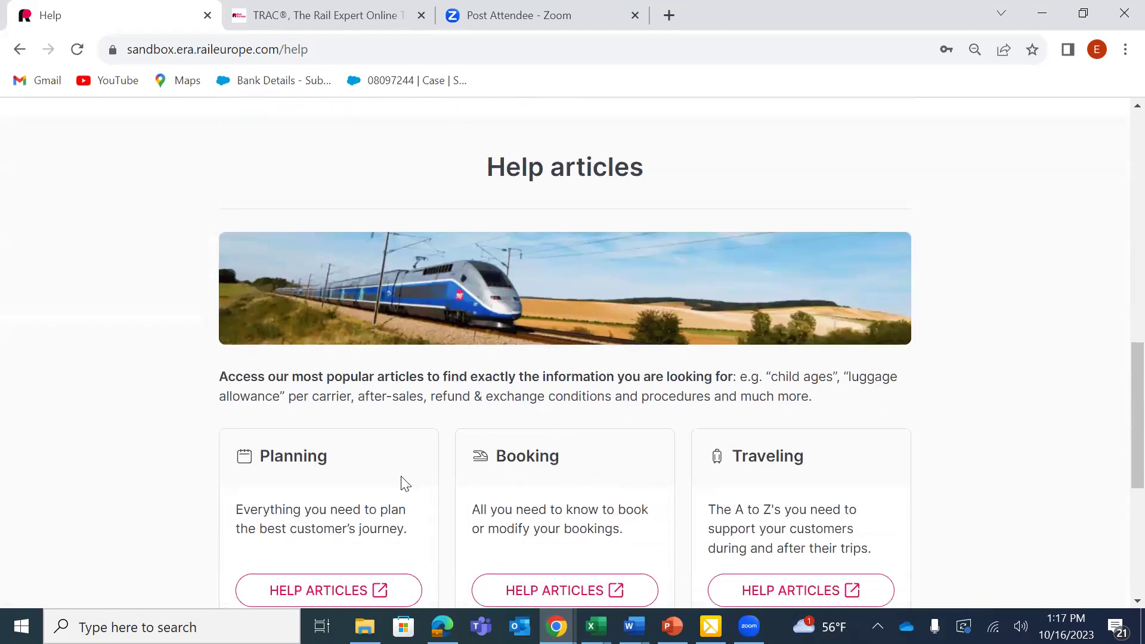
{"action": "scroll", "coordinate": [557, 332], "scroll_direction": "down", "scroll_amount": 3}
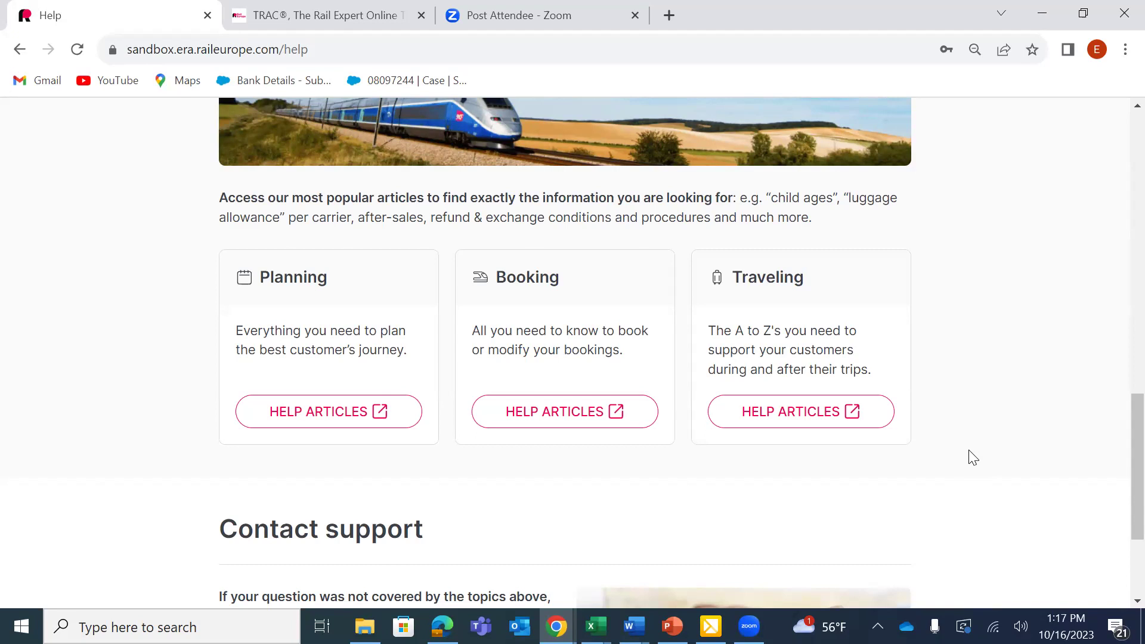
{"action": "scroll", "coordinate": [973, 458], "scroll_direction": "down", "scroll_amount": 3}
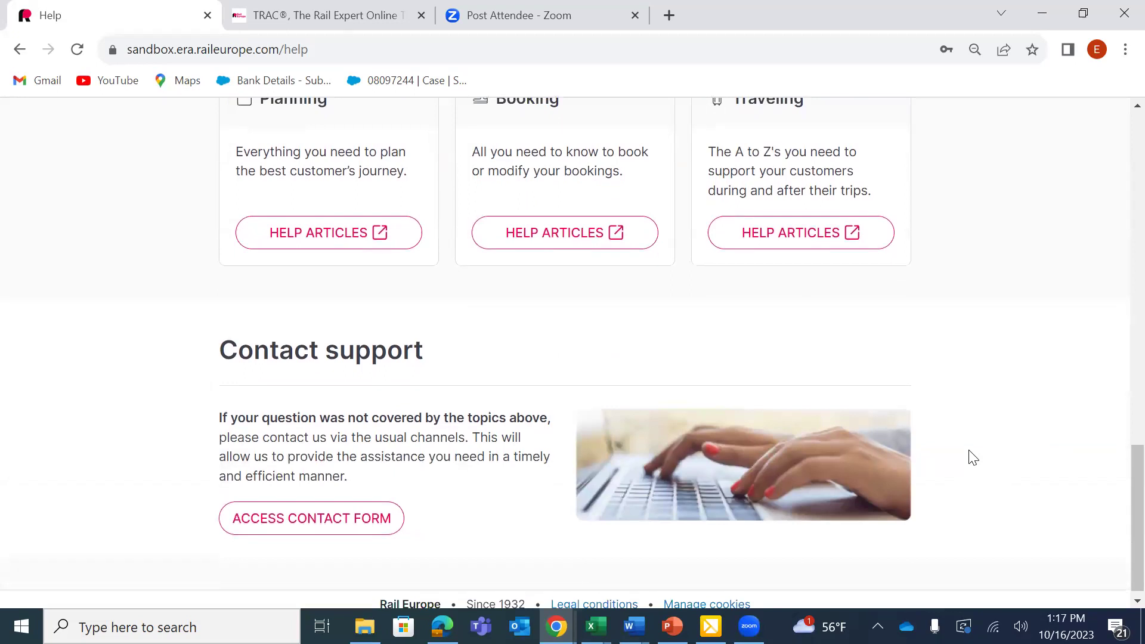
{"action": "scroll", "coordinate": [927, 454], "scroll_direction": "down", "scroll_amount": 1}
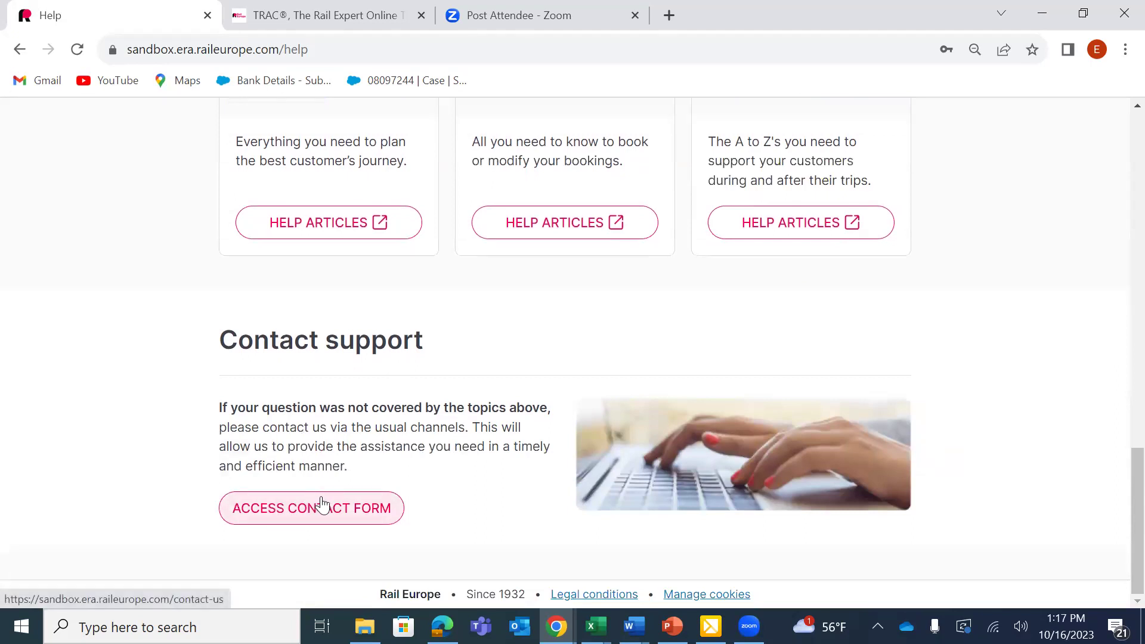
{"action": "left_click", "coordinate": [321, 503]}
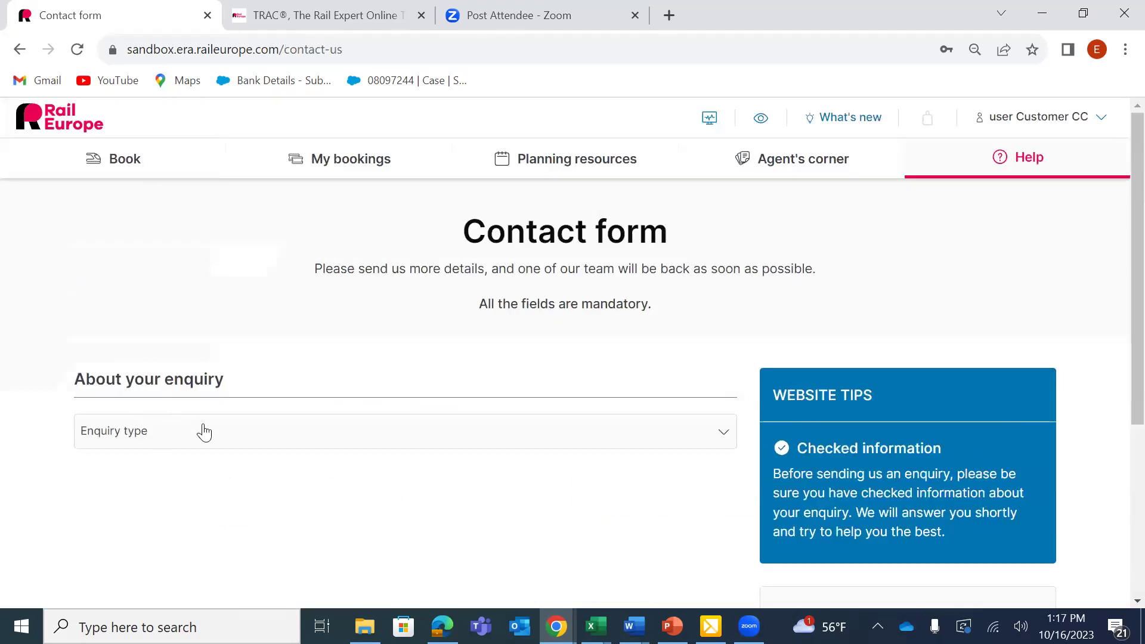
Set the enquiry to After-sales with category Exceptional claims, and review the More details section
{"action": "left_click", "coordinate": [204, 430]}
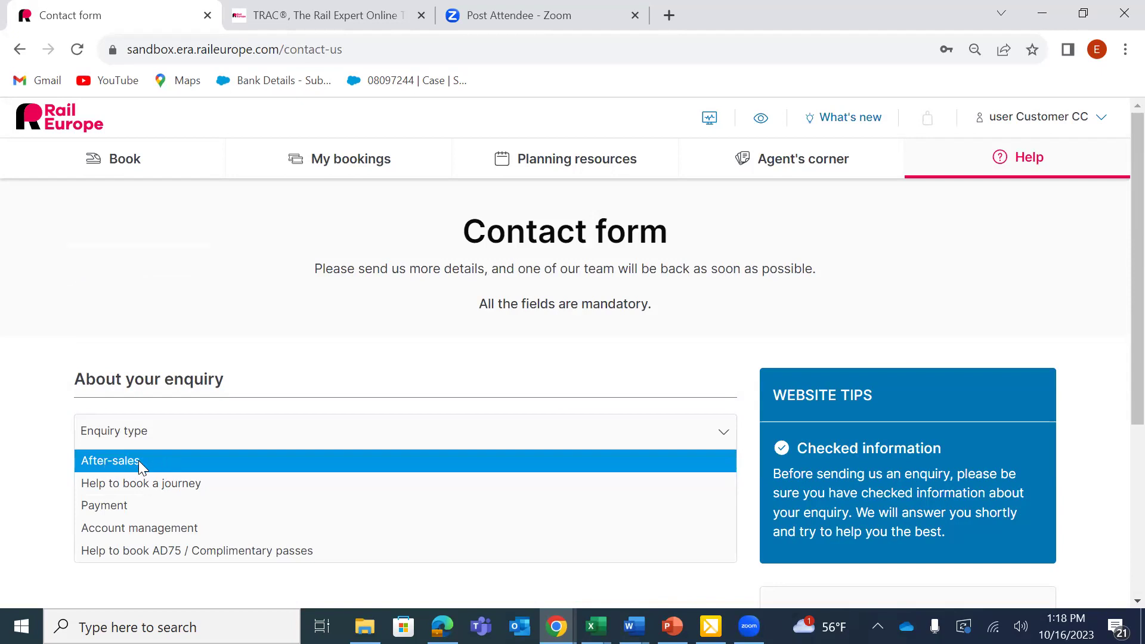
{"action": "left_click", "coordinate": [161, 460]}
{"action": "left_click", "coordinate": [119, 485]}
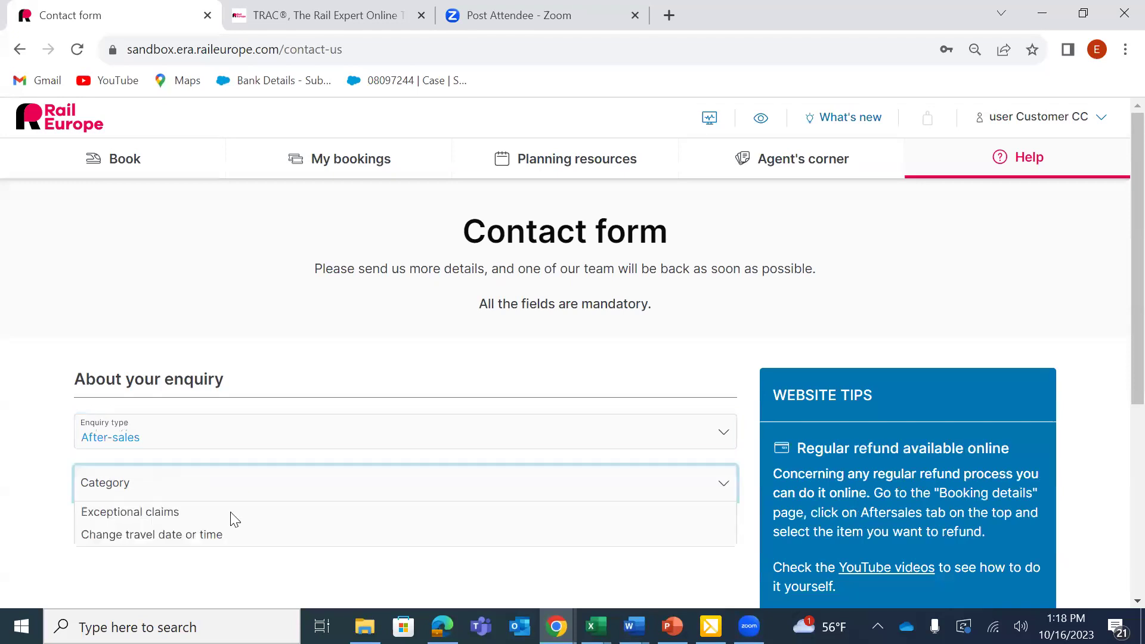
{"action": "left_click", "coordinate": [186, 511]}
{"action": "scroll", "coordinate": [239, 478], "scroll_direction": "down", "scroll_amount": 2}
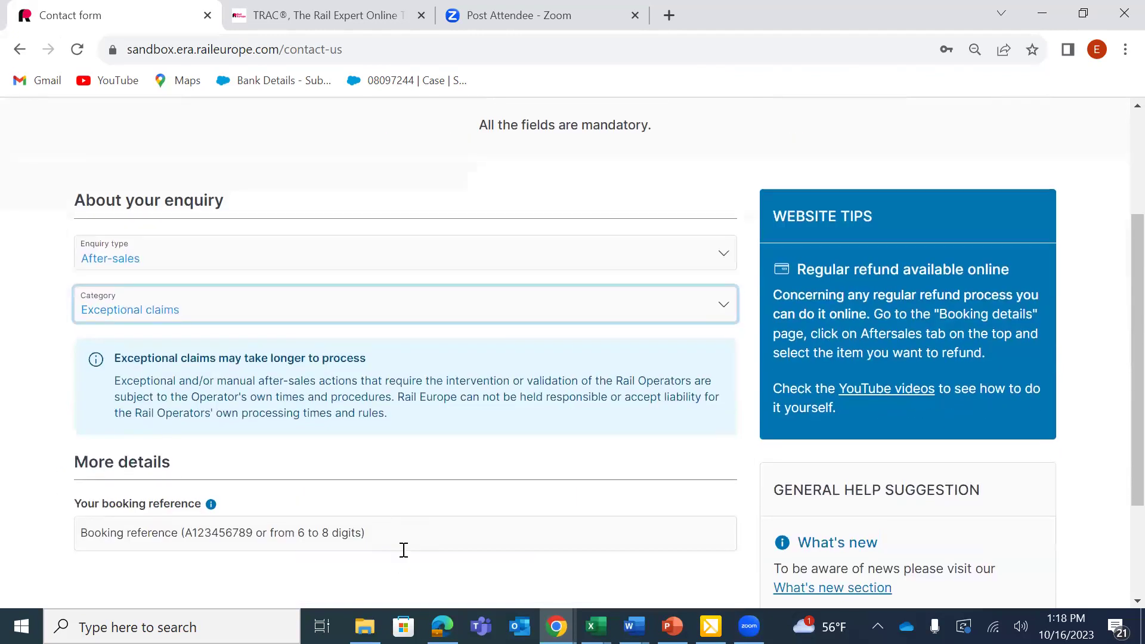
{"action": "scroll", "coordinate": [402, 549], "scroll_direction": "down", "scroll_amount": 1}
{"action": "scroll", "coordinate": [382, 531], "scroll_direction": "up", "scroll_amount": 3}
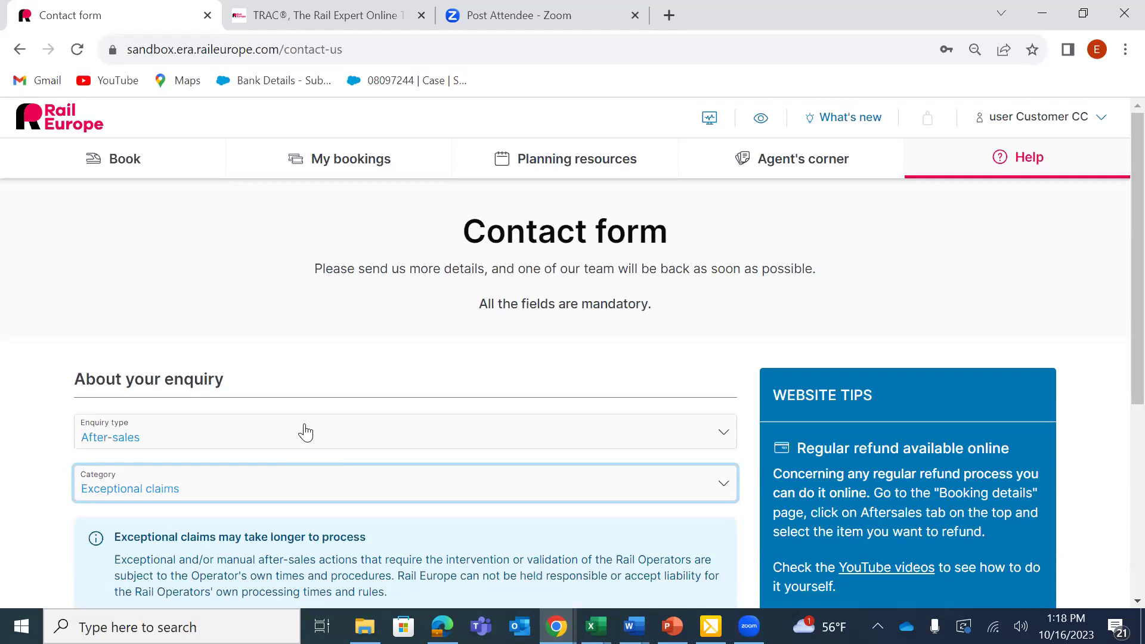
{"action": "left_click", "coordinate": [305, 432]}
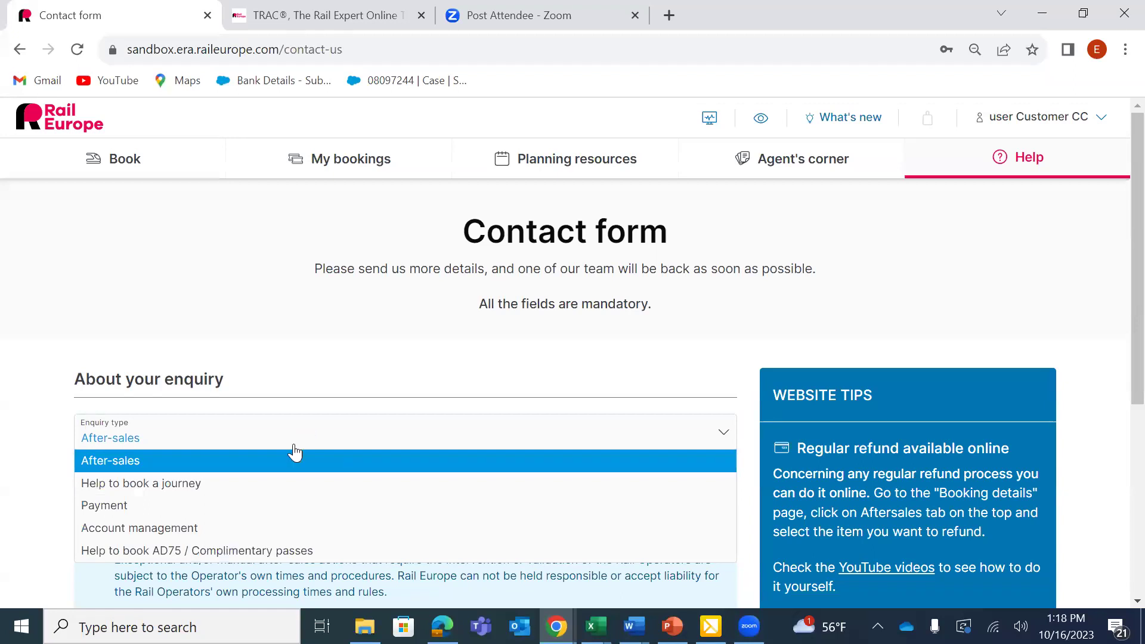
Try Help to book a journey as enquiry type, then switch to Account management
{"action": "left_click", "coordinate": [162, 483]}
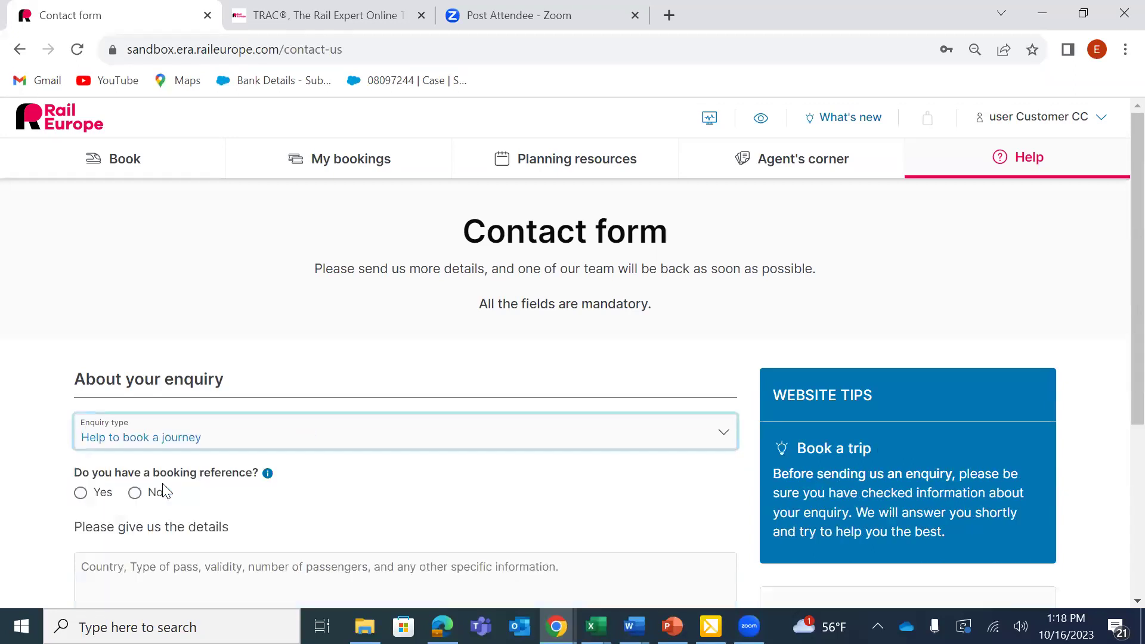
{"action": "left_click", "coordinate": [273, 444]}
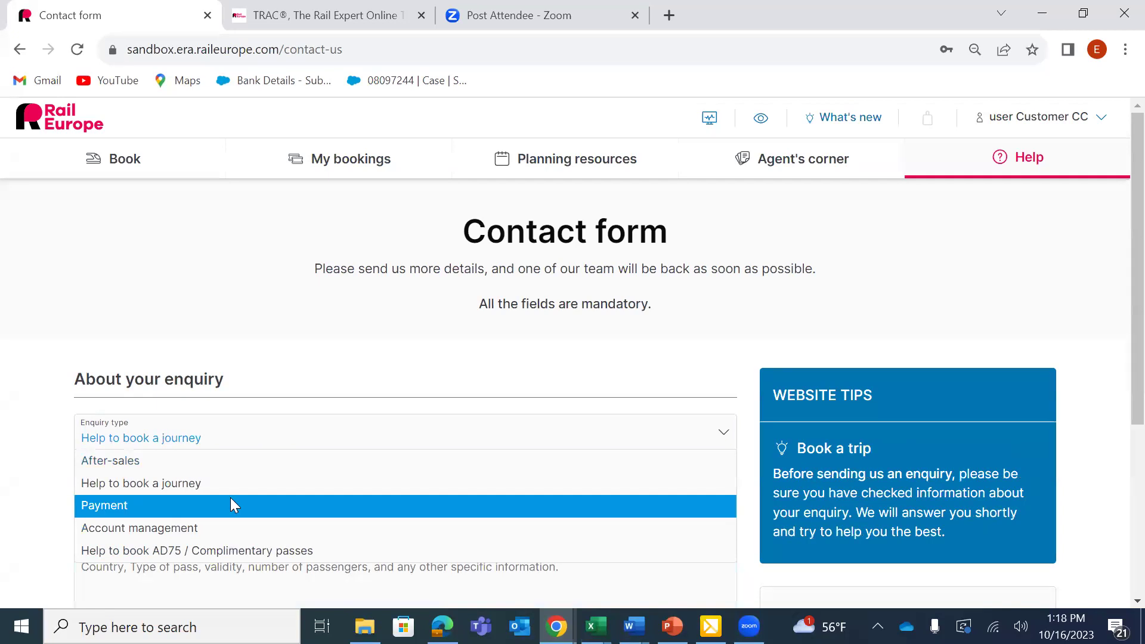
{"action": "left_click", "coordinate": [224, 530]}
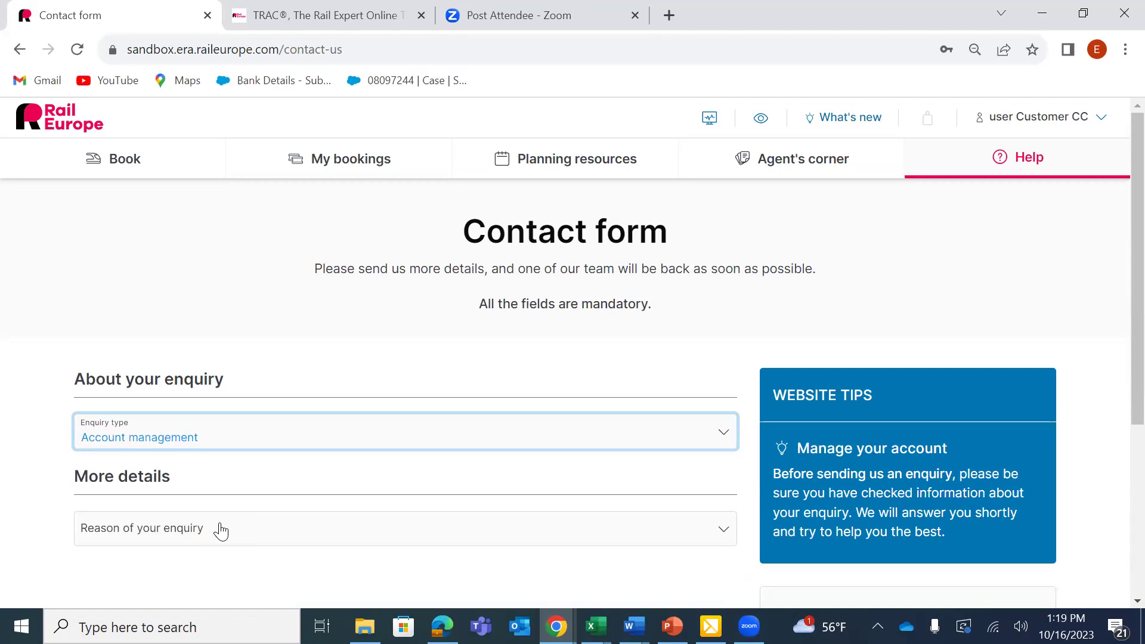
Browse the Reason of your enquiry options without picking one, leaving Account management selected
{"action": "left_click", "coordinate": [220, 530]}
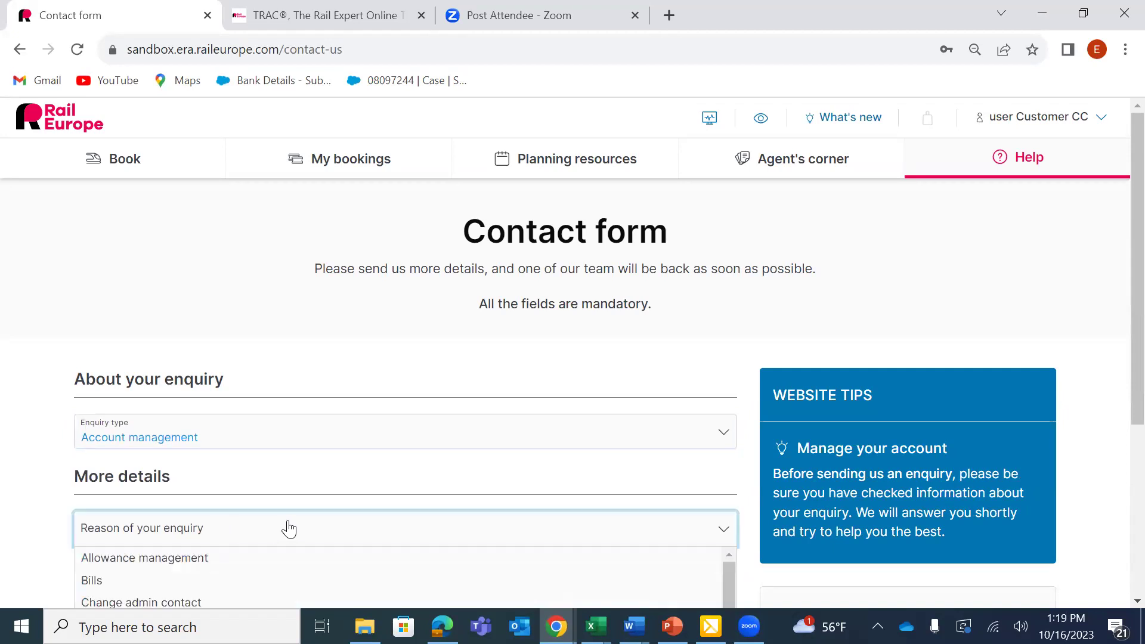
{"action": "scroll", "coordinate": [291, 526], "scroll_direction": "down", "scroll_amount": 1}
{"action": "scroll", "coordinate": [291, 525], "scroll_direction": "down", "scroll_amount": 1}
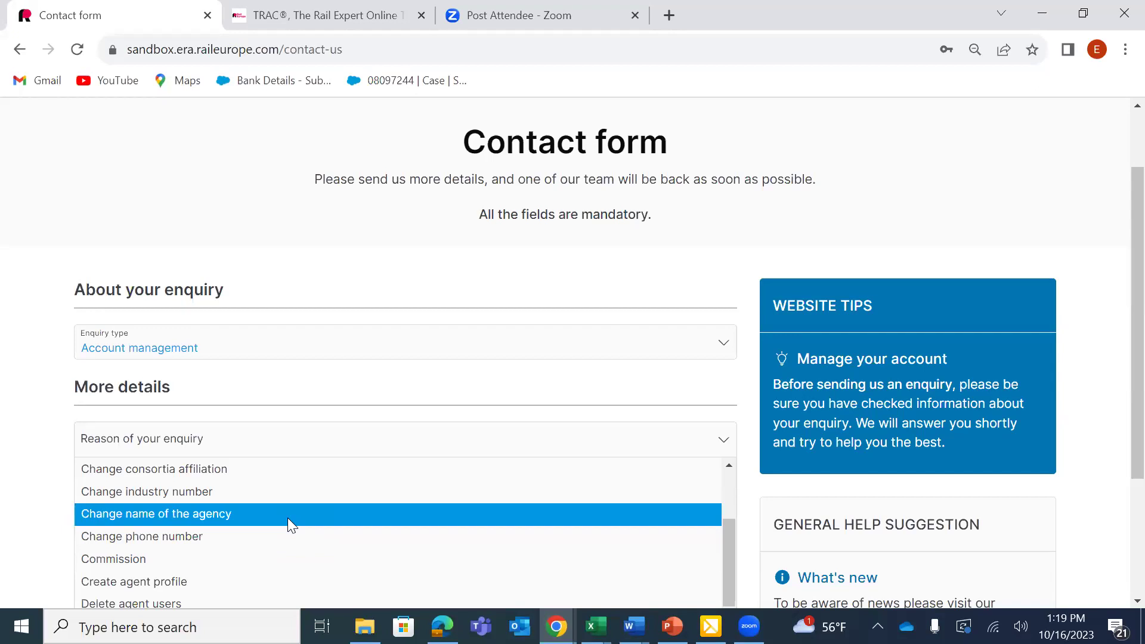
{"action": "scroll", "coordinate": [288, 518], "scroll_direction": "down", "scroll_amount": 1}
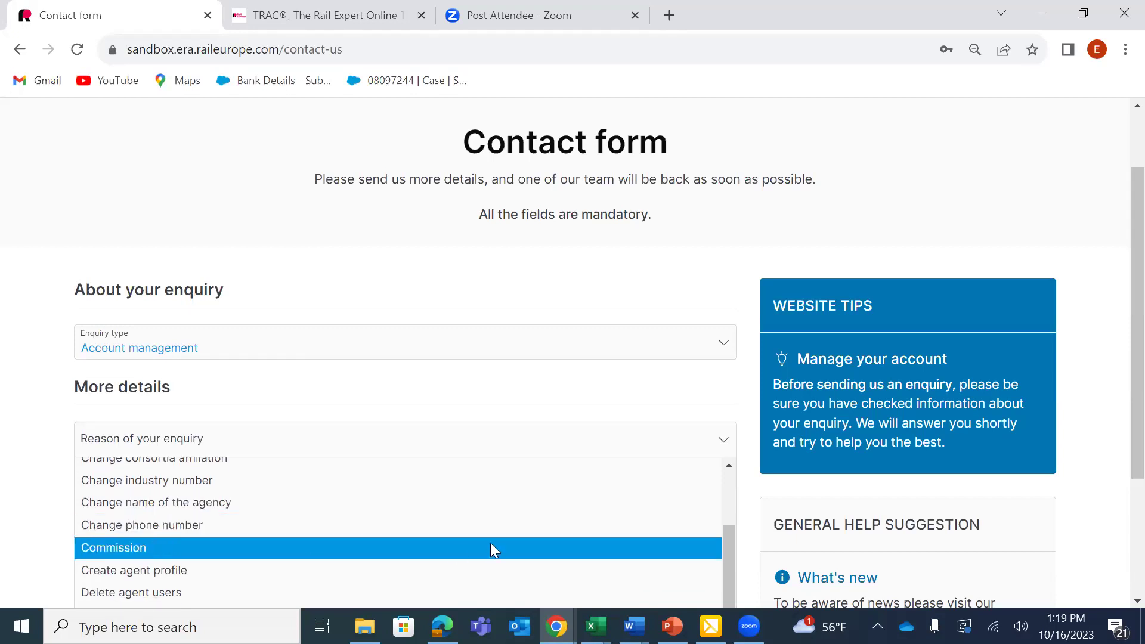
{"action": "scroll", "coordinate": [257, 539], "scroll_direction": "down", "scroll_amount": 2}
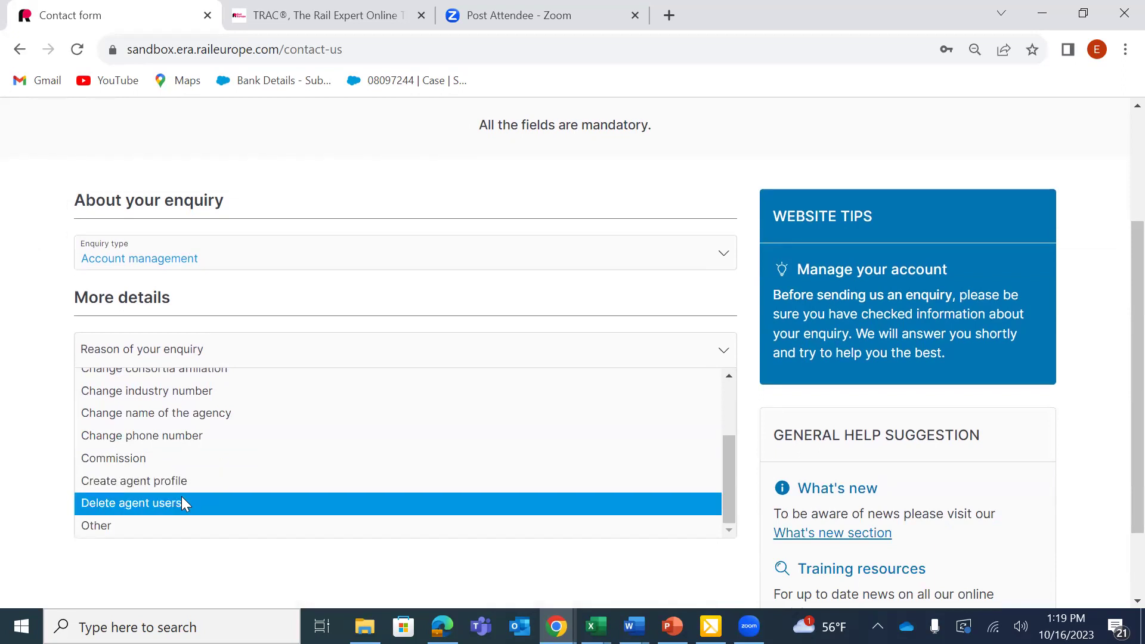
{"action": "scroll", "coordinate": [206, 462], "scroll_direction": "up", "scroll_amount": 3}
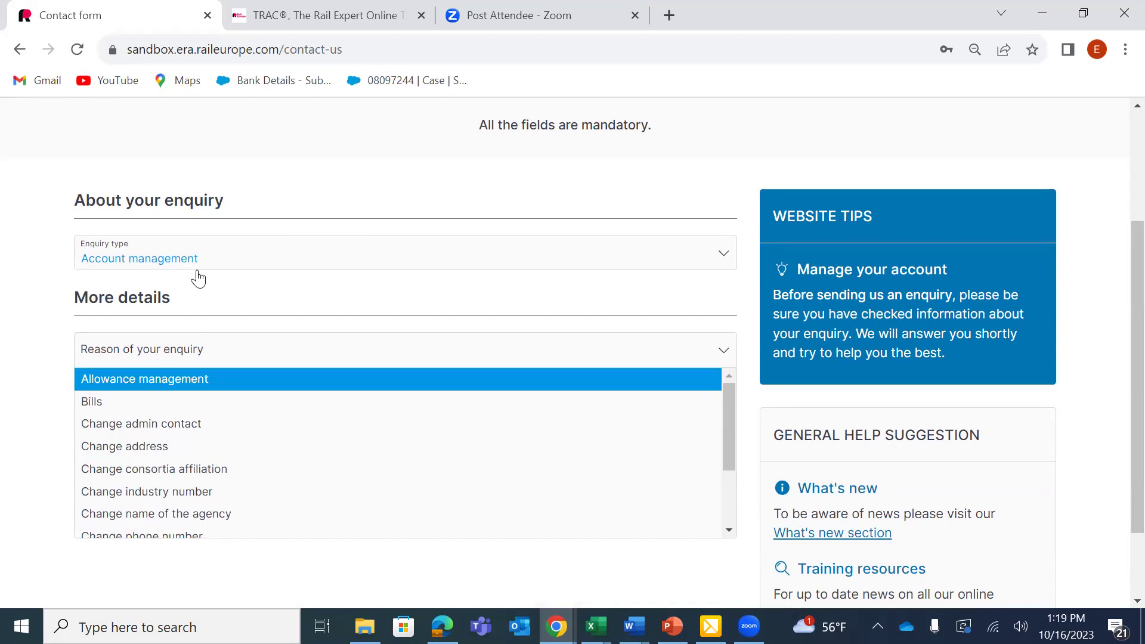
{"action": "left_click", "coordinate": [227, 254]}
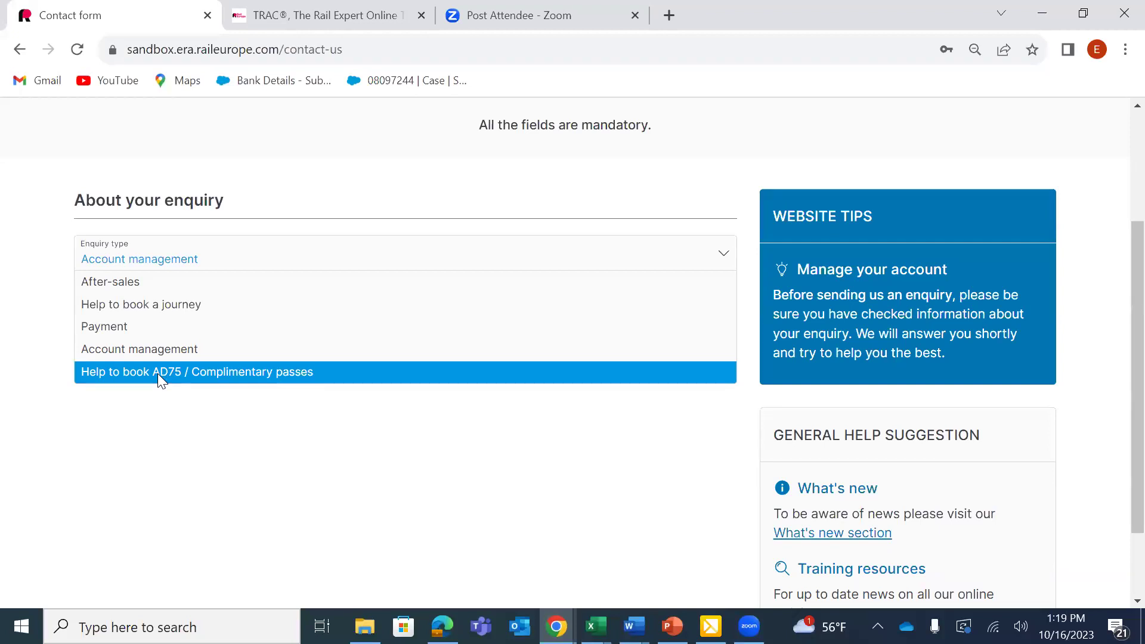
Switch the enquiry type back to After-sales and return to the top of the form
{"action": "left_click", "coordinate": [144, 280]}
{"action": "scroll", "coordinate": [524, 327], "scroll_direction": "up", "scroll_amount": 3}
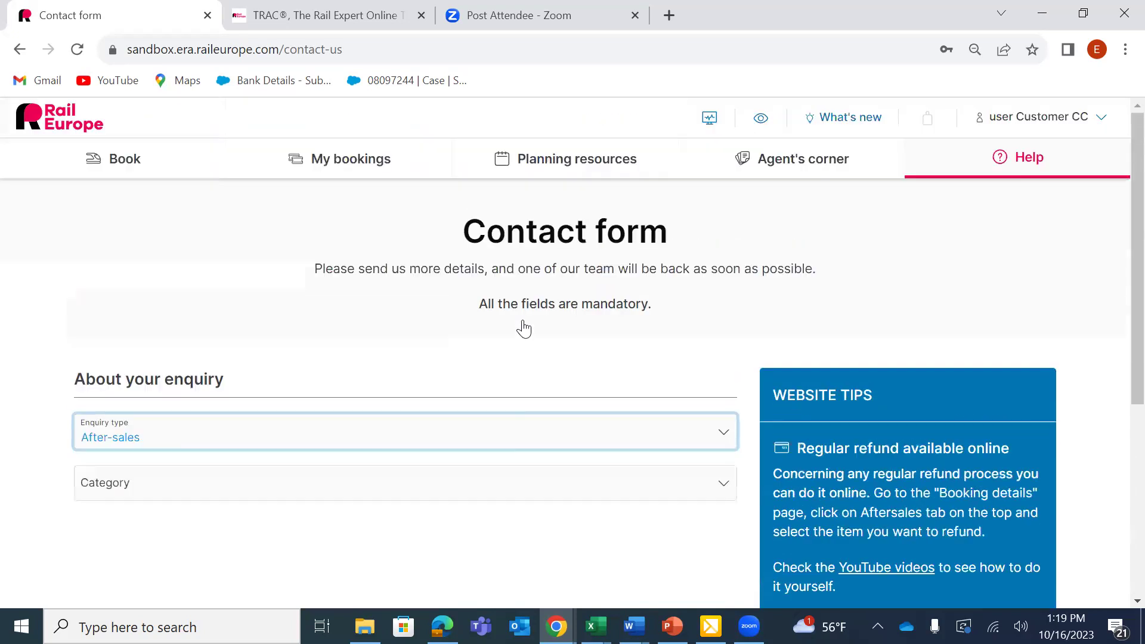
{"action": "left_click", "coordinate": [1102, 121]}
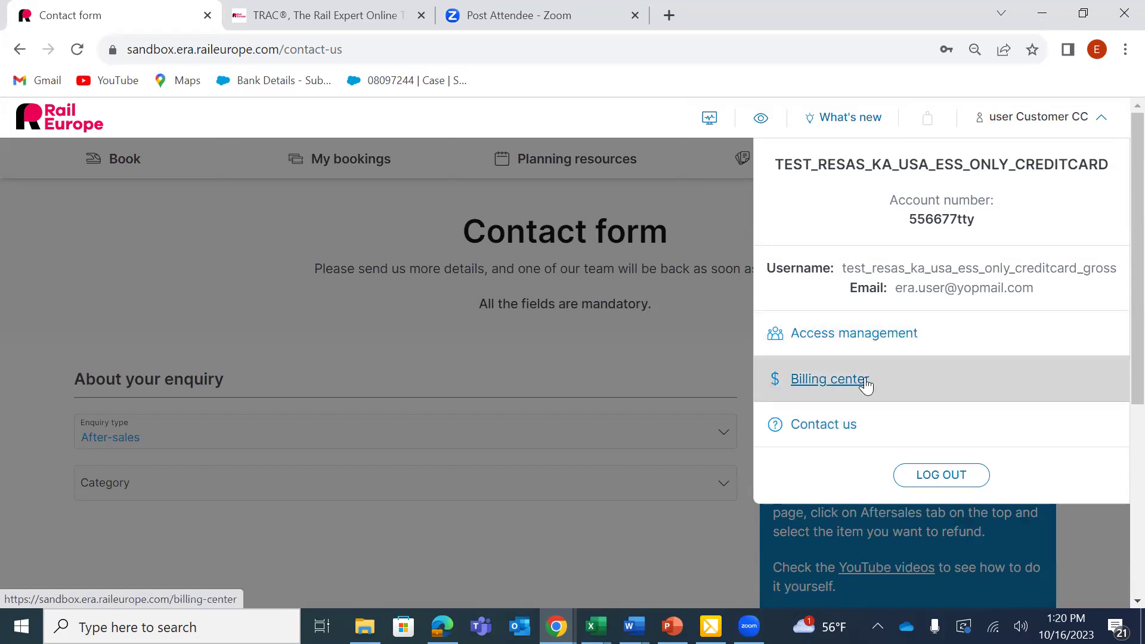
{"action": "left_click", "coordinate": [639, 546]}
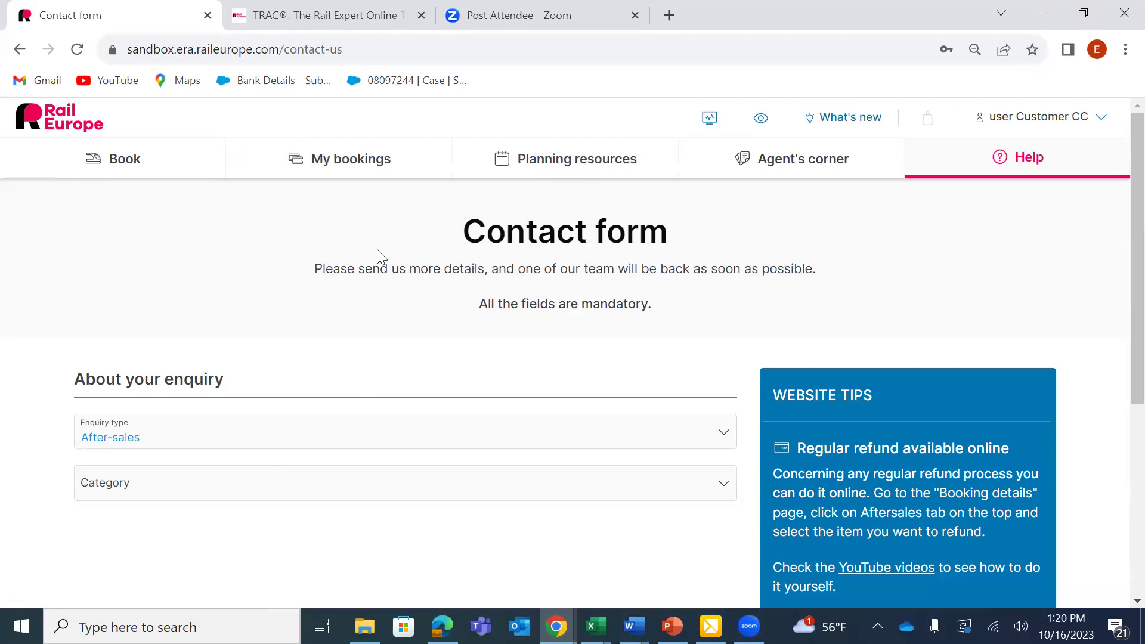
Search the prefilled London to Amsterdam trip for Tue 30 Jan 2024 and view the results
{"action": "left_click", "coordinate": [131, 168]}
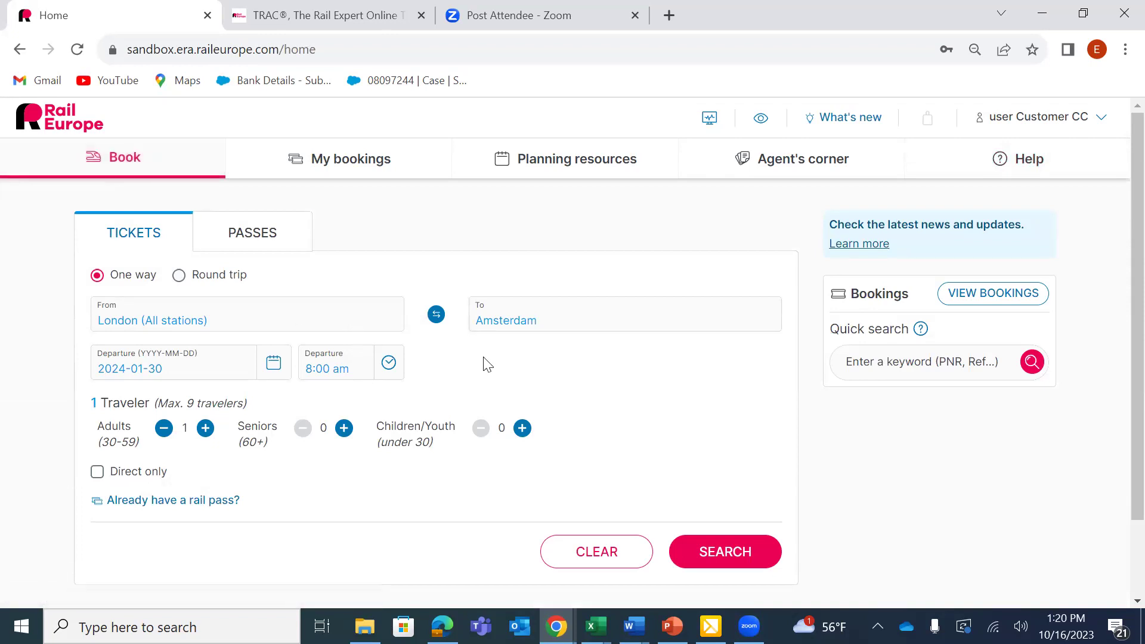
{"action": "scroll", "coordinate": [488, 365], "scroll_direction": "down", "scroll_amount": 2}
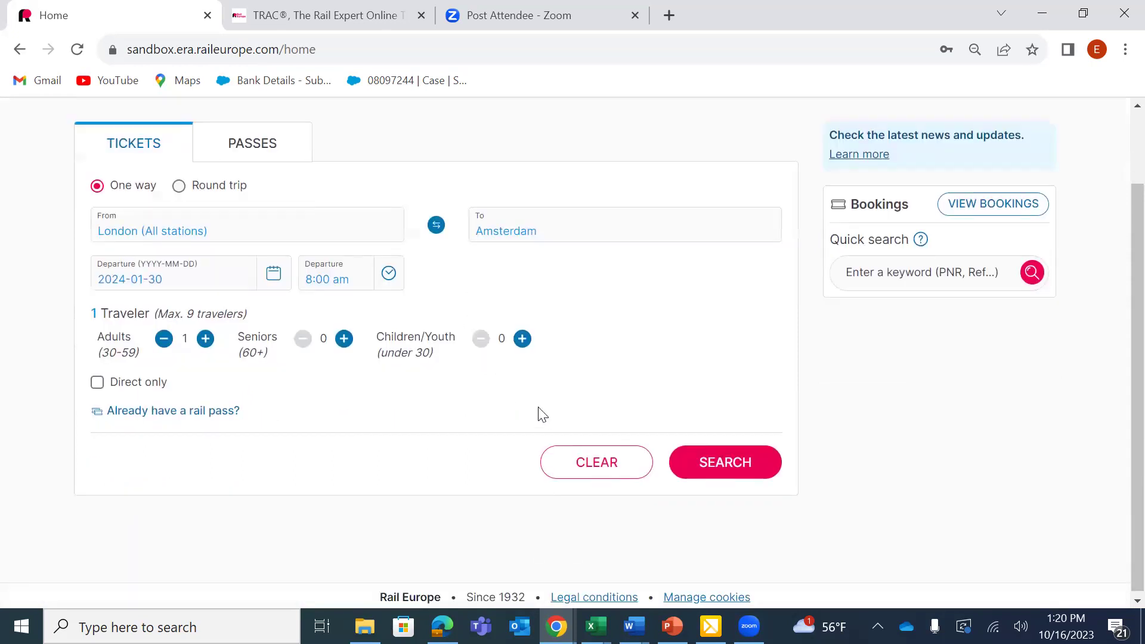
{"action": "left_click", "coordinate": [717, 467]}
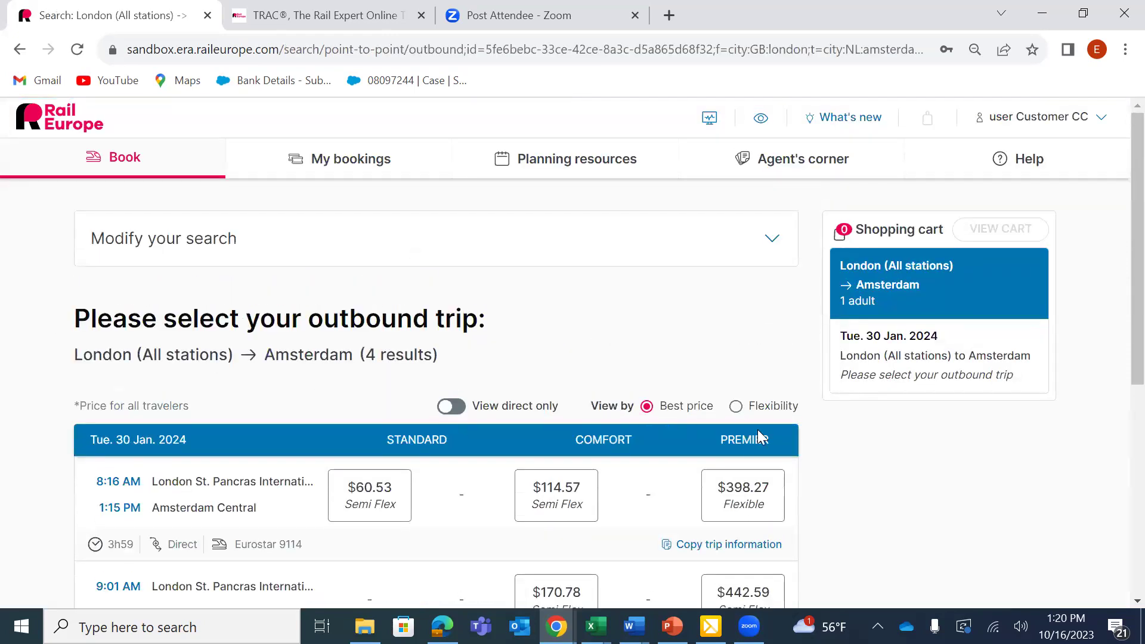
{"action": "scroll", "coordinate": [827, 484], "scroll_direction": "down", "scroll_amount": 3}
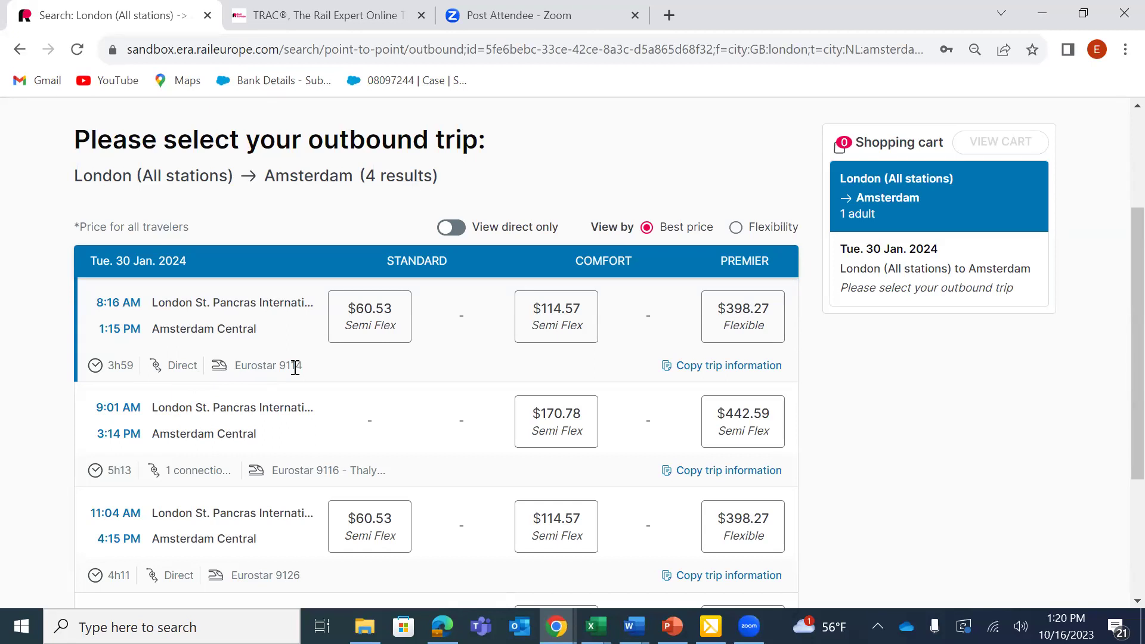
Choose the 8:16 AM Premier Flexible fare ($398.27), check its conditions, and add it to the cart
{"action": "left_click", "coordinate": [751, 330]}
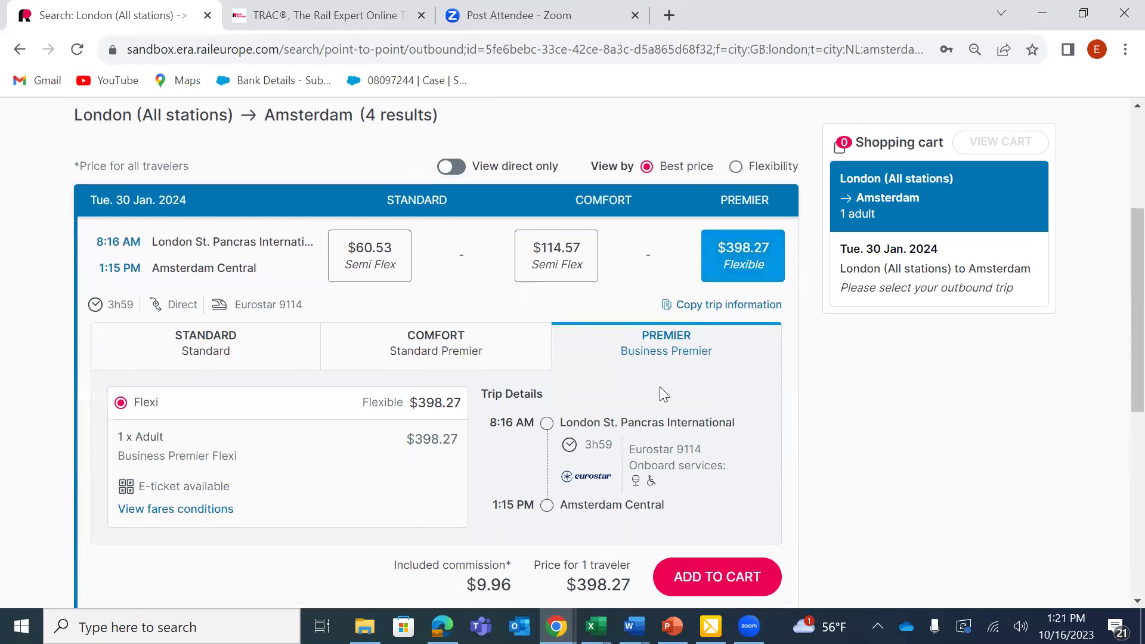
{"action": "scroll", "coordinate": [659, 386], "scroll_direction": "down", "scroll_amount": 1}
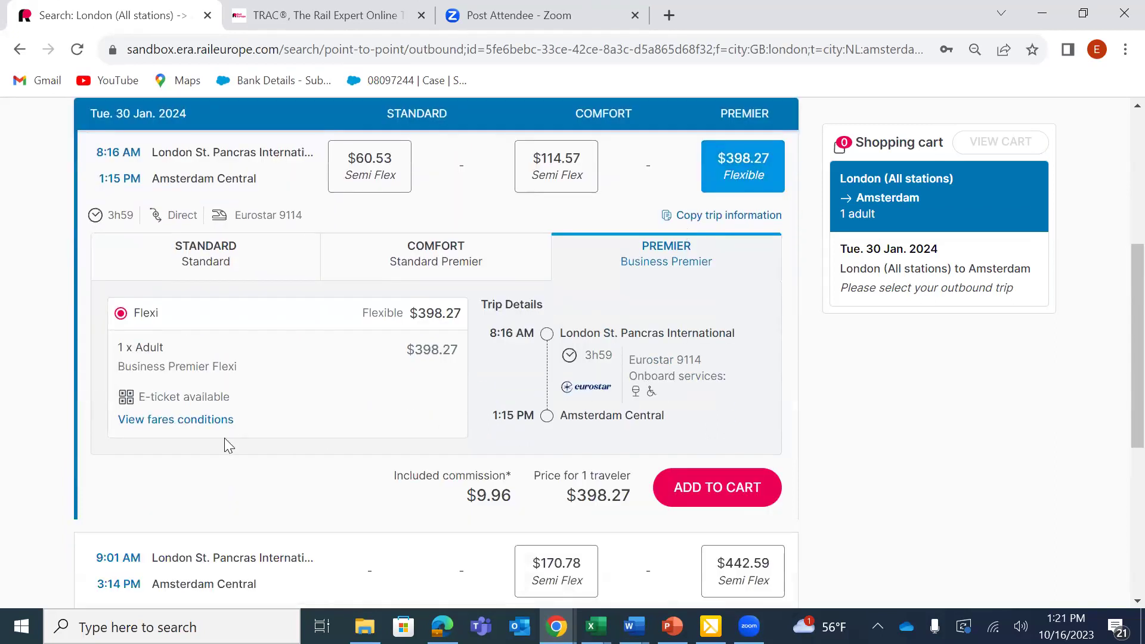
{"action": "left_click", "coordinate": [187, 421]}
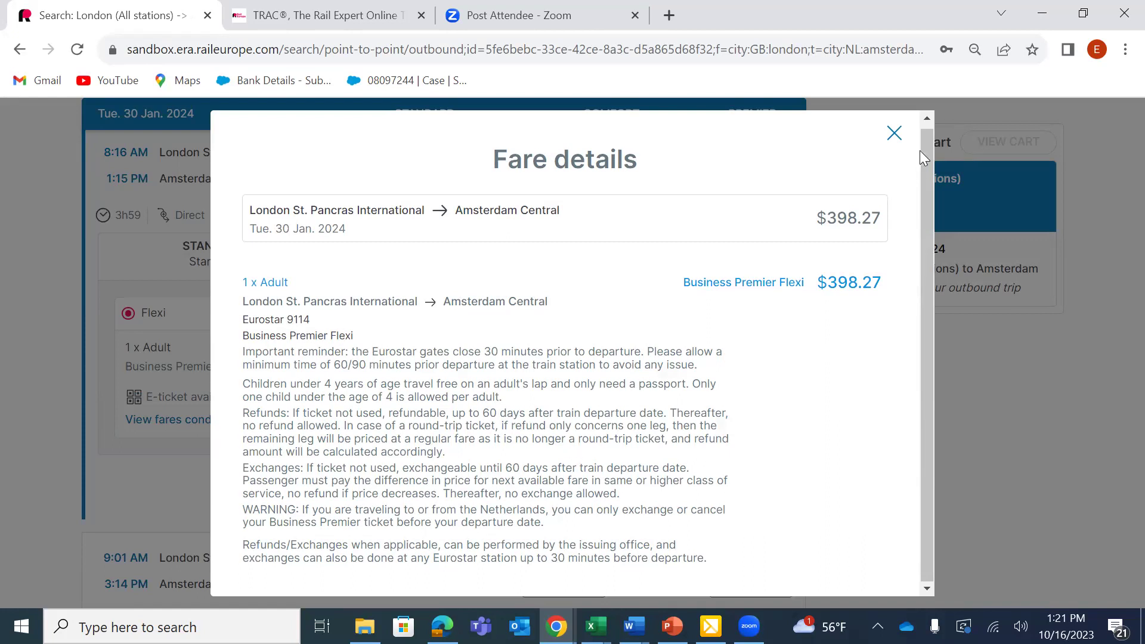
{"action": "left_click", "coordinate": [892, 136]}
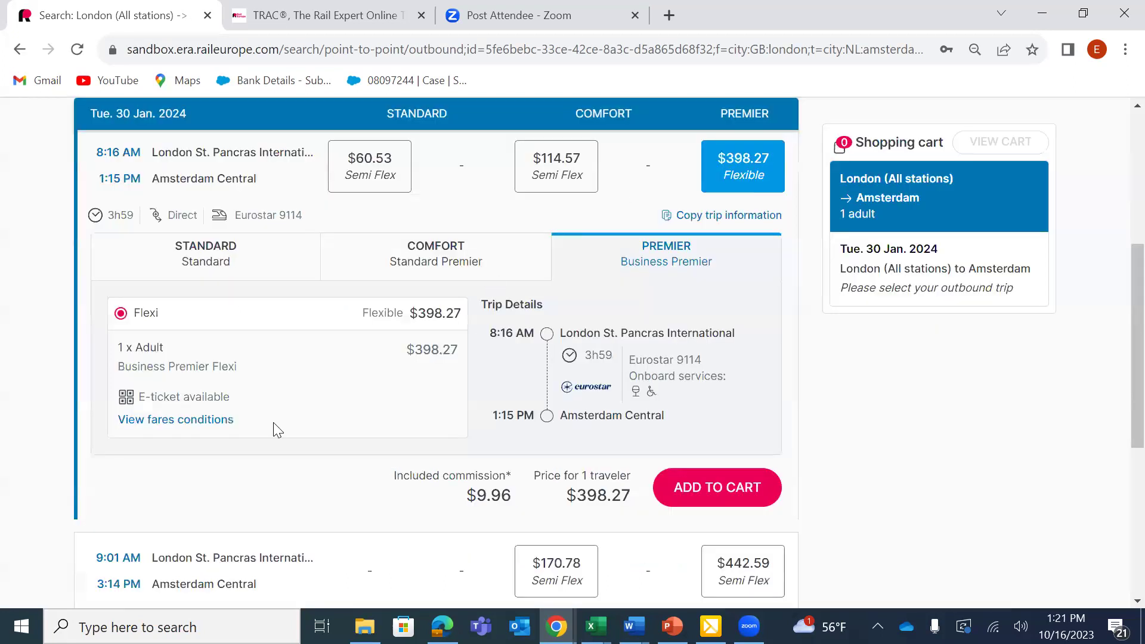
{"action": "left_click", "coordinate": [728, 488]}
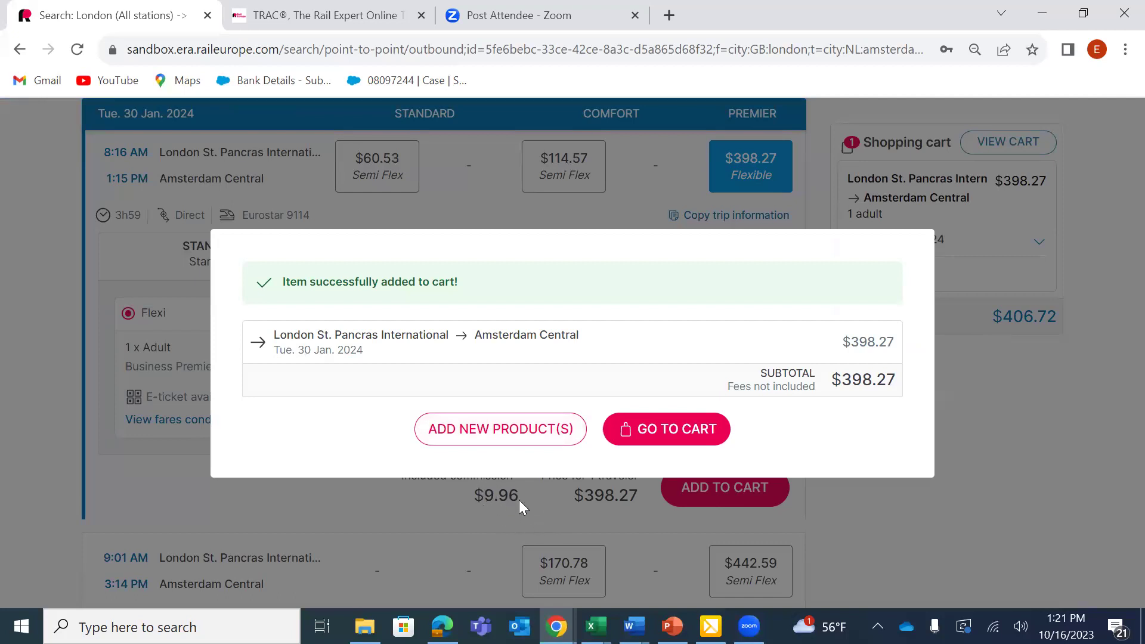
{"action": "left_click", "coordinate": [693, 431]}
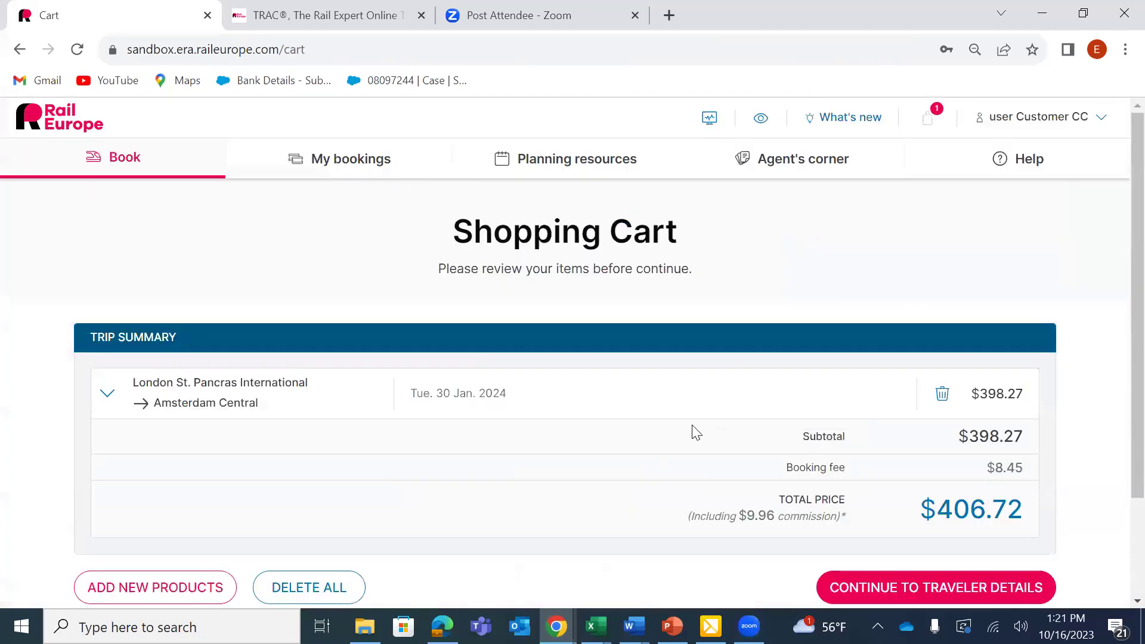
Review the London–Amsterdam trip's journey details in the cart, then continue to traveler details
{"action": "scroll", "coordinate": [697, 433], "scroll_direction": "down", "scroll_amount": 2}
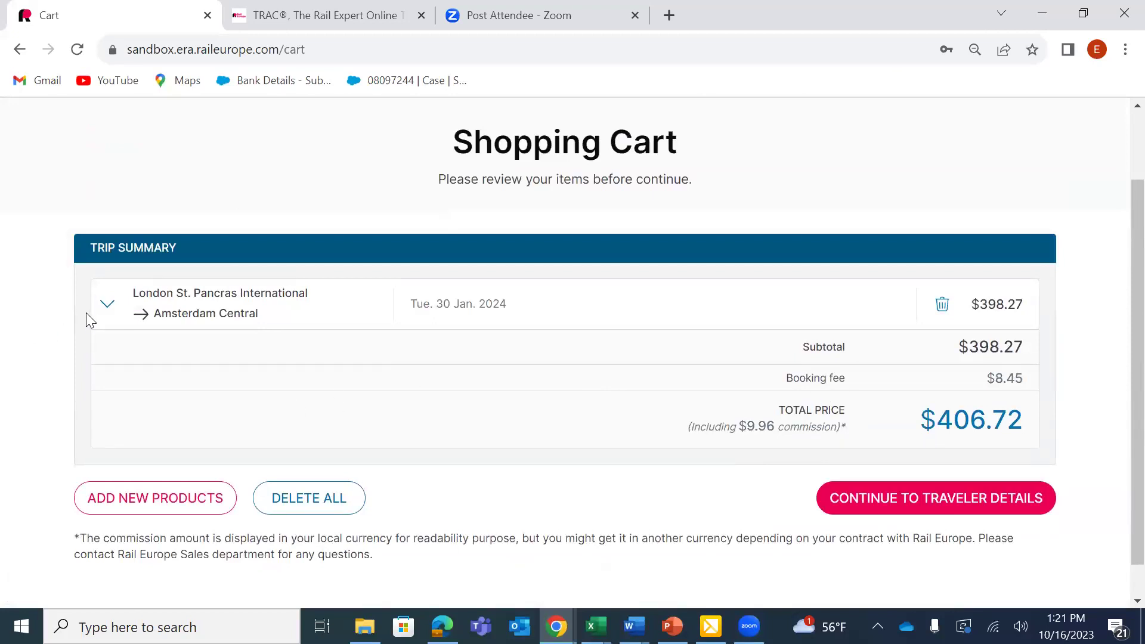
{"action": "left_click", "coordinate": [108, 305]}
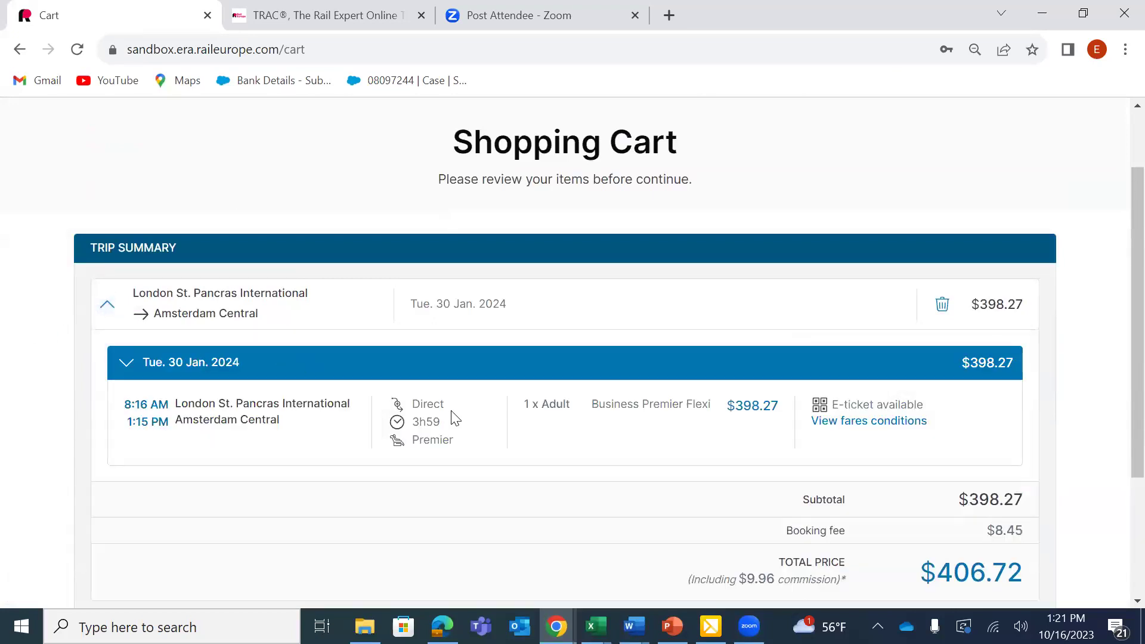
{"action": "scroll", "coordinate": [539, 465], "scroll_direction": "down", "scroll_amount": 3}
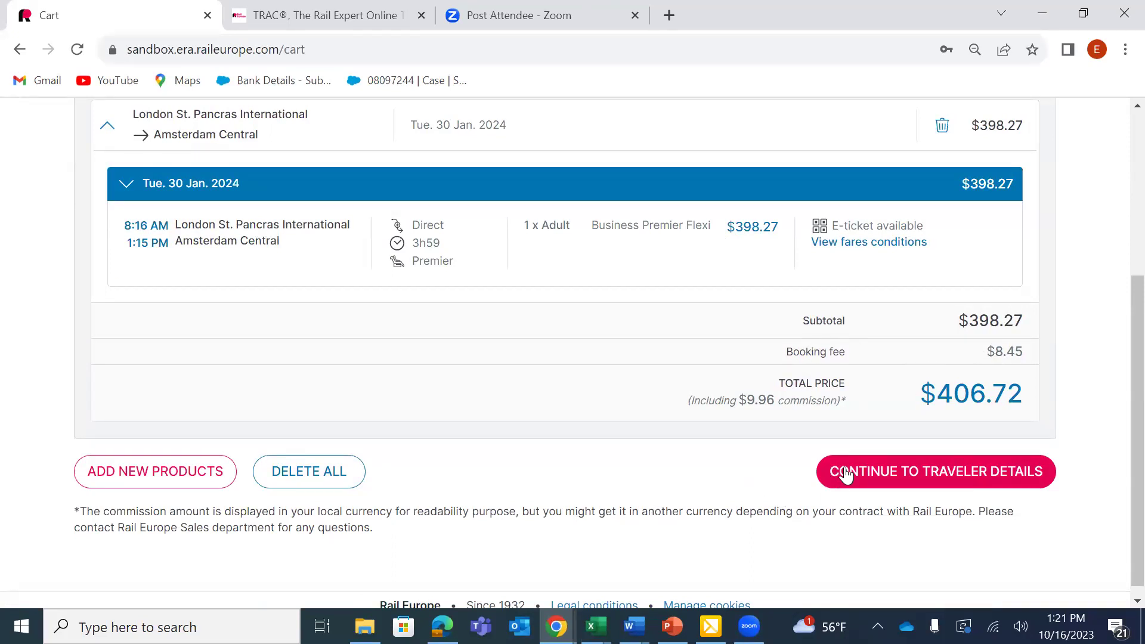
{"action": "left_click", "coordinate": [895, 474]}
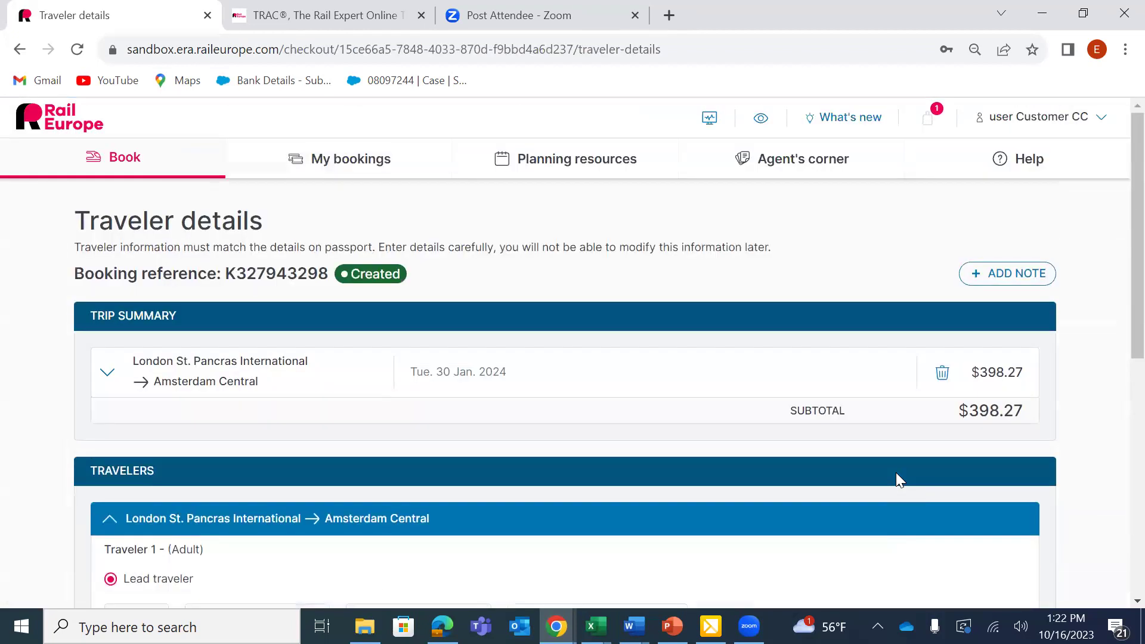
Set the lead traveler's title to Mr and enter their first and last name, fixing capitalisation
{"action": "scroll", "coordinate": [895, 472], "scroll_direction": "down", "scroll_amount": 6}
{"action": "left_click", "coordinate": [131, 266]}
{"action": "left_click", "coordinate": [129, 293]}
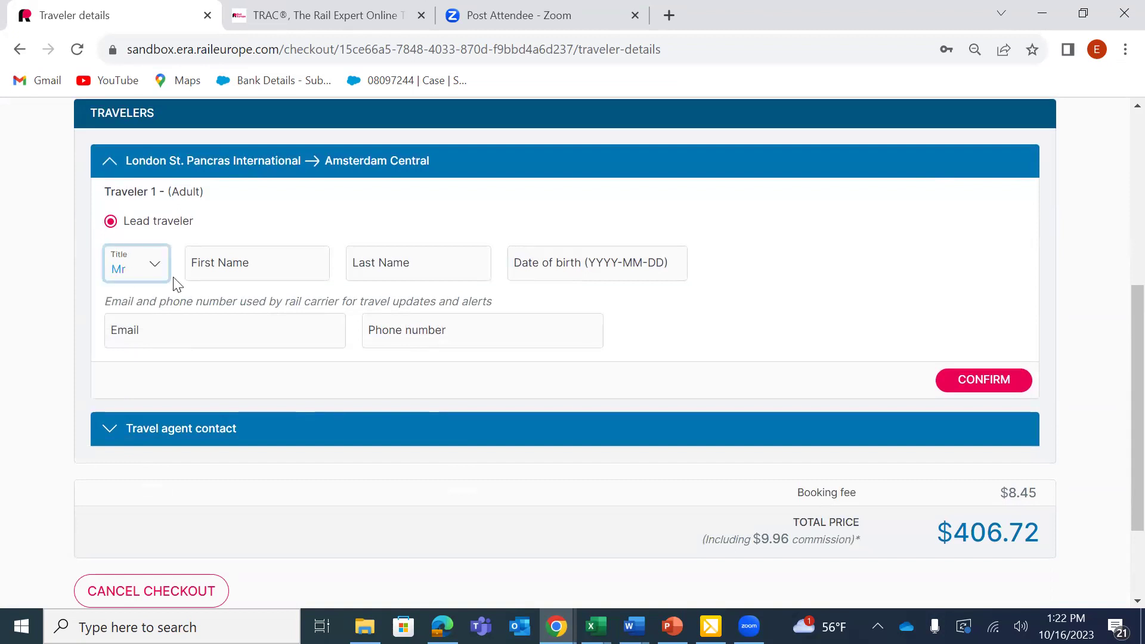
{"action": "left_click", "coordinate": [257, 268]}
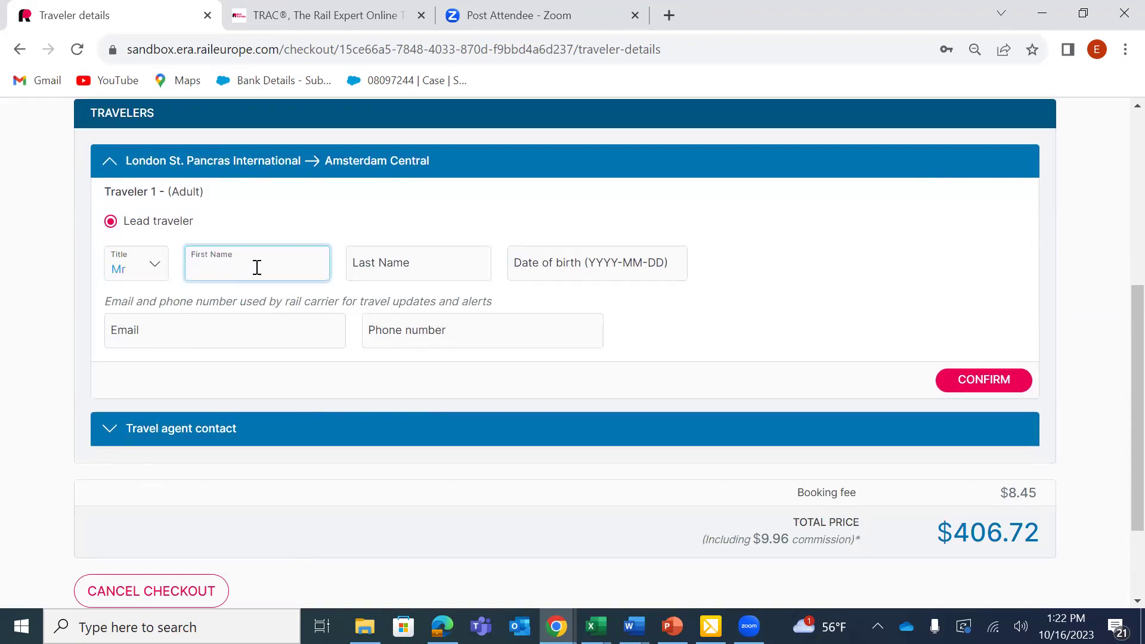
{"action": "type", "text": "JOhn"}
{"action": "key", "text": "Tab"}
{"action": "type", "text": "Snow"}
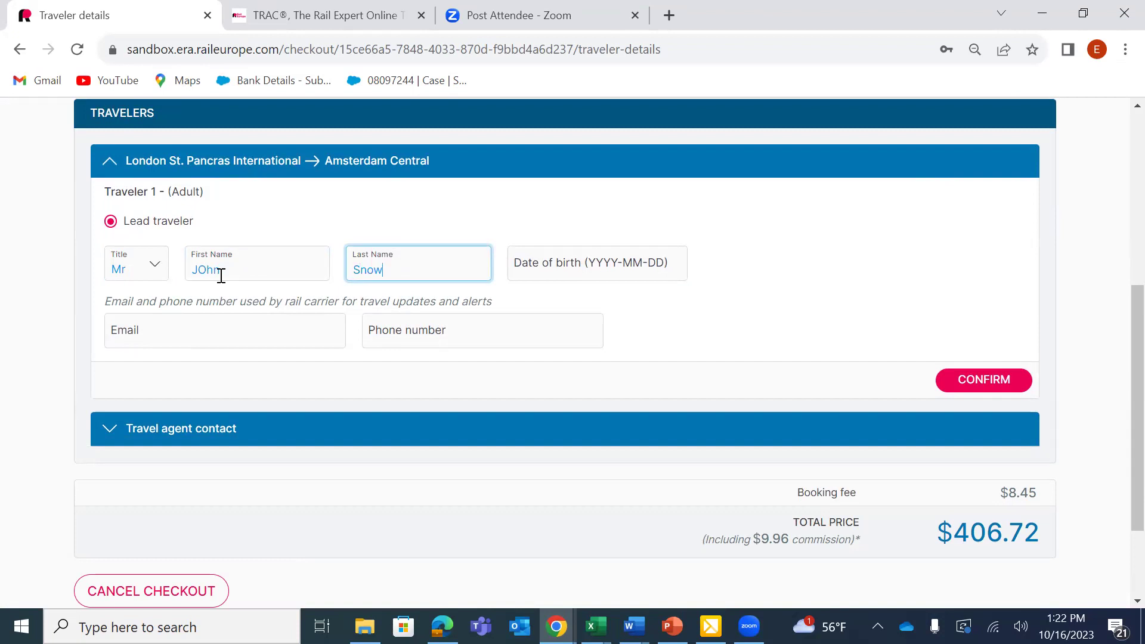
{"action": "left_click", "coordinate": [206, 270]}
{"action": "key", "text": "BackSpace"}
{"action": "type", "text": "o"}
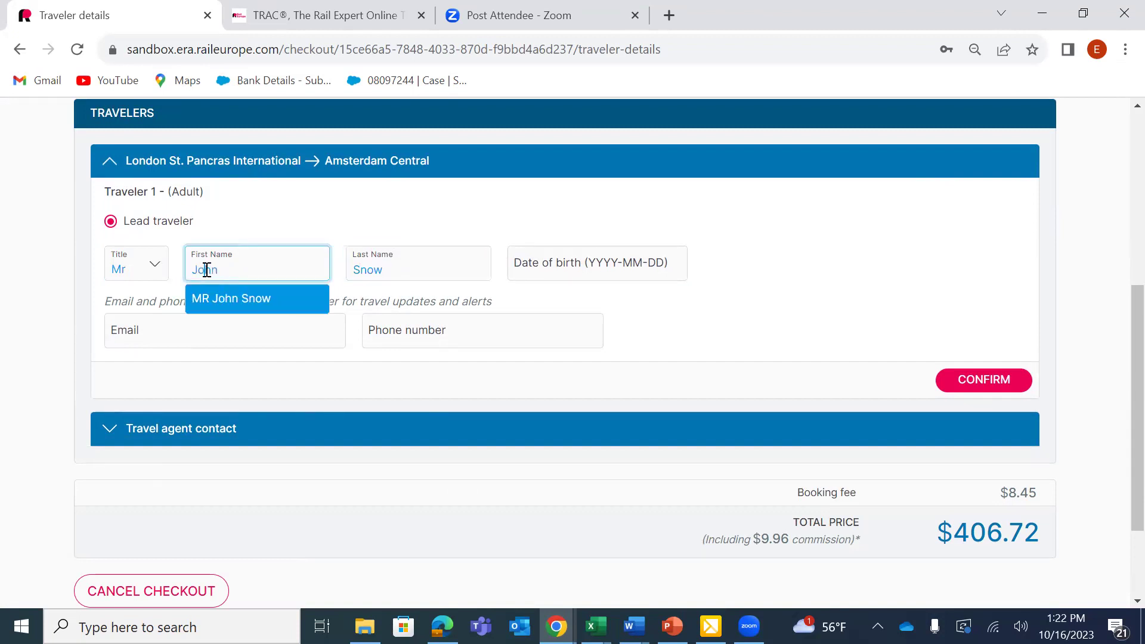
{"action": "left_click", "coordinate": [567, 281]}
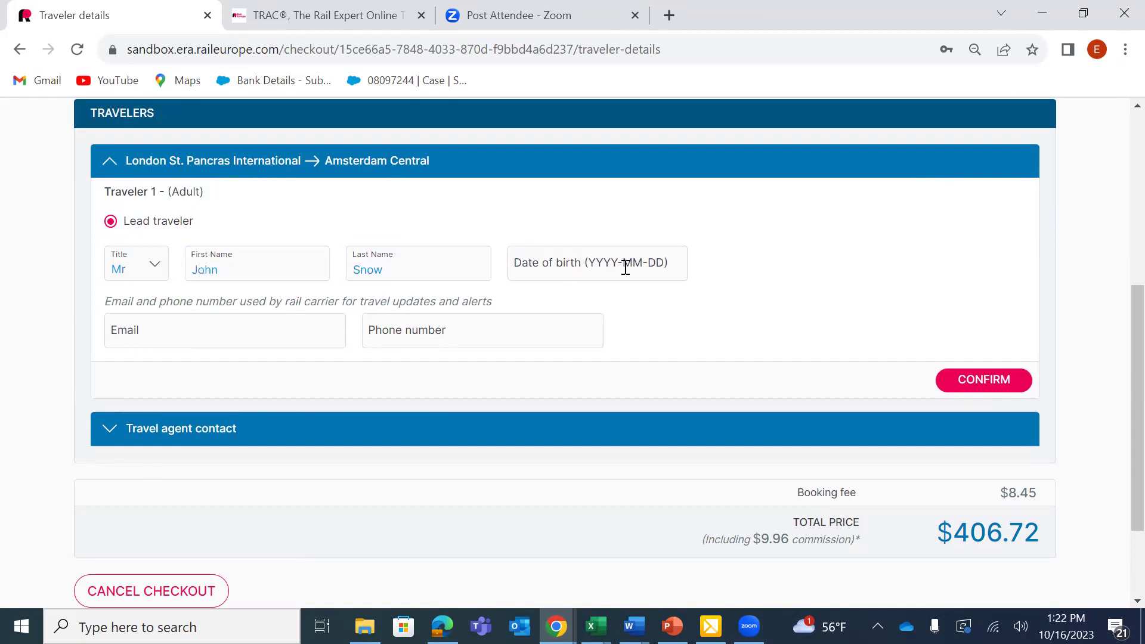
Enter the traveler's date of birth and e-mail address, correcting the e-mail typos
{"action": "left_click", "coordinate": [598, 268]}
{"action": "type", "text": "1980-10-10"}
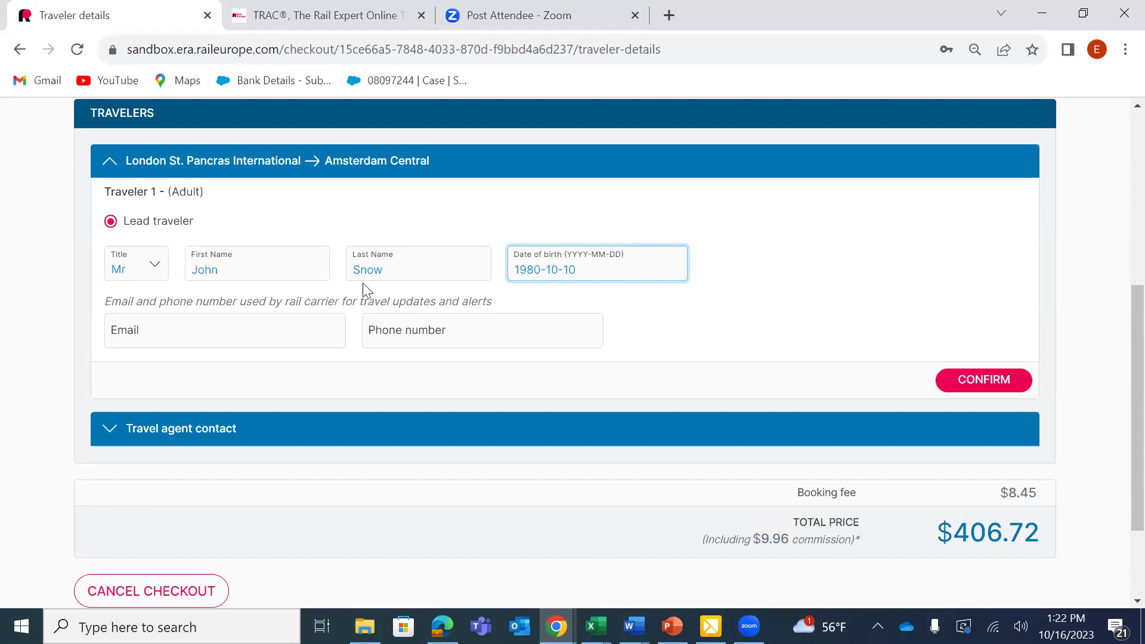
{"action": "left_click", "coordinate": [148, 328]}
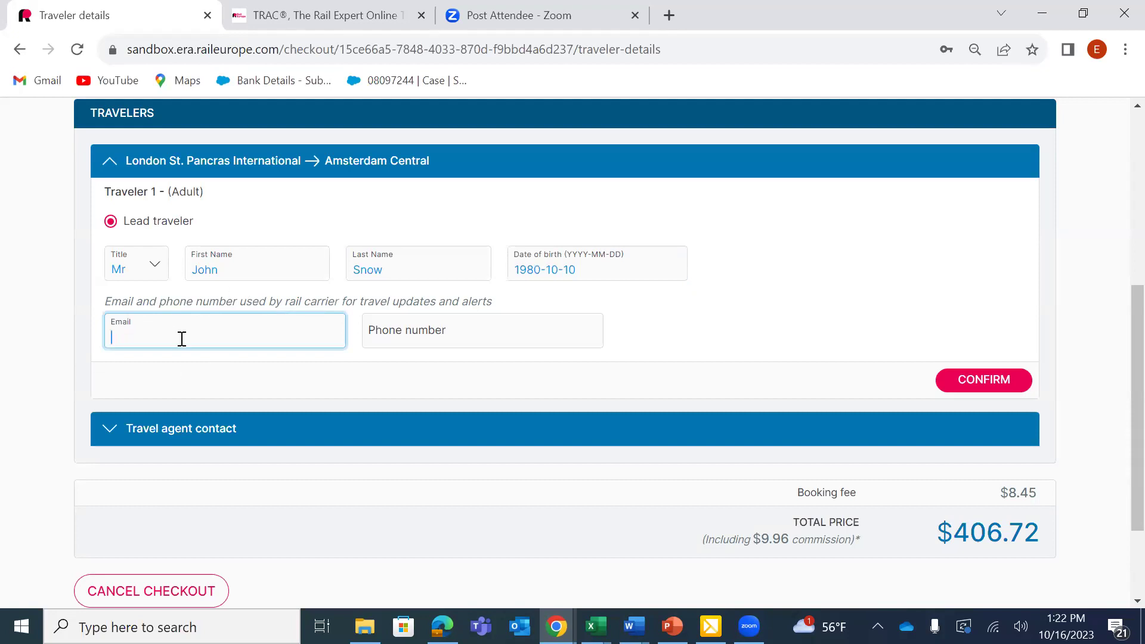
{"action": "key", "text": "Tab"}
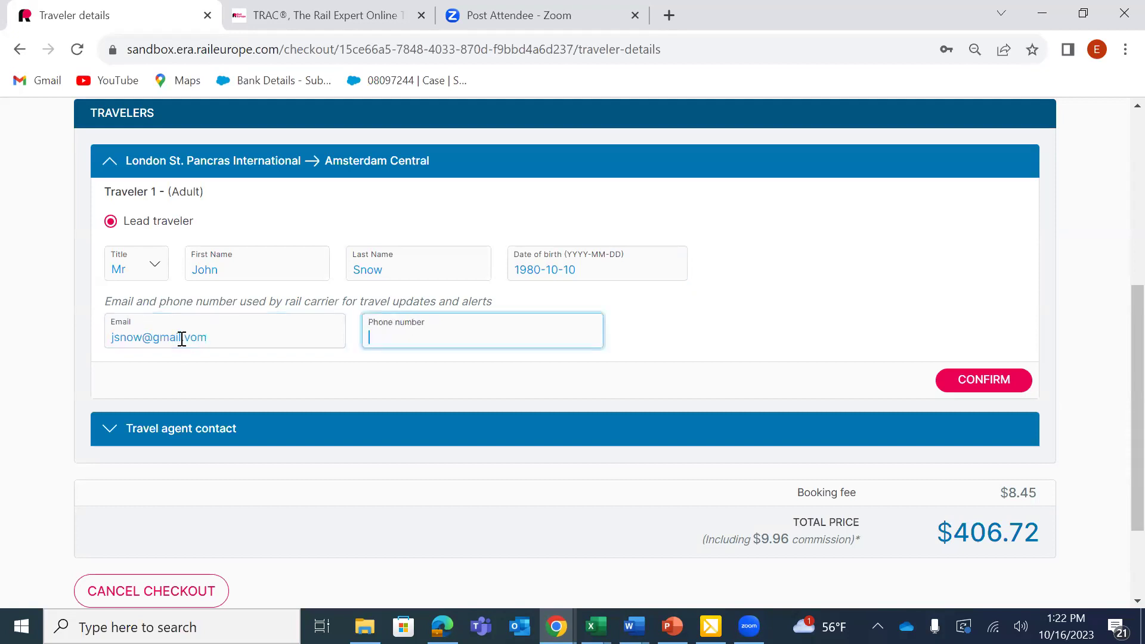
{"action": "left_click", "coordinate": [210, 338]}
{"action": "key", "text": "BackSpace"}
{"action": "key", "text": "BackSpace"}
{"action": "key", "text": "BackSpace"}
{"action": "type", "text": "com"}
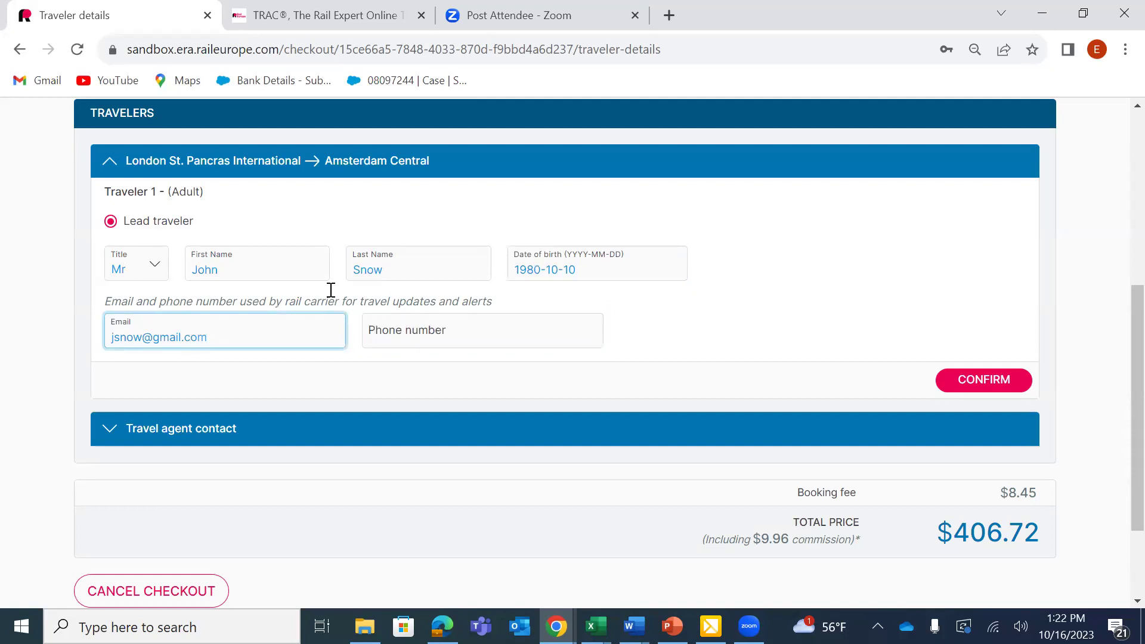
Enter the traveler's phone number and confirm the lead traveler's details
{"action": "left_click", "coordinate": [408, 337]}
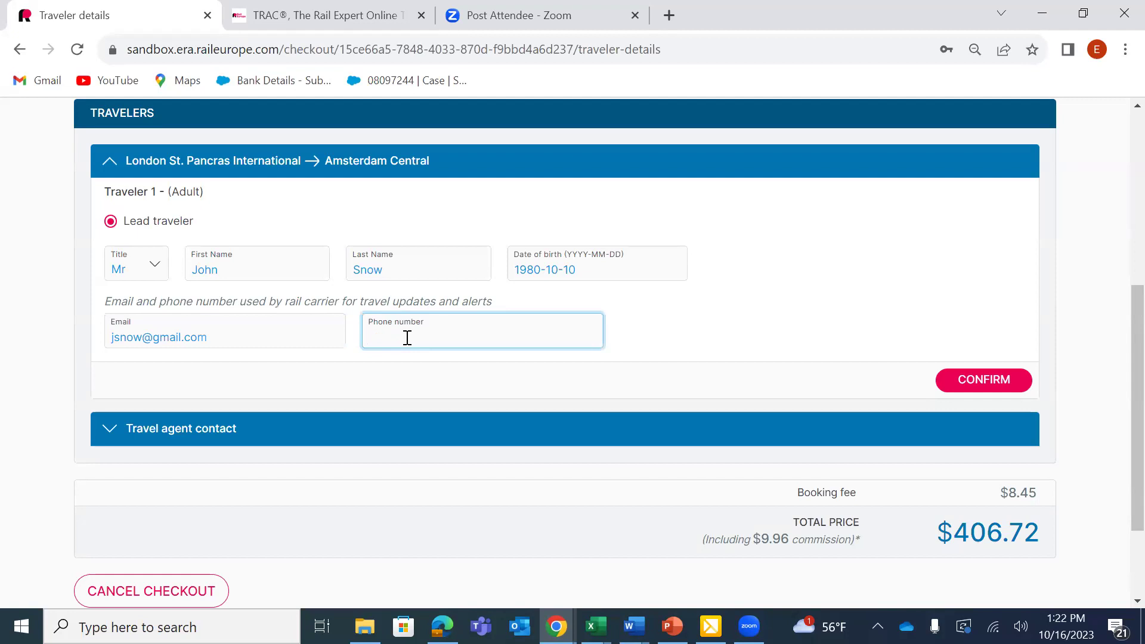
{"action": "type", "text": "="}
{"action": "key", "text": "BackSpace"}
{"action": "type", "text": "+1312 3456789"}
{"action": "left_click", "coordinate": [219, 334]}
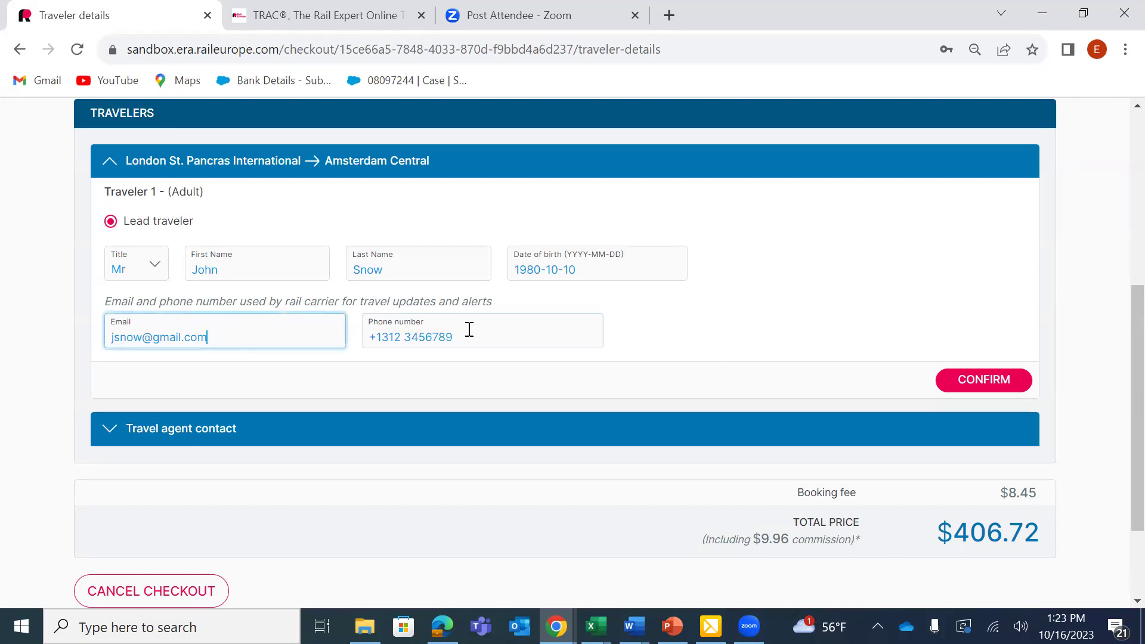
{"action": "left_click", "coordinate": [993, 393]}
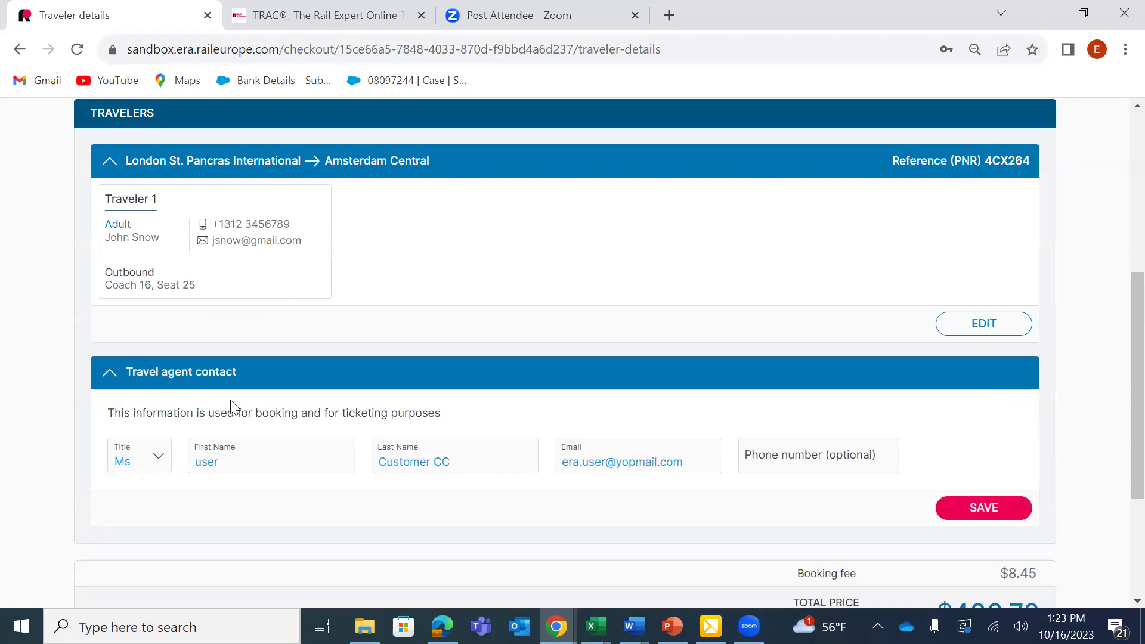
Save the travel agent contact details and scroll down to the continue button
{"action": "scroll", "coordinate": [298, 394], "scroll_direction": "down", "scroll_amount": 1}
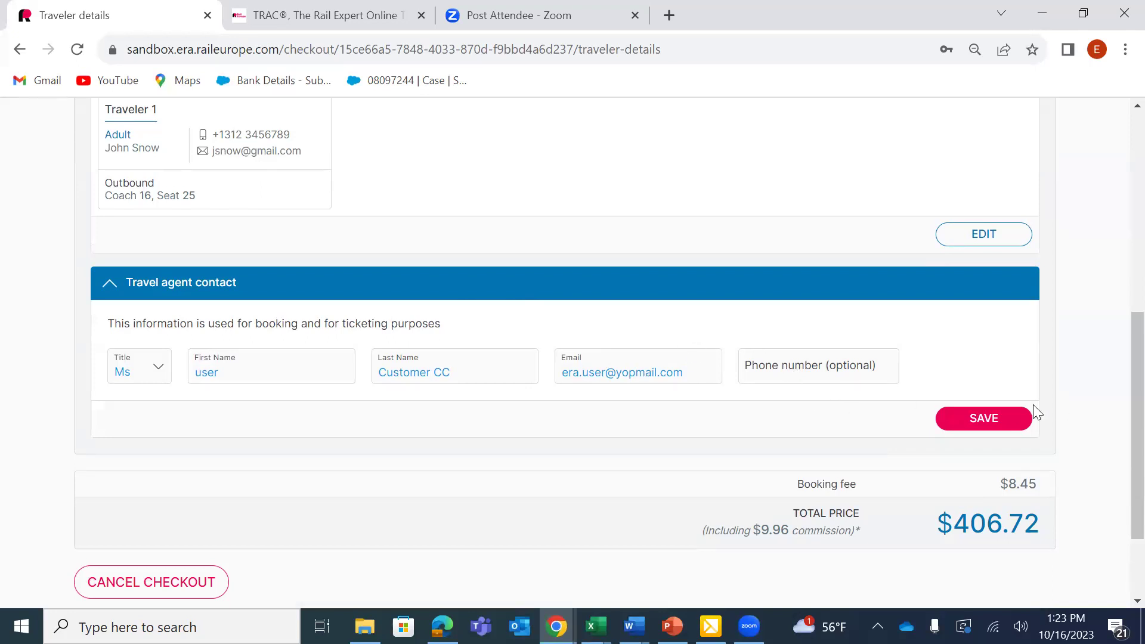
{"action": "left_click", "coordinate": [988, 421]}
{"action": "scroll", "coordinate": [890, 363], "scroll_direction": "up", "scroll_amount": 5}
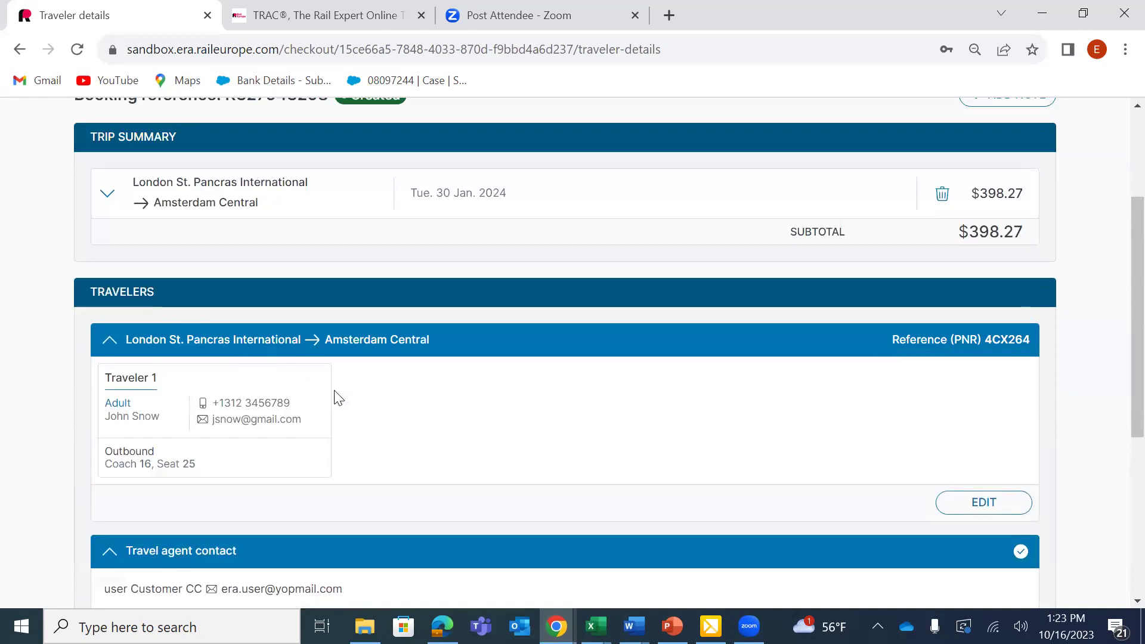
{"action": "scroll", "coordinate": [358, 400], "scroll_direction": "down", "scroll_amount": 3}
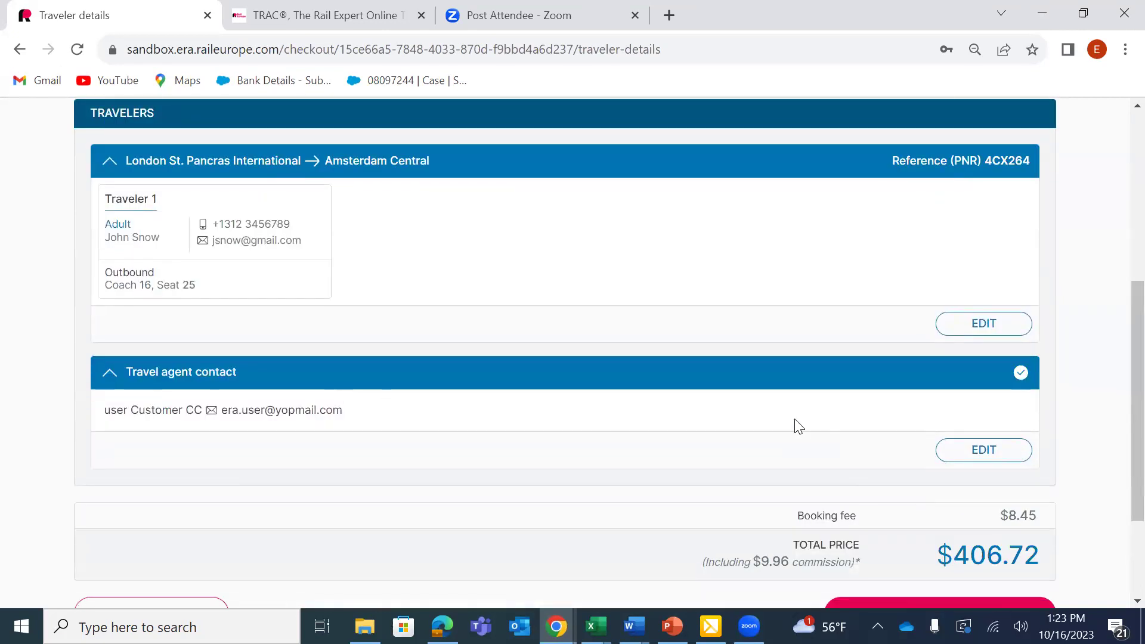
{"action": "scroll", "coordinate": [797, 426], "scroll_direction": "down", "scroll_amount": 2}
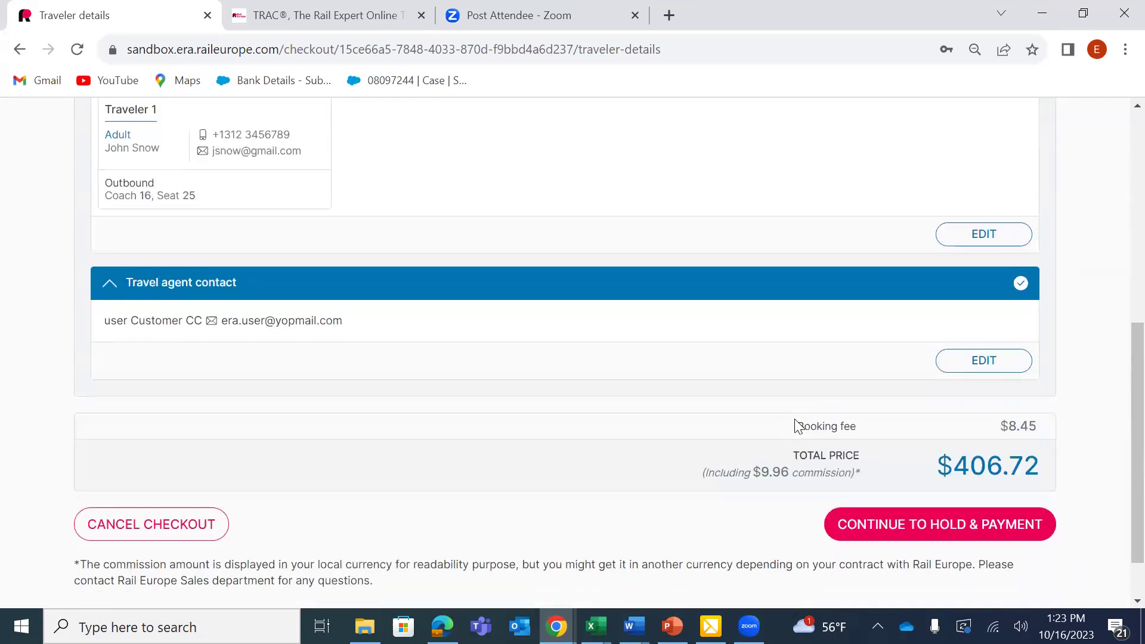
Move on to the Hold & Payment step and review the booking reference and trip details
{"action": "left_click", "coordinate": [885, 531]}
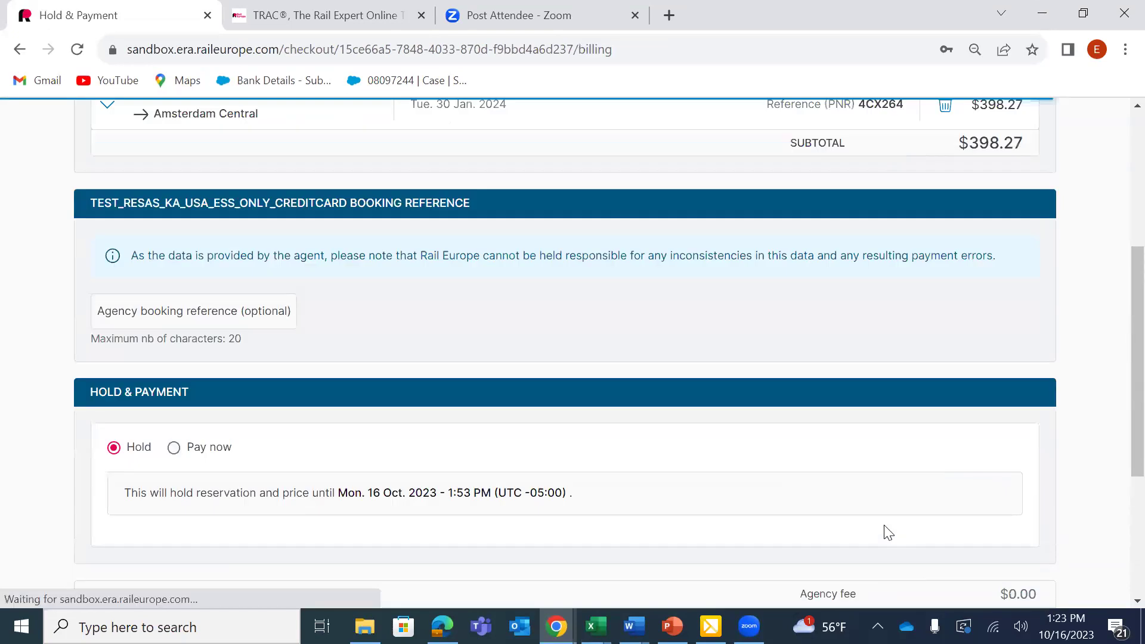
{"action": "scroll", "coordinate": [888, 530], "scroll_direction": "down", "scroll_amount": 3}
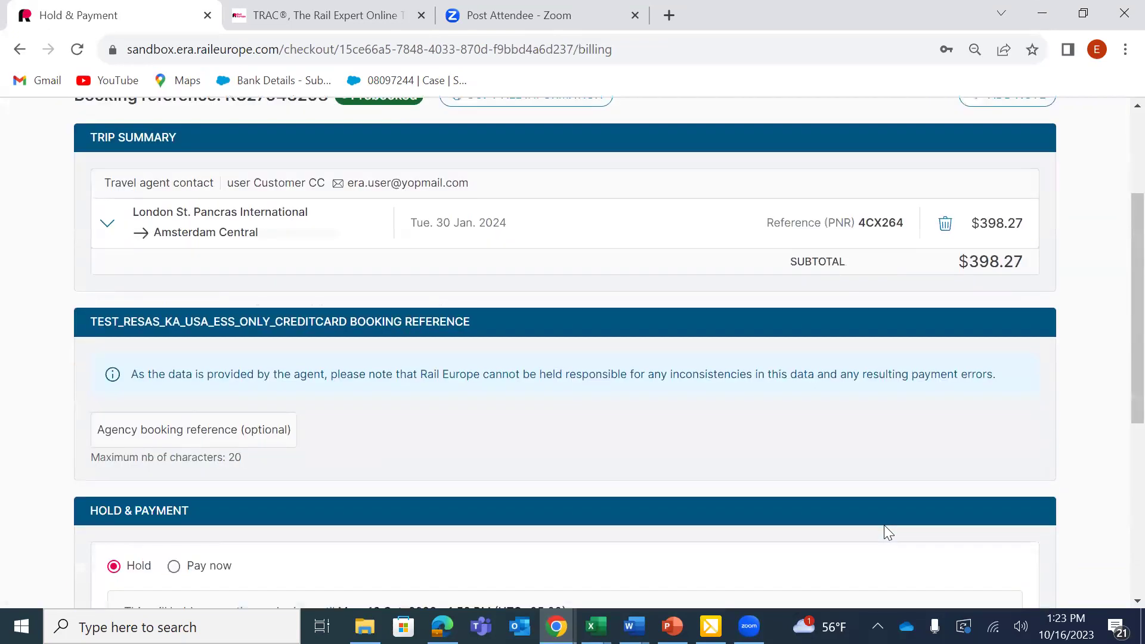
{"action": "scroll", "coordinate": [885, 528], "scroll_direction": "up", "scroll_amount": 3}
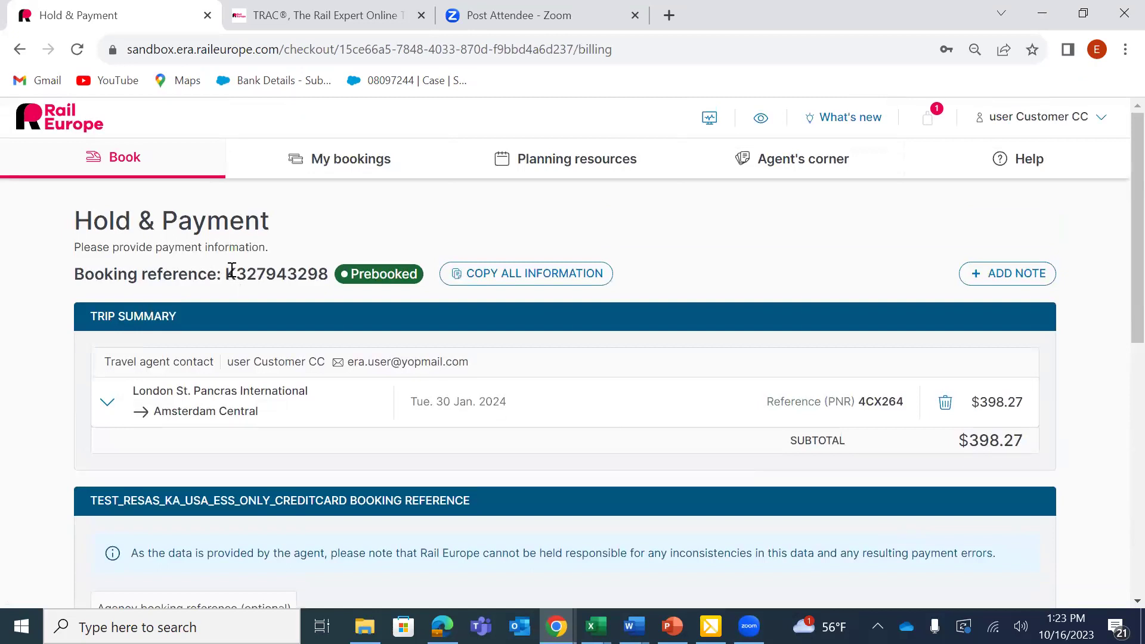
{"action": "left_click_drag", "start_coordinate": [226, 273], "coordinate": [349, 279]}
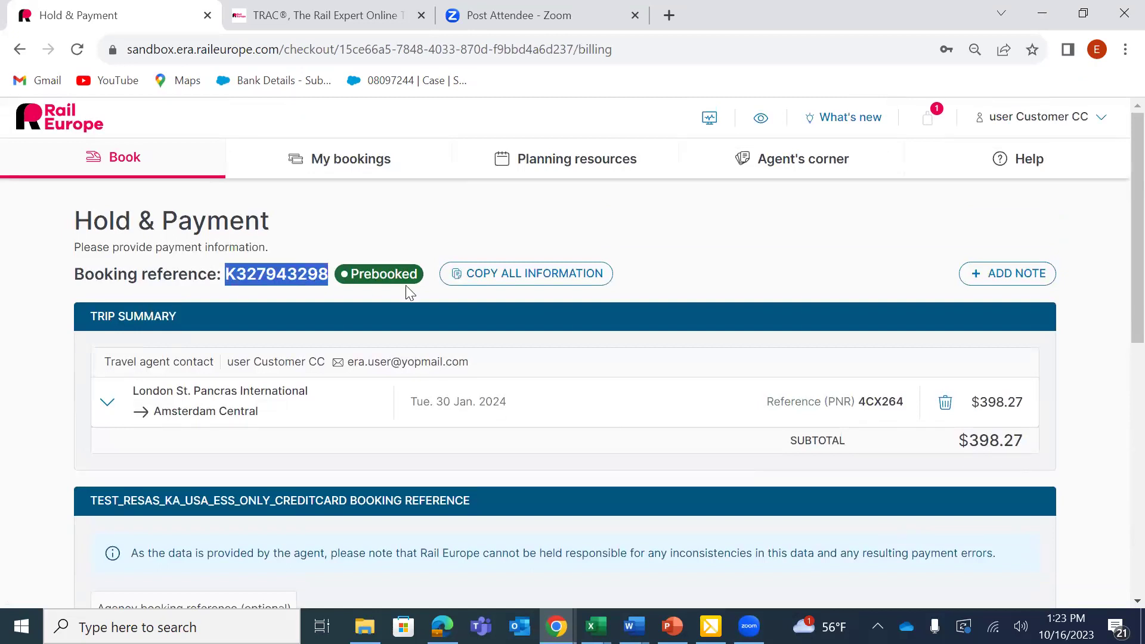
{"action": "left_click", "coordinate": [101, 410]}
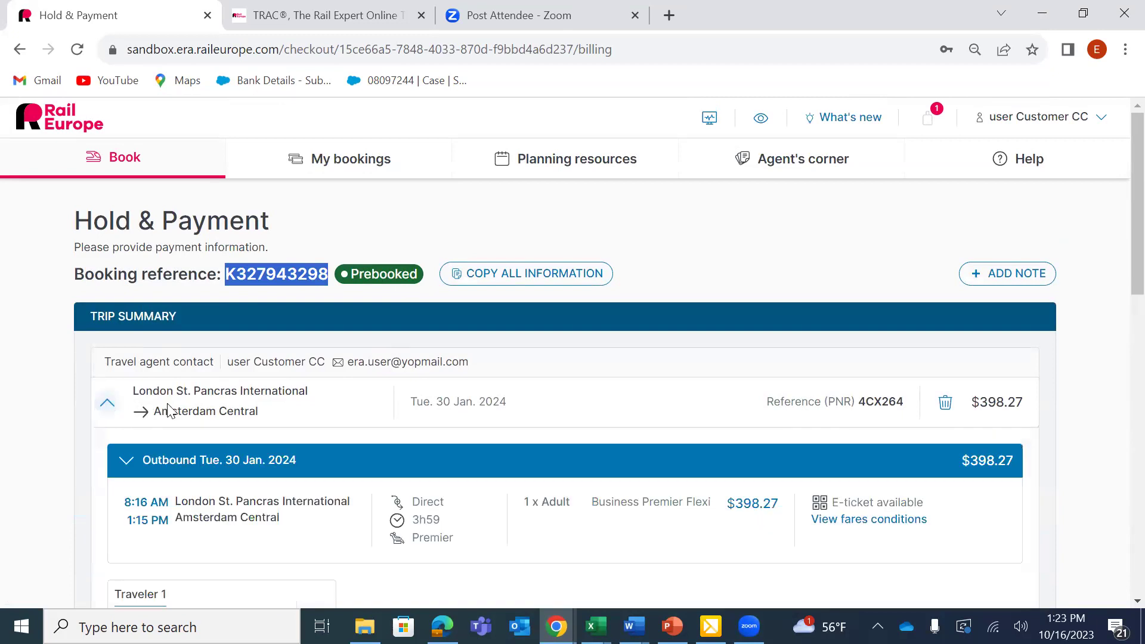
{"action": "scroll", "coordinate": [178, 401], "scroll_direction": "down", "scroll_amount": 5}
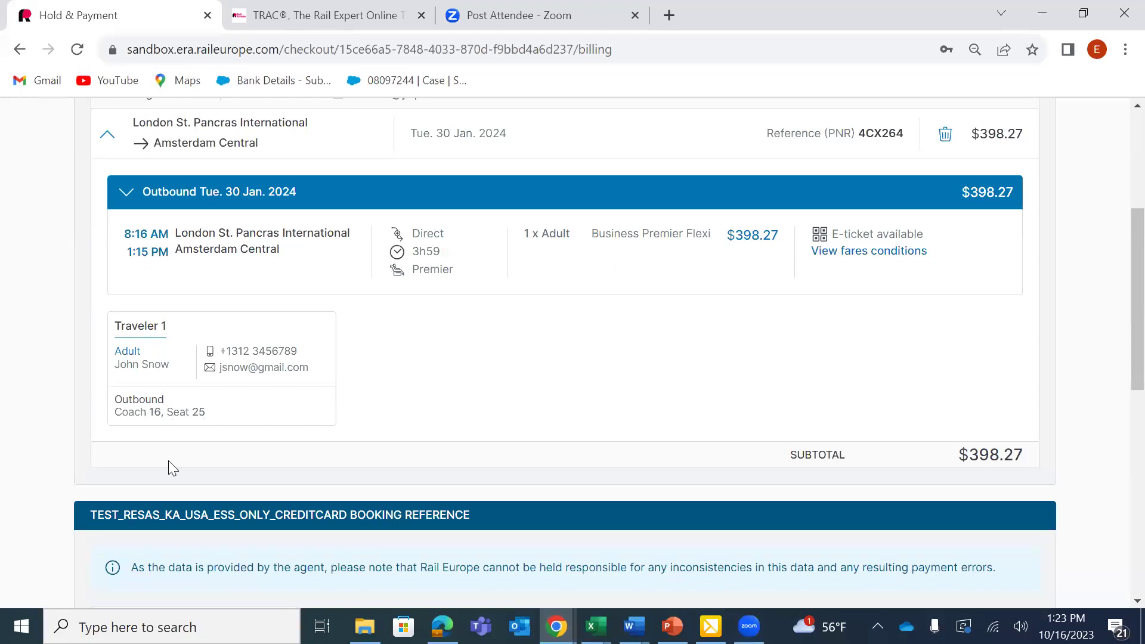
{"action": "scroll", "coordinate": [404, 398], "scroll_direction": "down", "scroll_amount": 5}
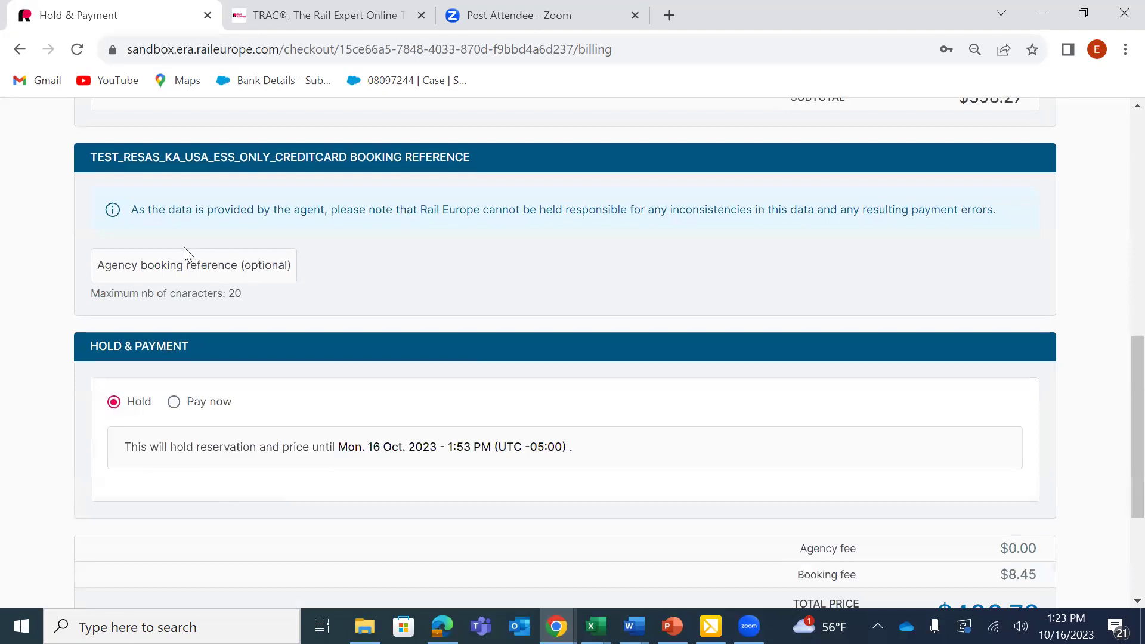
Enter the traveller family's name as the agency booking reference, fixing the typos
{"action": "left_click", "coordinate": [132, 262]}
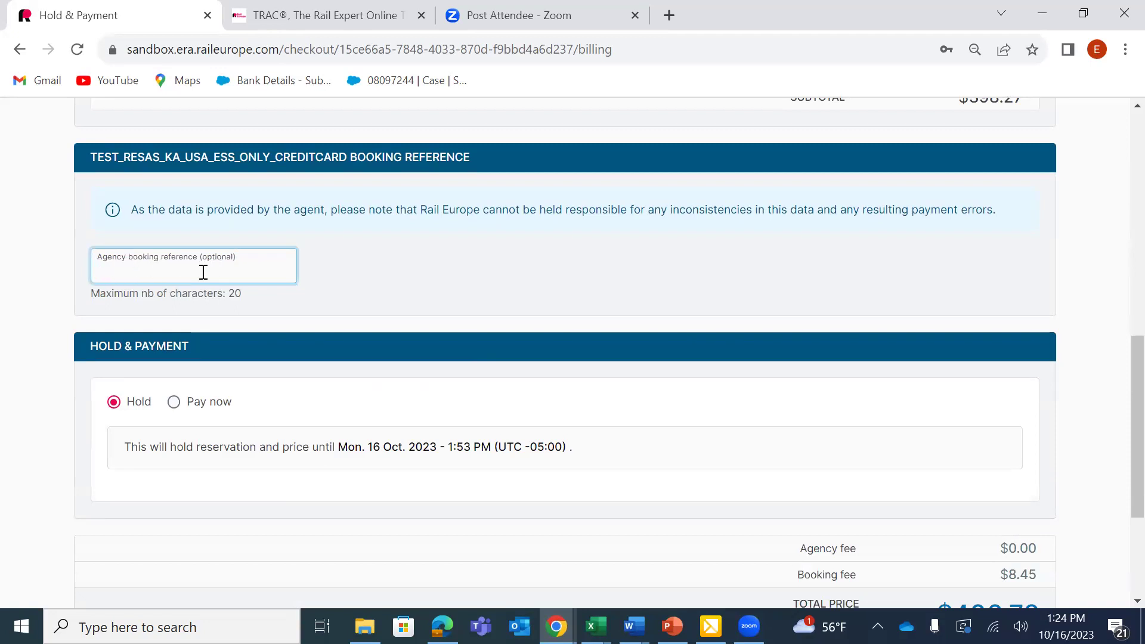
{"action": "type", "text": "43225"}
{"action": "key", "text": "BackSpace"}
{"action": "key", "text": "BackSpace"}
{"action": "key", "text": "BackSpace"}
{"action": "key", "text": "BackSpace"}
{"action": "key", "text": "BackSpace"}
{"action": "type", "text": "SNOW FAILY"}
{"action": "key", "text": "BackSpace"}
{"action": "key", "text": "BackSpace"}
{"action": "key", "text": "BackSpace"}
{"action": "type", "text": "MILY"}
{"action": "scroll", "coordinate": [536, 475], "scroll_direction": "down", "scroll_amount": 3}
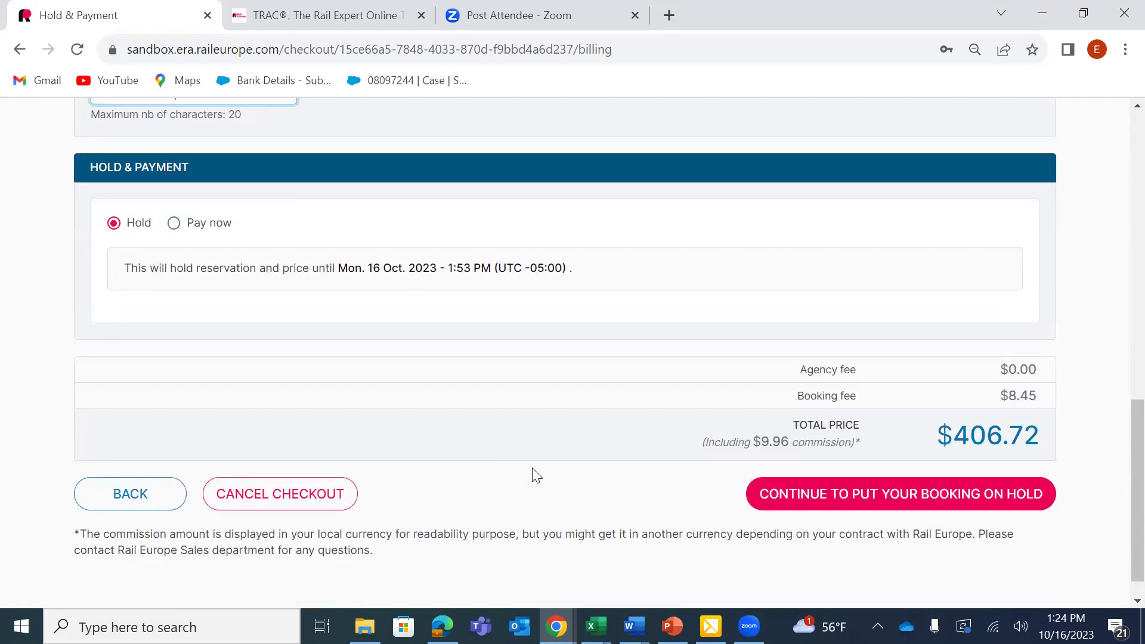
Choose to pay now by customer credit card instead of holding the booking
{"action": "left_click", "coordinate": [175, 224]}
{"action": "scroll", "coordinate": [670, 330], "scroll_direction": "down", "scroll_amount": 2}
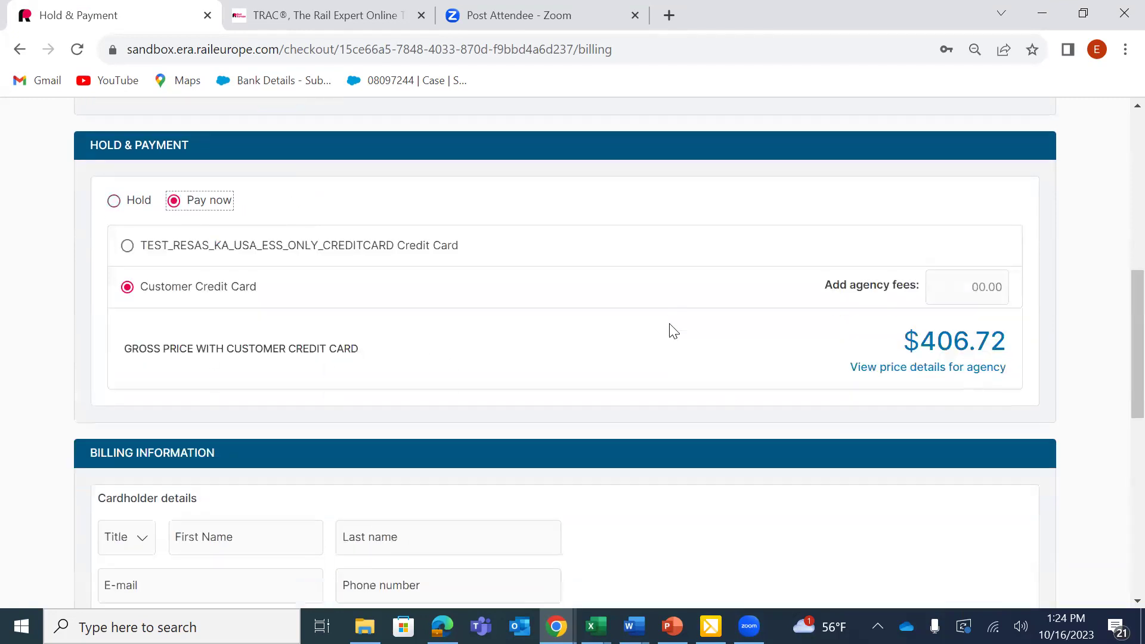
{"action": "scroll", "coordinate": [672, 330], "scroll_direction": "up", "scroll_amount": 2}
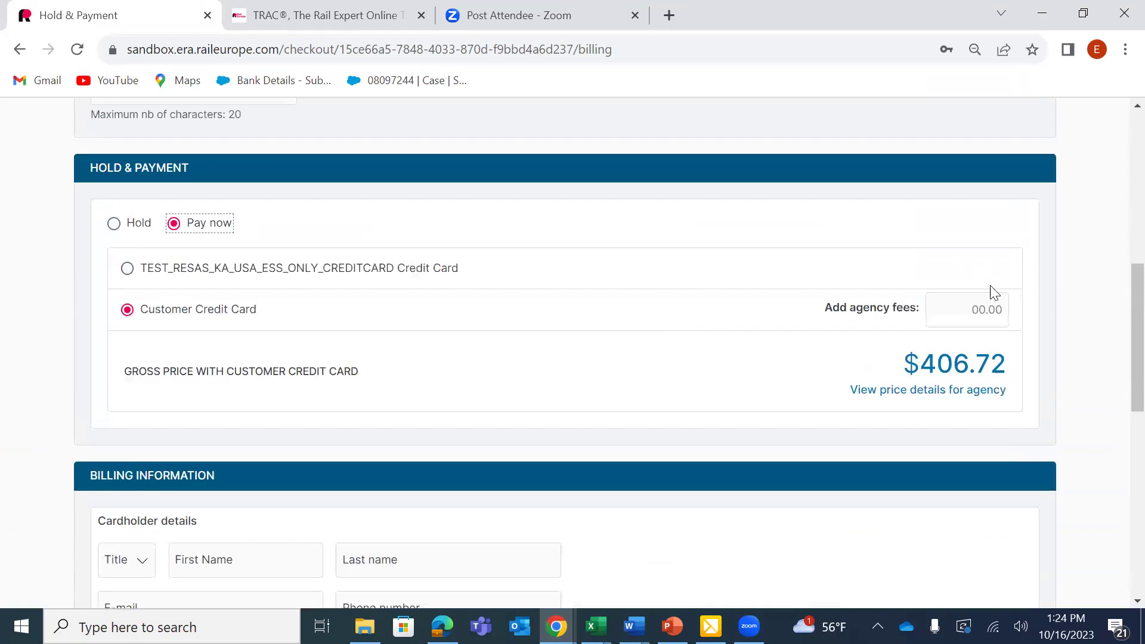
Add a 30.00 agency fee, bringing the gross price to $436.72
{"action": "left_click", "coordinate": [972, 316]}
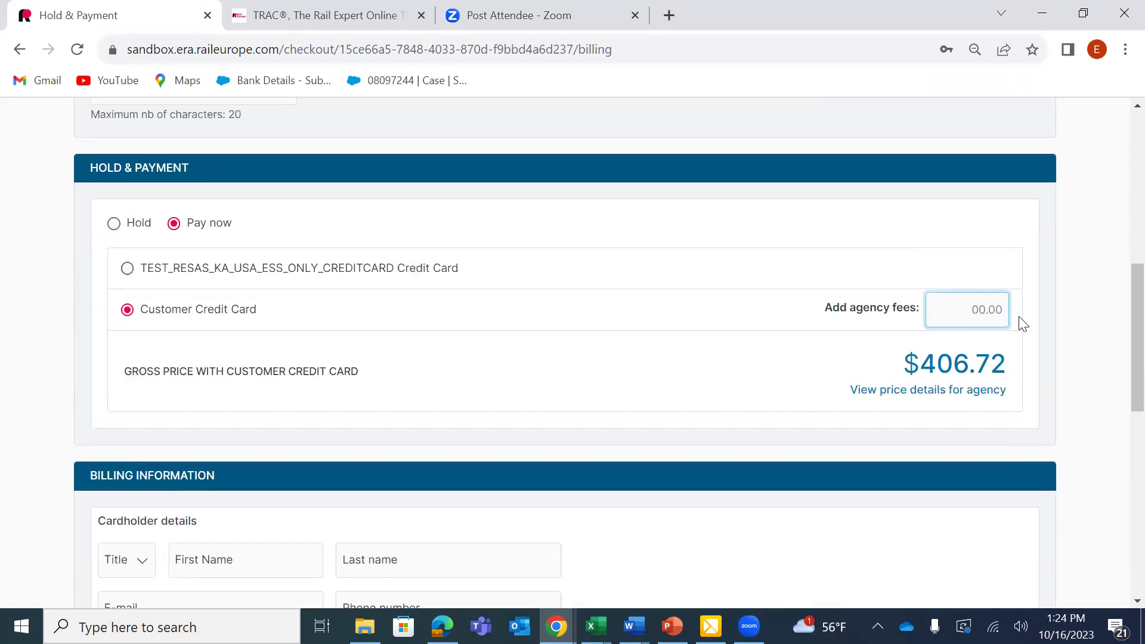
{"action": "type", "text": "30"}
{"action": "key", "text": "Tab"}
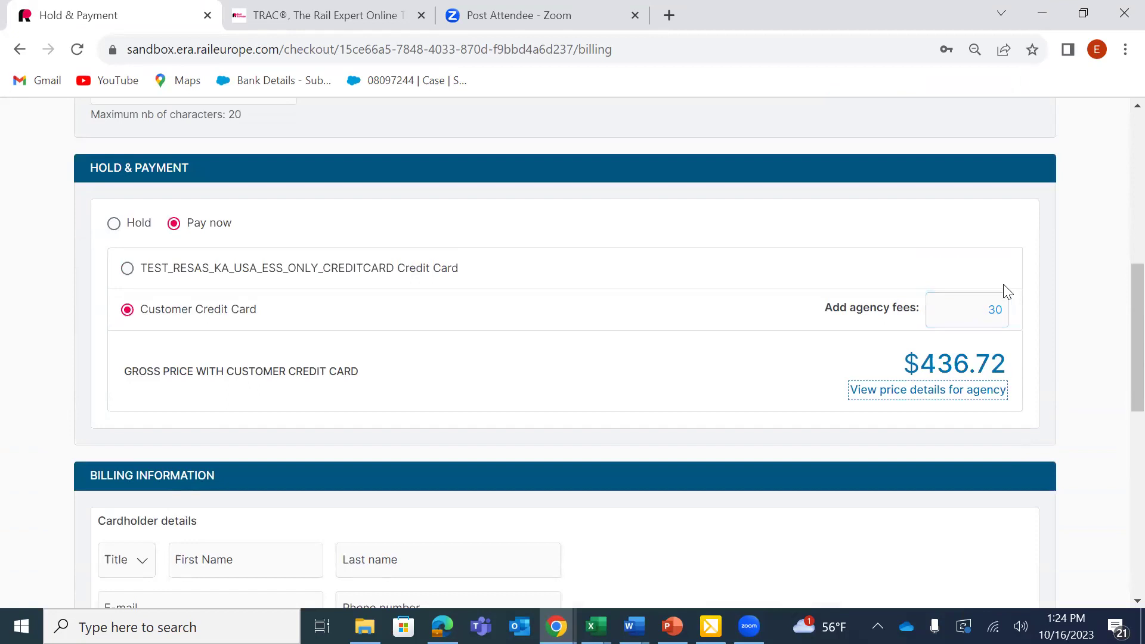
{"action": "left_click", "coordinate": [1007, 314]}
{"action": "type", "text": ".00"}
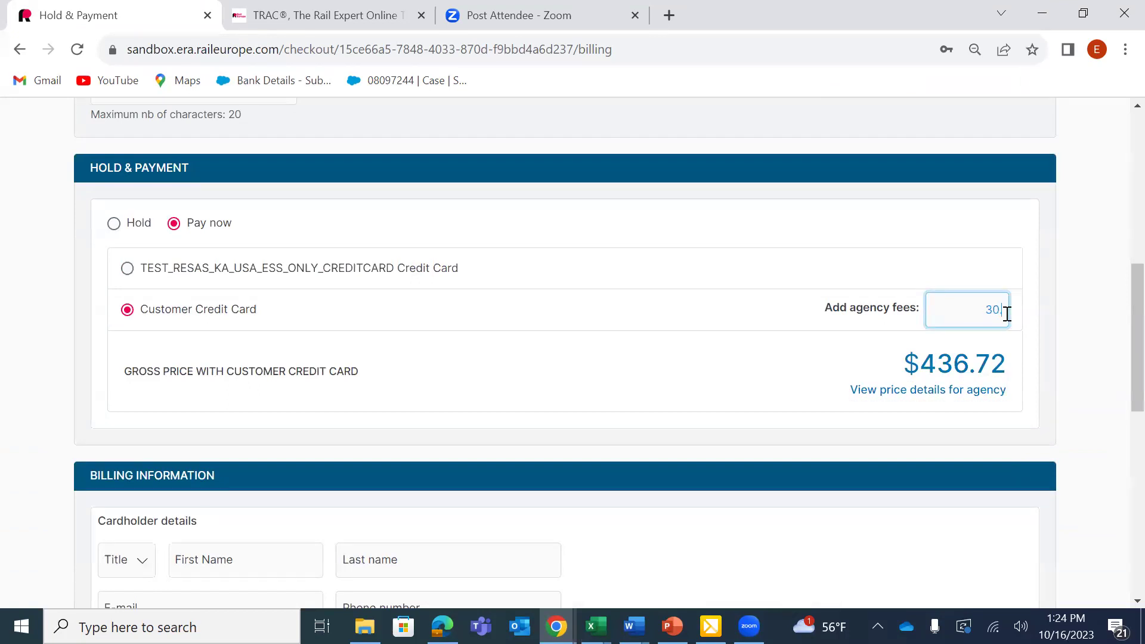
{"action": "key", "text": "Tab"}
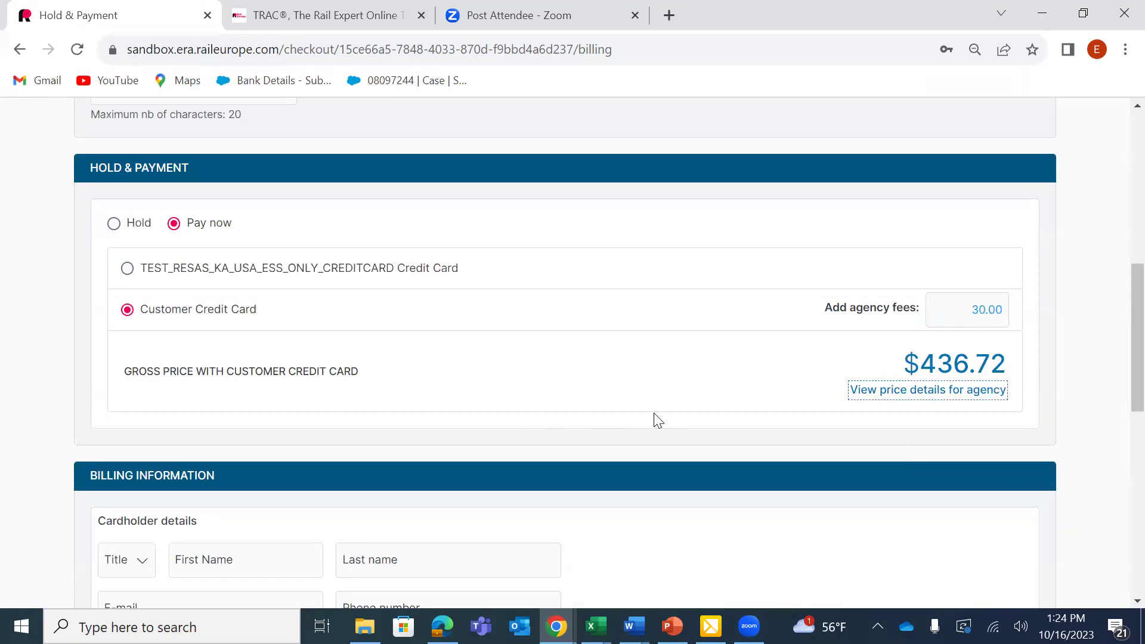
{"action": "scroll", "coordinate": [739, 291], "scroll_direction": "down", "scroll_amount": 2}
{"action": "scroll", "coordinate": [905, 312], "scroll_direction": "up", "scroll_amount": 3}
{"action": "scroll", "coordinate": [908, 320], "scroll_direction": "up", "scroll_amount": 4}
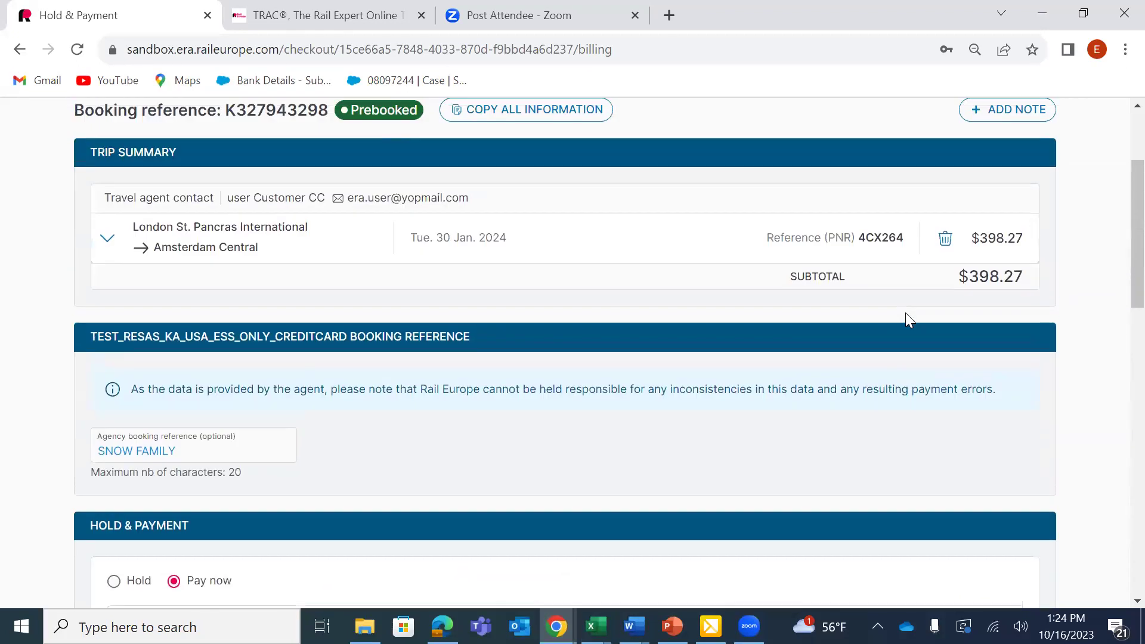
{"action": "scroll", "coordinate": [992, 301], "scroll_direction": "down", "scroll_amount": 7}
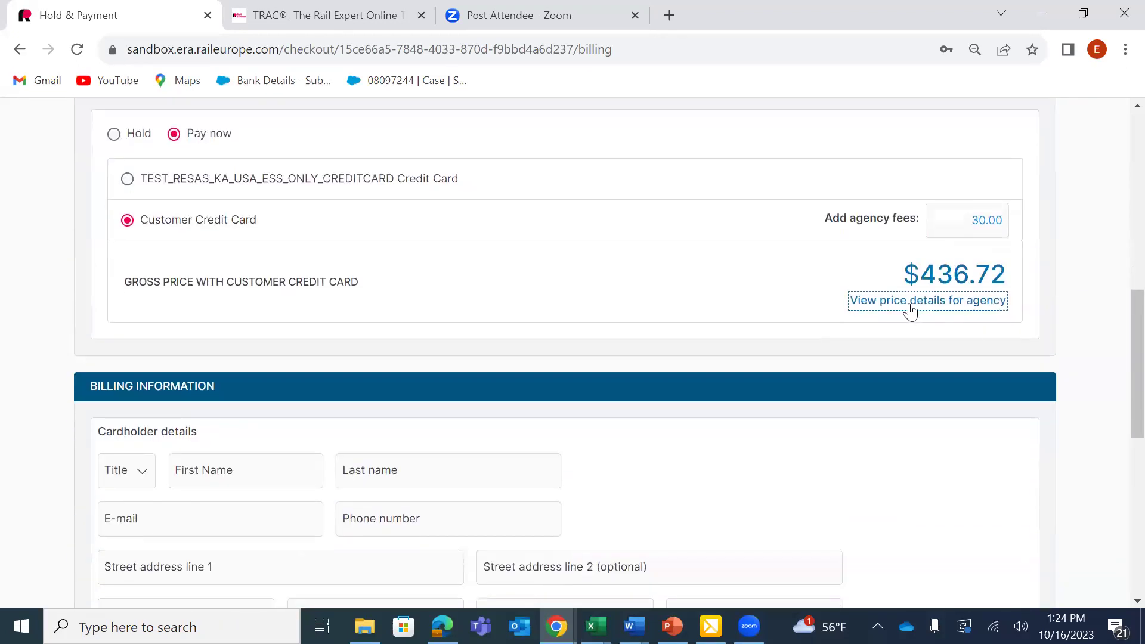
{"action": "scroll", "coordinate": [865, 372], "scroll_direction": "down", "scroll_amount": 3}
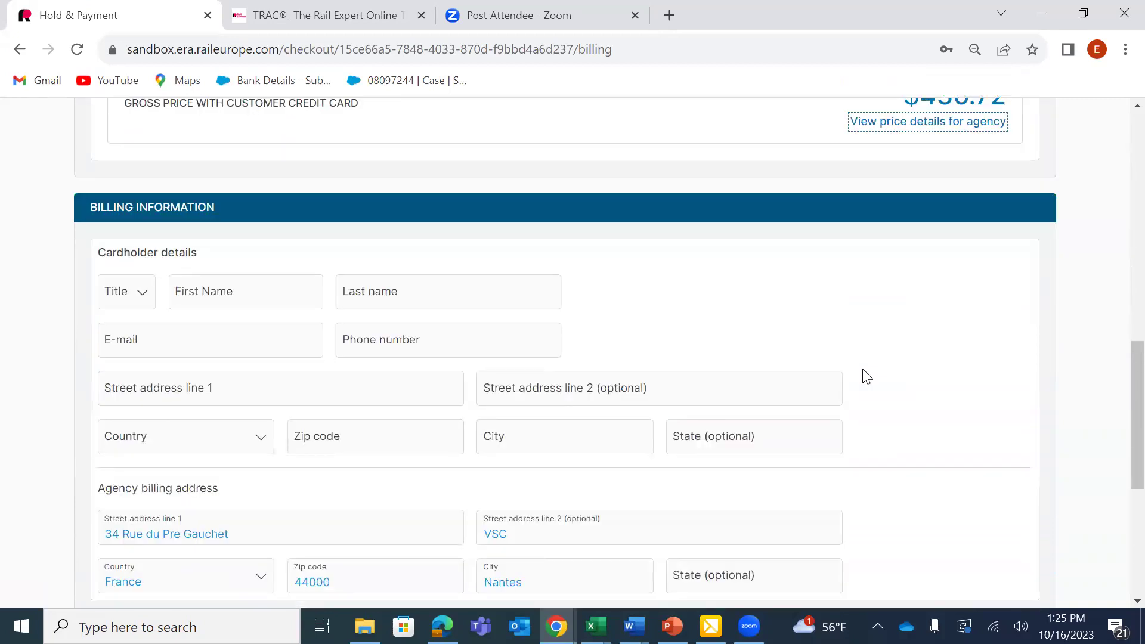
{"action": "scroll", "coordinate": [864, 376], "scroll_direction": "down", "scroll_amount": 3}
Set the cardholder title to Mr and autofill name, e-mail and phone from the saved contact
{"action": "scroll", "coordinate": [531, 352], "scroll_direction": "up", "scroll_amount": 2}
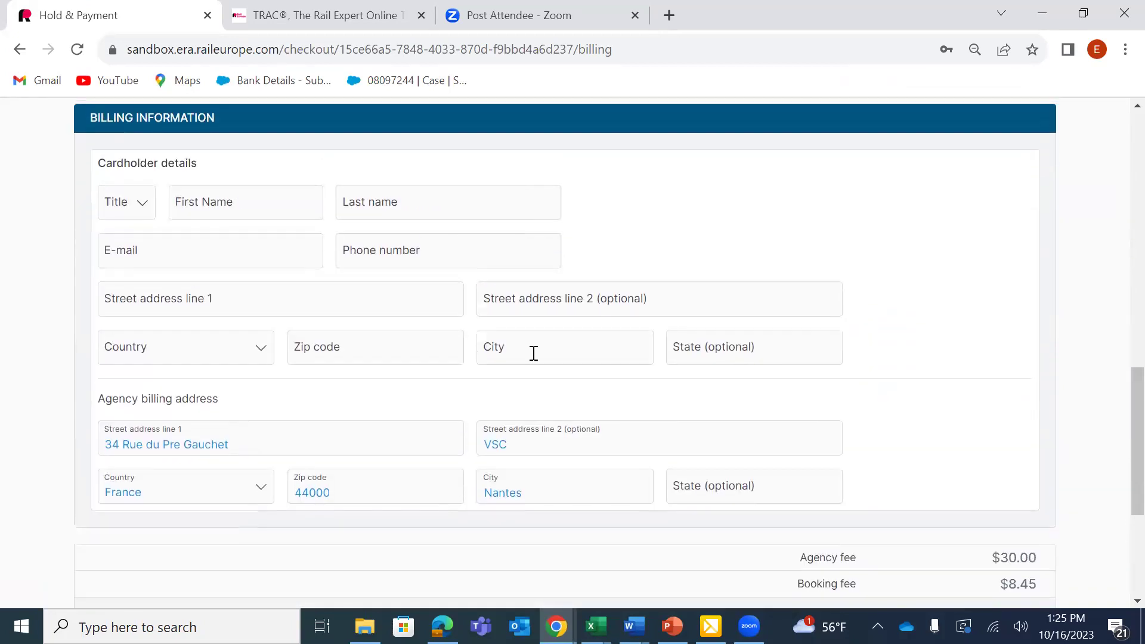
{"action": "left_click", "coordinate": [140, 212]}
{"action": "left_click", "coordinate": [136, 232]}
{"action": "left_click", "coordinate": [201, 197]}
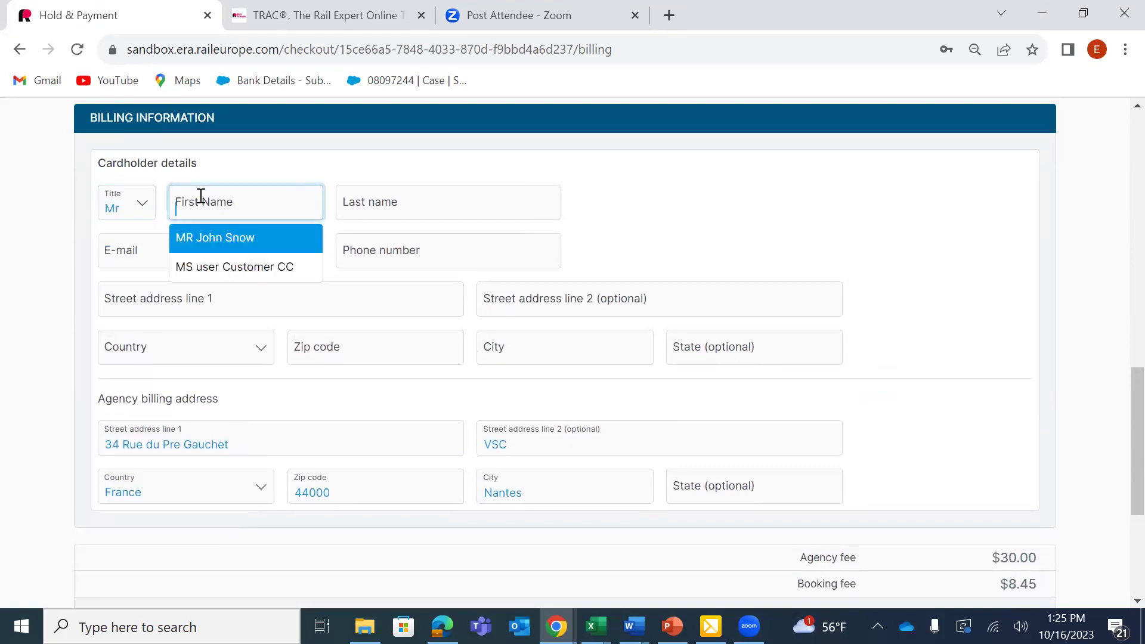
{"action": "left_click", "coordinate": [220, 236]}
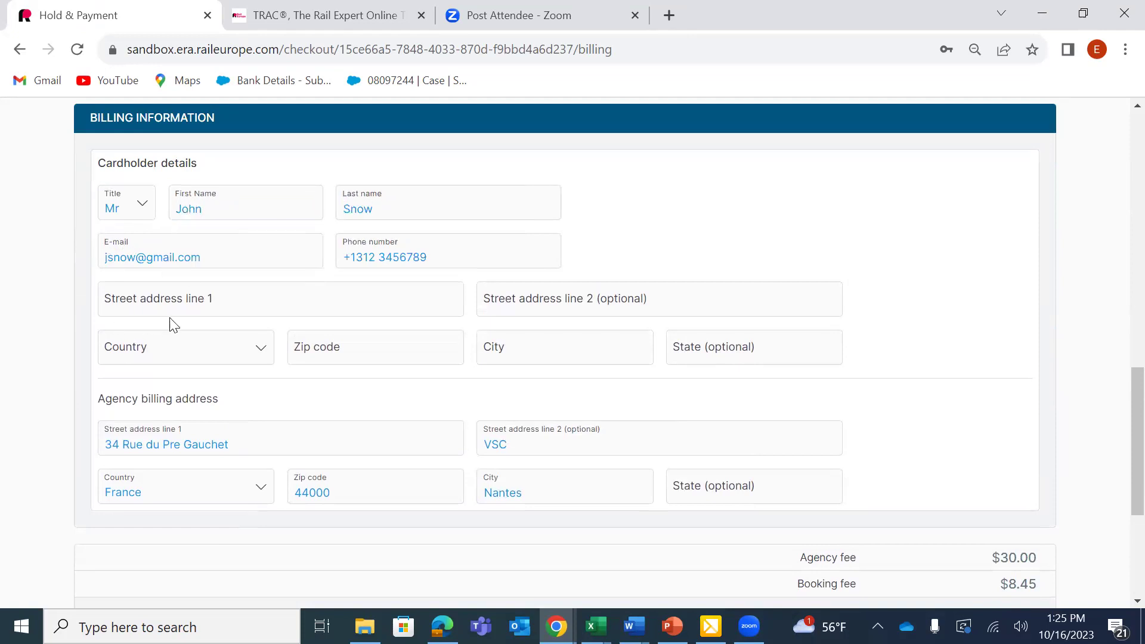
Enter the billing street address and select United States as the country
{"action": "left_click", "coordinate": [152, 302]}
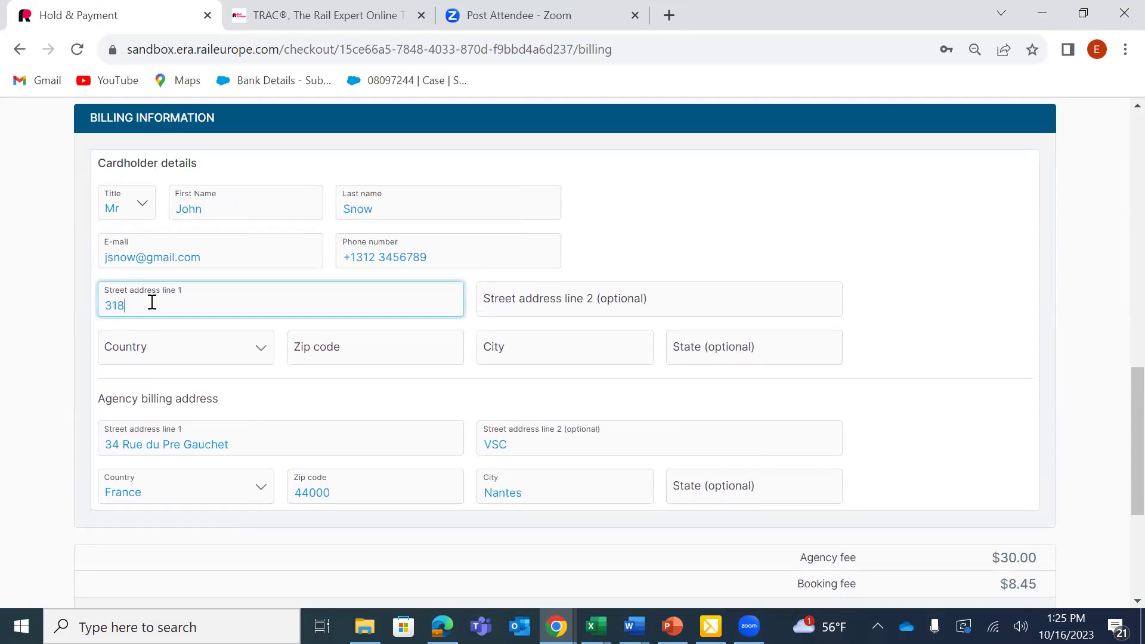
{"action": "key", "text": "Tab"}
{"action": "key", "text": "Tab"}
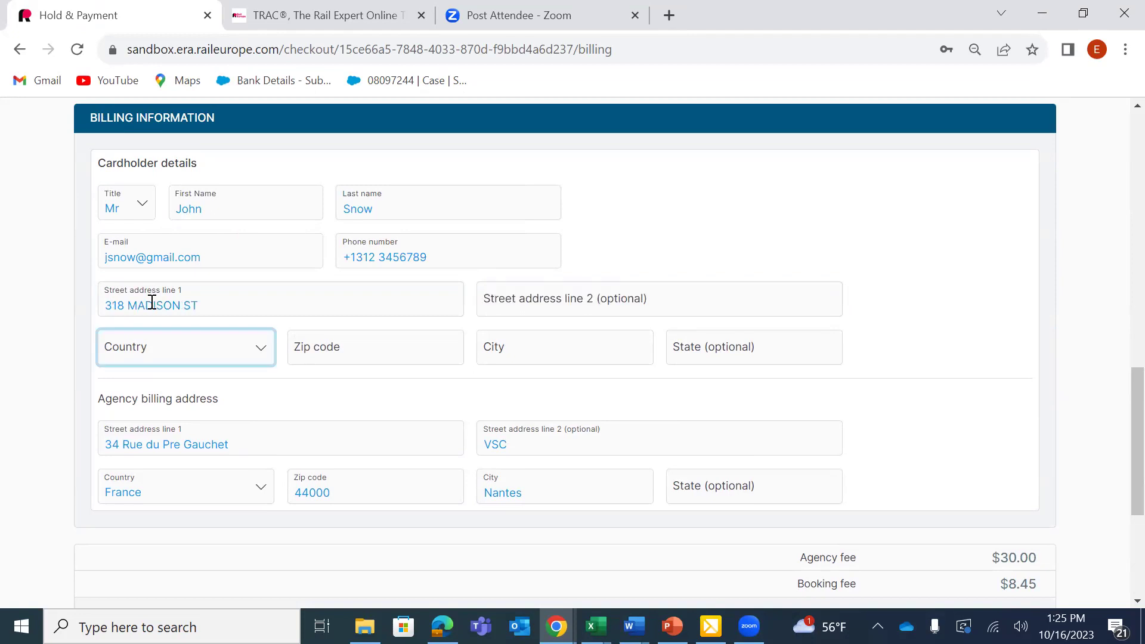
{"action": "key", "text": "u"}
{"action": "left_click", "coordinate": [185, 344]}
{"action": "scroll", "coordinate": [332, 493], "scroll_direction": "down", "scroll_amount": 2}
{"action": "left_click", "coordinate": [346, 465]}
Fill in the zip code, city New York and state New York, then continue to pay $436.72
{"action": "left_click", "coordinate": [362, 354]}
{"action": "type", "text": "10018"}
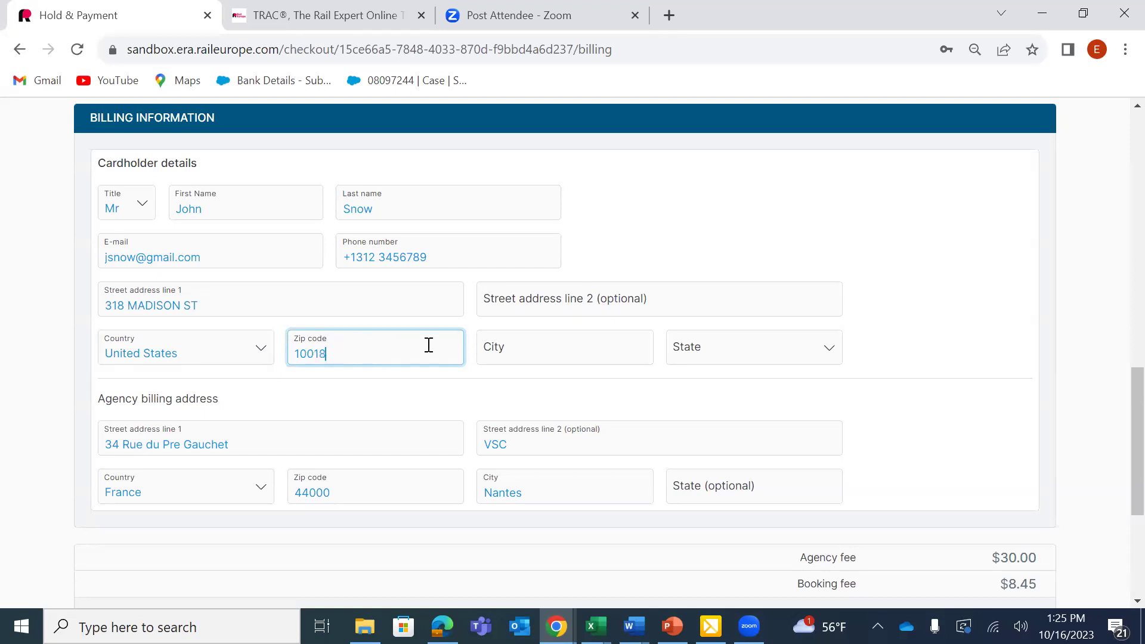
{"action": "left_click", "coordinate": [516, 336]}
{"action": "type", "text": "NEW YORK"}
{"action": "key", "text": "Tab"}
{"action": "key", "text": "n"}
{"action": "key", "text": "Down"}
{"action": "key", "text": "Down"}
{"action": "key", "text": "Down"}
{"action": "key", "text": "Down"}
{"action": "key", "text": "Down"}
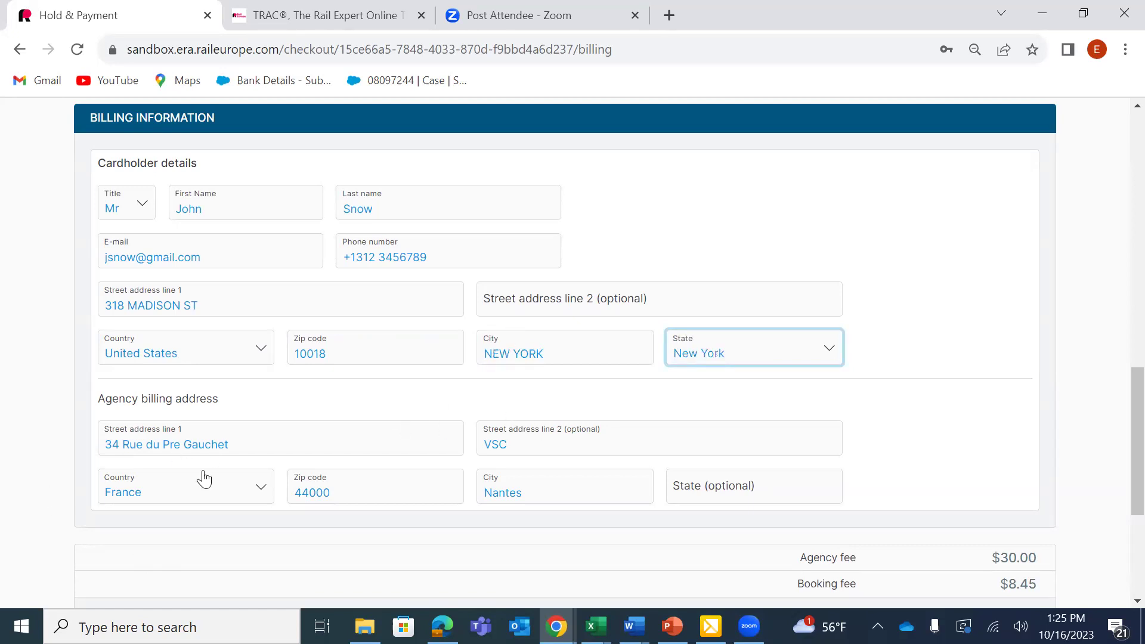
{"action": "scroll", "coordinate": [643, 441], "scroll_direction": "down", "scroll_amount": 1}
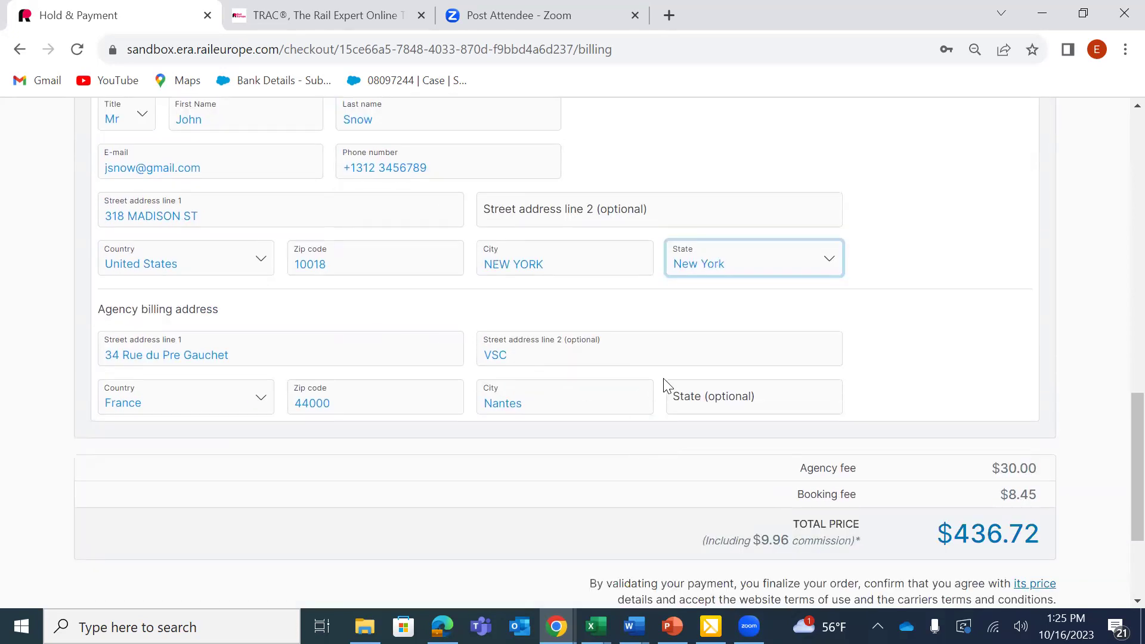
{"action": "scroll", "coordinate": [842, 453], "scroll_direction": "down", "scroll_amount": 3}
{"action": "left_click", "coordinate": [929, 463]}
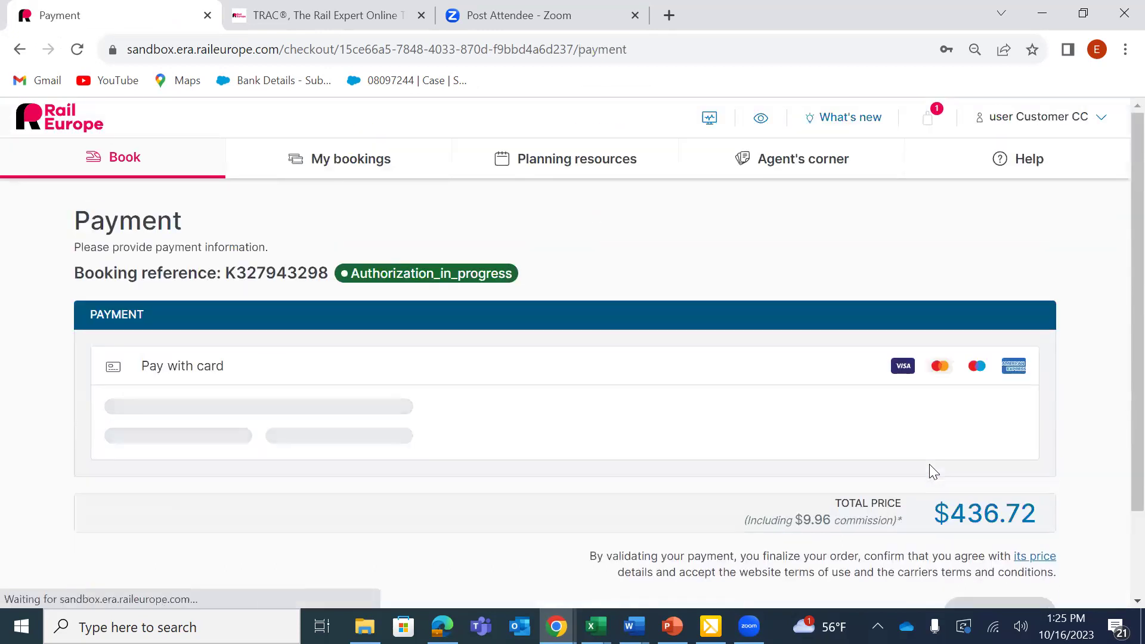
Enter the credit card details and submit the $436.72 payment
{"action": "scroll", "coordinate": [250, 411], "scroll_direction": "down", "scroll_amount": 1}
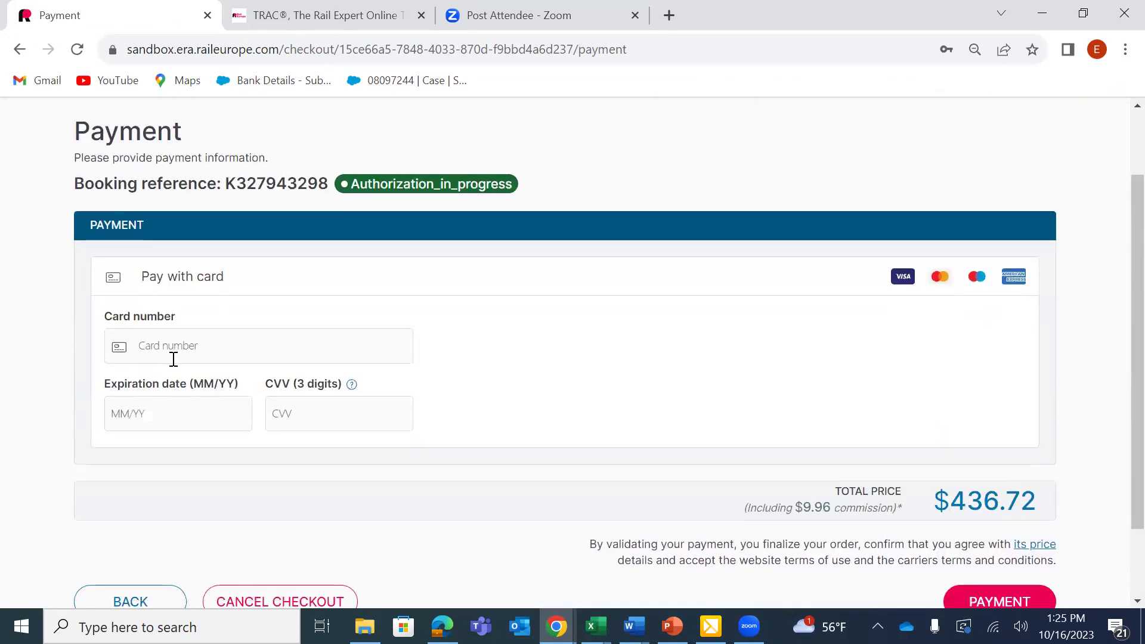
{"action": "left_click", "coordinate": [172, 352]}
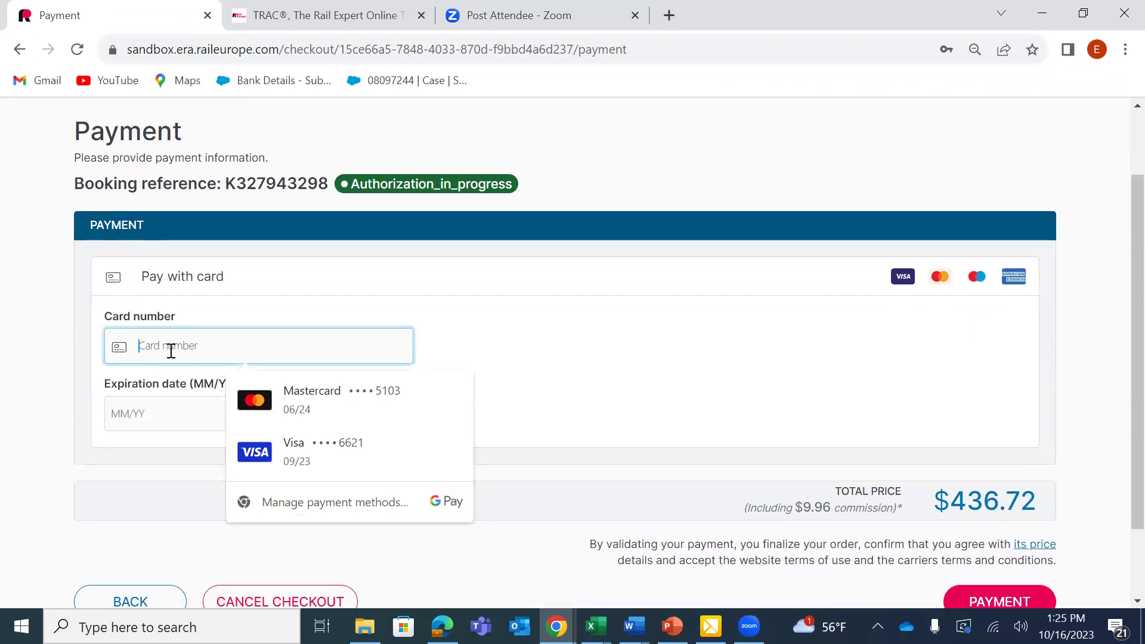
{"action": "type", "text": "4444"}
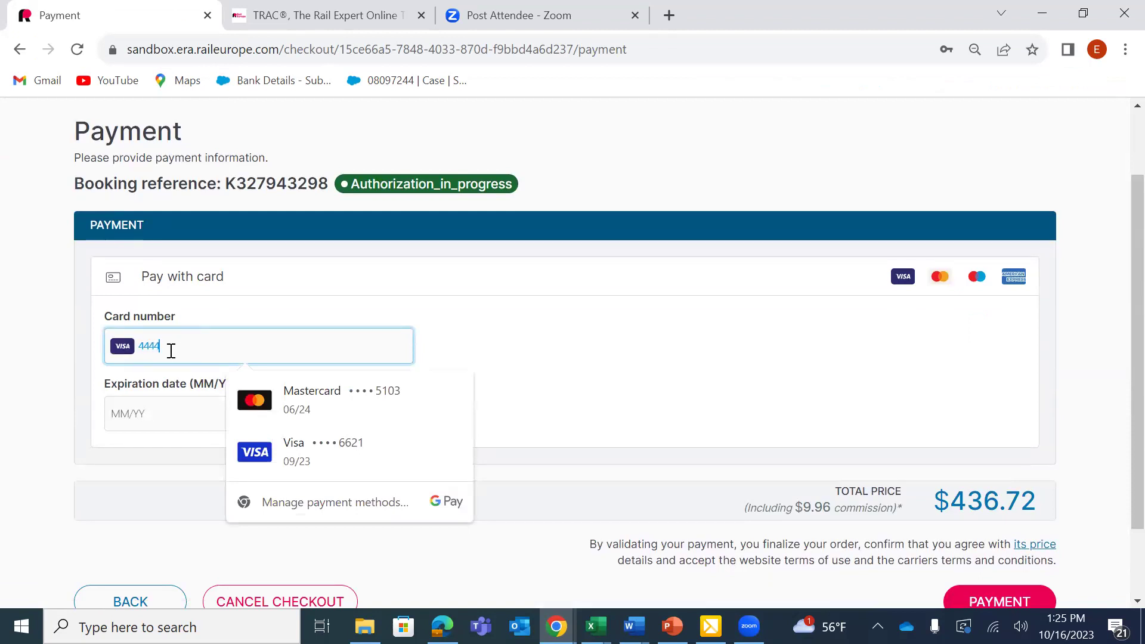
{"action": "type", "text": "333322"}
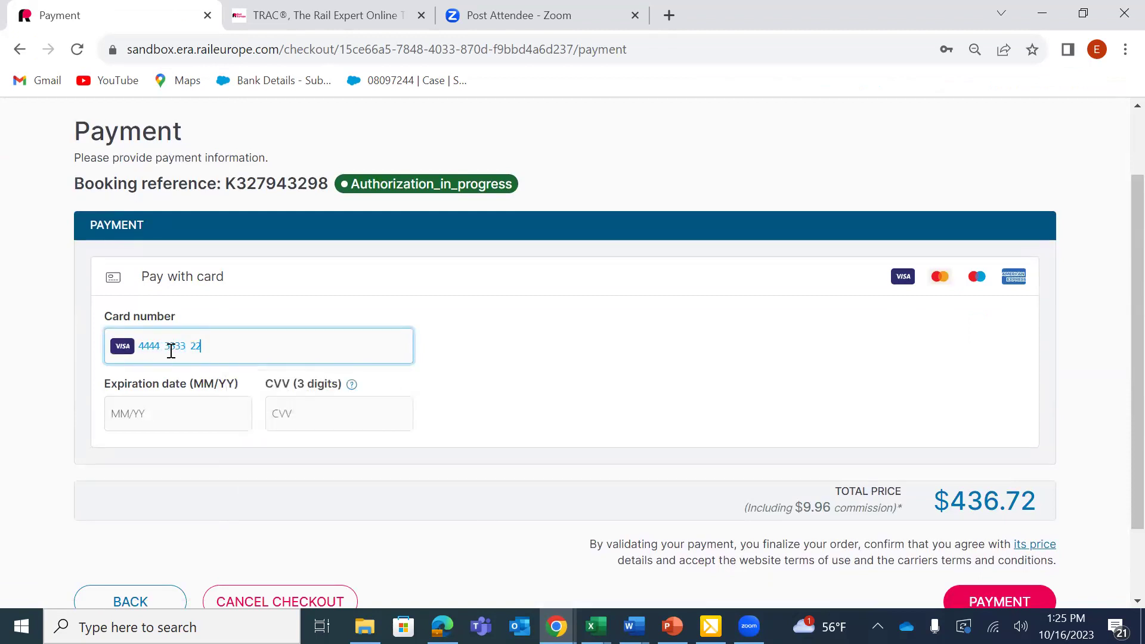
{"action": "type", "text": "2211111126"}
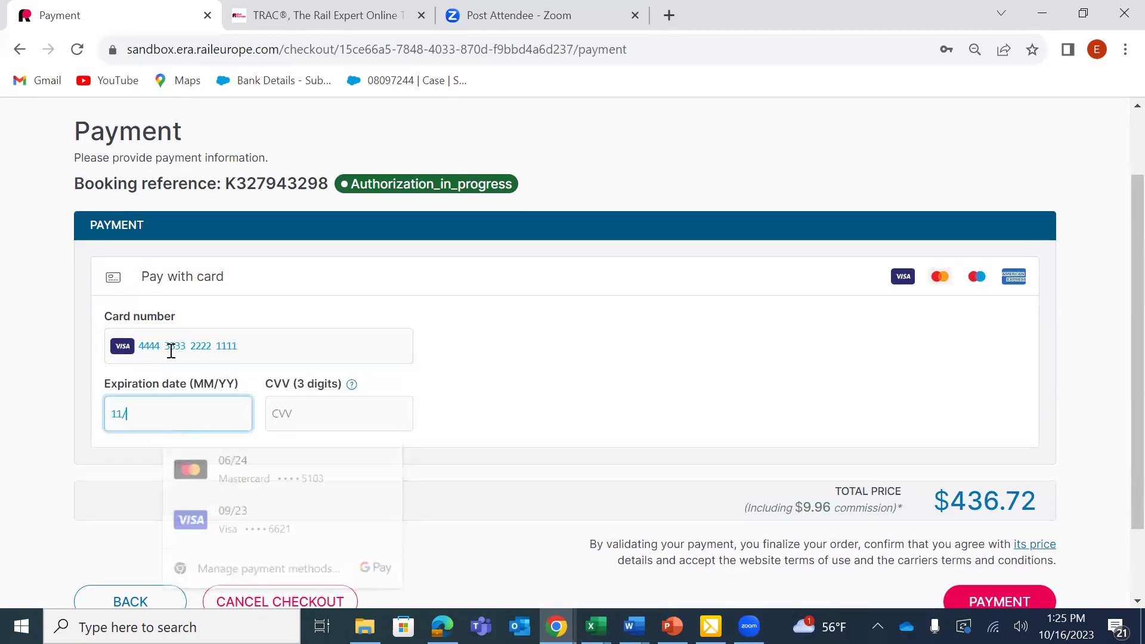
{"action": "type", "text": "123"}
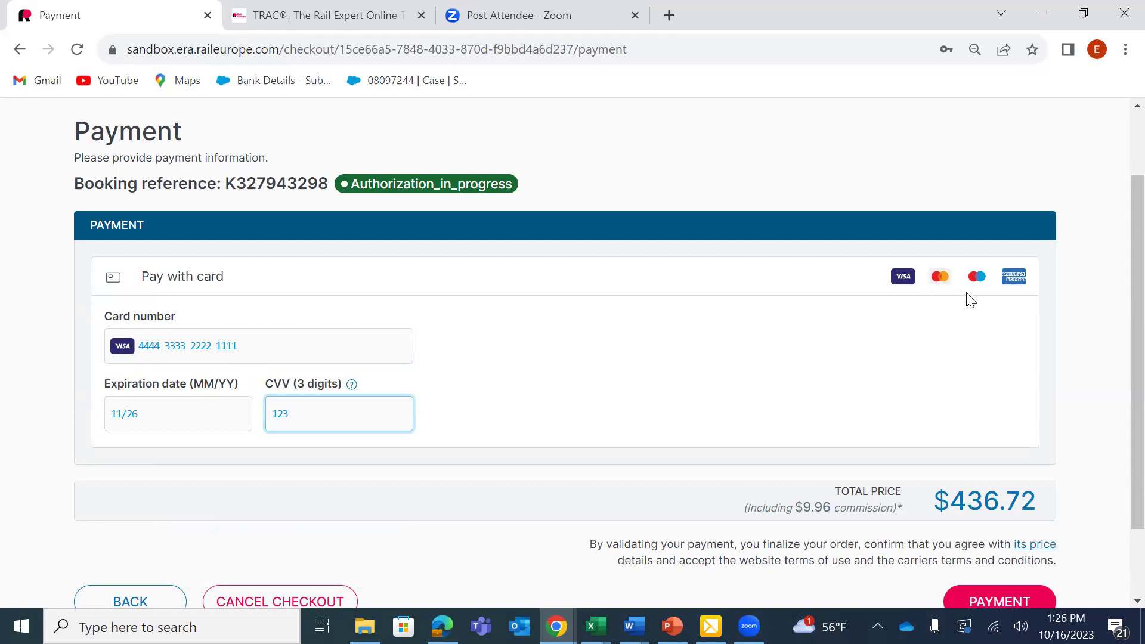
{"action": "scroll", "coordinate": [989, 284], "scroll_direction": "down", "scroll_amount": 2}
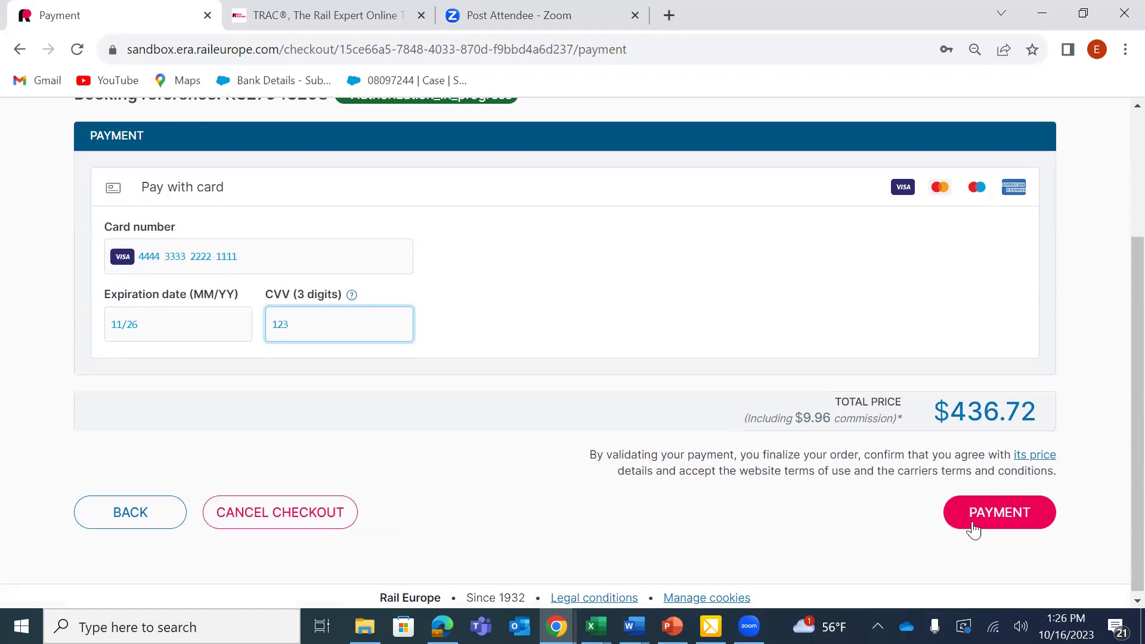
{"action": "left_click", "coordinate": [992, 510]}
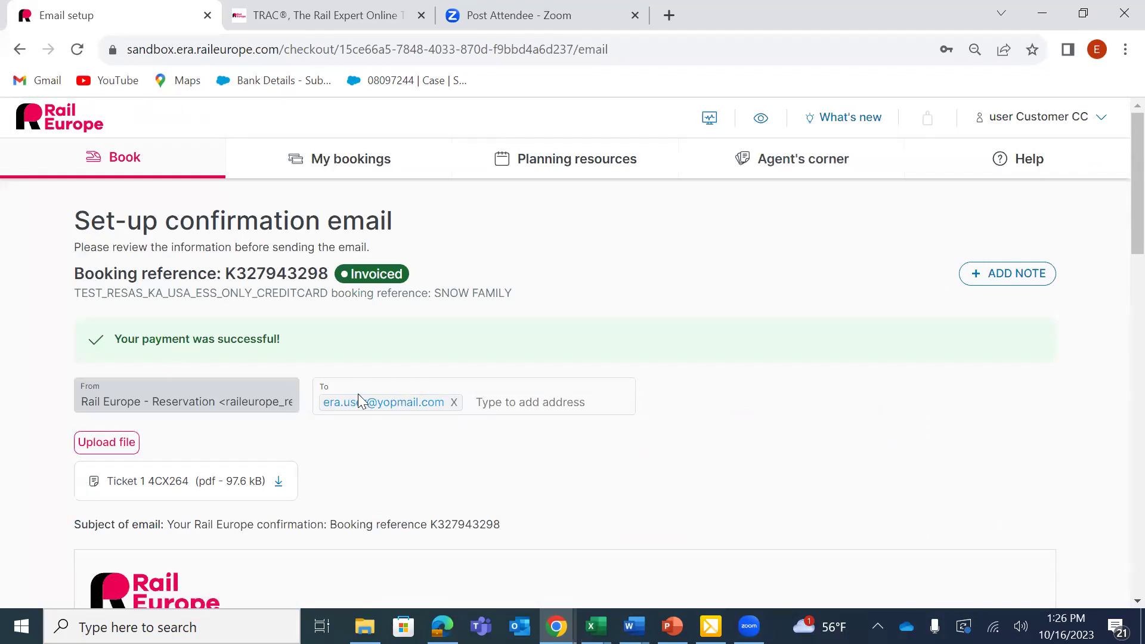
{"action": "scroll", "coordinate": [449, 424], "scroll_direction": "down", "scroll_amount": 3}
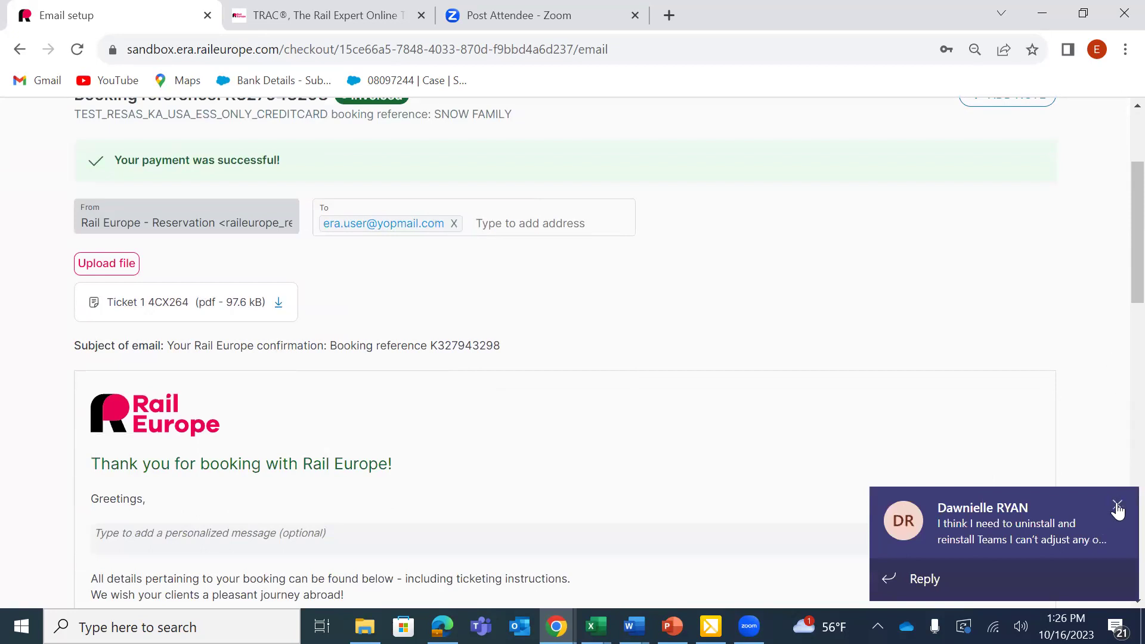
{"action": "left_click", "coordinate": [1117, 508]}
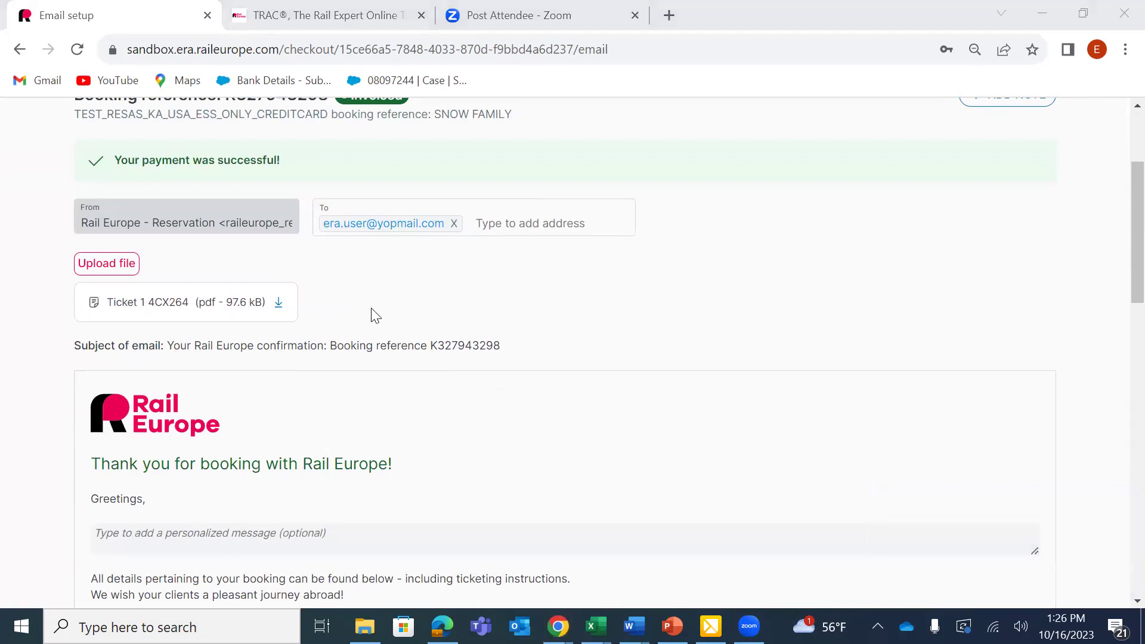
{"action": "left_click", "coordinate": [498, 227]}
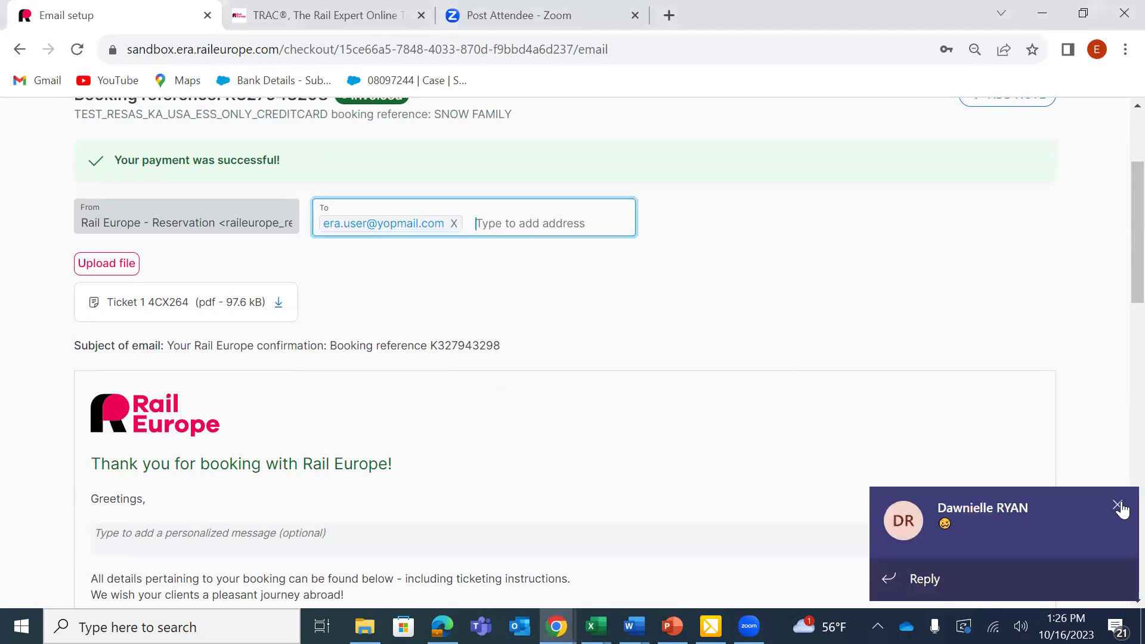
{"action": "left_click", "coordinate": [1118, 506]}
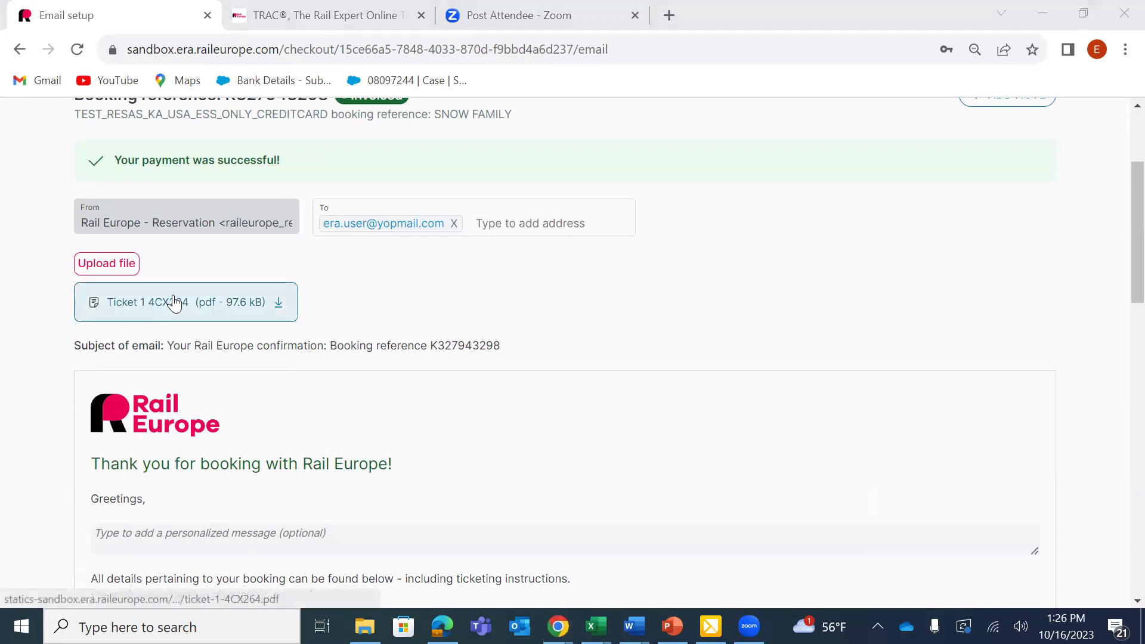
{"action": "scroll", "coordinate": [241, 307], "scroll_direction": "down", "scroll_amount": 3}
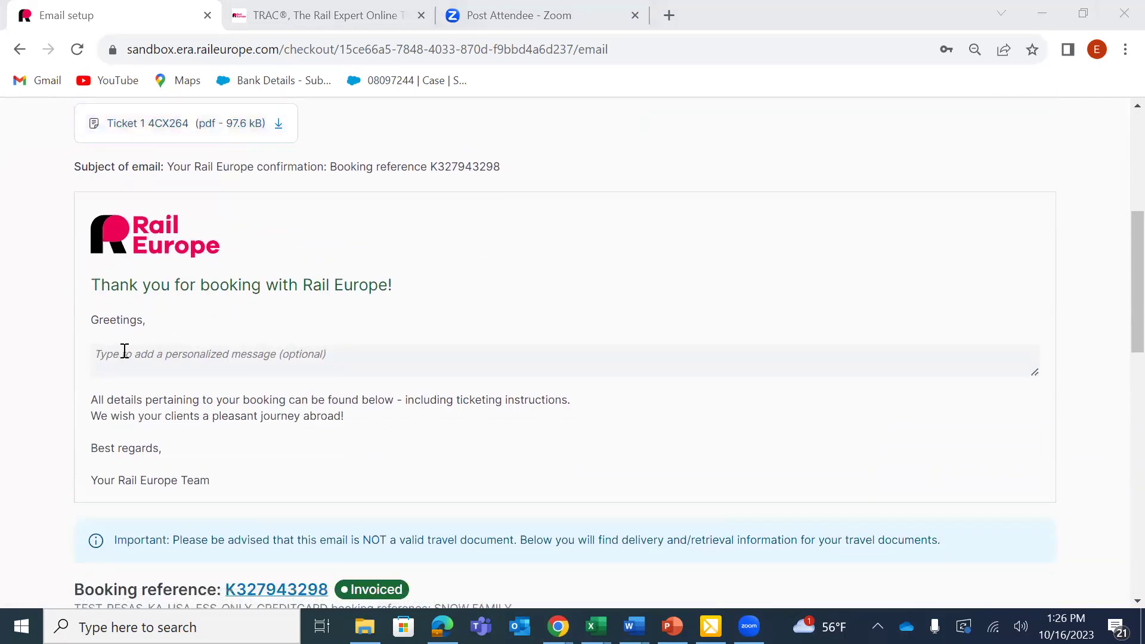
{"action": "scroll", "coordinate": [122, 351], "scroll_direction": "down", "scroll_amount": 3}
{"action": "scroll", "coordinate": [119, 298], "scroll_direction": "up", "scroll_amount": 5}
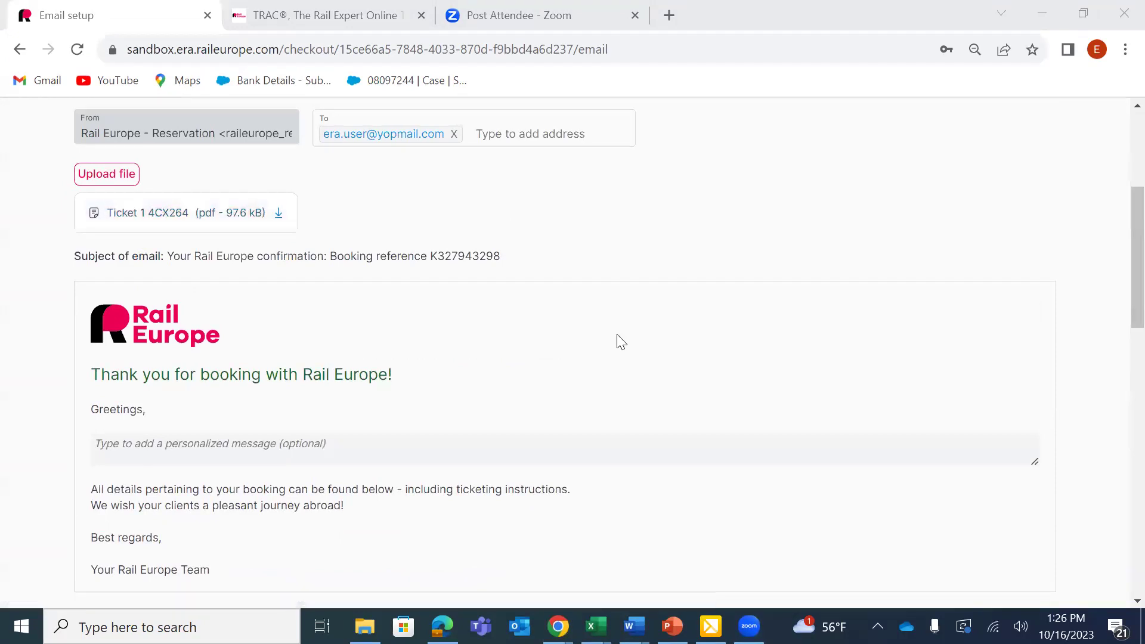
{"action": "scroll", "coordinate": [620, 341], "scroll_direction": "down", "scroll_amount": 7}
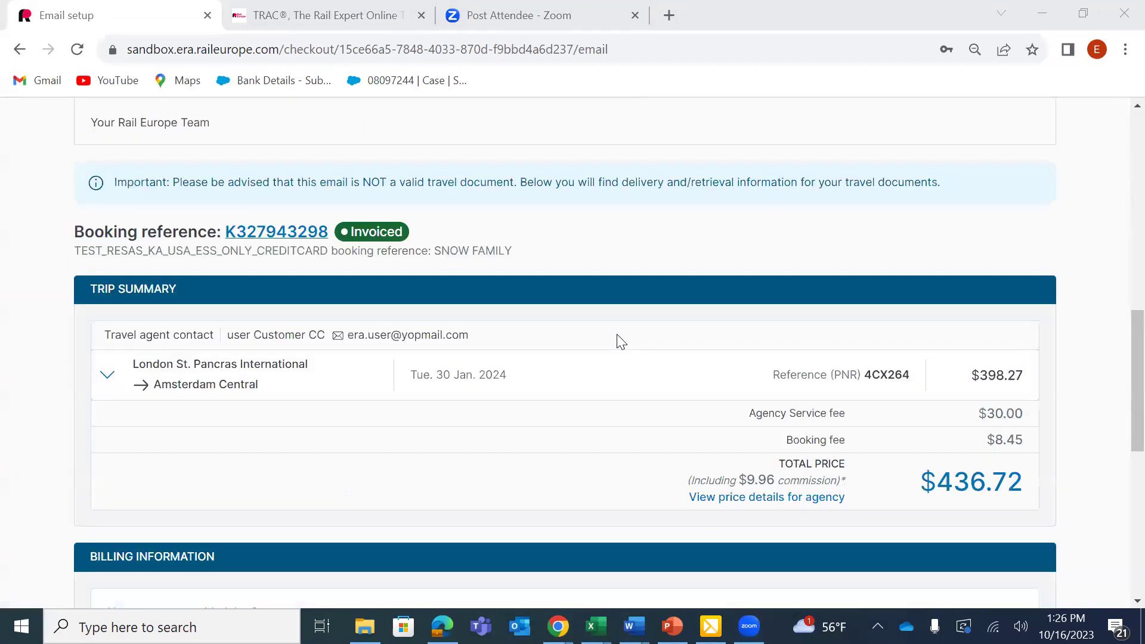
{"action": "scroll", "coordinate": [620, 341], "scroll_direction": "down", "scroll_amount": 10}
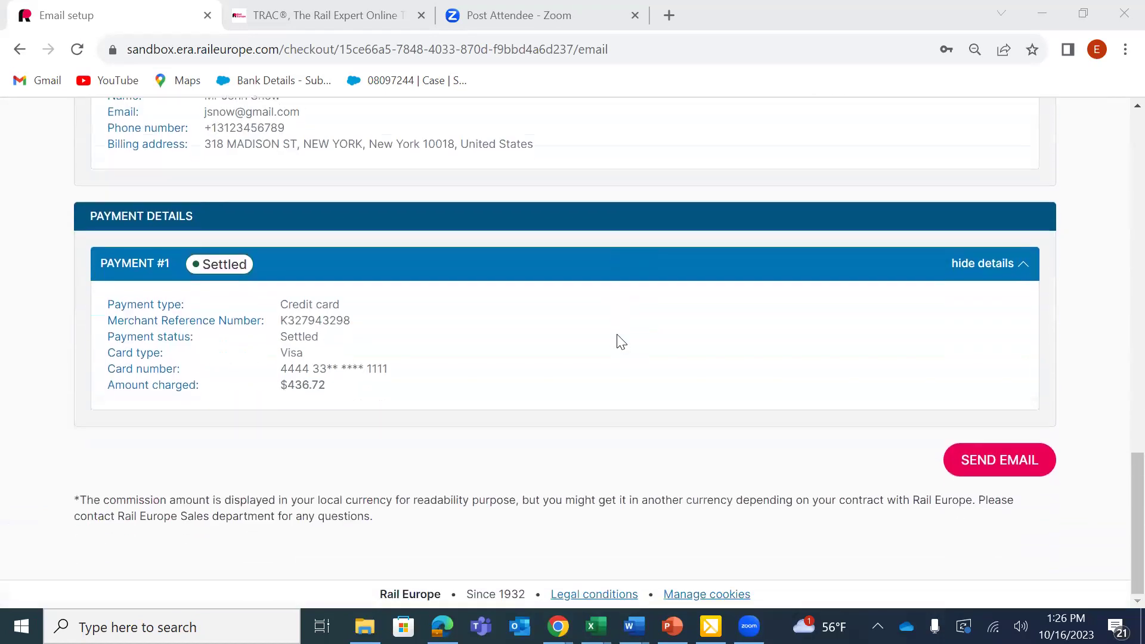
Send the booking confirmation email and open the Invoiced booking's full details
{"action": "left_click", "coordinate": [994, 467]}
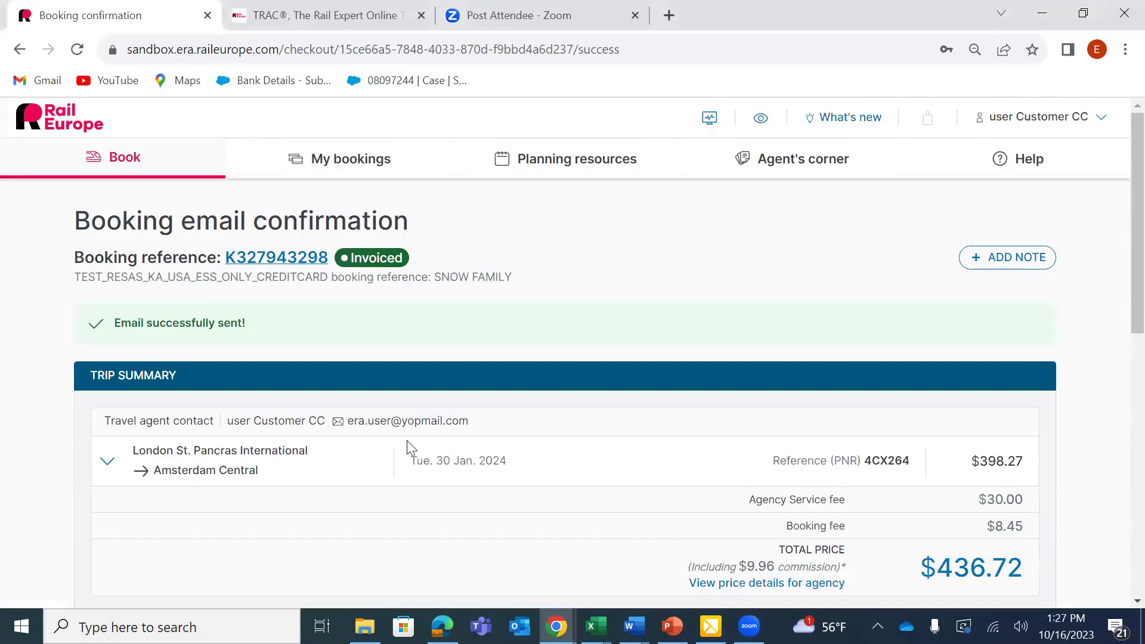
{"action": "scroll", "coordinate": [398, 445], "scroll_direction": "down", "scroll_amount": 6}
{"action": "scroll", "coordinate": [396, 438], "scroll_direction": "down", "scroll_amount": 4}
{"action": "scroll", "coordinate": [398, 435], "scroll_direction": "up", "scroll_amount": 9}
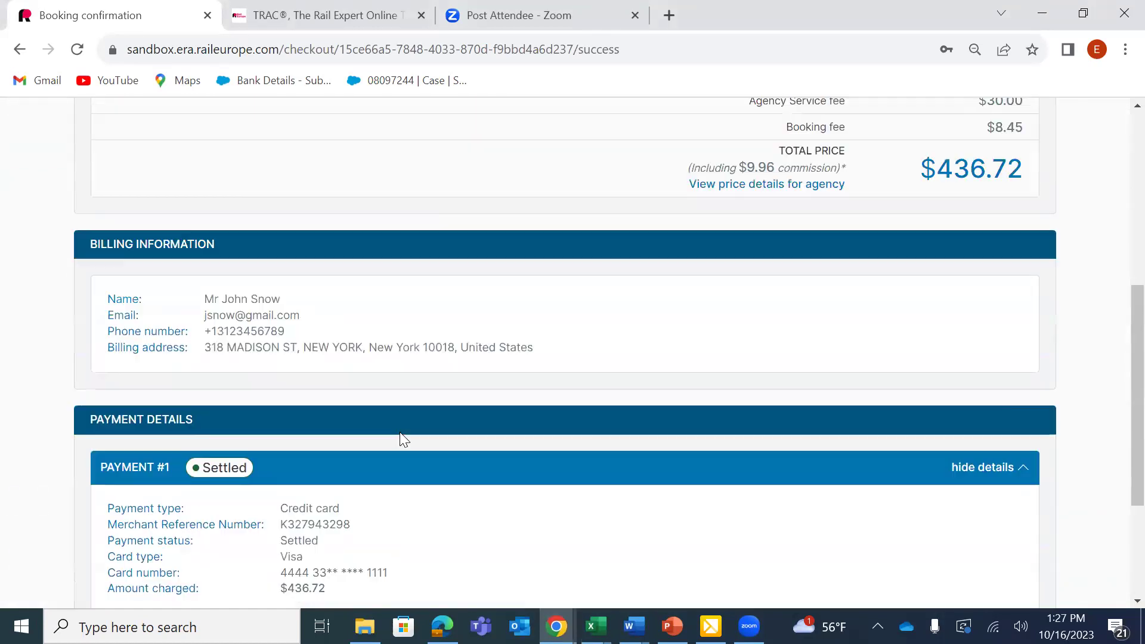
{"action": "scroll", "coordinate": [399, 440], "scroll_direction": "up", "scroll_amount": 1}
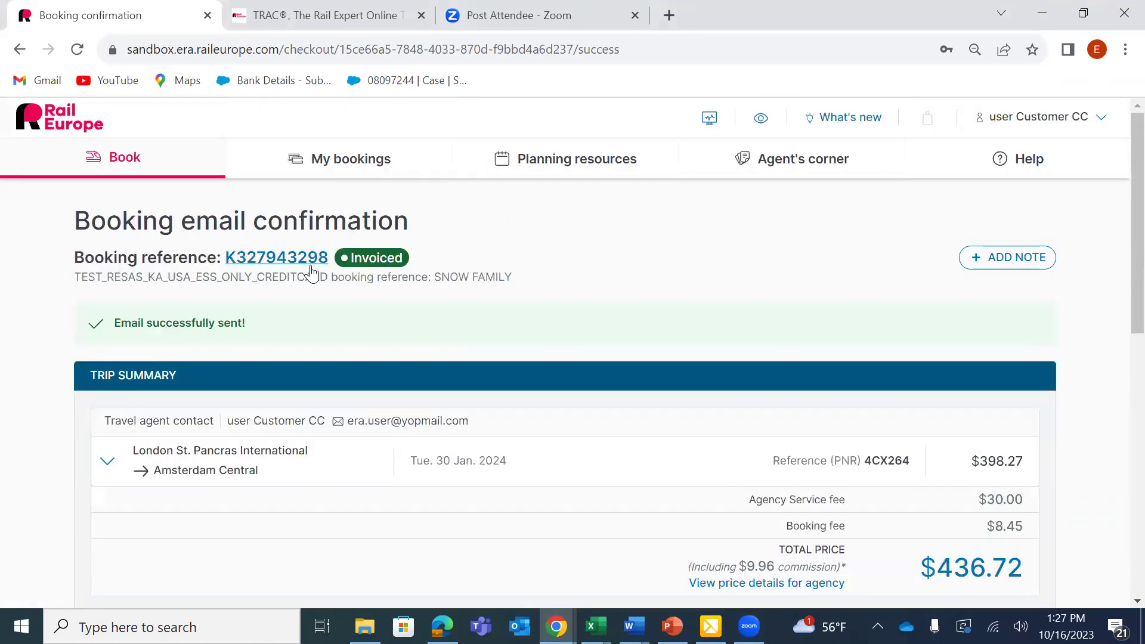
{"action": "left_click", "coordinate": [286, 259]}
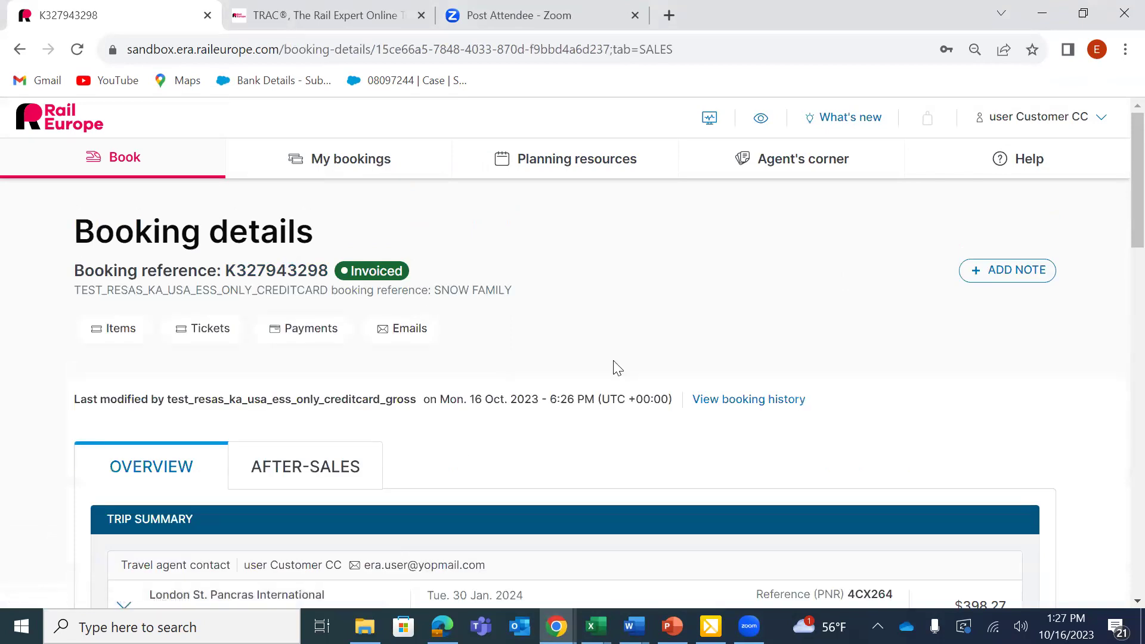
View the Ticket 1 e-ticket PDF for Eurostar train 9114, then return to the booking
{"action": "scroll", "coordinate": [614, 366], "scroll_direction": "down", "scroll_amount": 4}
{"action": "scroll", "coordinate": [614, 367], "scroll_direction": "down", "scroll_amount": 4}
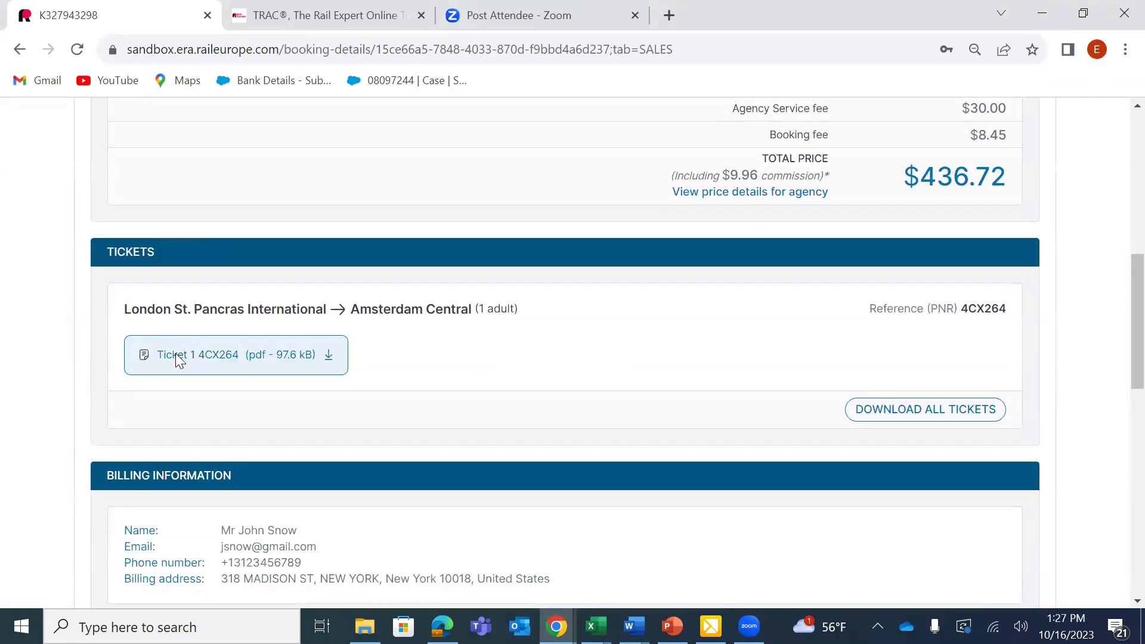
{"action": "left_click", "coordinate": [176, 364]}
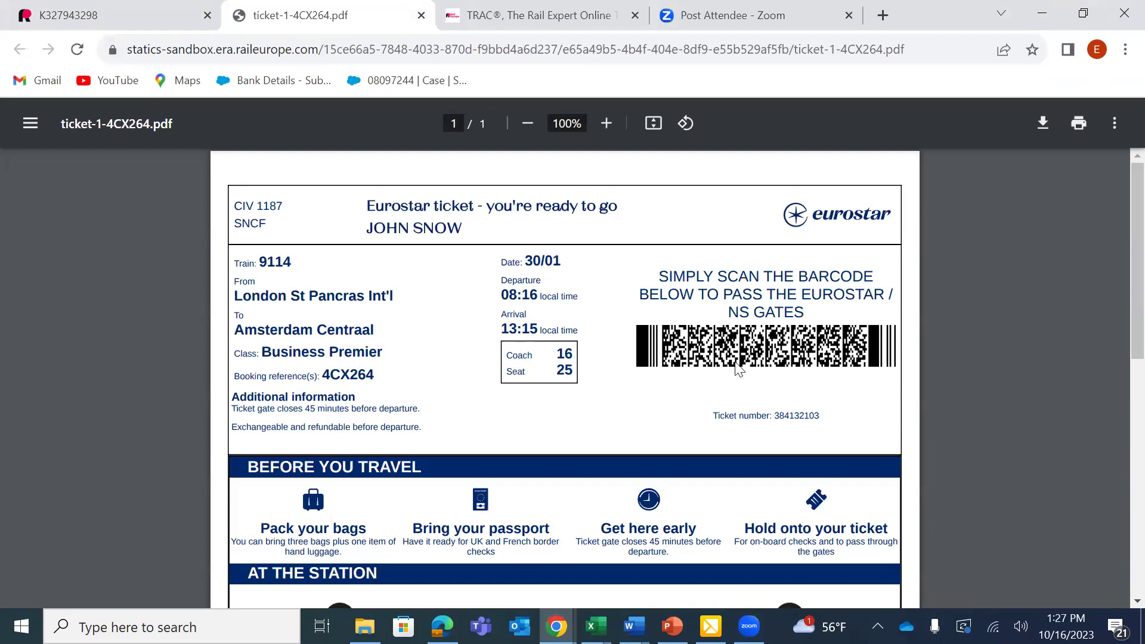
{"action": "scroll", "coordinate": [739, 369], "scroll_direction": "down", "scroll_amount": 3}
{"action": "scroll", "coordinate": [739, 369], "scroll_direction": "down", "scroll_amount": 5}
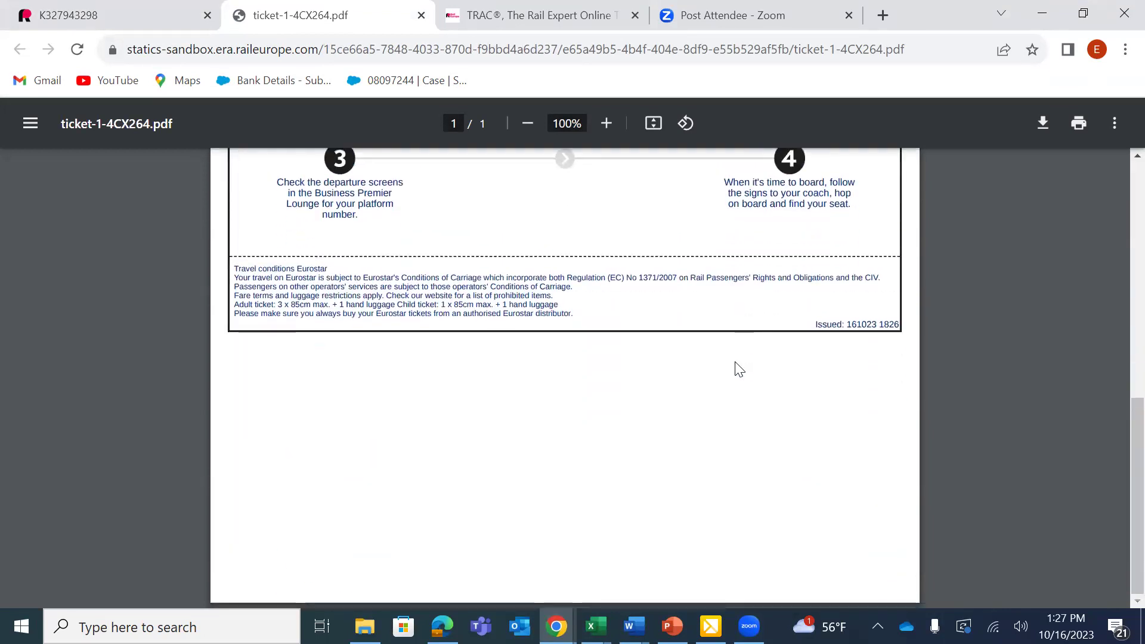
{"action": "scroll", "coordinate": [740, 369], "scroll_direction": "up", "scroll_amount": 8}
{"action": "scroll", "coordinate": [617, 356], "scroll_direction": "down", "scroll_amount": 8}
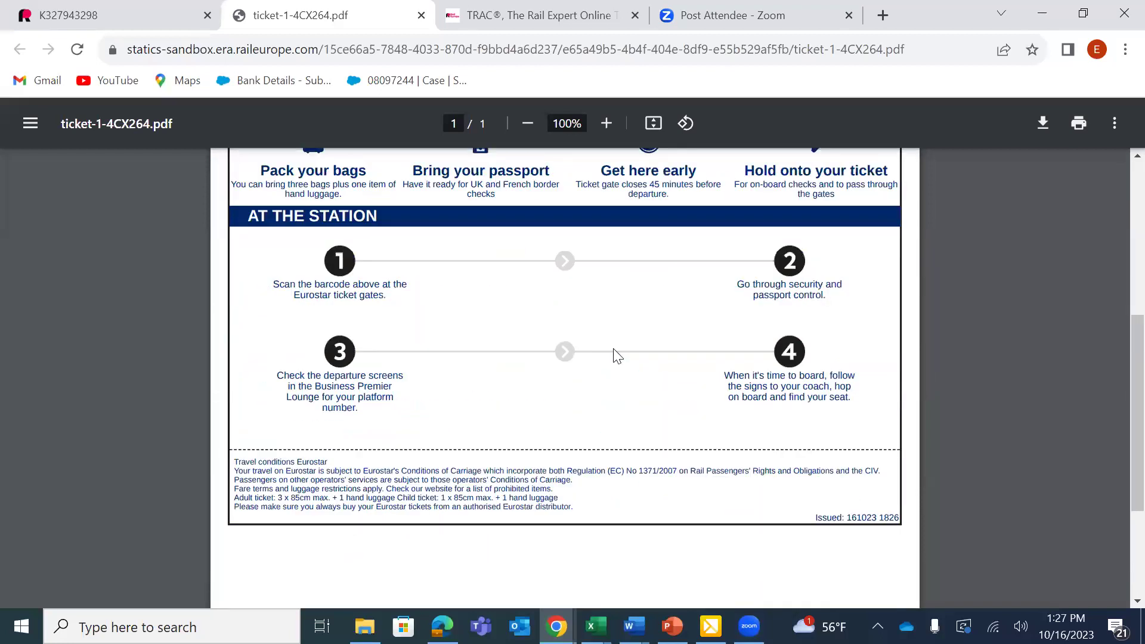
{"action": "scroll", "coordinate": [617, 356], "scroll_direction": "up", "scroll_amount": 8}
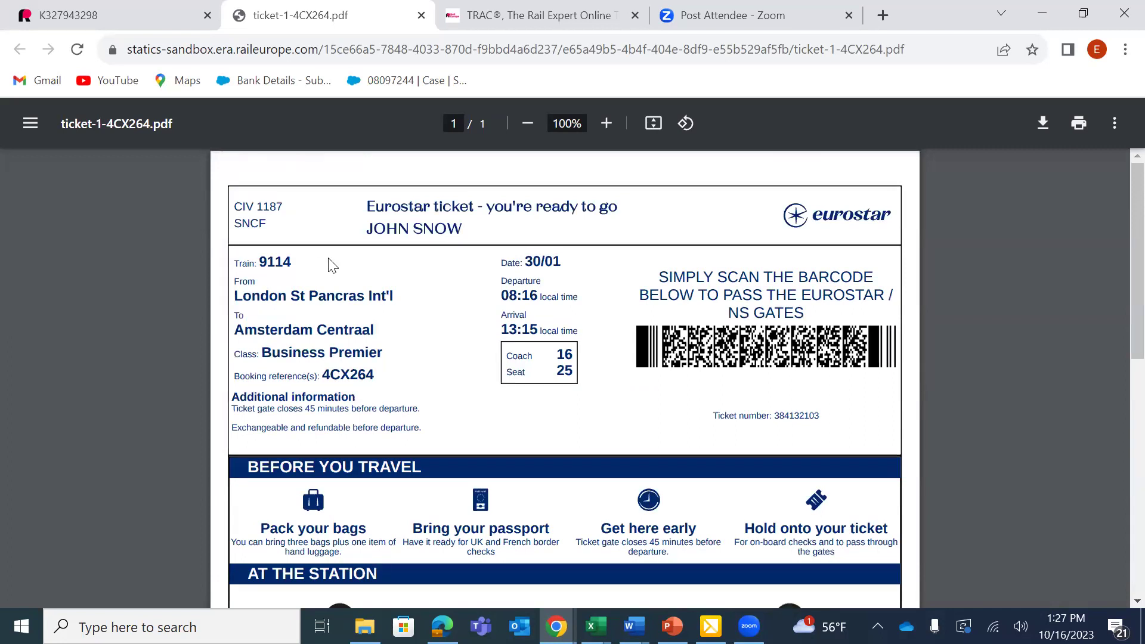
{"action": "left_click", "coordinate": [122, 12]}
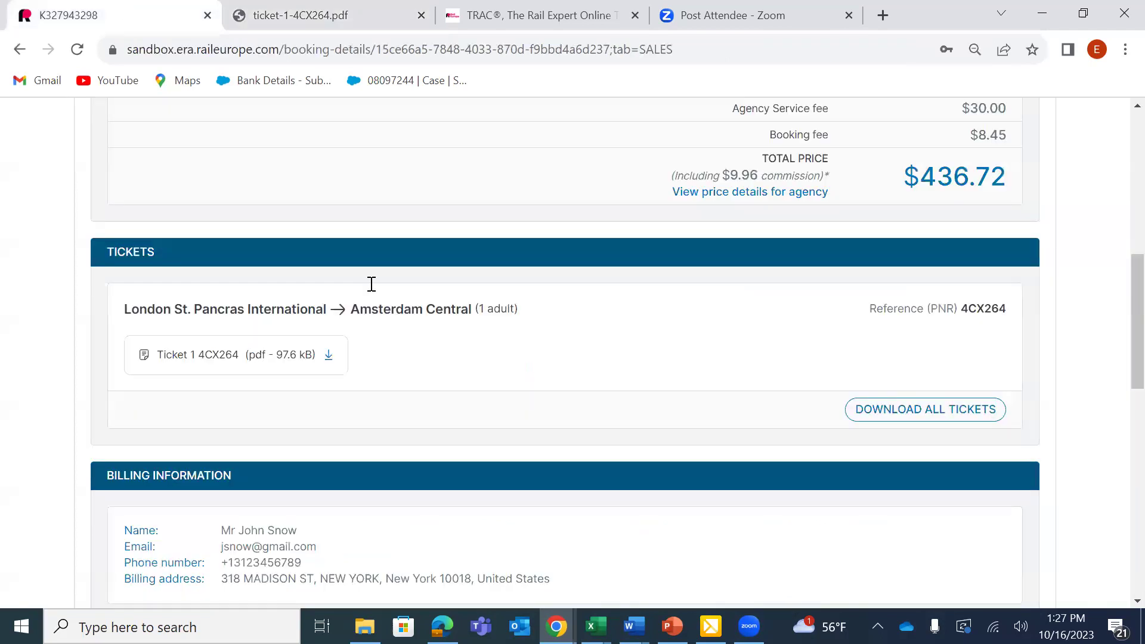
Open the invoiced London–Amsterdam booking from the list of all bookings
{"action": "scroll", "coordinate": [528, 492], "scroll_direction": "up", "scroll_amount": 10}
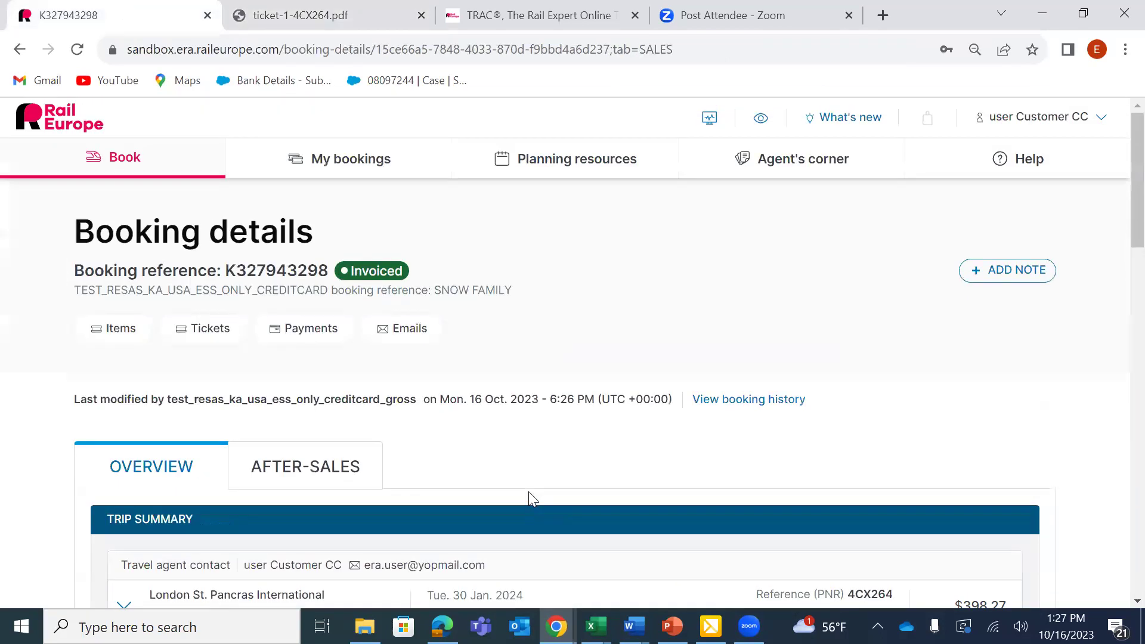
{"action": "scroll", "coordinate": [528, 492], "scroll_direction": "down", "scroll_amount": 3}
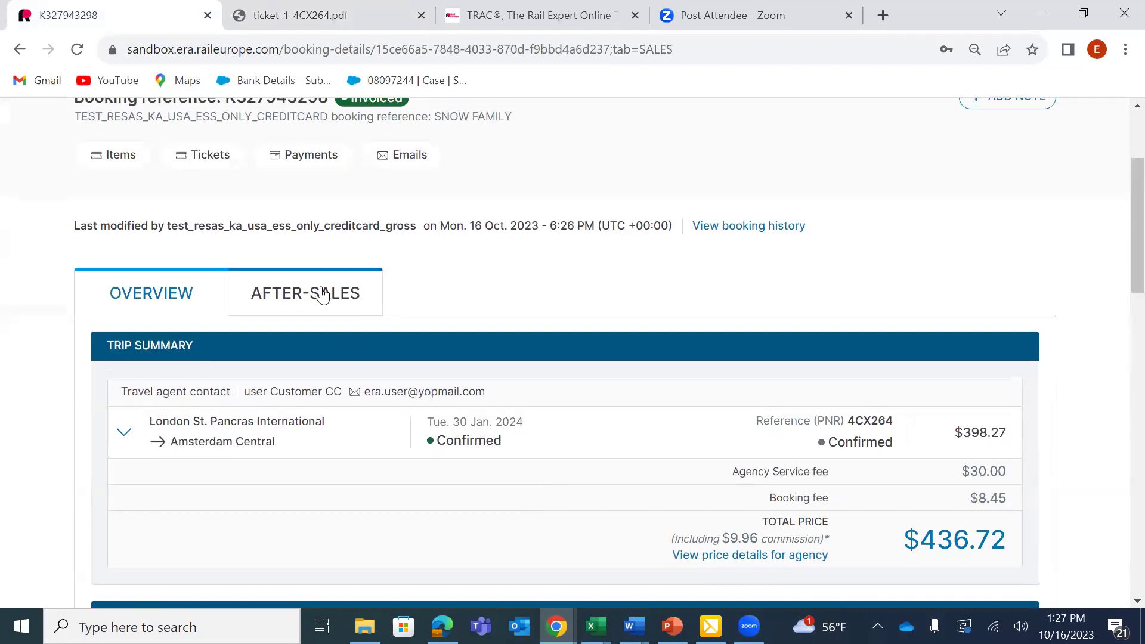
{"action": "scroll", "coordinate": [332, 289], "scroll_direction": "up", "scroll_amount": 3}
{"action": "left_click", "coordinate": [336, 156]}
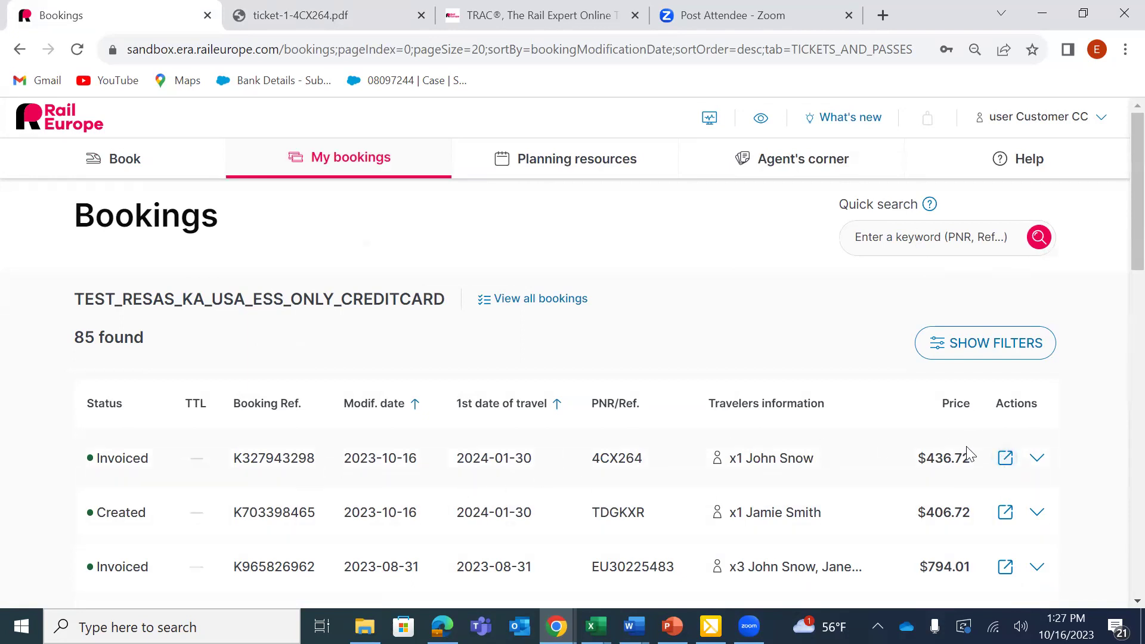
{"action": "left_click", "coordinate": [1006, 459]}
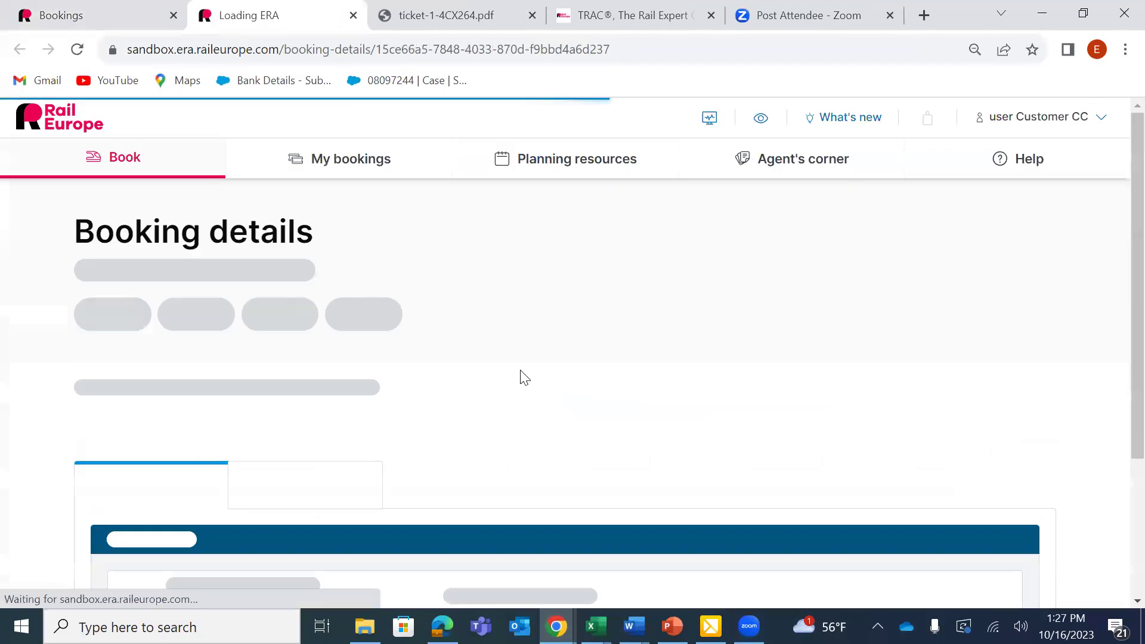
Start an after-sales exchange for the 30 Jan London St. Pancras–Amsterdam Central journey
{"action": "left_click", "coordinate": [343, 467]}
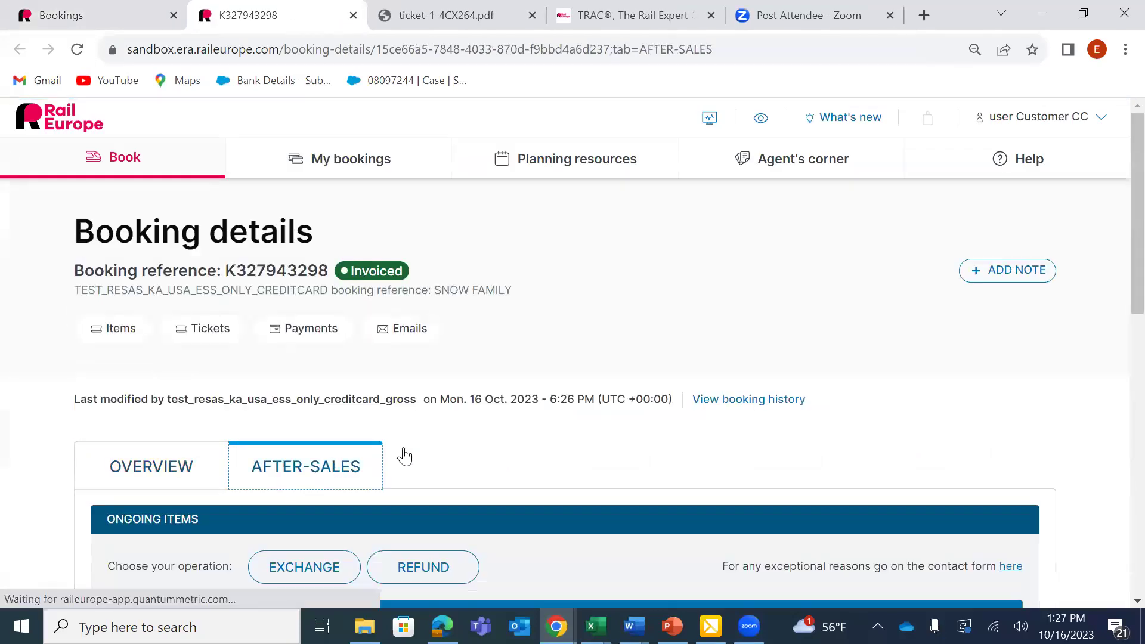
{"action": "scroll", "coordinate": [468, 455], "scroll_direction": "down", "scroll_amount": 4}
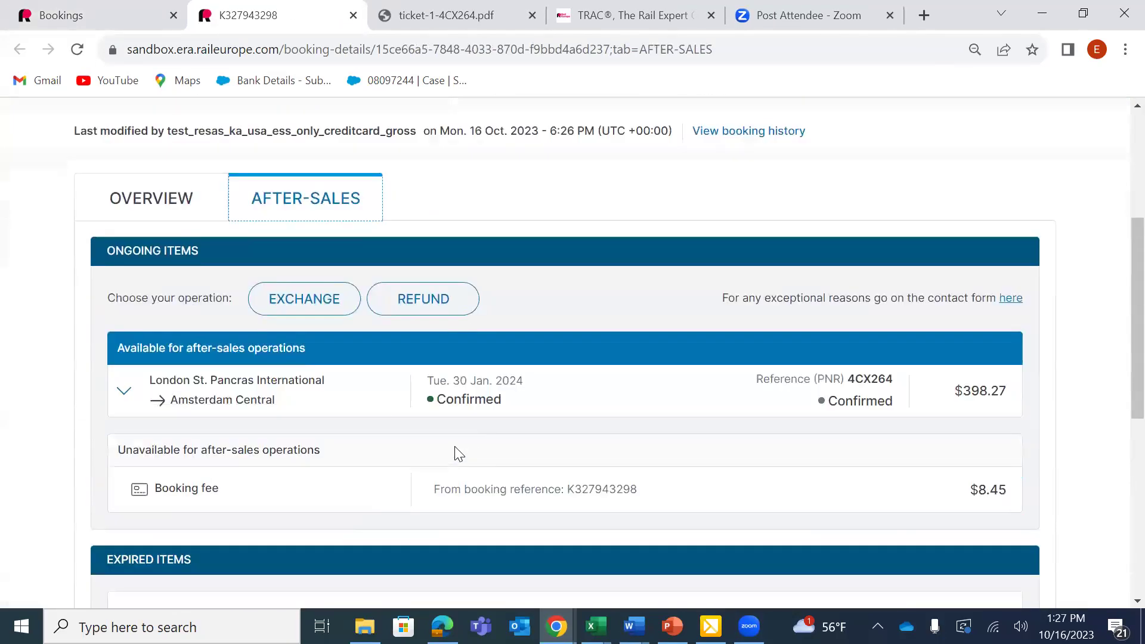
{"action": "left_click", "coordinate": [305, 299]}
{"action": "scroll", "coordinate": [446, 310], "scroll_direction": "down", "scroll_amount": 4}
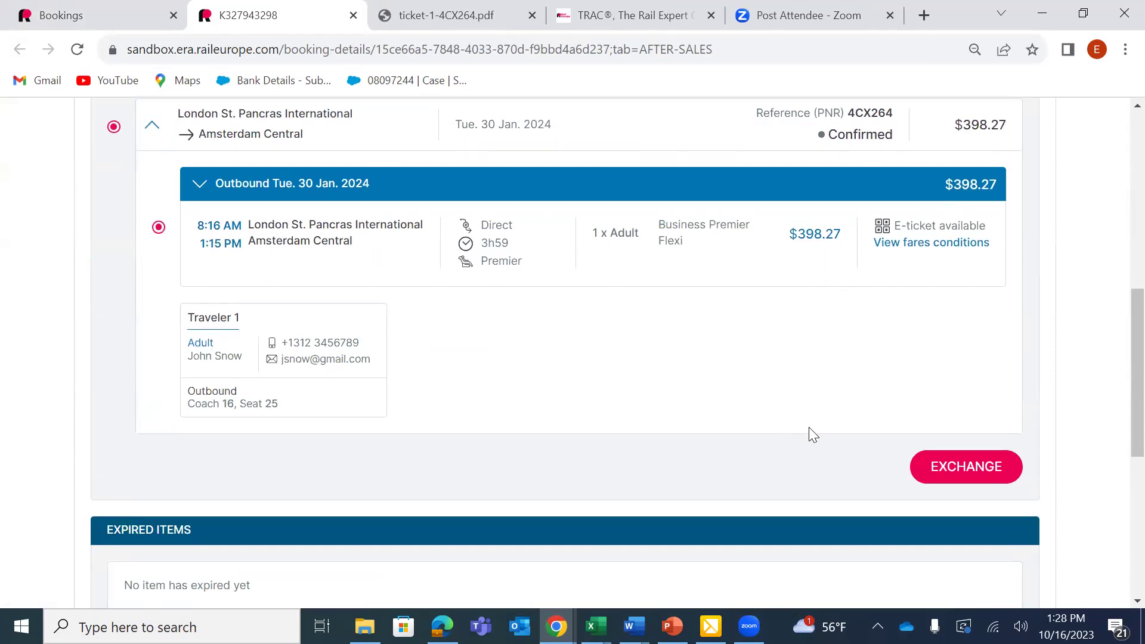
{"action": "left_click", "coordinate": [974, 469]}
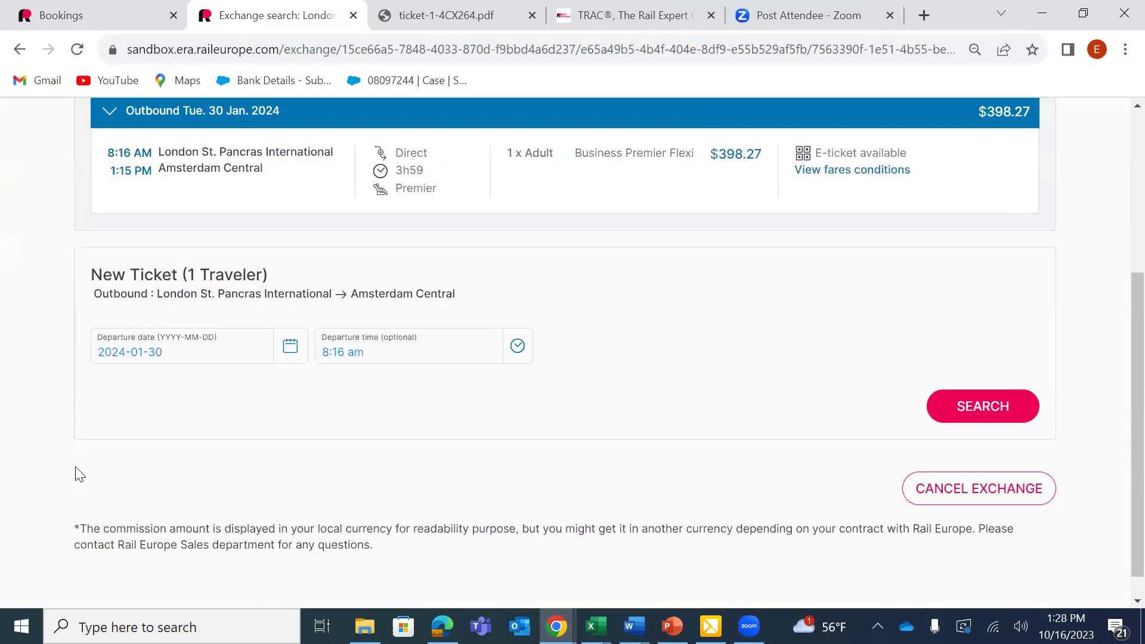
Search replacement trains for 13 February 2024 departing from 12:00 pm
{"action": "left_click", "coordinate": [289, 345]}
{"action": "left_click", "coordinate": [291, 381]}
{"action": "left_click", "coordinate": [291, 381]}
{"action": "left_click", "coordinate": [291, 382]}
{"action": "left_click", "coordinate": [292, 381]}
{"action": "left_click", "coordinate": [169, 491]}
{"action": "left_click", "coordinate": [443, 337]}
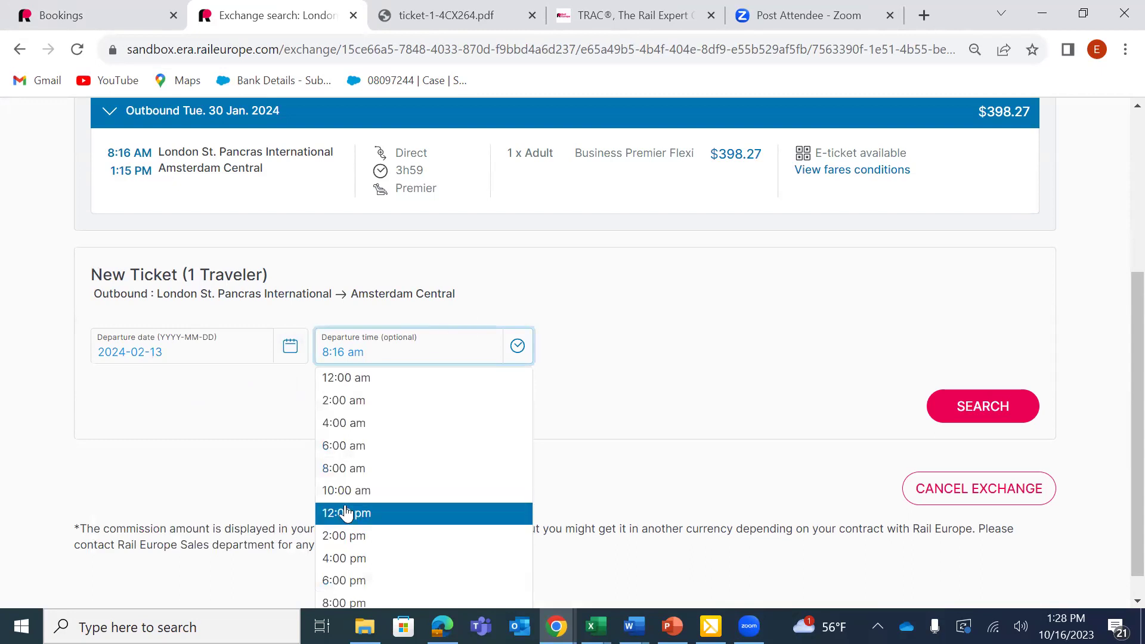
{"action": "left_click", "coordinate": [474, 511]}
{"action": "left_click", "coordinate": [985, 404]}
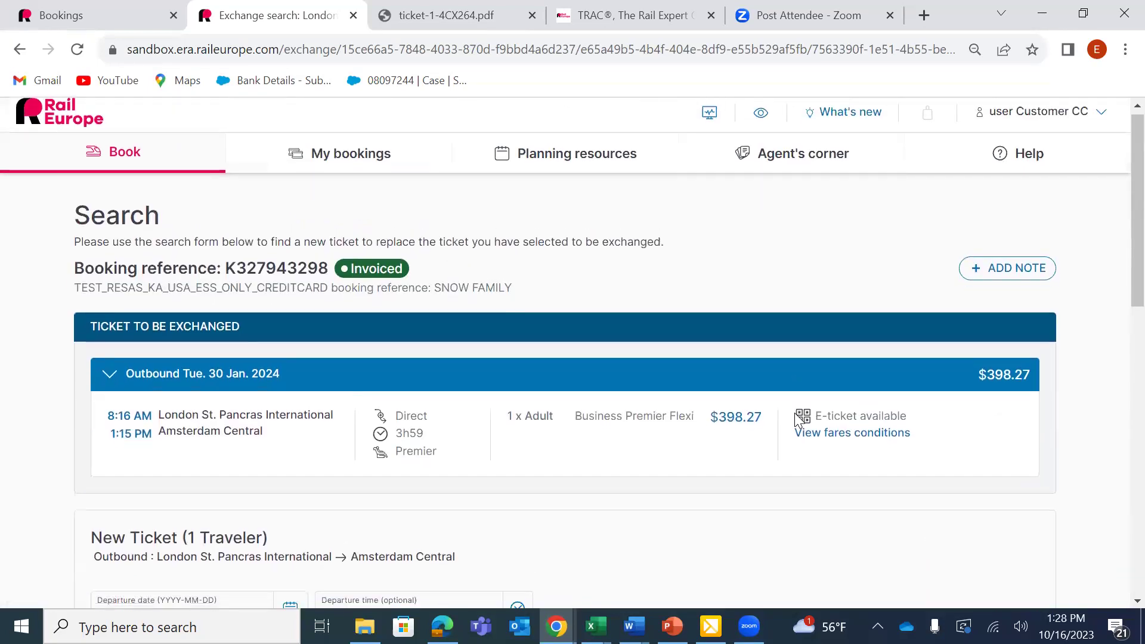
{"action": "scroll", "coordinate": [799, 420], "scroll_direction": "down", "scroll_amount": 5}
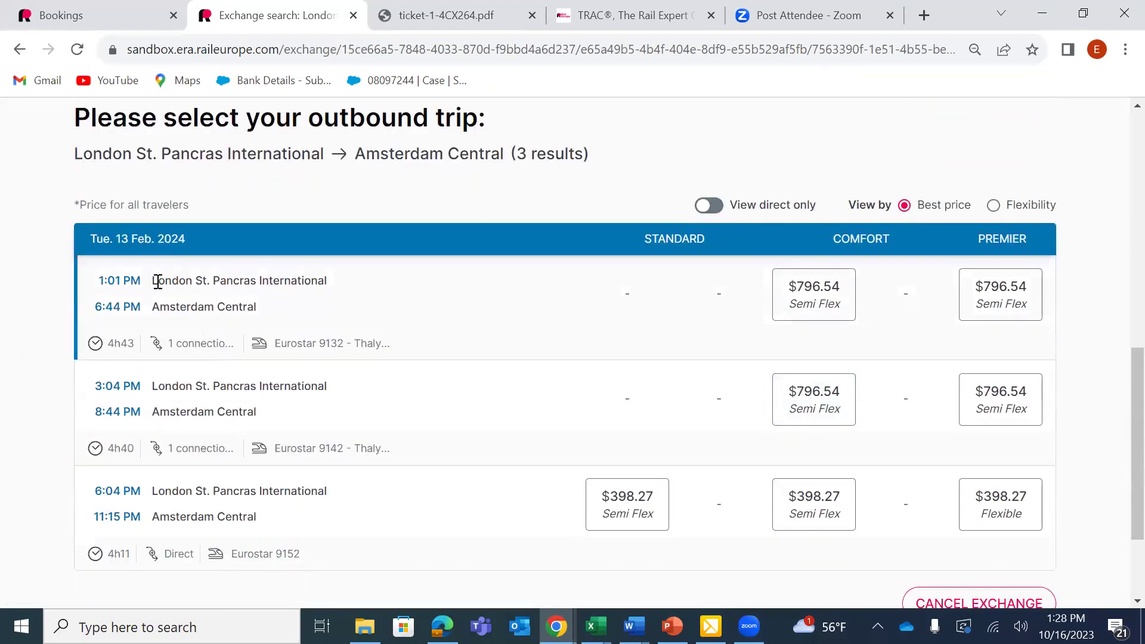
Select the 6:04 PM Premier Flexible fare at $398.27 and view the exchange balance
{"action": "left_click", "coordinate": [993, 305]}
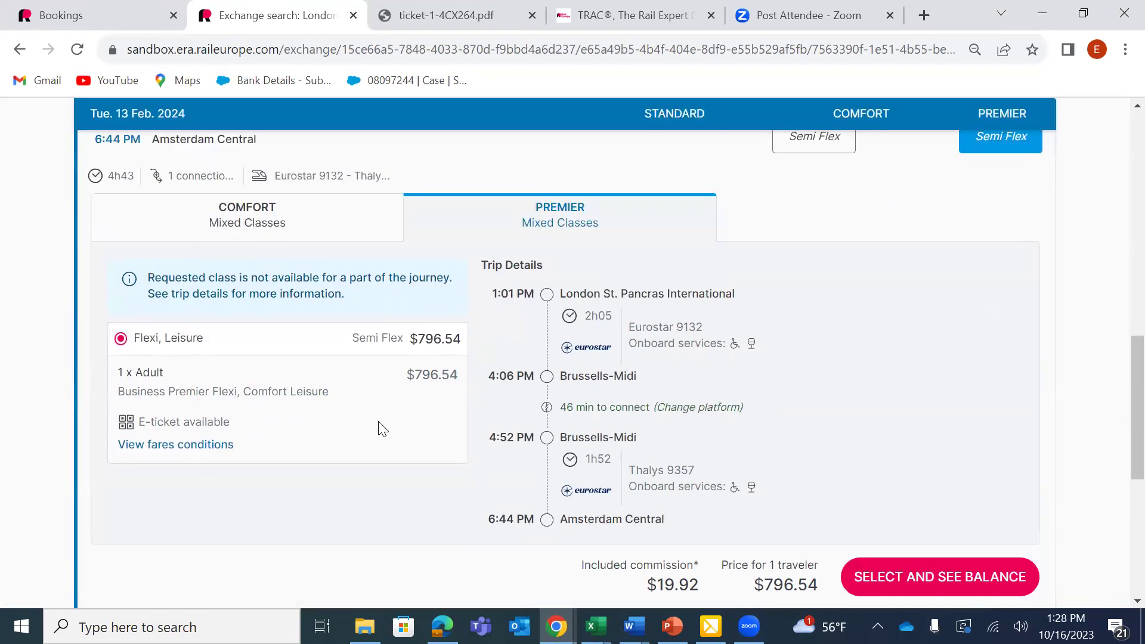
{"action": "scroll", "coordinate": [911, 349], "scroll_direction": "down", "scroll_amount": 5}
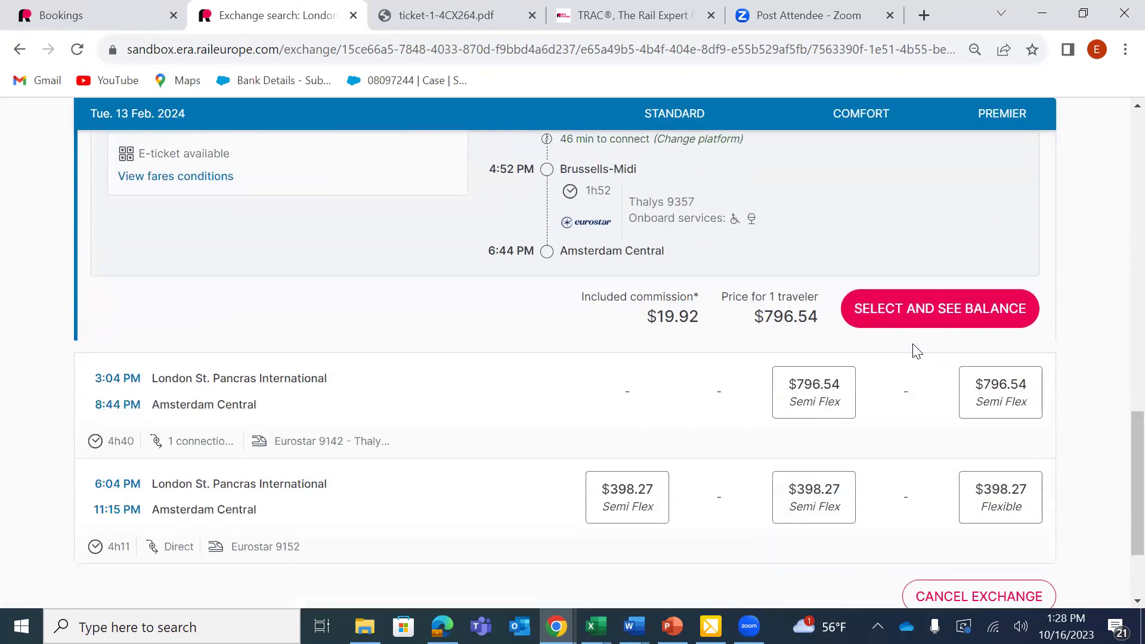
{"action": "scroll", "coordinate": [209, 475], "scroll_direction": "down", "scroll_amount": 3}
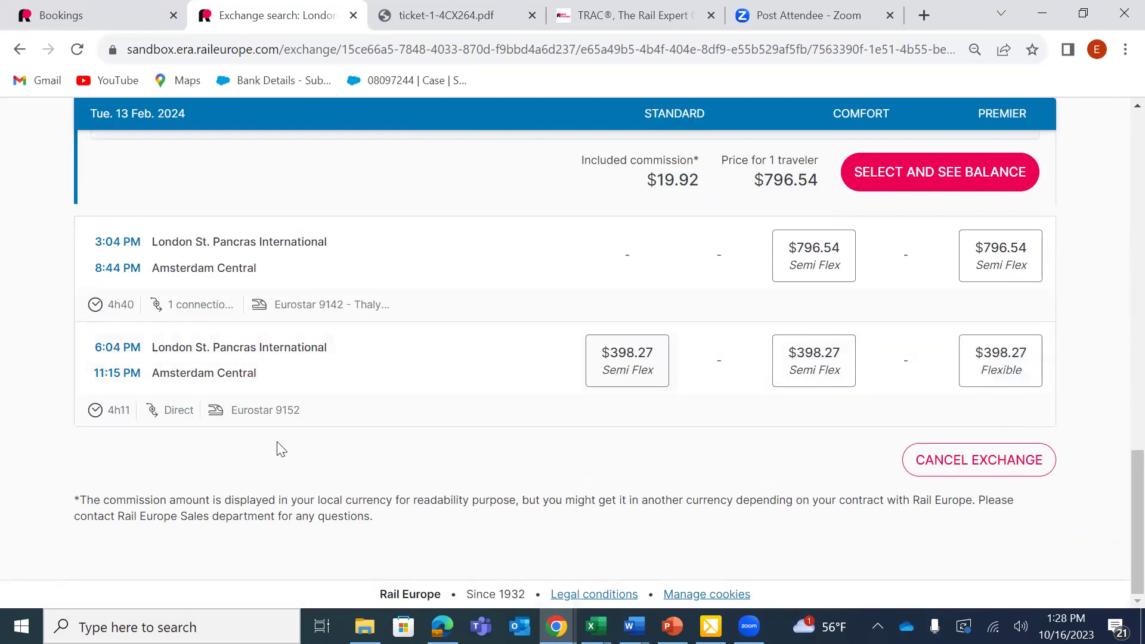
{"action": "left_click", "coordinate": [1028, 362]}
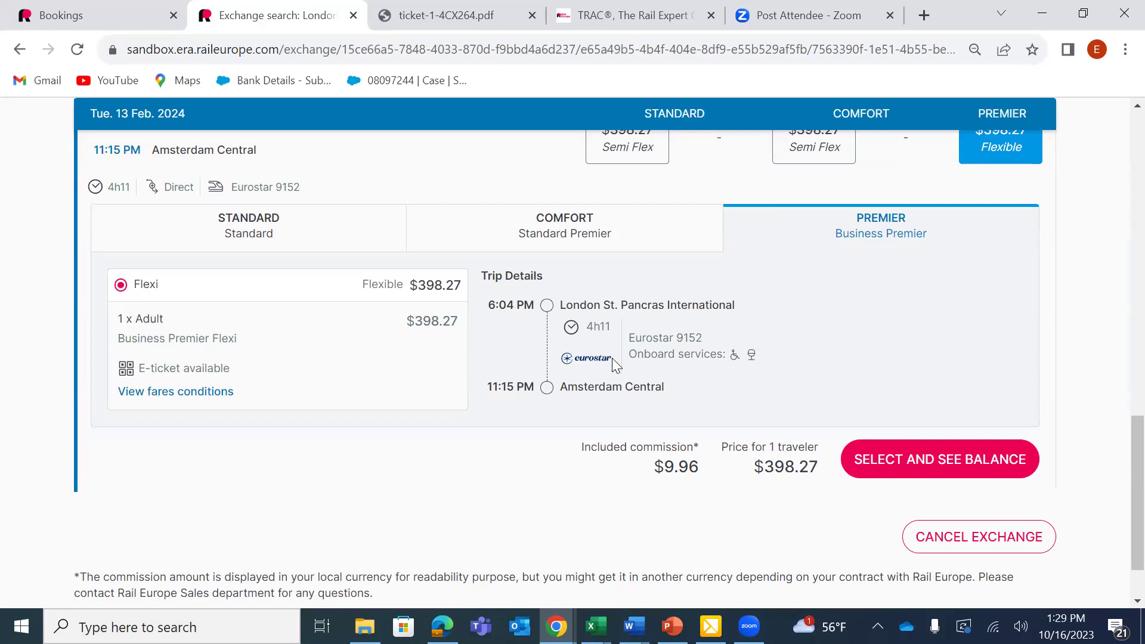
{"action": "left_click", "coordinate": [914, 466]}
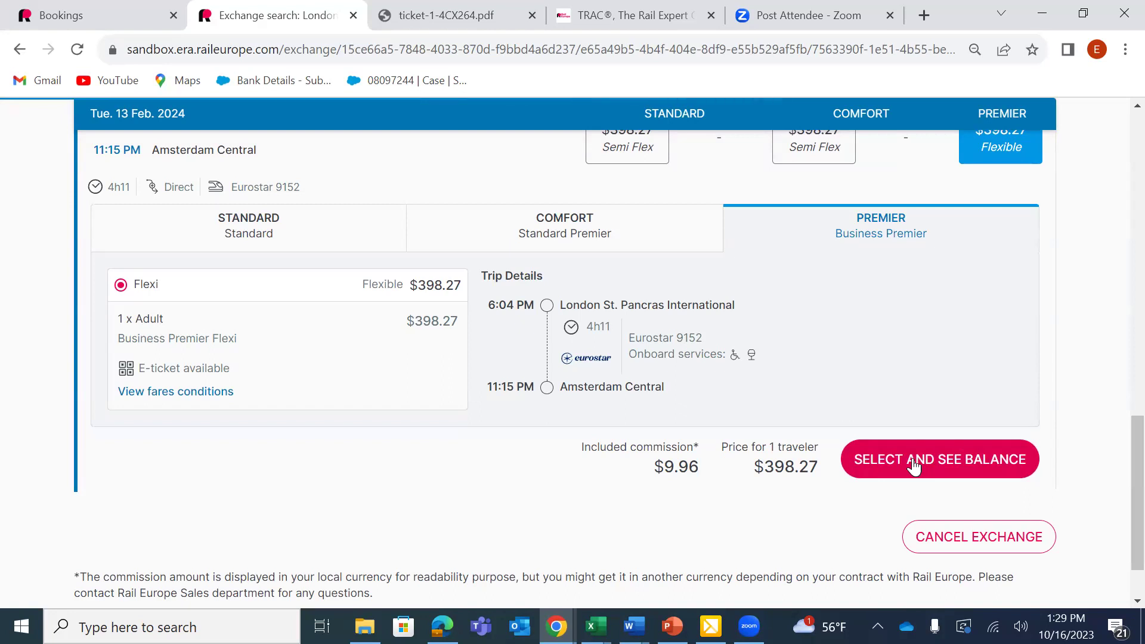
{"action": "scroll", "coordinate": [485, 434], "scroll_direction": "down", "scroll_amount": 4}
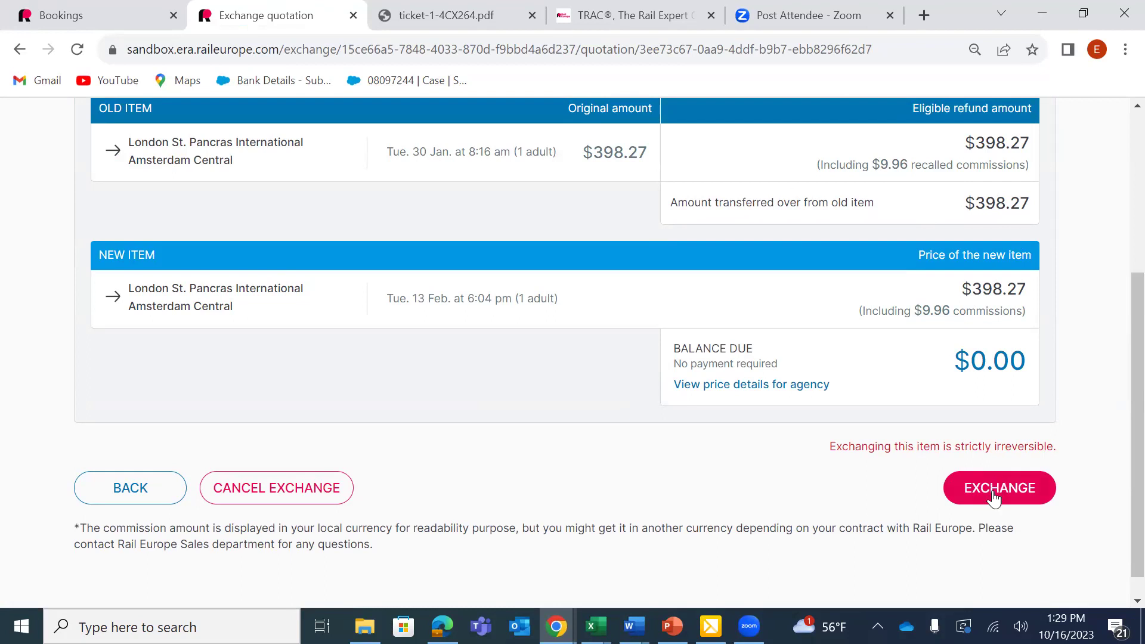
Confirm the exchange to the 13 Feb 6:04 pm train
{"action": "left_click", "coordinate": [305, 492]}
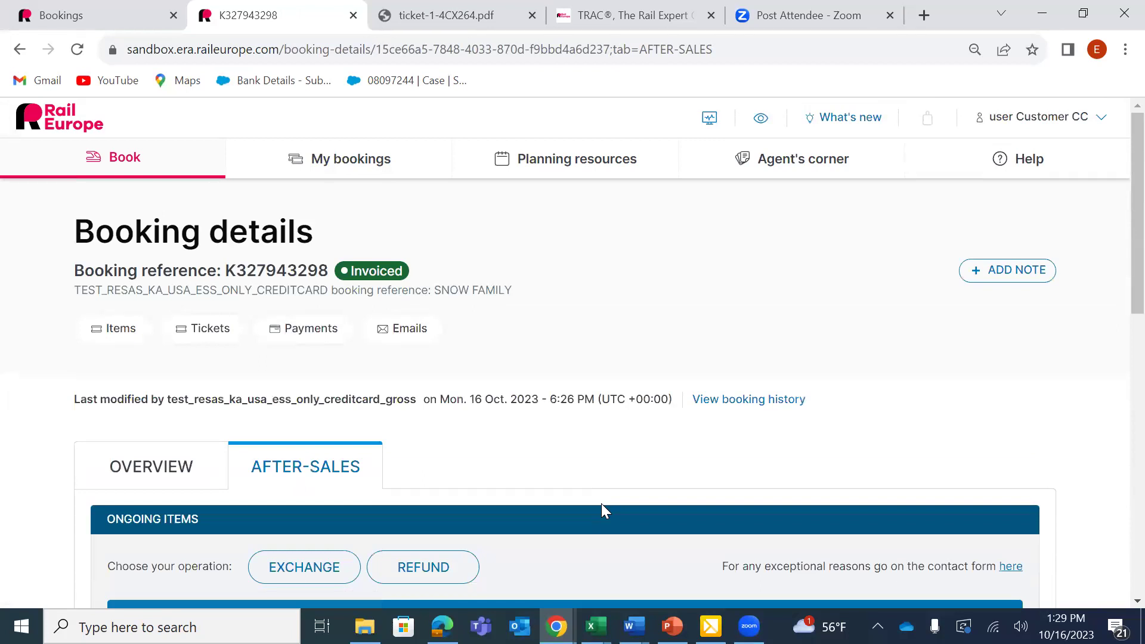
{"action": "scroll", "coordinate": [601, 510], "scroll_direction": "down", "scroll_amount": 3}
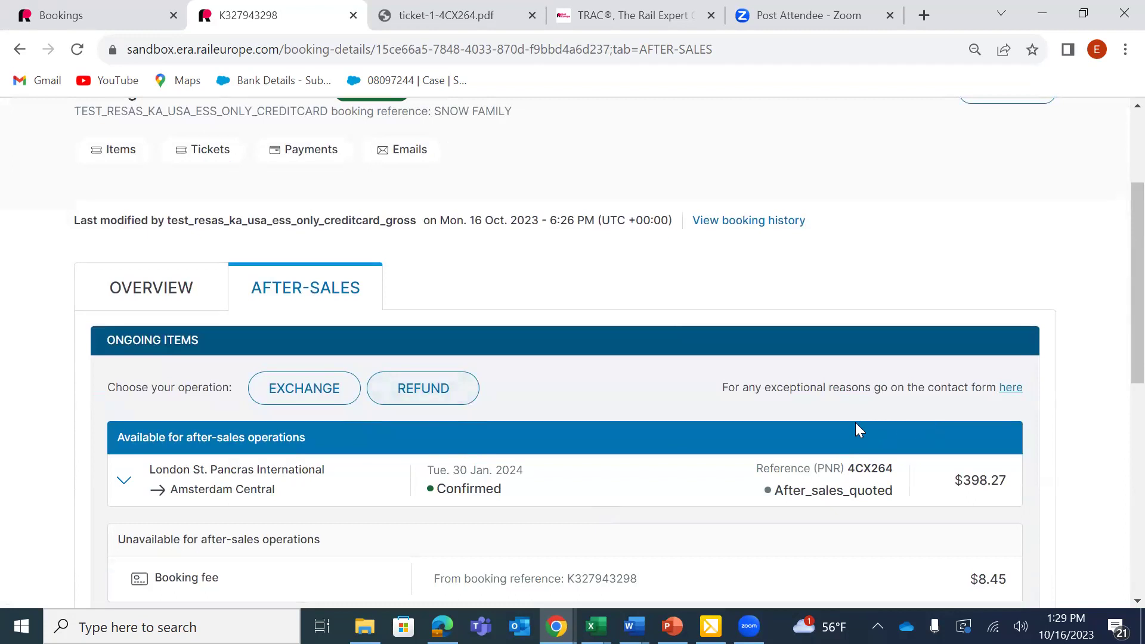
{"action": "scroll", "coordinate": [855, 422], "scroll_direction": "up", "scroll_amount": 3}
{"action": "scroll", "coordinate": [550, 442], "scroll_direction": "down", "scroll_amount": 3}
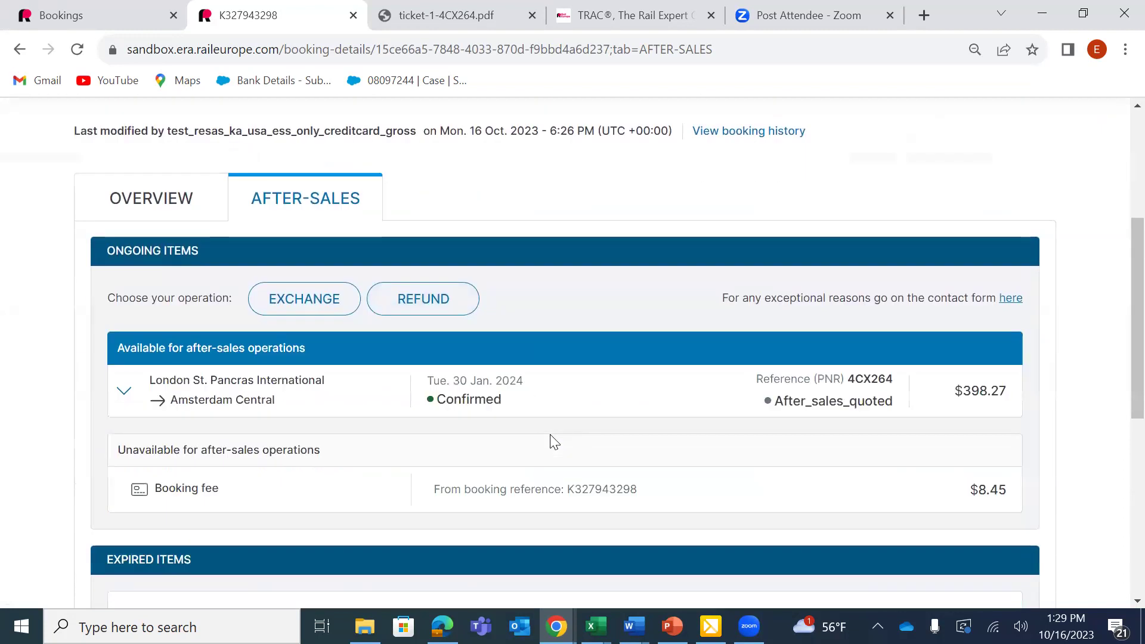
{"action": "scroll", "coordinate": [898, 433], "scroll_direction": "down", "scroll_amount": 3}
{"action": "scroll", "coordinate": [898, 432], "scroll_direction": "up", "scroll_amount": 3}
Review the booking overview showing the trip as After_sales_quoted at $436.72
{"action": "left_click", "coordinate": [174, 209]}
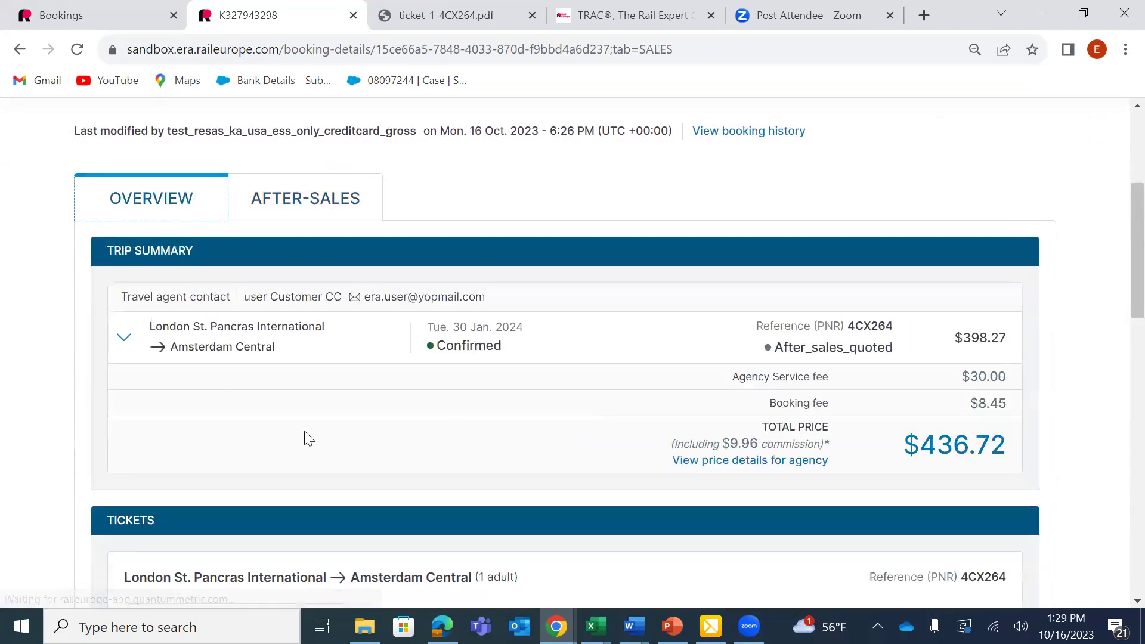
{"action": "scroll", "coordinate": [504, 501], "scroll_direction": "down", "scroll_amount": 3}
{"action": "scroll", "coordinate": [412, 273], "scroll_direction": "up", "scroll_amount": 3}
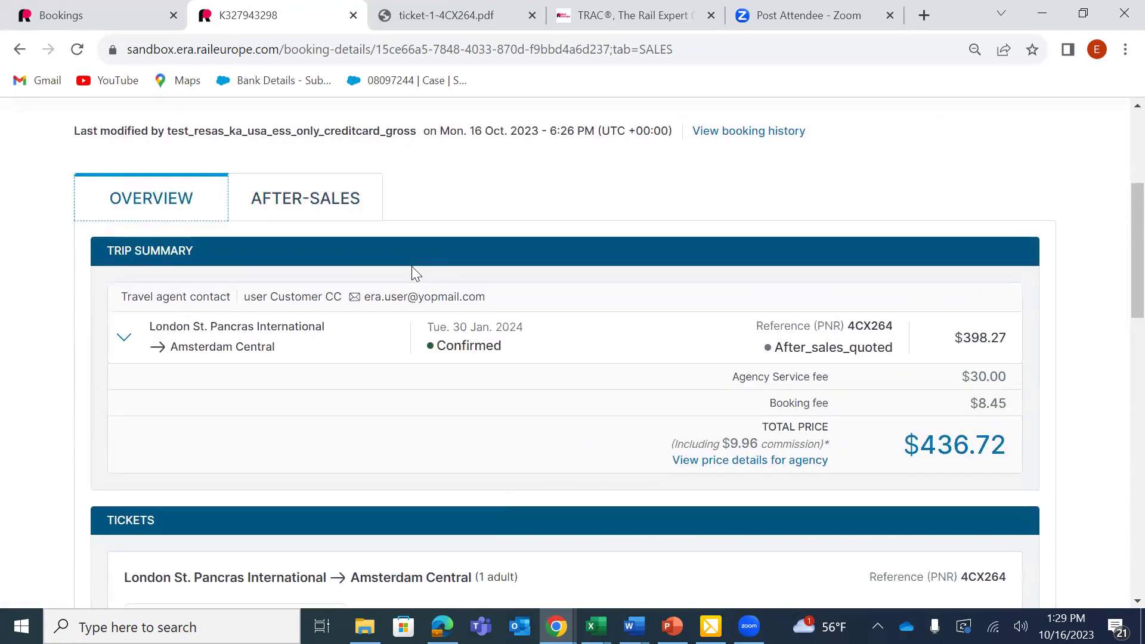
{"action": "scroll", "coordinate": [710, 374], "scroll_direction": "up", "scroll_amount": 3}
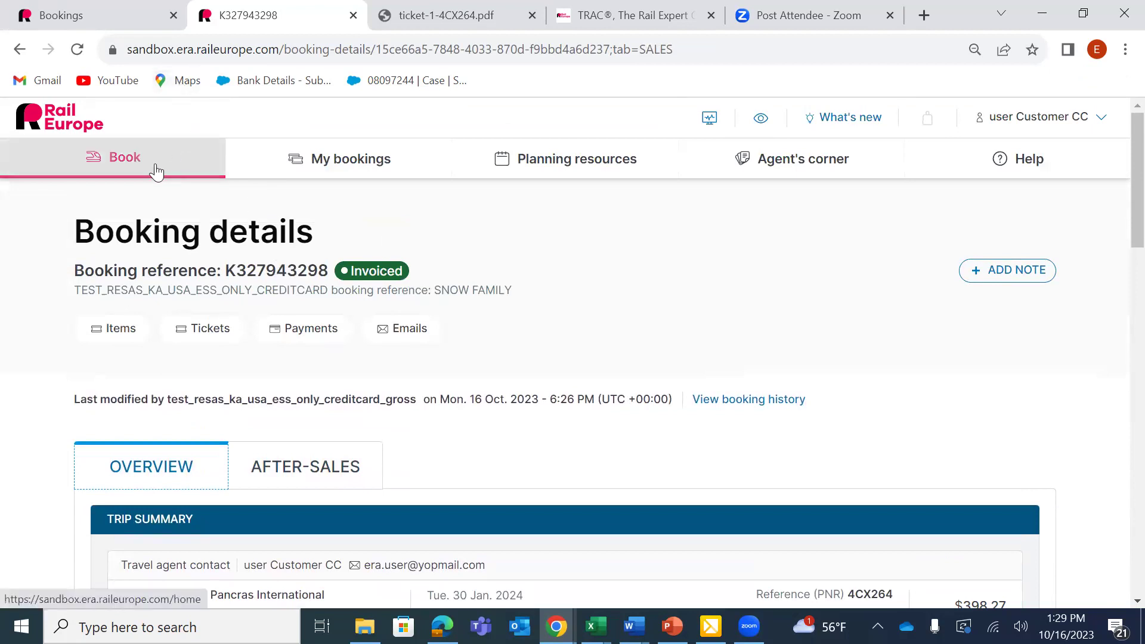
Return to the Book home page, then bring the Zoom window to the front
{"action": "left_click", "coordinate": [122, 160]}
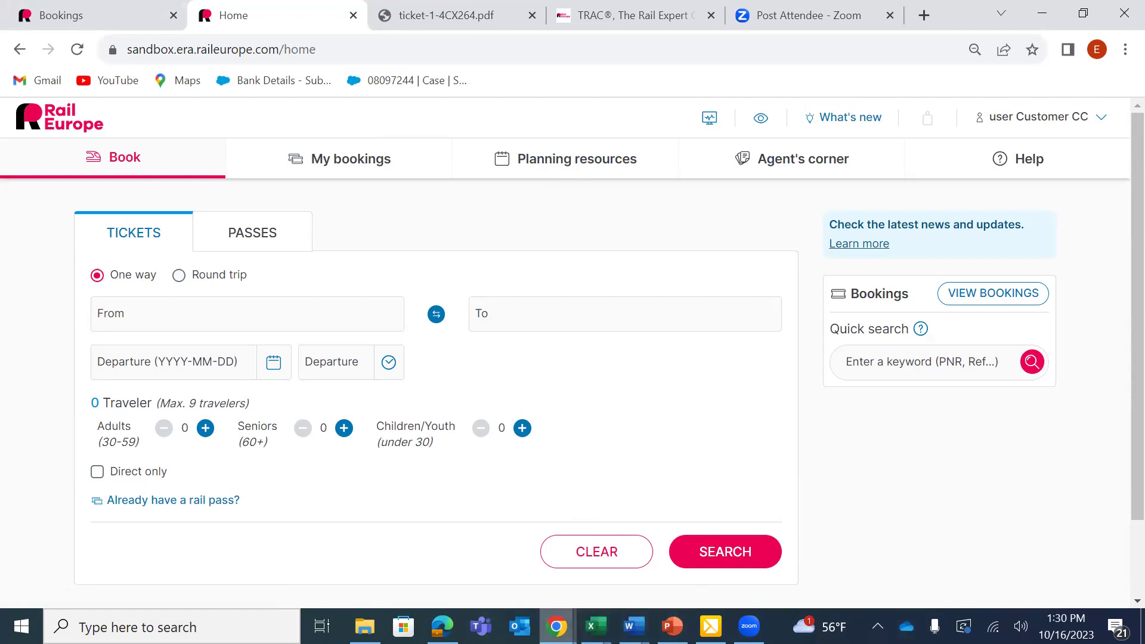
{"action": "left_click", "coordinate": [748, 626]}
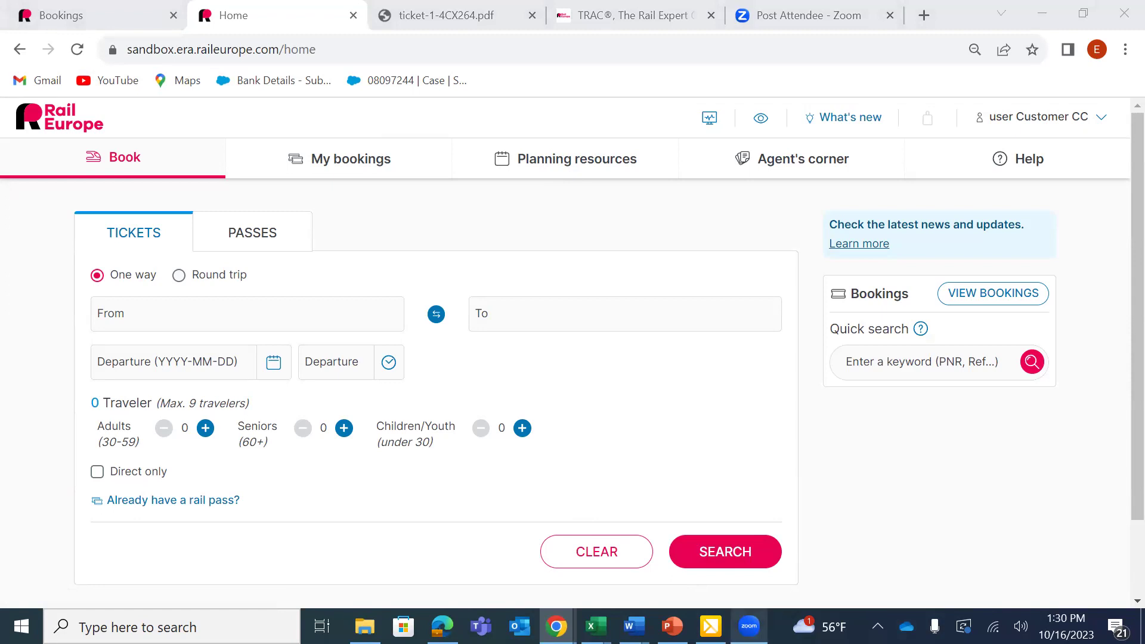
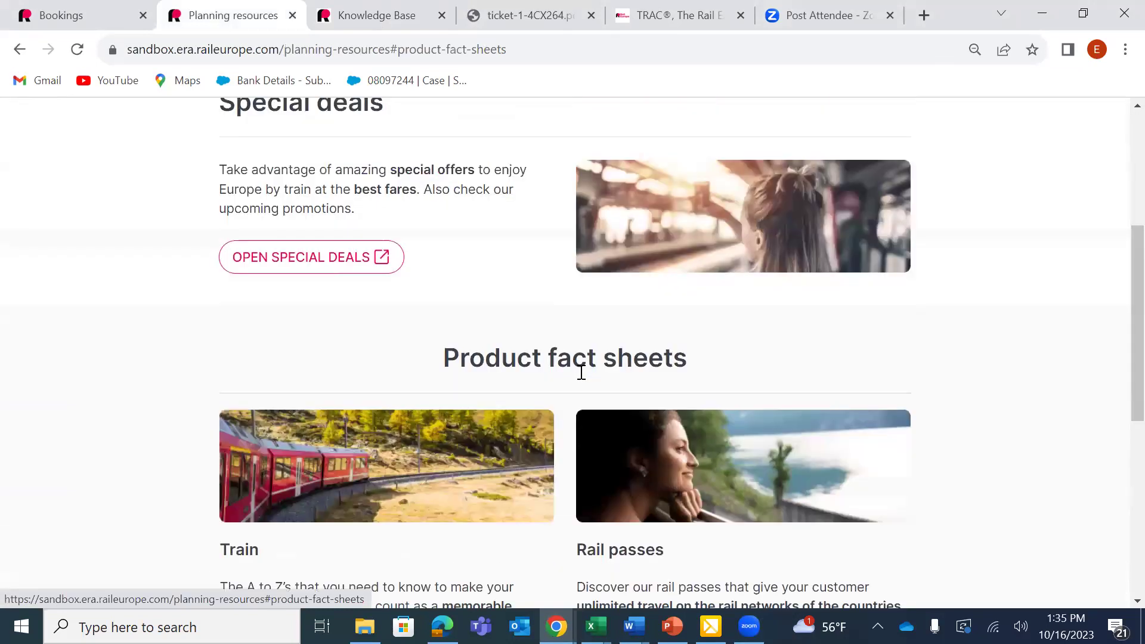
Open the Eurostar France–Belgium–Netherlands–Germany fact sheet from the Train articles
{"action": "left_click", "coordinate": [311, 467]}
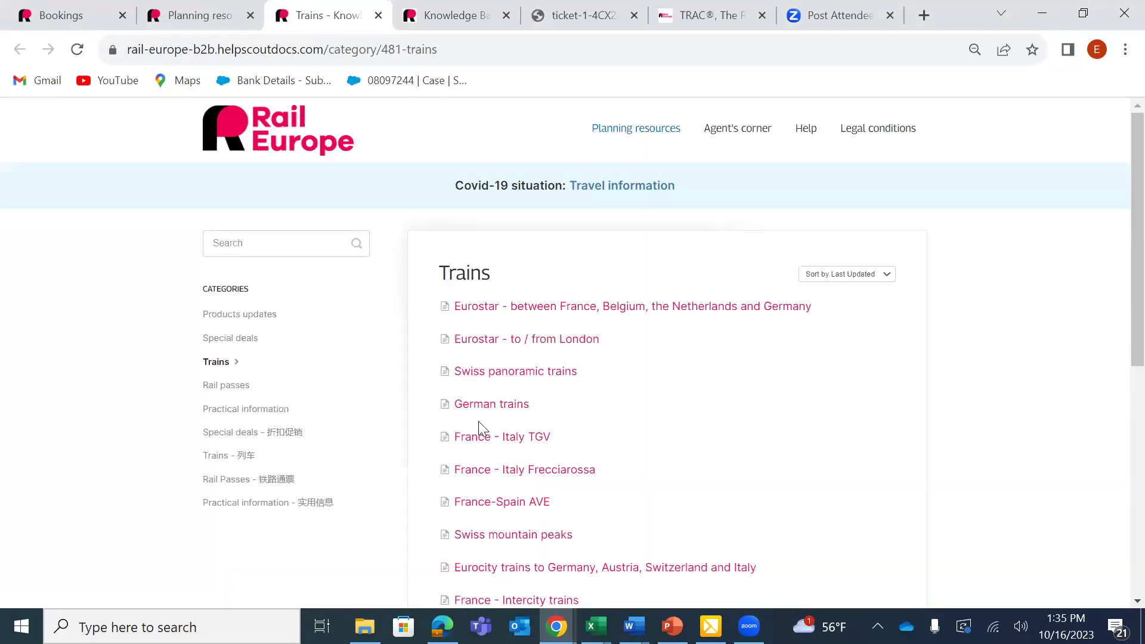
{"action": "scroll", "coordinate": [835, 453], "scroll_direction": "down", "scroll_amount": 1}
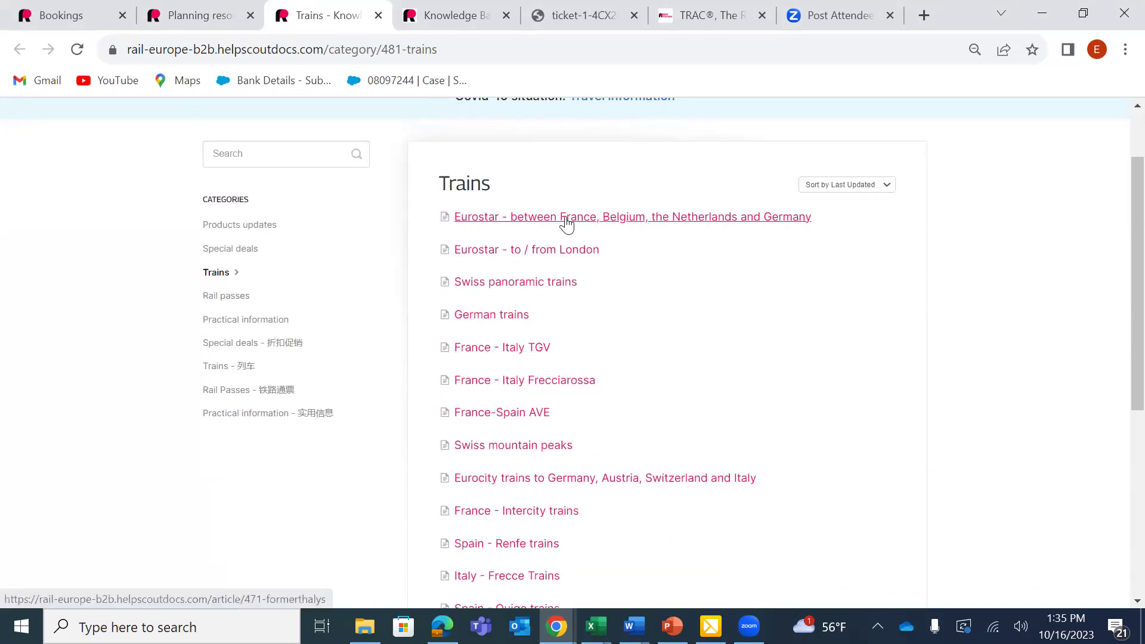
{"action": "left_click", "coordinate": [567, 222]}
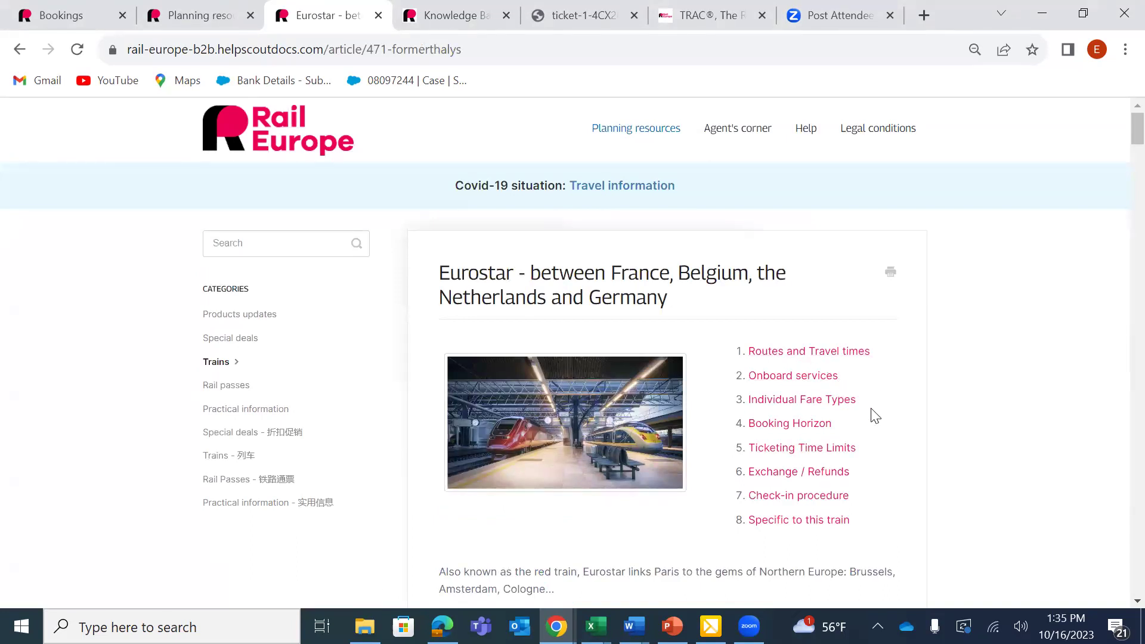
Review the article's Booking Horizon rules, then return to the Trains article list
{"action": "left_click", "coordinate": [793, 422]}
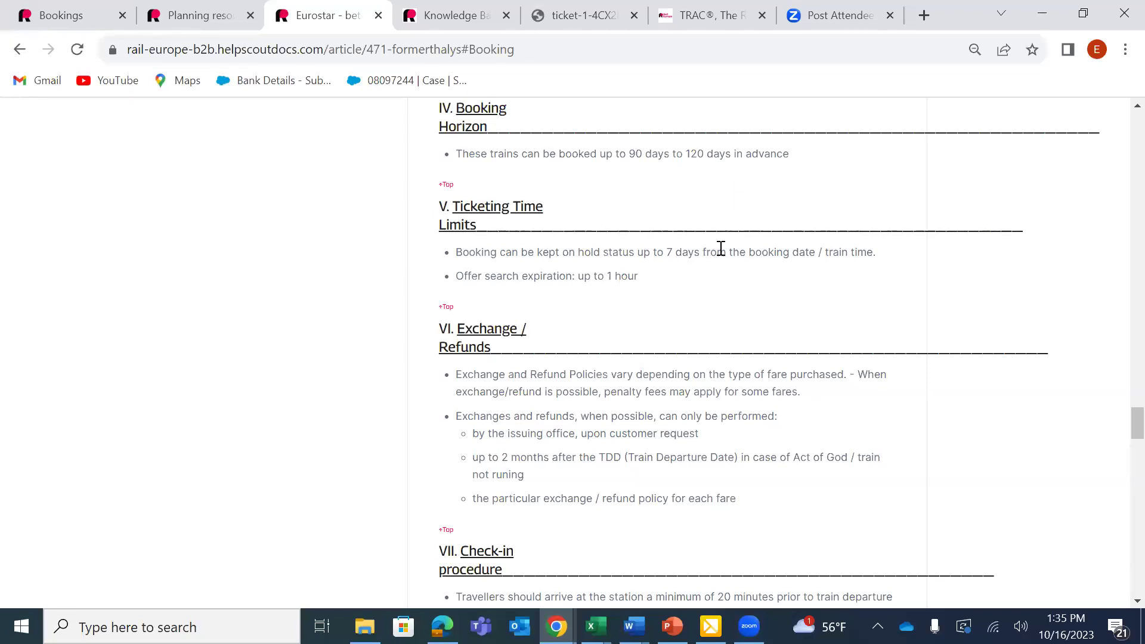
{"action": "scroll", "coordinate": [725, 274], "scroll_direction": "up", "scroll_amount": 1}
{"action": "scroll", "coordinate": [725, 267], "scroll_direction": "down", "scroll_amount": 5}
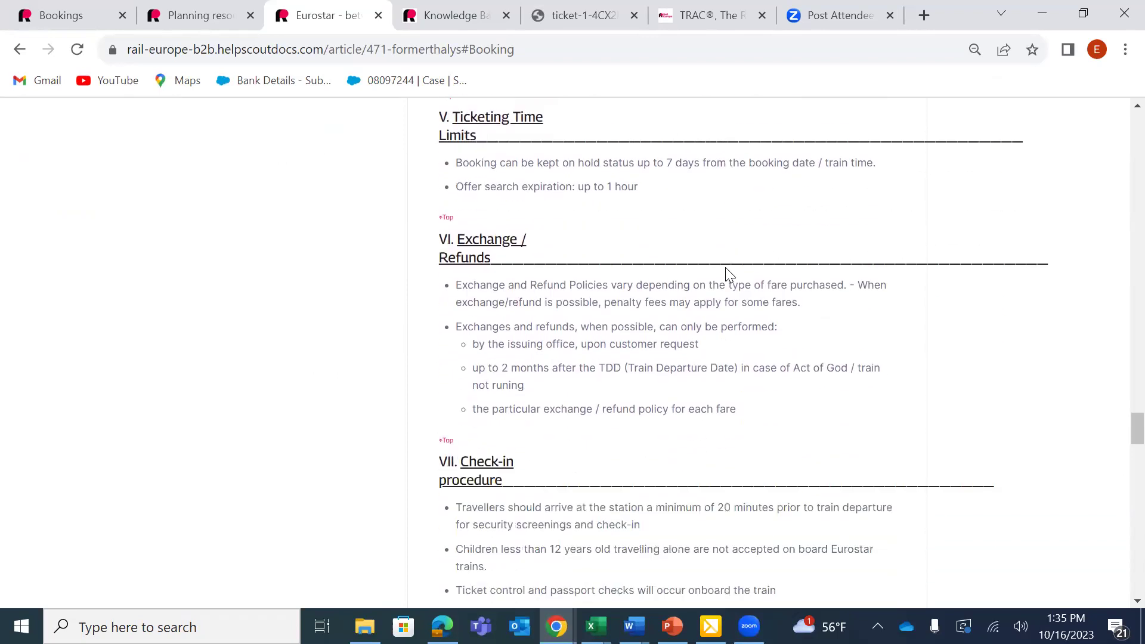
{"action": "scroll", "coordinate": [549, 307], "scroll_direction": "down", "scroll_amount": 4}
{"action": "scroll", "coordinate": [549, 308], "scroll_direction": "up", "scroll_amount": 6}
{"action": "scroll", "coordinate": [549, 308], "scroll_direction": "down", "scroll_amount": 15}
{"action": "scroll", "coordinate": [548, 307], "scroll_direction": "up", "scroll_amount": 7}
{"action": "scroll", "coordinate": [549, 310], "scroll_direction": "up", "scroll_amount": 20}
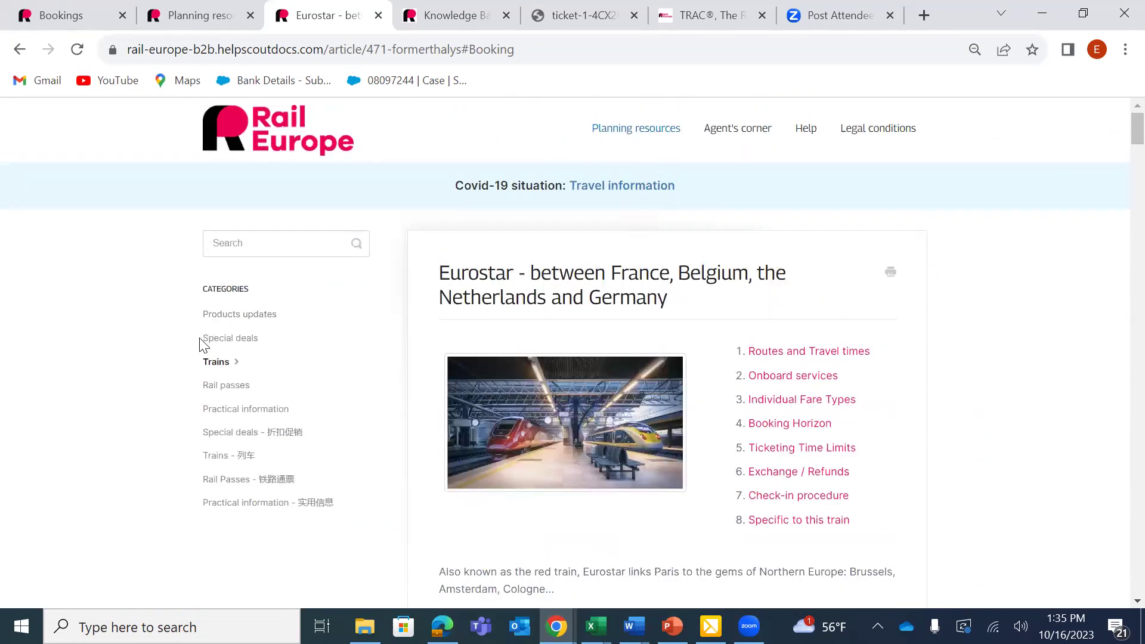
{"action": "left_click", "coordinate": [215, 365]}
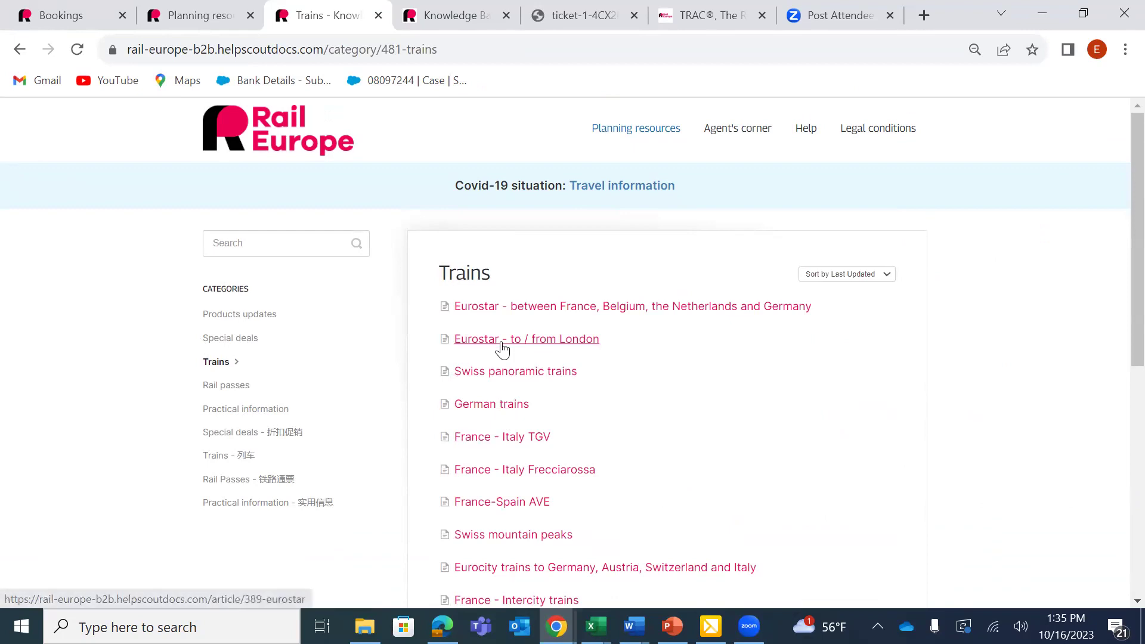
{"action": "left_click", "coordinate": [501, 346]}
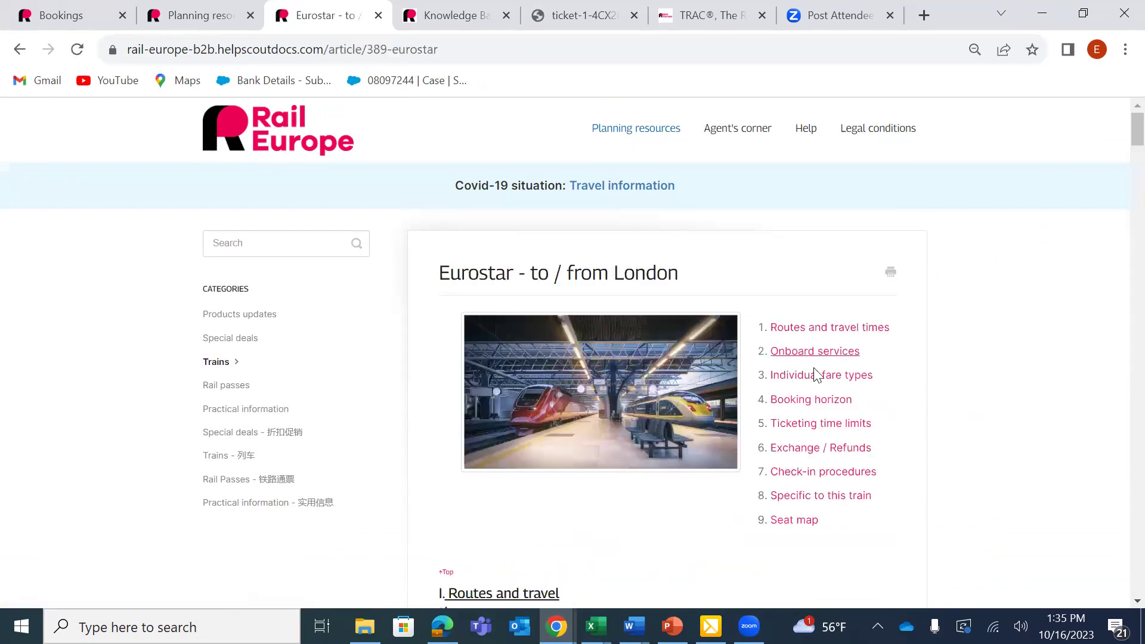
{"action": "left_click", "coordinate": [802, 408]}
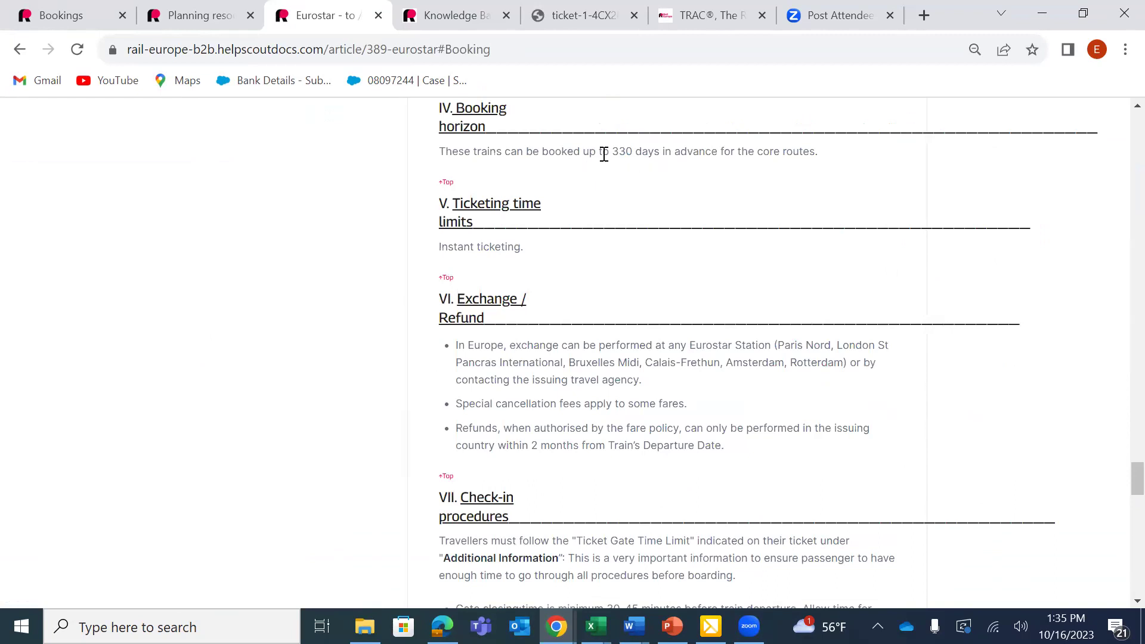
{"action": "left_click_drag", "start_coordinate": [613, 151], "coordinate": [656, 152]}
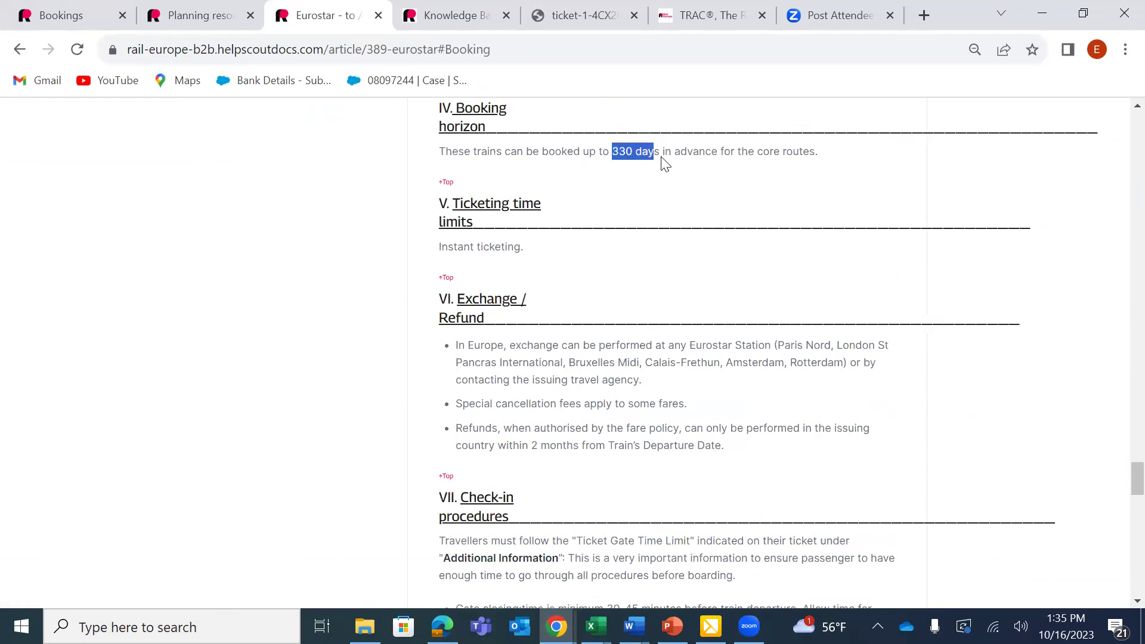
{"action": "scroll", "coordinate": [753, 285], "scroll_direction": "up", "scroll_amount": 12}
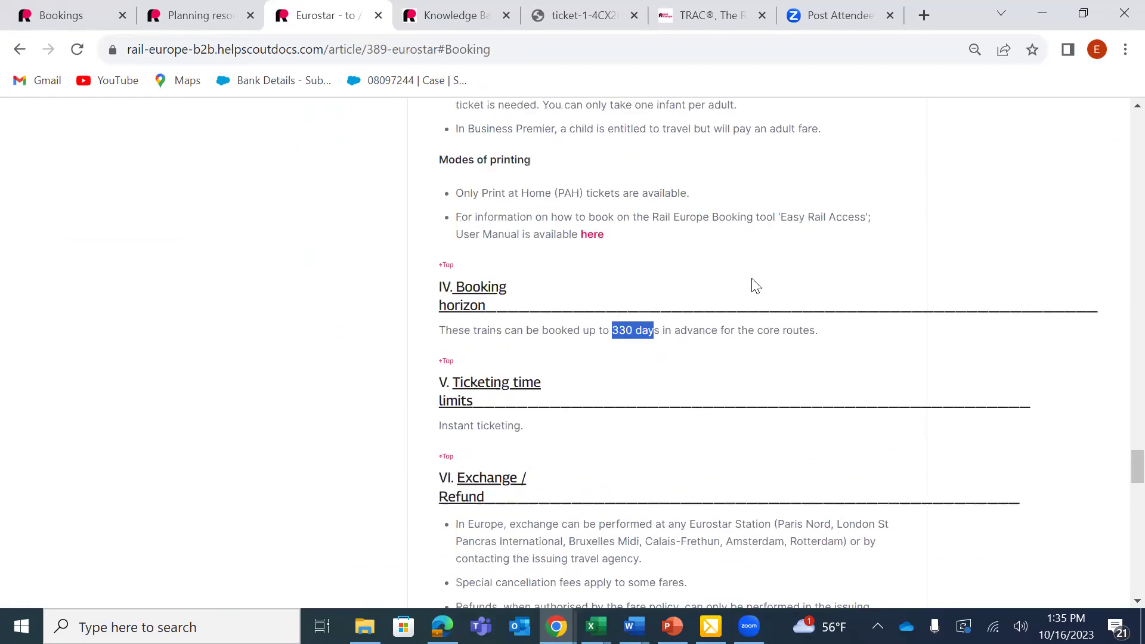
{"action": "scroll", "coordinate": [752, 285], "scroll_direction": "down", "scroll_amount": 4}
{"action": "scroll", "coordinate": [751, 278], "scroll_direction": "down", "scroll_amount": 15}
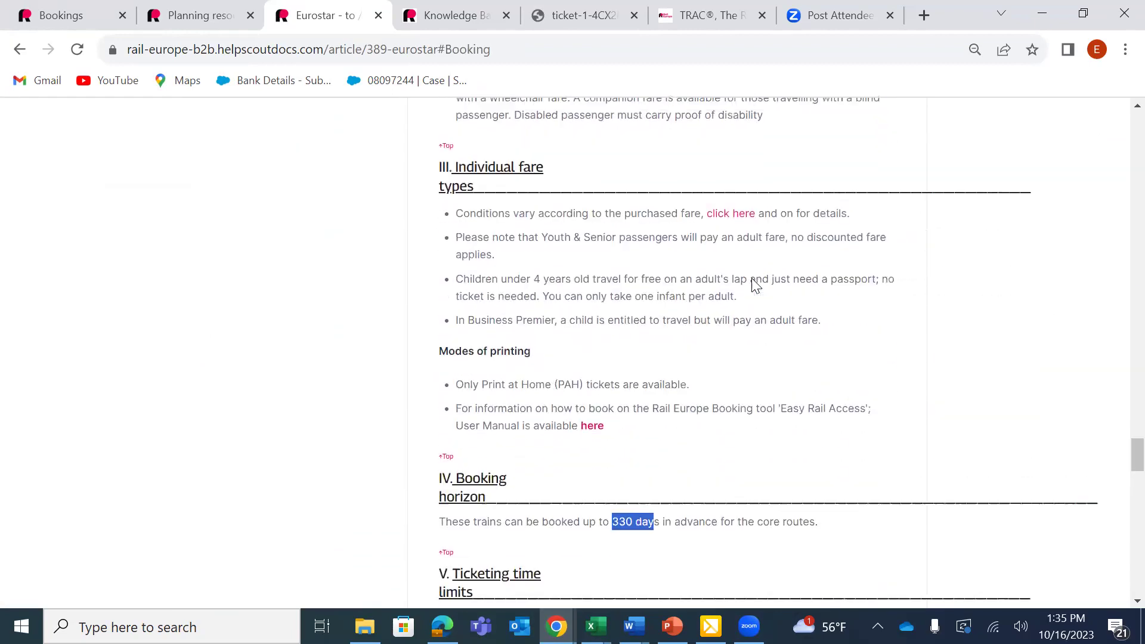
{"action": "scroll", "coordinate": [751, 278], "scroll_direction": "up", "scroll_amount": 8}
{"action": "scroll", "coordinate": [751, 278], "scroll_direction": "up", "scroll_amount": 15}
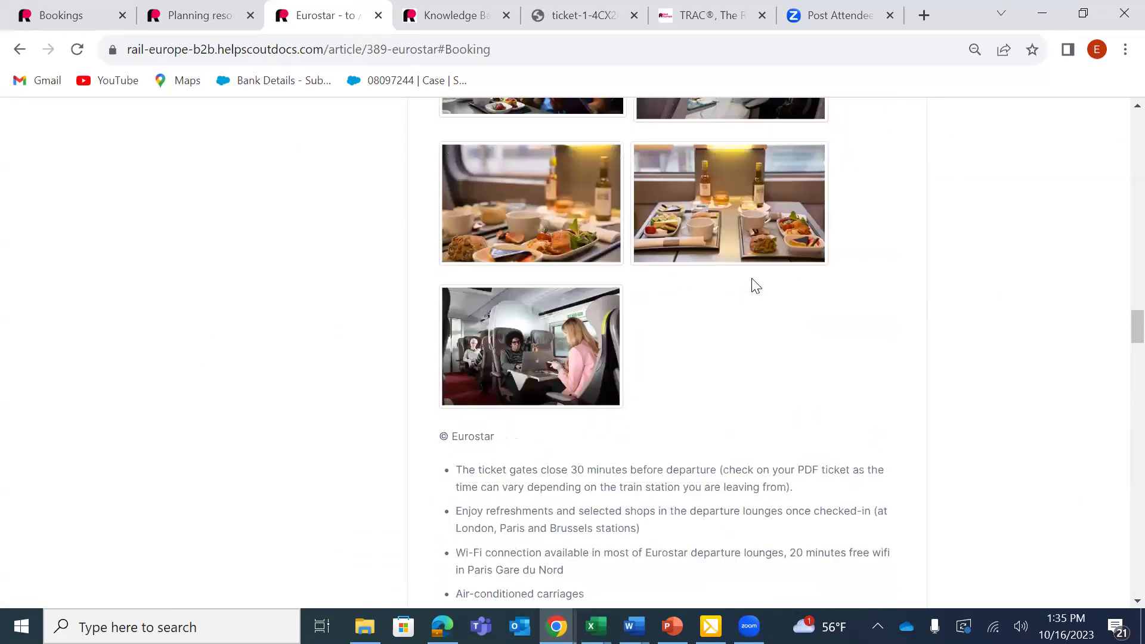
{"action": "scroll", "coordinate": [752, 279], "scroll_direction": "up", "scroll_amount": 15}
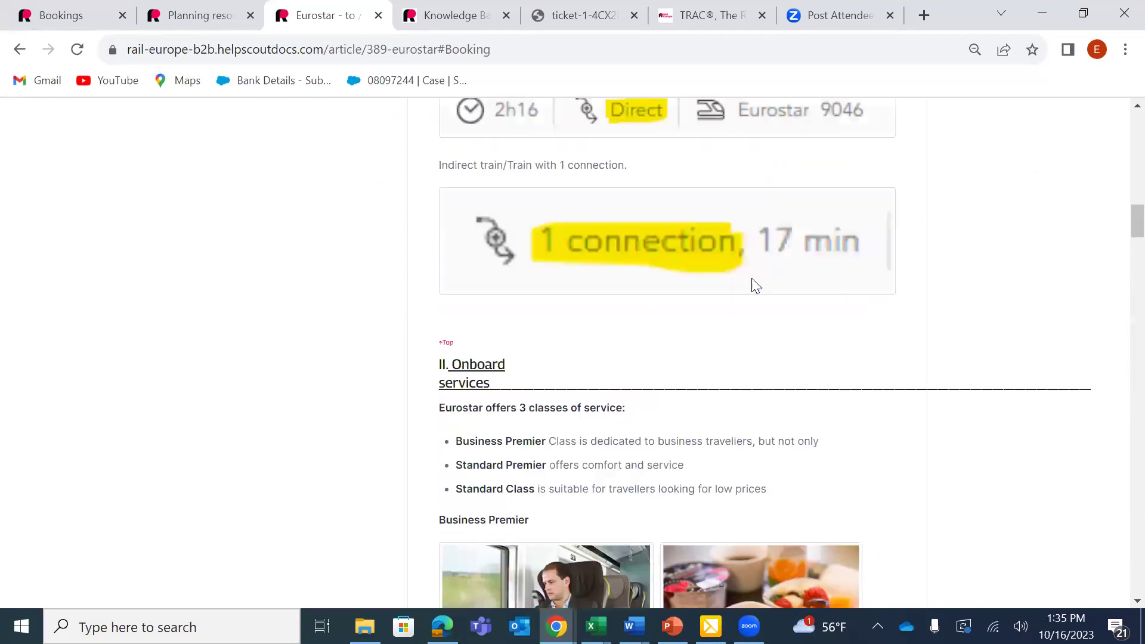
{"action": "scroll", "coordinate": [751, 279], "scroll_direction": "up", "scroll_amount": 10}
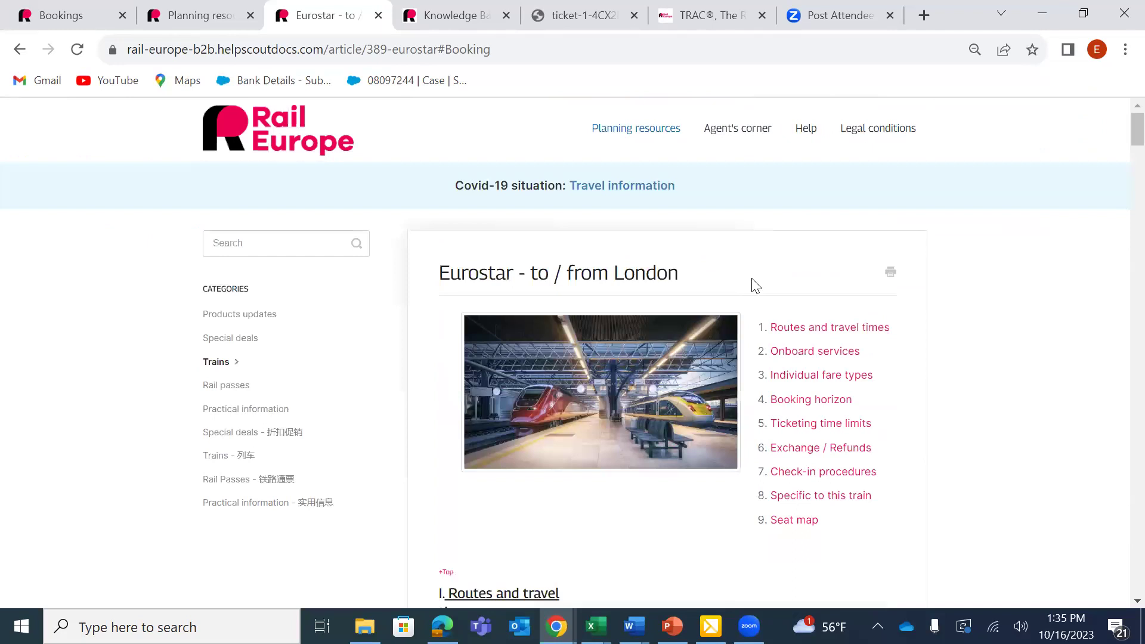
{"action": "left_click", "coordinate": [217, 361]}
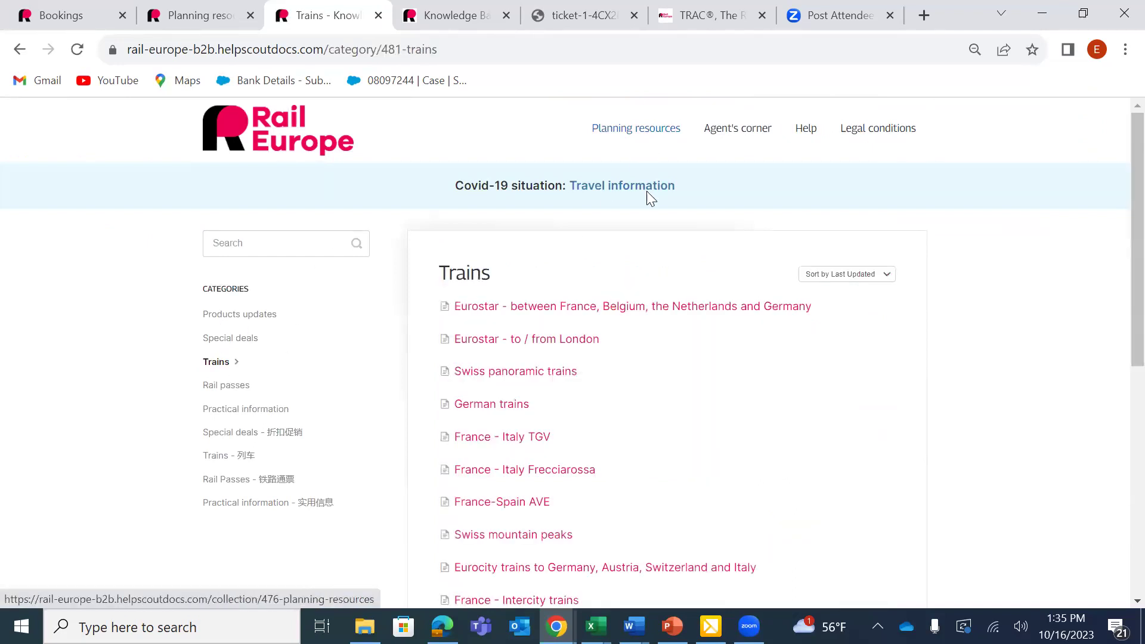
Browse to page 2 of the Trains articles, then return to the blank ERA booking form
{"action": "scroll", "coordinate": [491, 371], "scroll_direction": "down", "scroll_amount": 1}
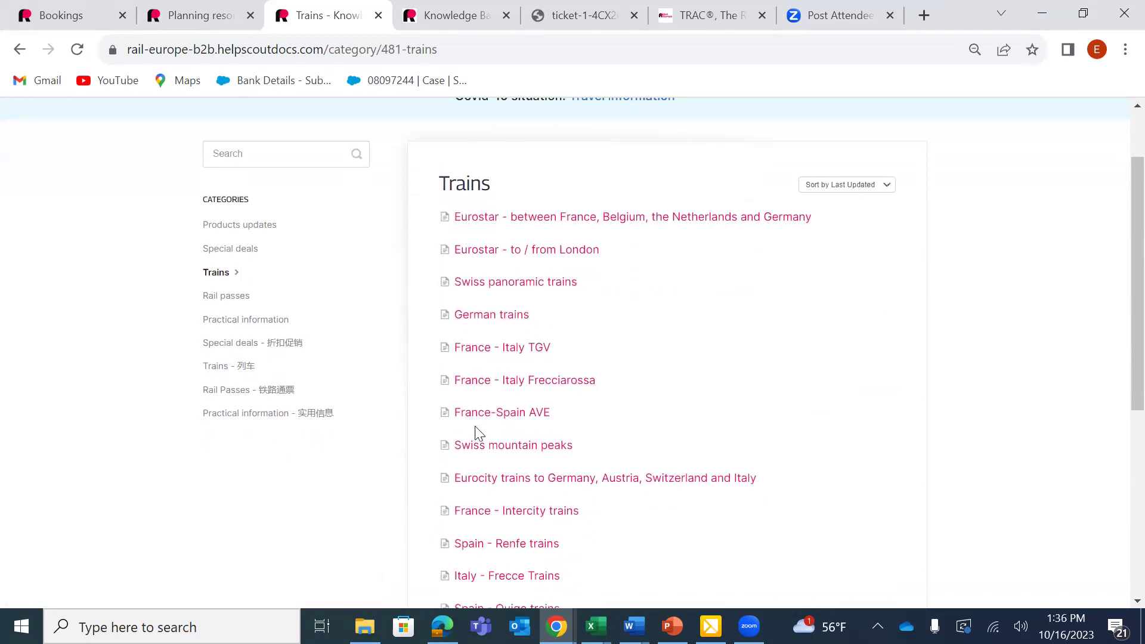
{"action": "scroll", "coordinate": [519, 268], "scroll_direction": "down", "scroll_amount": 3}
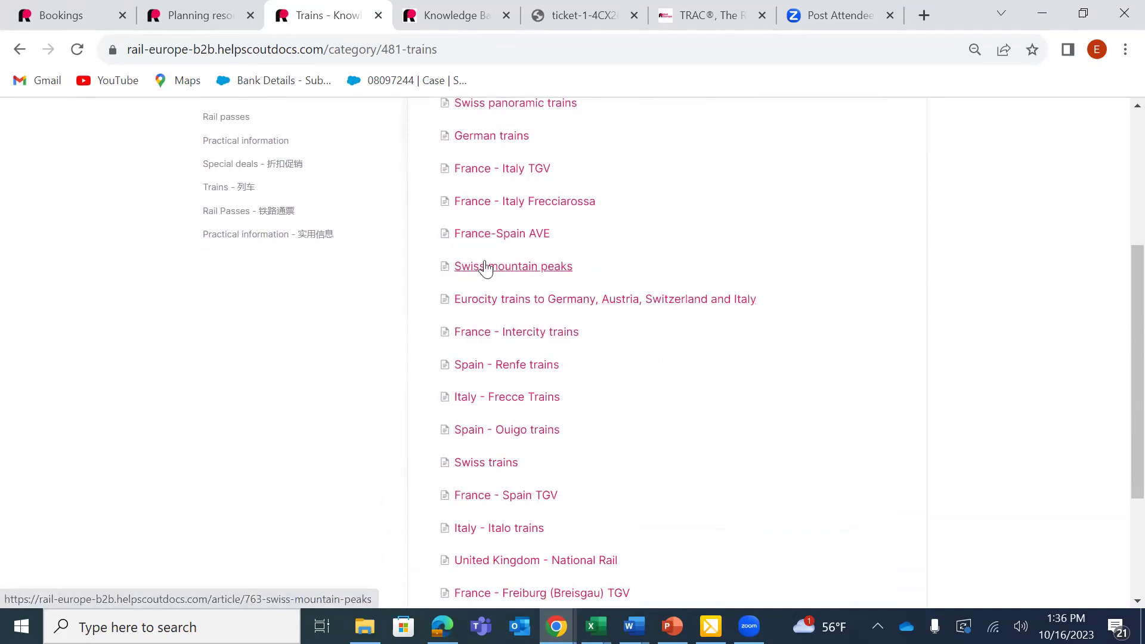
{"action": "scroll", "coordinate": [649, 331], "scroll_direction": "down", "scroll_amount": 3}
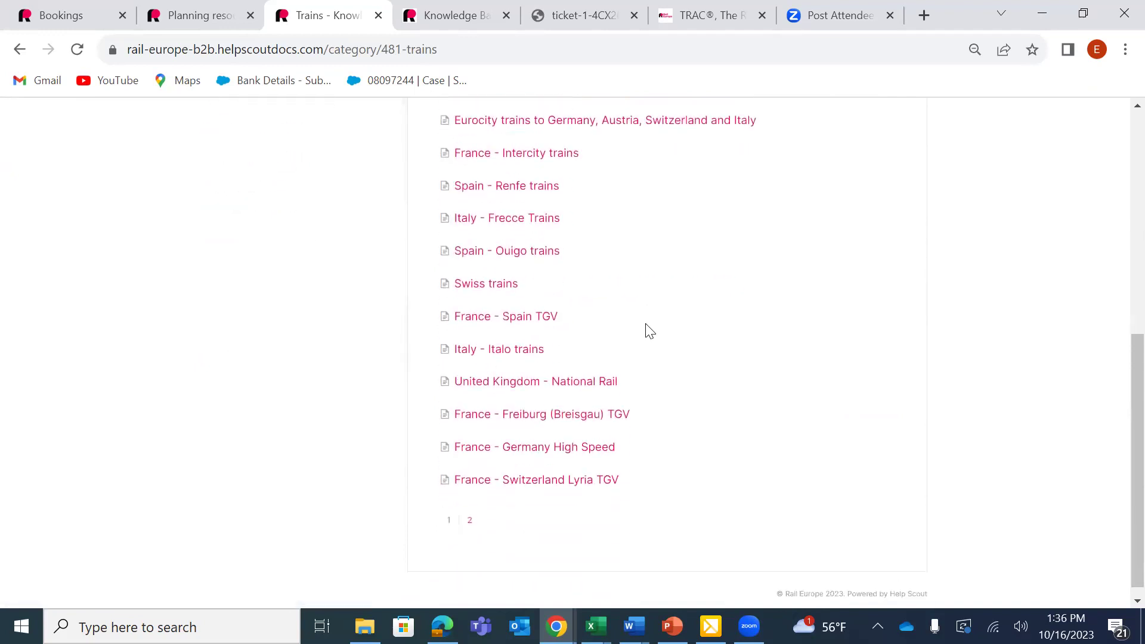
{"action": "left_click", "coordinate": [469, 520]}
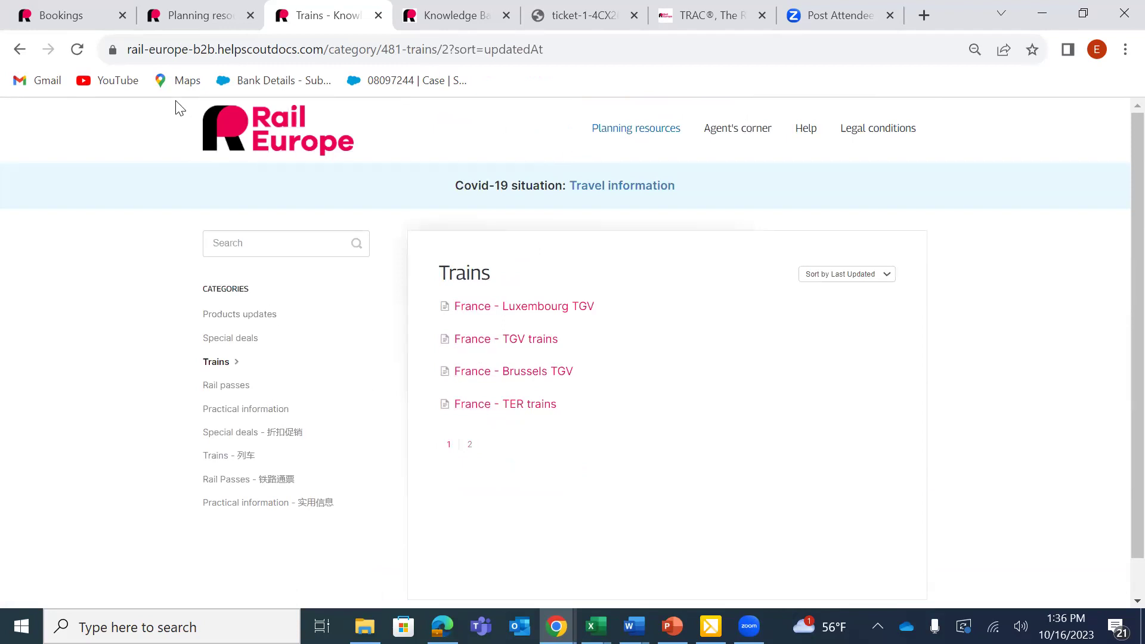
{"action": "left_click", "coordinate": [81, 23]}
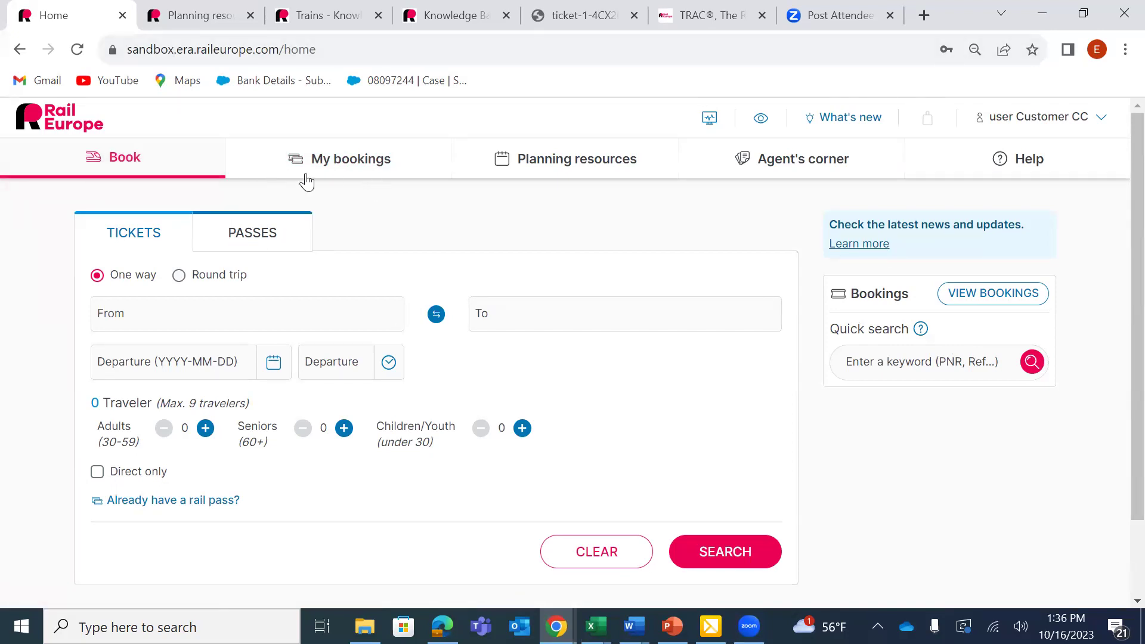
{"action": "left_click", "coordinate": [577, 168]}
{"action": "left_click", "coordinate": [557, 311]}
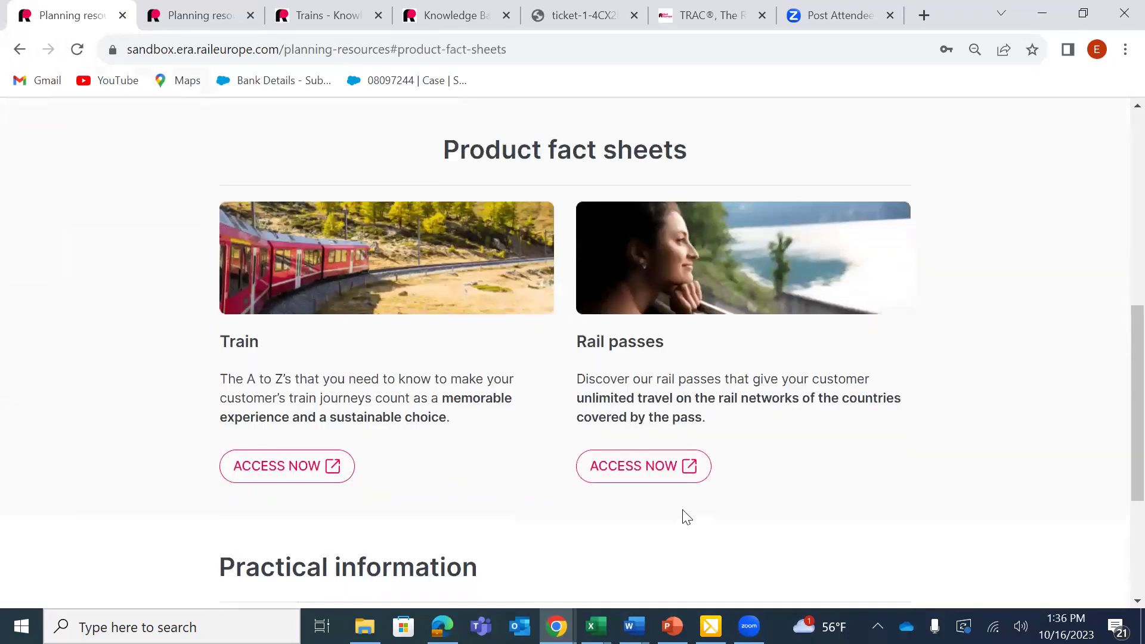
{"action": "left_click", "coordinate": [641, 468]}
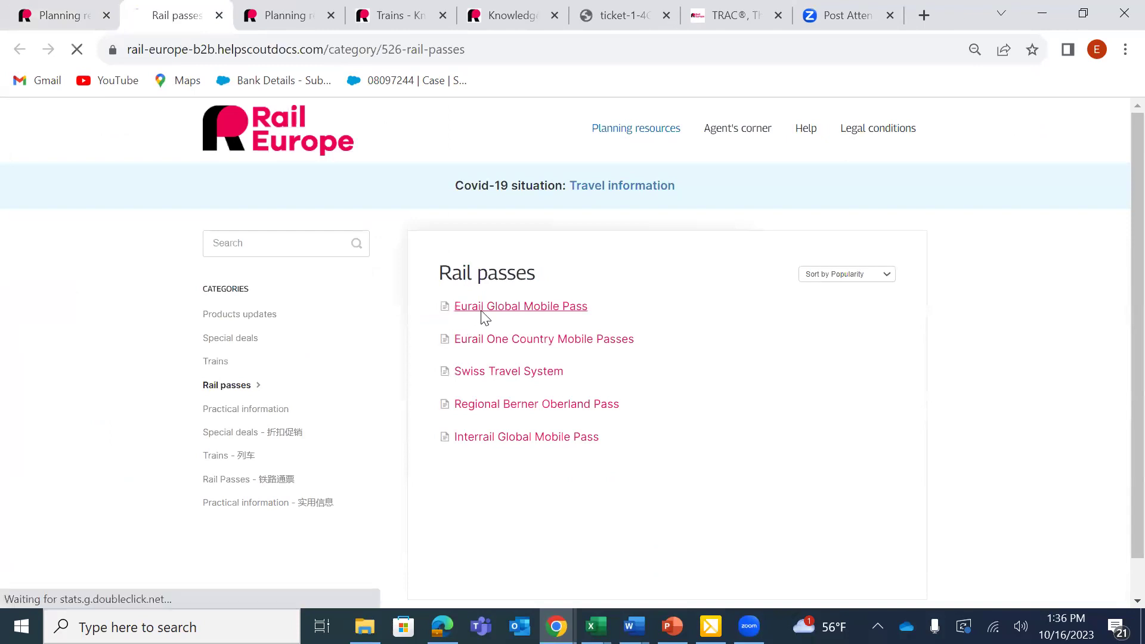
{"action": "left_click", "coordinate": [484, 308]}
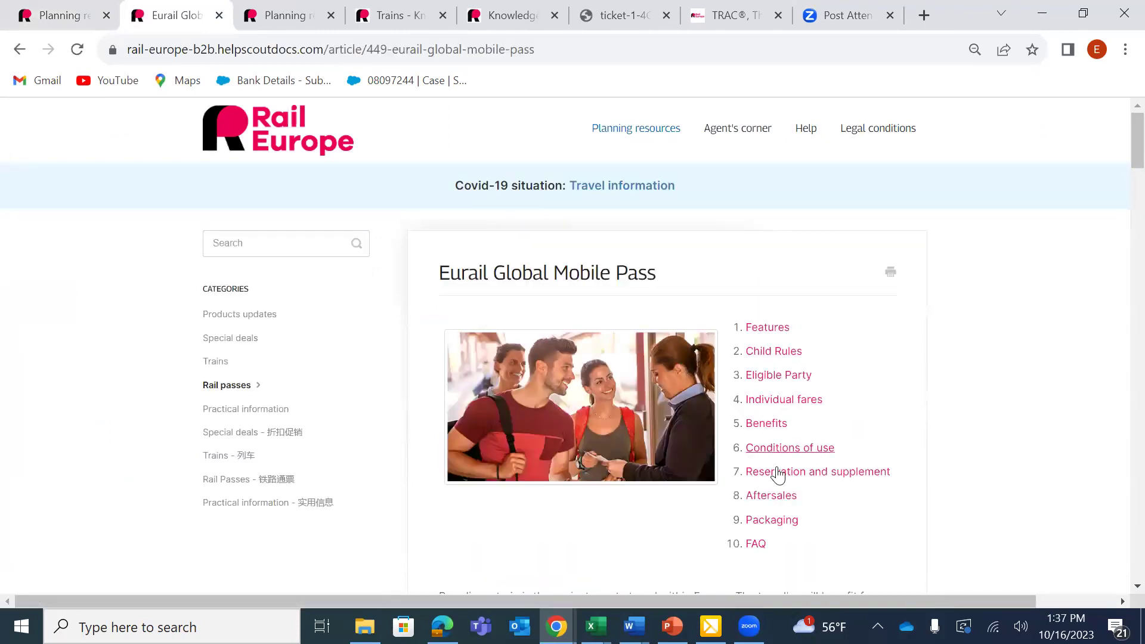
{"action": "scroll", "coordinate": [799, 453], "scroll_direction": "down", "scroll_amount": 1}
{"action": "scroll", "coordinate": [807, 455], "scroll_direction": "down", "scroll_amount": 2}
{"action": "scroll", "coordinate": [745, 275], "scroll_direction": "up", "scroll_amount": 2}
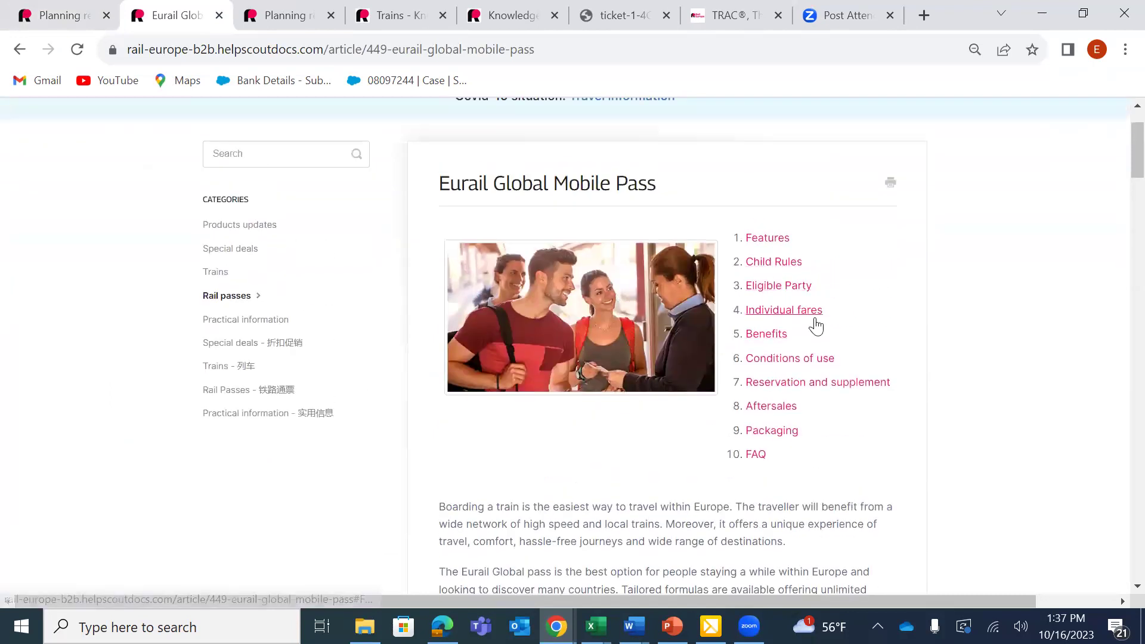
{"action": "scroll", "coordinate": [814, 370], "scroll_direction": "down", "scroll_amount": 4}
{"action": "scroll", "coordinate": [816, 370], "scroll_direction": "down", "scroll_amount": 3}
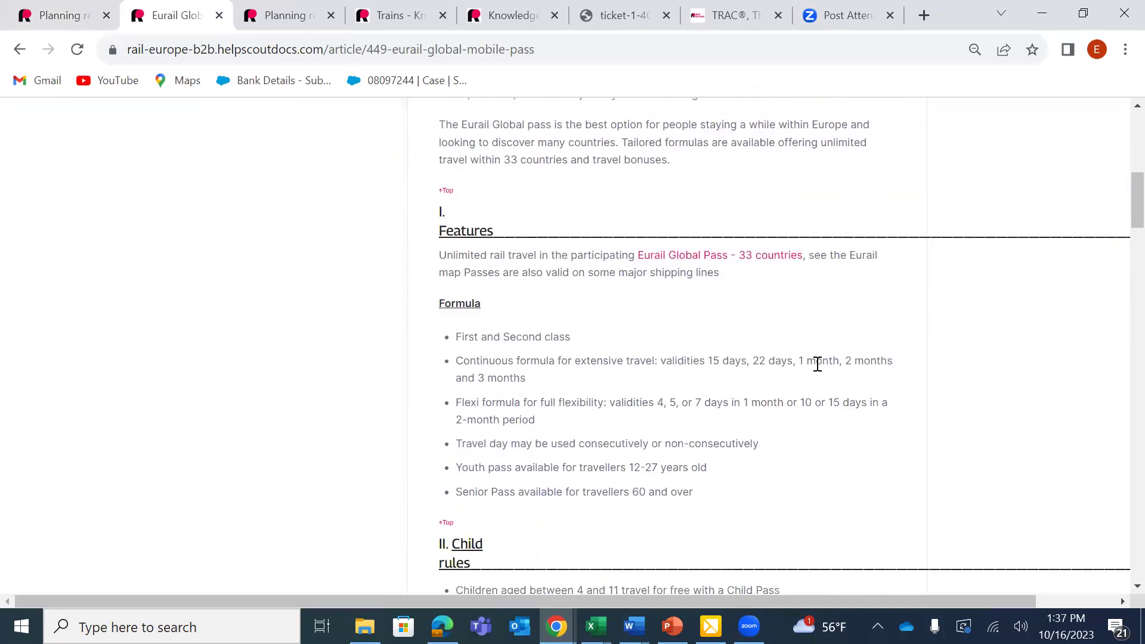
{"action": "scroll", "coordinate": [799, 364], "scroll_direction": "down", "scroll_amount": 1}
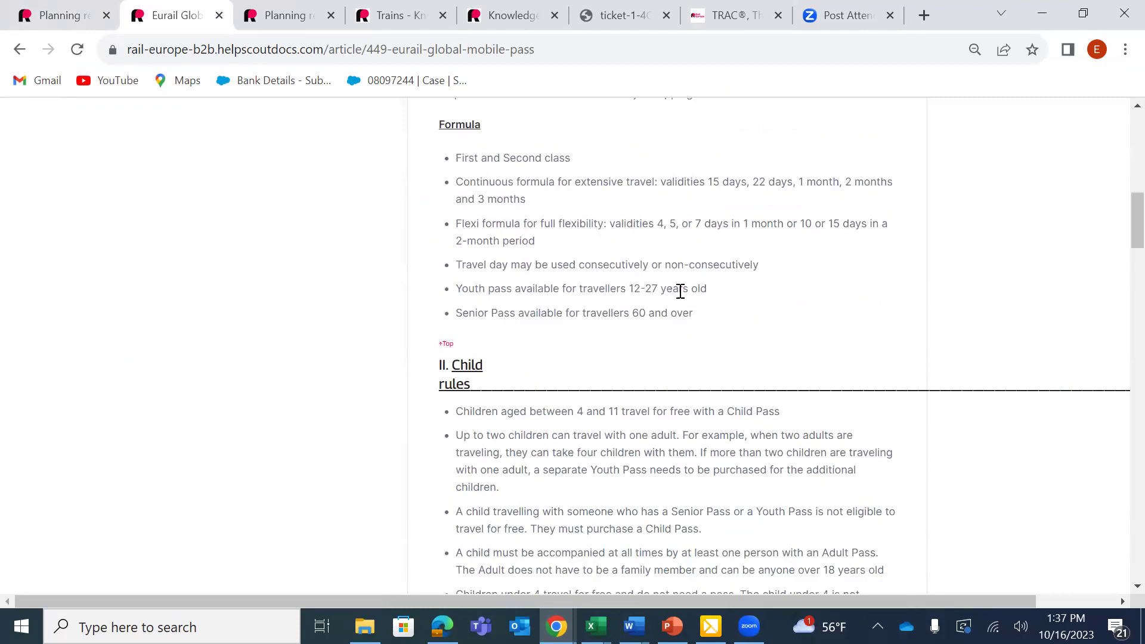
{"action": "scroll", "coordinate": [695, 285], "scroll_direction": "down", "scroll_amount": 4}
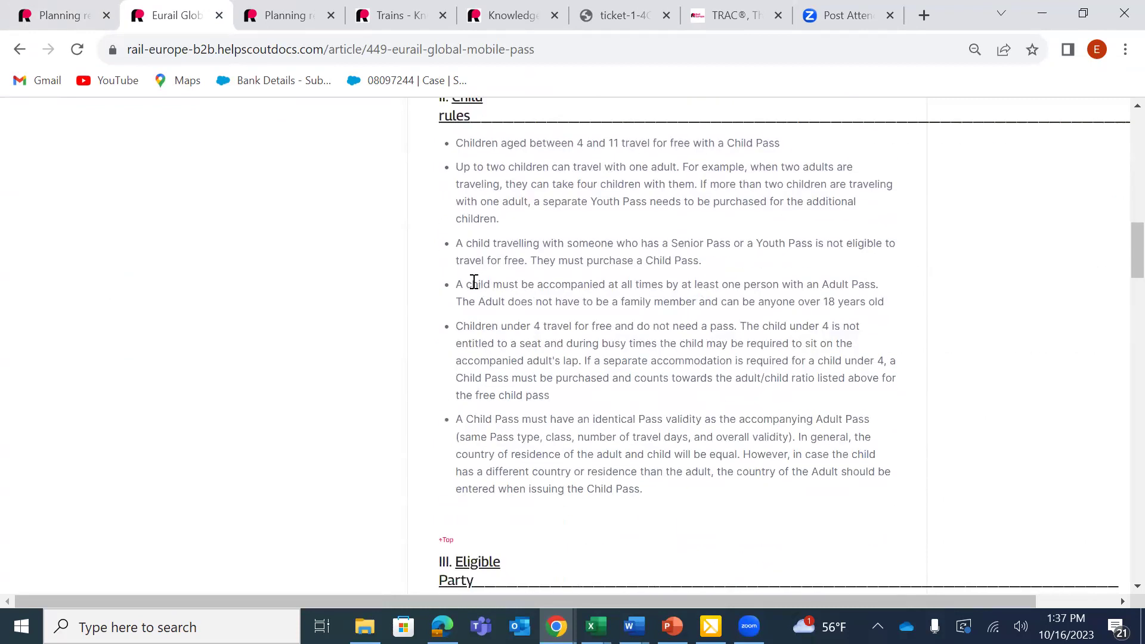
{"action": "scroll", "coordinate": [576, 418], "scroll_direction": "down", "scroll_amount": 5}
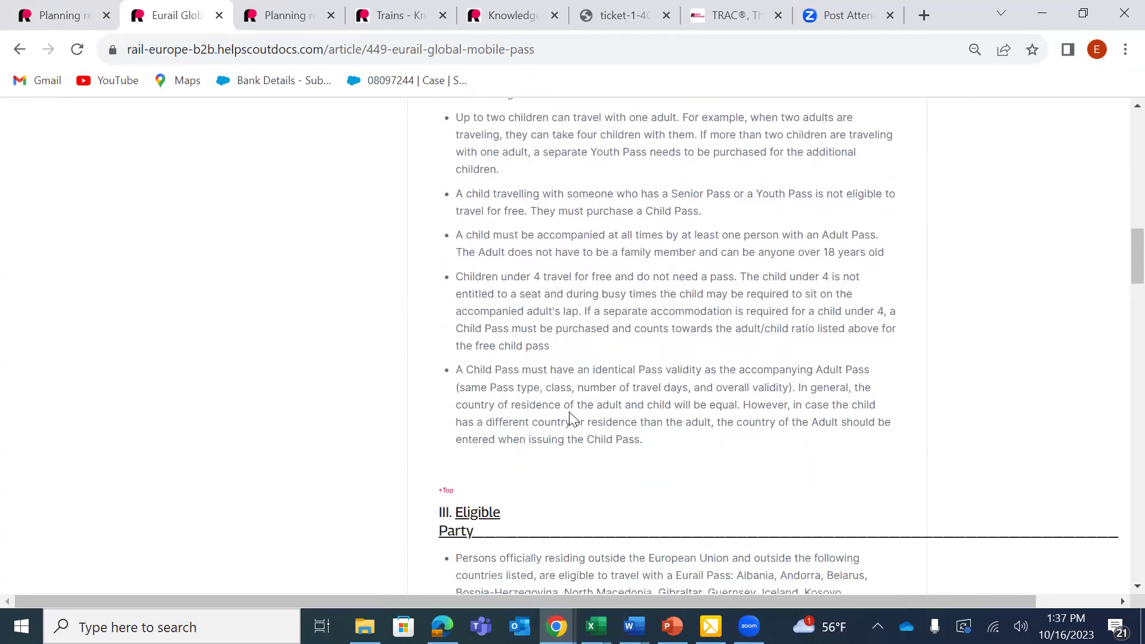
{"action": "scroll", "coordinate": [560, 410], "scroll_direction": "down", "scroll_amount": 1}
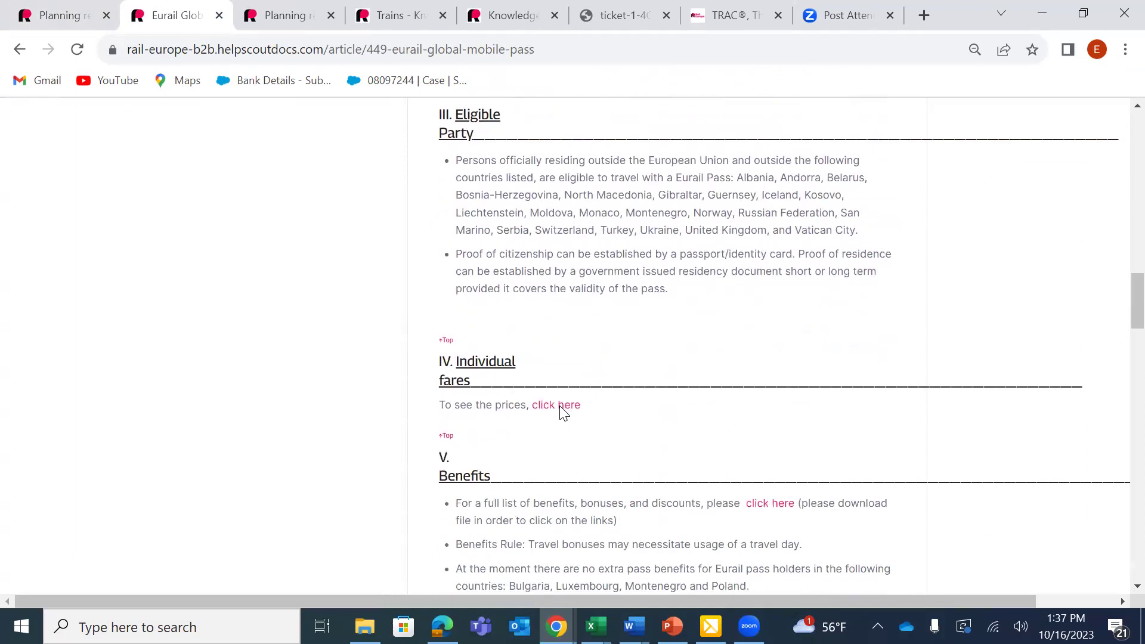
{"action": "scroll", "coordinate": [761, 314], "scroll_direction": "down", "scroll_amount": 4}
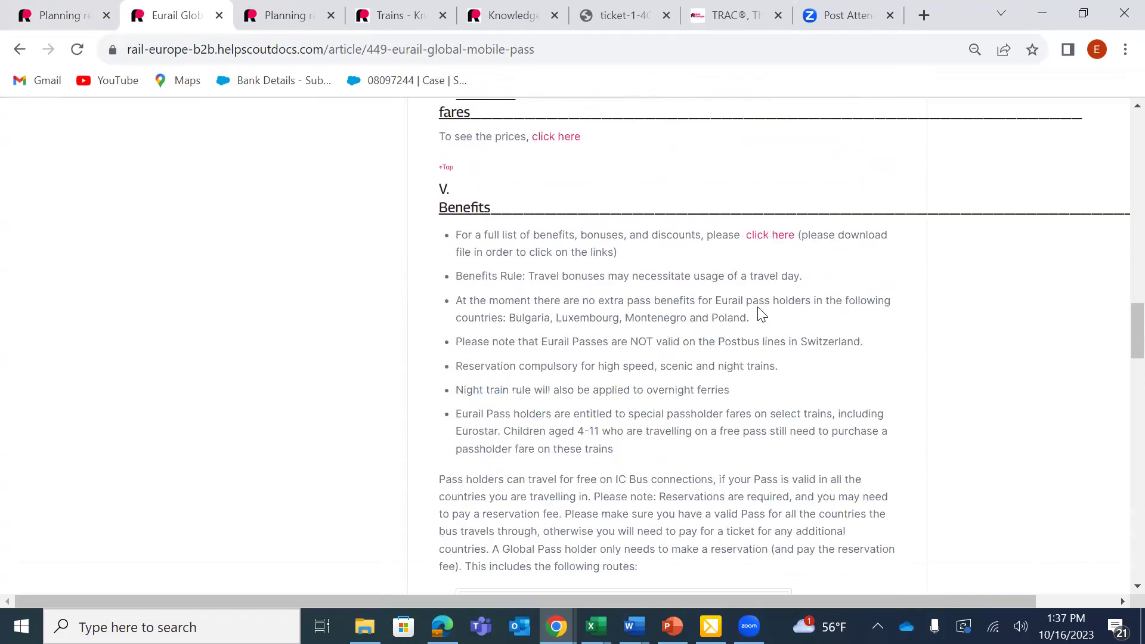
{"action": "scroll", "coordinate": [762, 314], "scroll_direction": "down", "scroll_amount": 4}
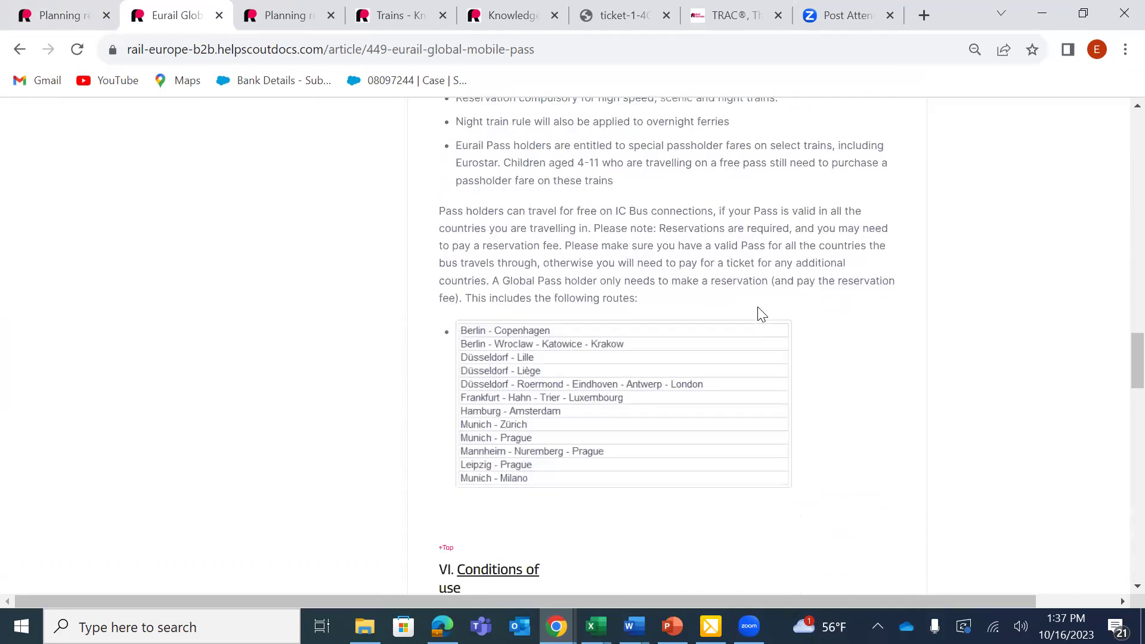
{"action": "scroll", "coordinate": [761, 314], "scroll_direction": "down", "scroll_amount": 4}
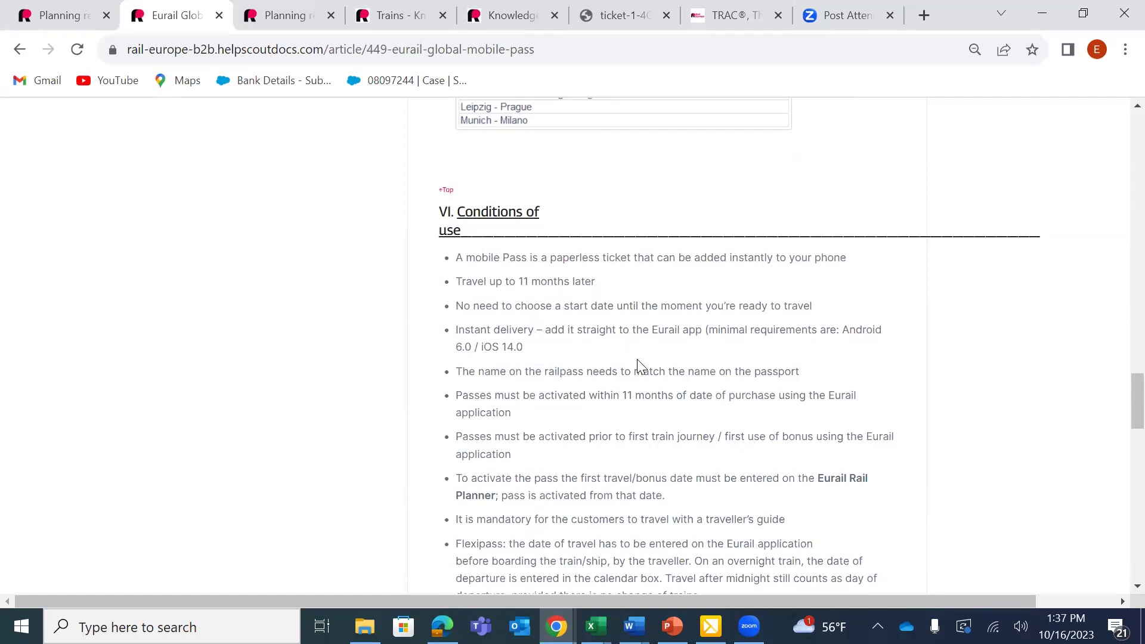
{"action": "scroll", "coordinate": [636, 365], "scroll_direction": "down", "scroll_amount": 3}
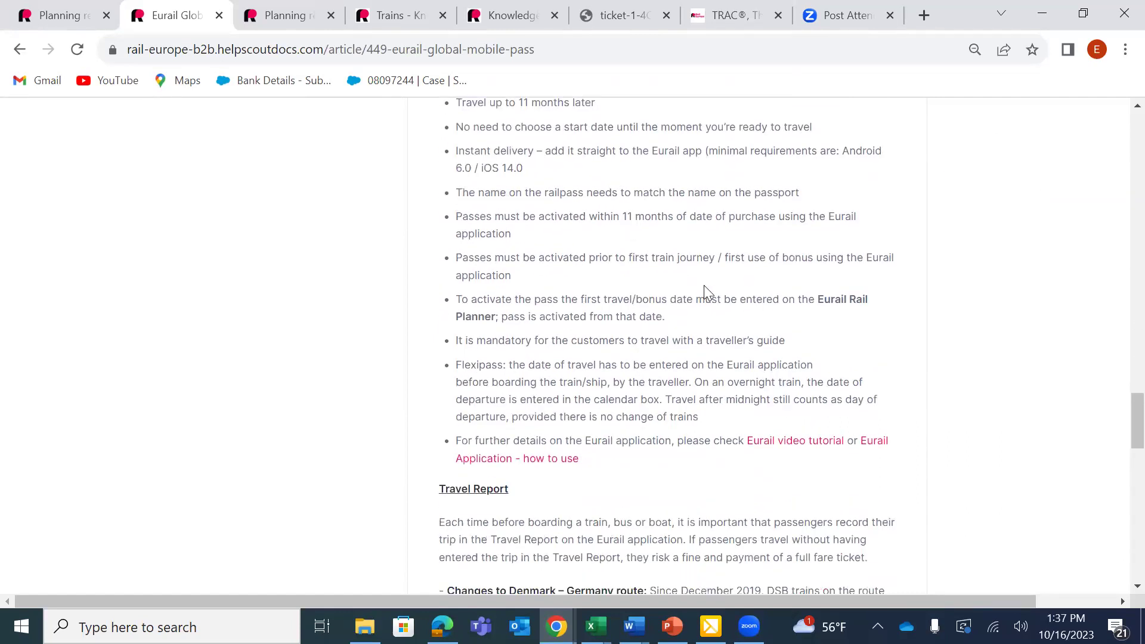
{"action": "scroll", "coordinate": [703, 292], "scroll_direction": "down", "scroll_amount": 3}
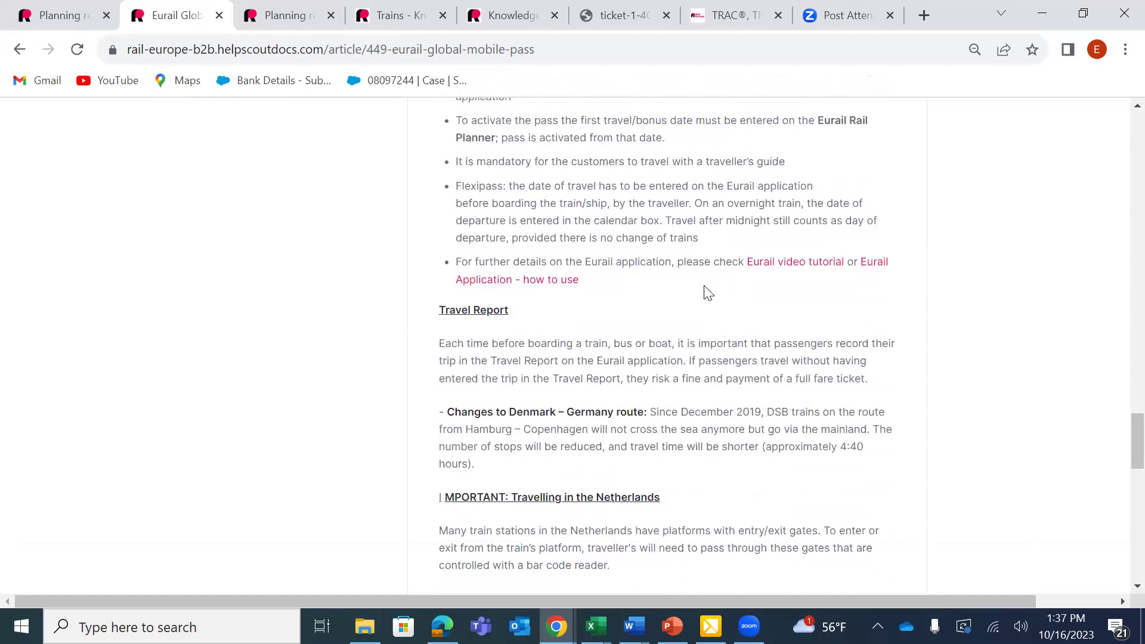
{"action": "scroll", "coordinate": [707, 292], "scroll_direction": "up", "scroll_amount": 10}
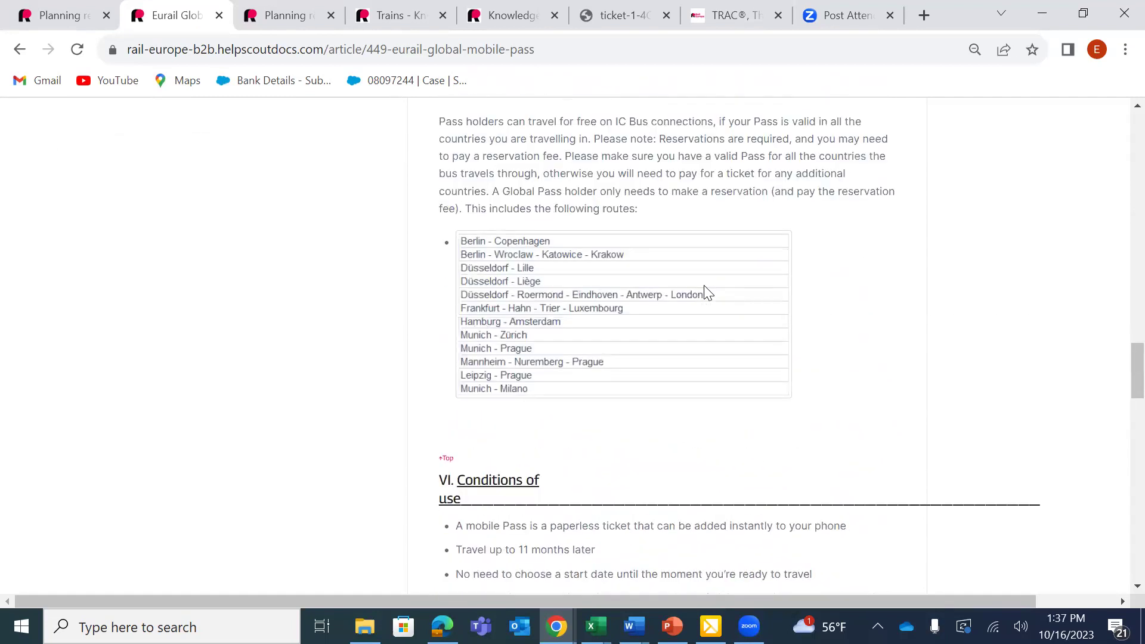
{"action": "scroll", "coordinate": [705, 292], "scroll_direction": "up", "scroll_amount": 6}
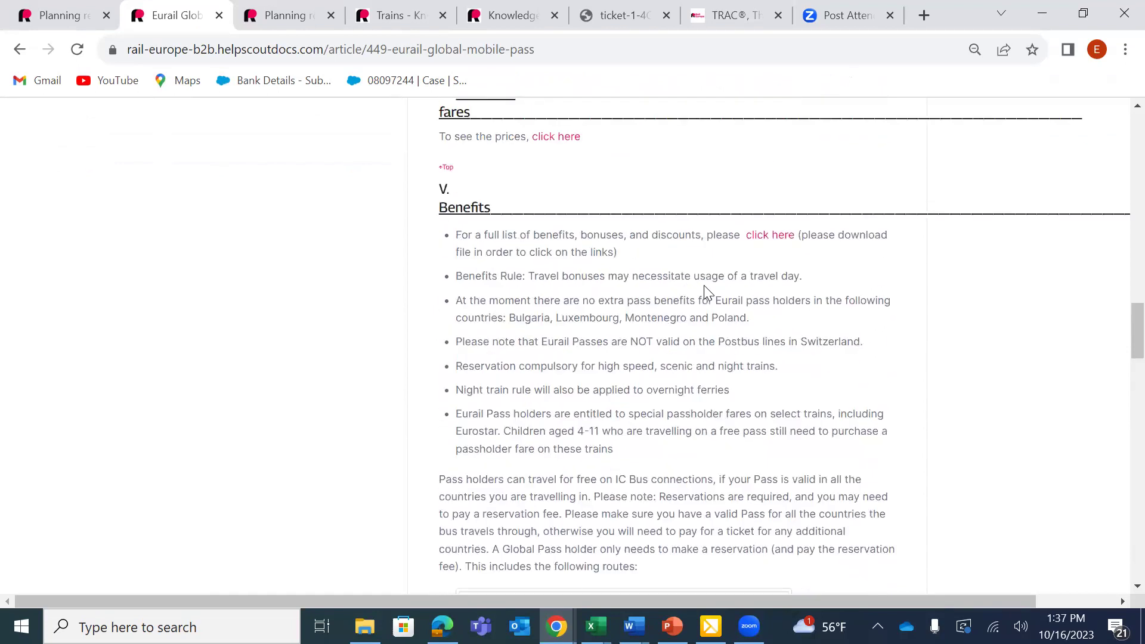
{"action": "scroll", "coordinate": [704, 285], "scroll_direction": "up", "scroll_amount": 15}
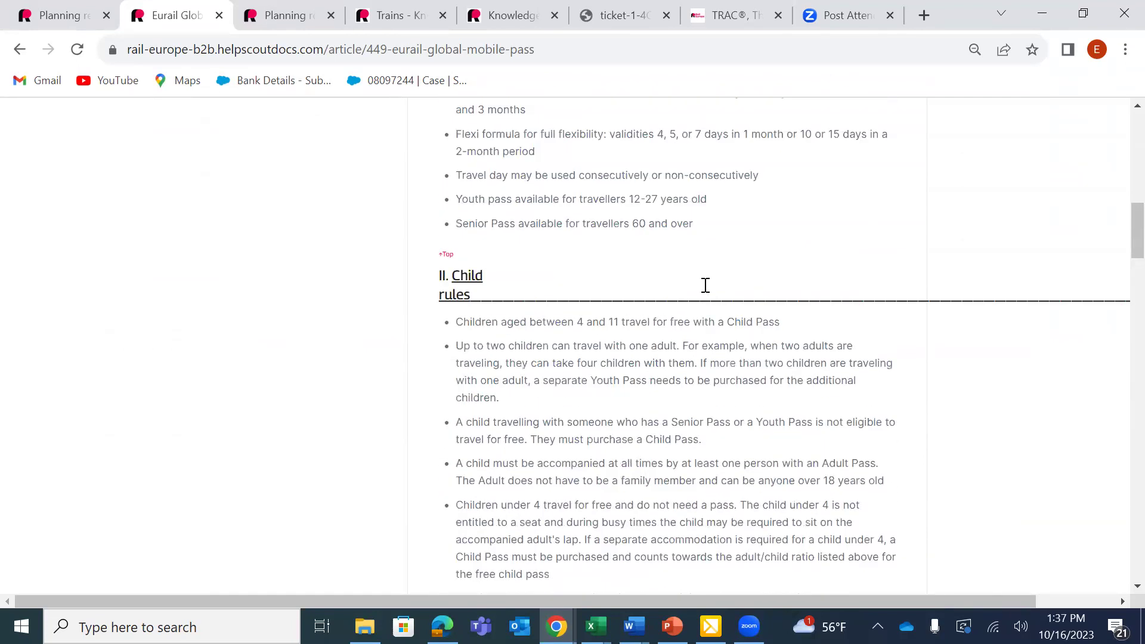
{"action": "scroll", "coordinate": [705, 286], "scroll_direction": "up", "scroll_amount": 2}
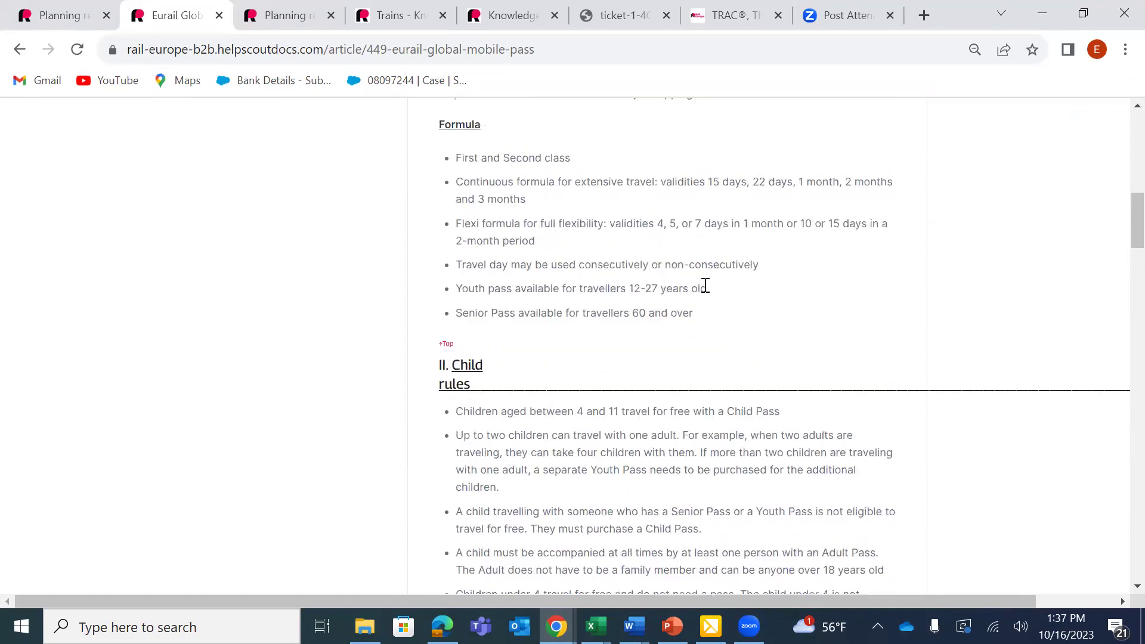
{"action": "scroll", "coordinate": [705, 286], "scroll_direction": "up", "scroll_amount": 3}
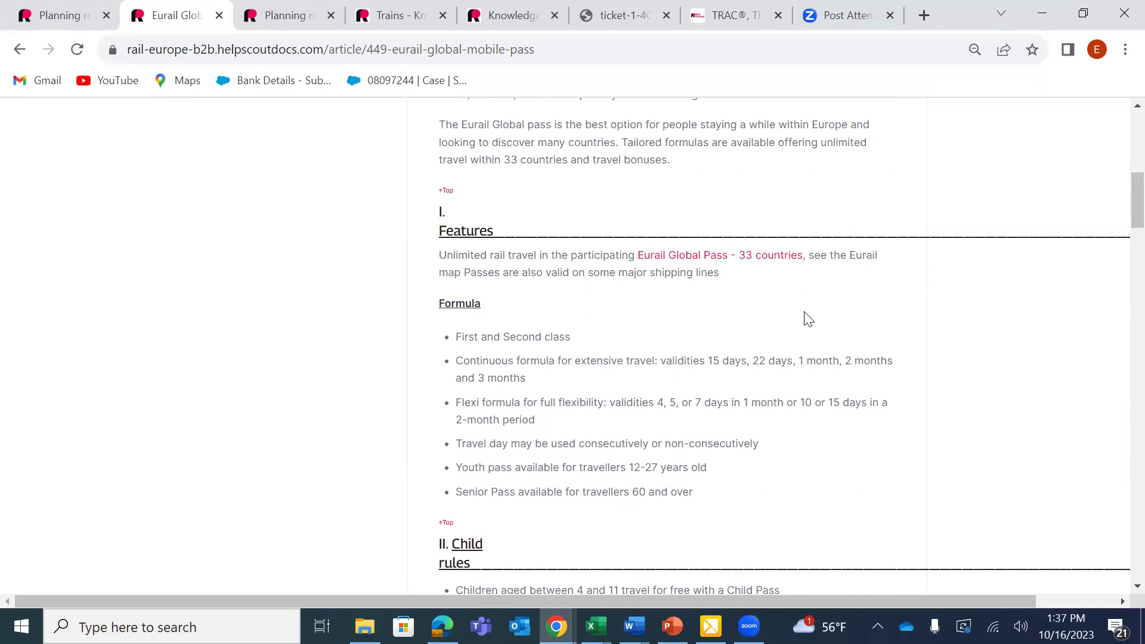
{"action": "scroll", "coordinate": [810, 319], "scroll_direction": "up", "scroll_amount": 3}
{"action": "scroll", "coordinate": [809, 319], "scroll_direction": "up", "scroll_amount": 3}
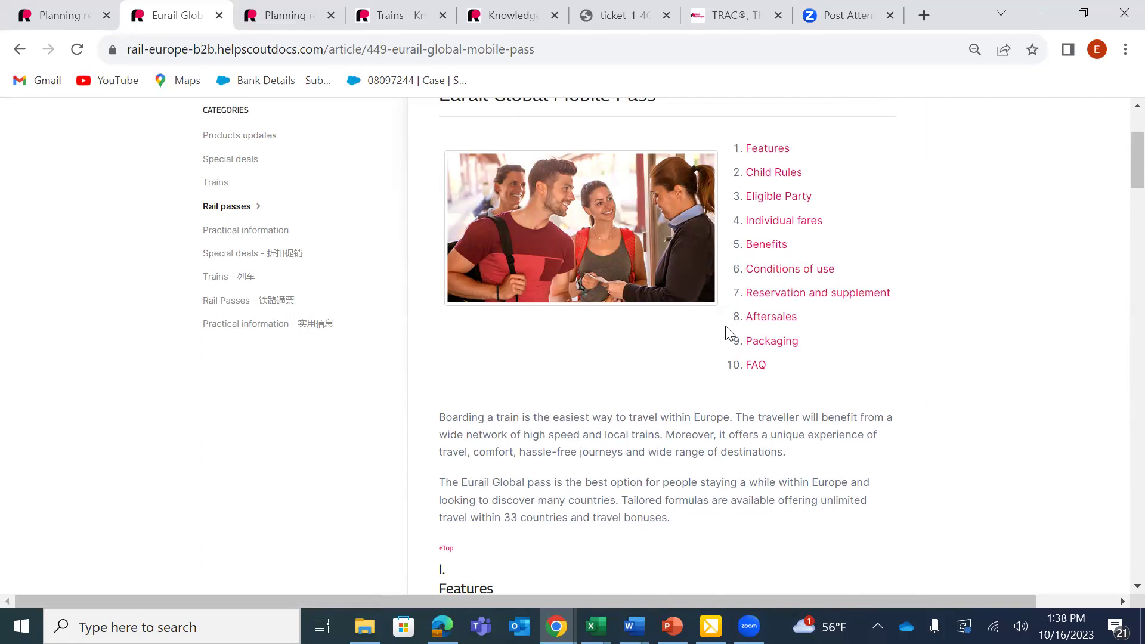
{"action": "scroll", "coordinate": [766, 389], "scroll_direction": "up", "scroll_amount": 1}
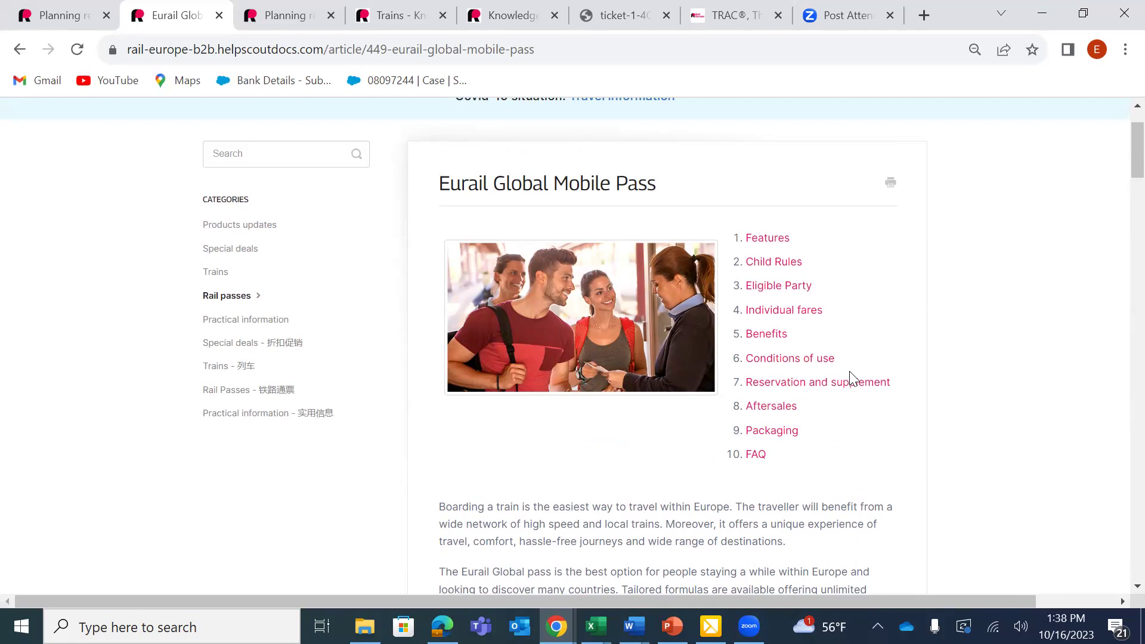
{"action": "scroll", "coordinate": [851, 378], "scroll_direction": "up", "scroll_amount": 2}
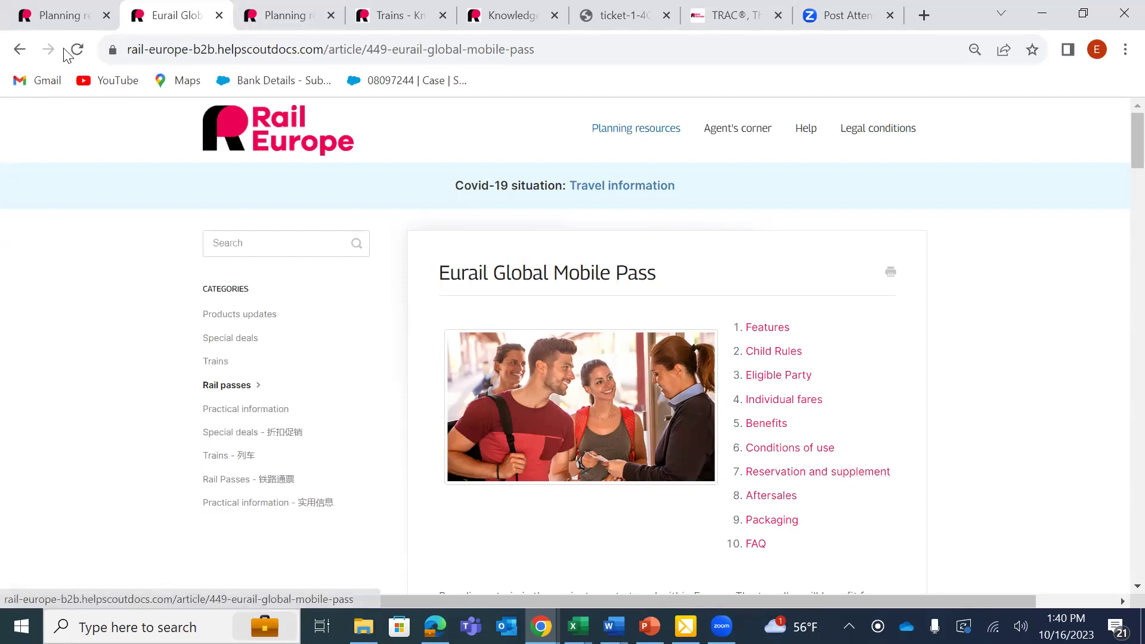
Open the agent portal's Contact form from the user account menu
{"action": "left_click", "coordinate": [59, 15]}
{"action": "scroll", "coordinate": [912, 173], "scroll_direction": "up", "scroll_amount": 8}
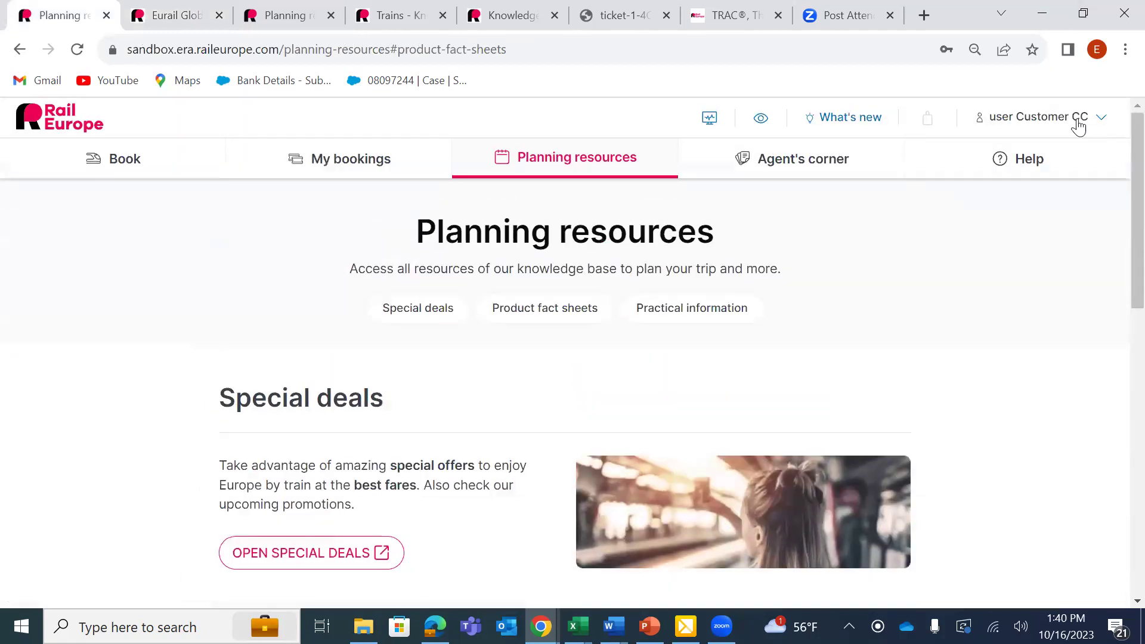
{"action": "left_click", "coordinate": [1106, 119]}
{"action": "left_click", "coordinate": [847, 424]}
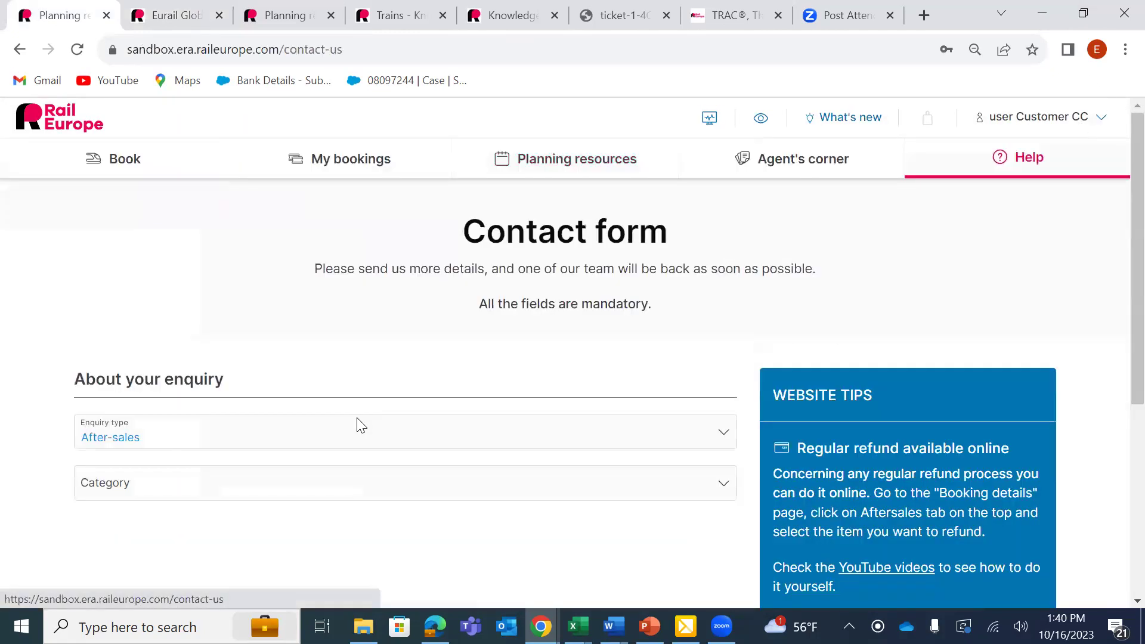
Set Enquiry type to 'Help to book AD75 / Complimentary passes' and review the form
{"action": "left_click", "coordinate": [153, 444]}
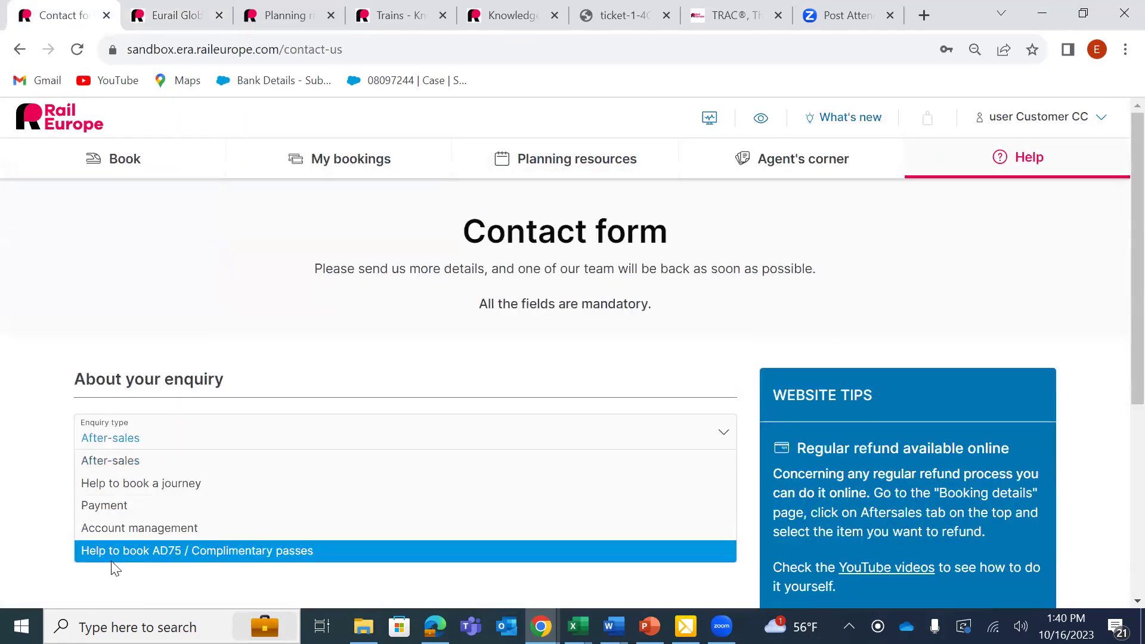
{"action": "left_click", "coordinate": [142, 551]}
{"action": "scroll", "coordinate": [178, 528], "scroll_direction": "down", "scroll_amount": 1}
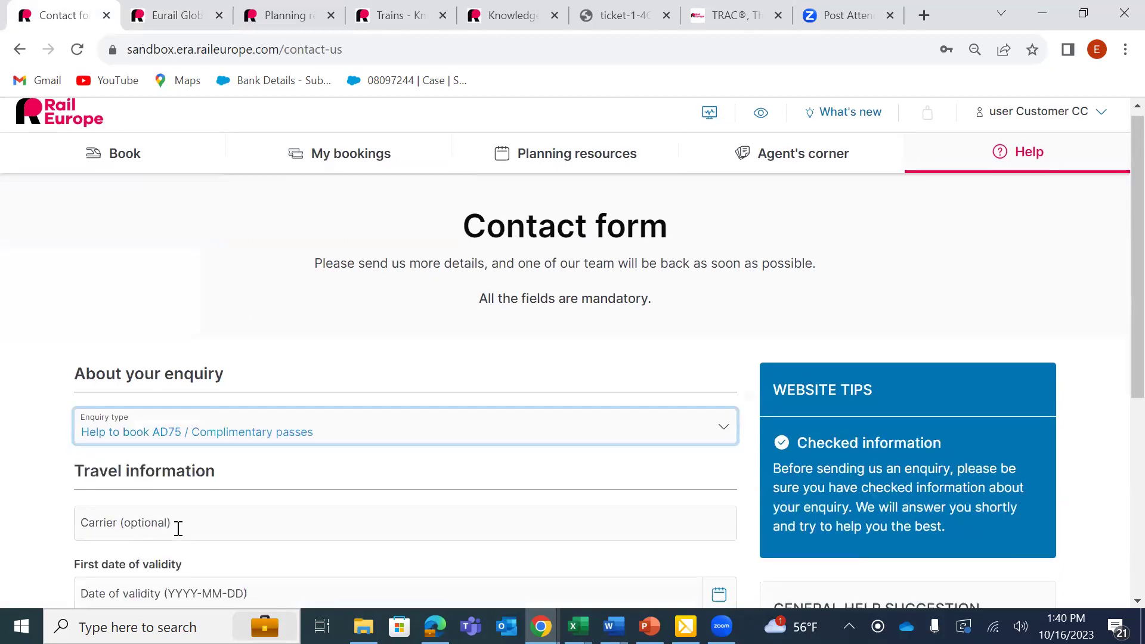
{"action": "scroll", "coordinate": [178, 528], "scroll_direction": "down", "scroll_amount": 3}
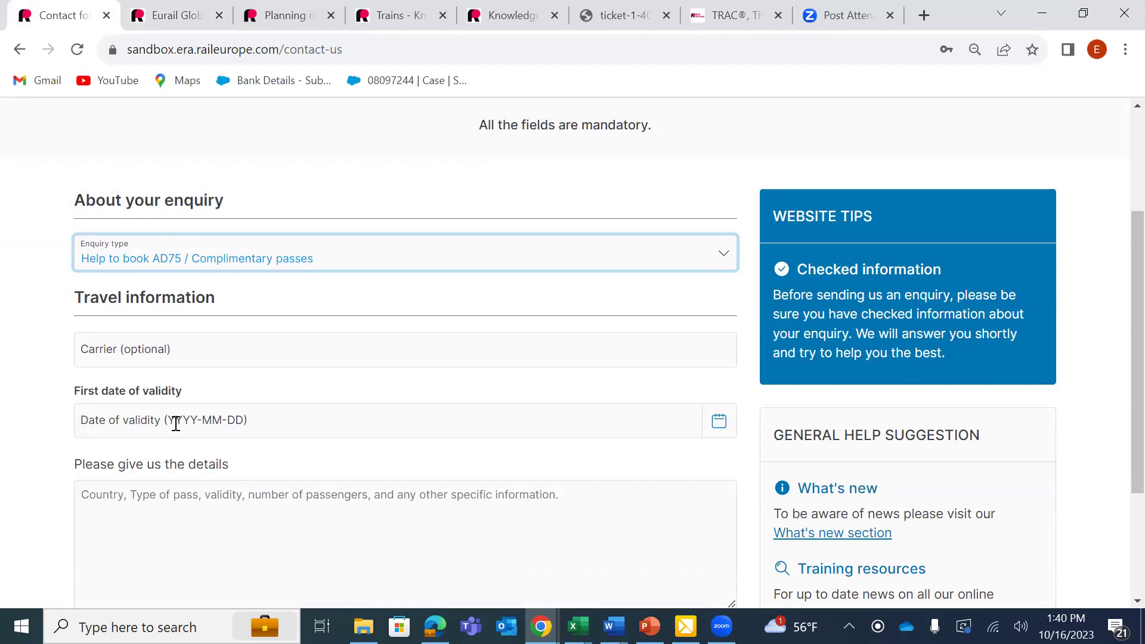
{"action": "scroll", "coordinate": [265, 413], "scroll_direction": "down", "scroll_amount": 1}
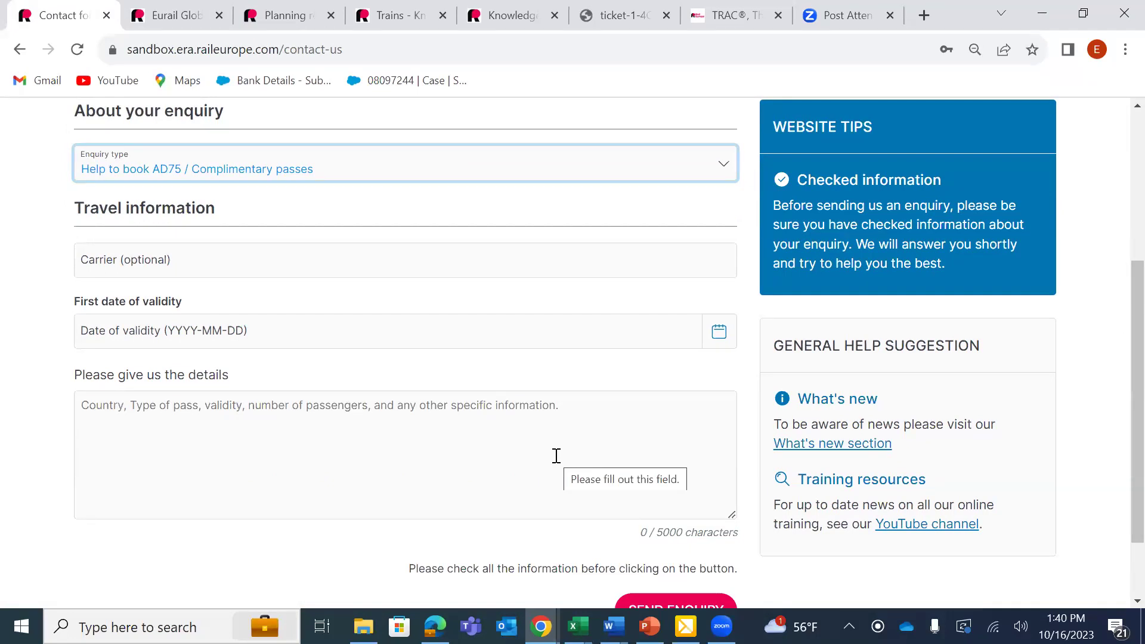
{"action": "scroll", "coordinate": [556, 455], "scroll_direction": "down", "scroll_amount": 1}
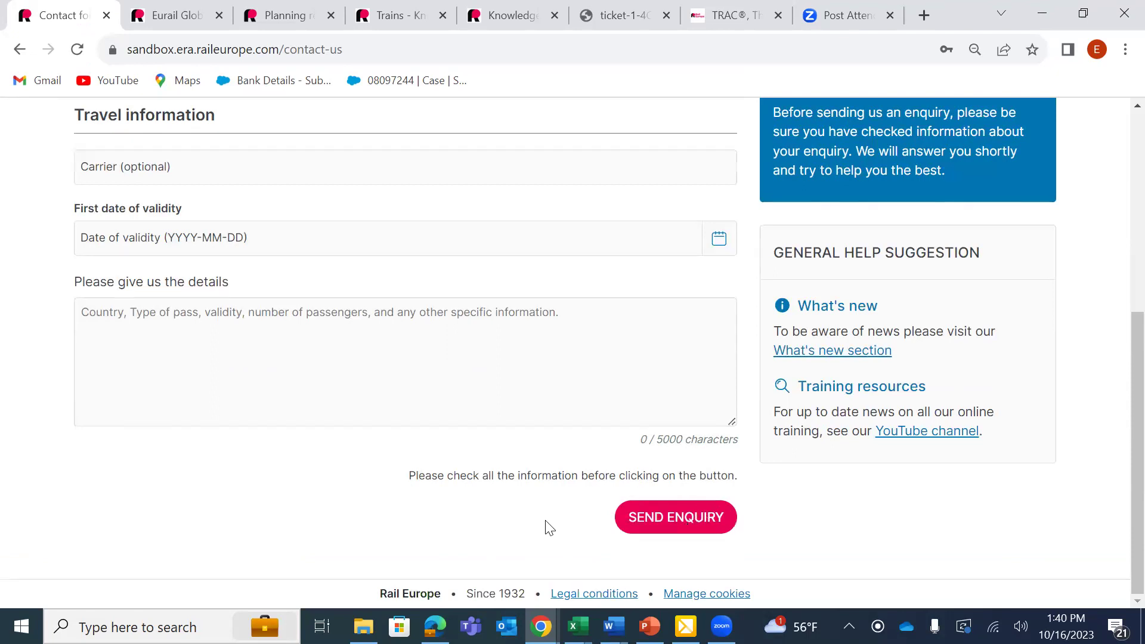
{"action": "scroll", "coordinate": [481, 424], "scroll_direction": "up", "scroll_amount": 4}
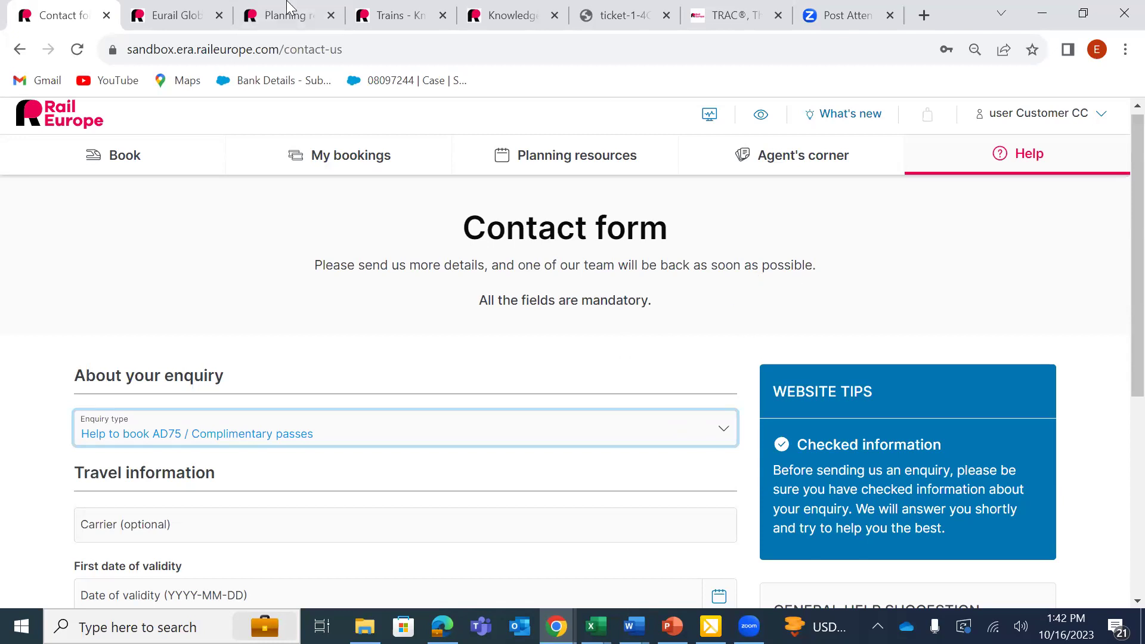
Move from the Trains knowledge base tab to the Zoom post-attendee page
{"action": "key", "text": "ctrl+4"}
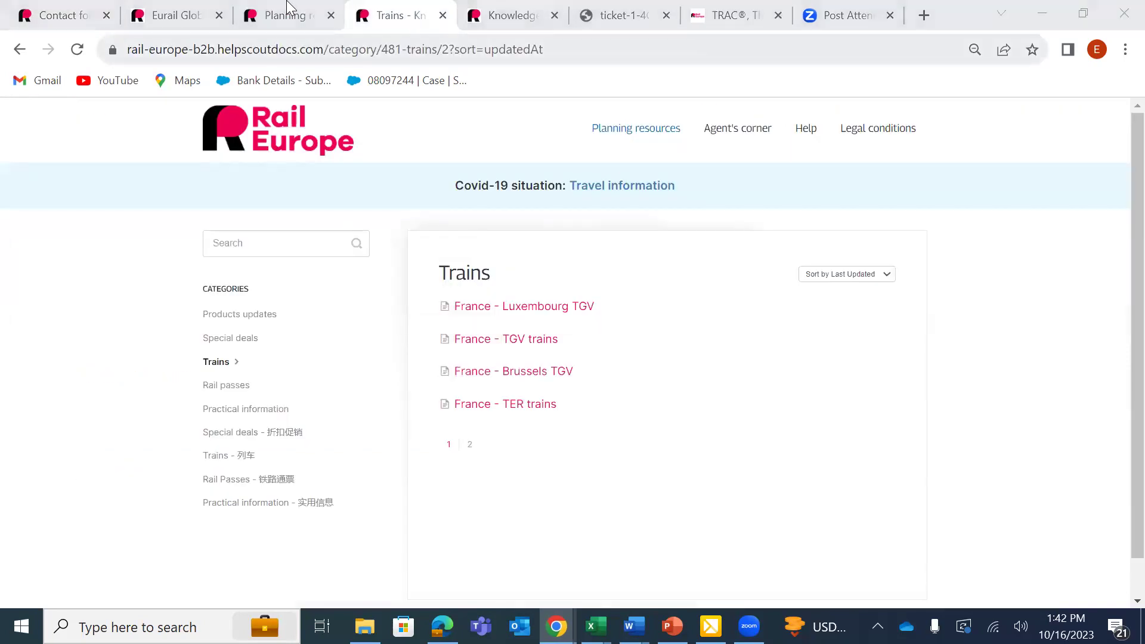
{"action": "left_click", "coordinate": [822, 8]}
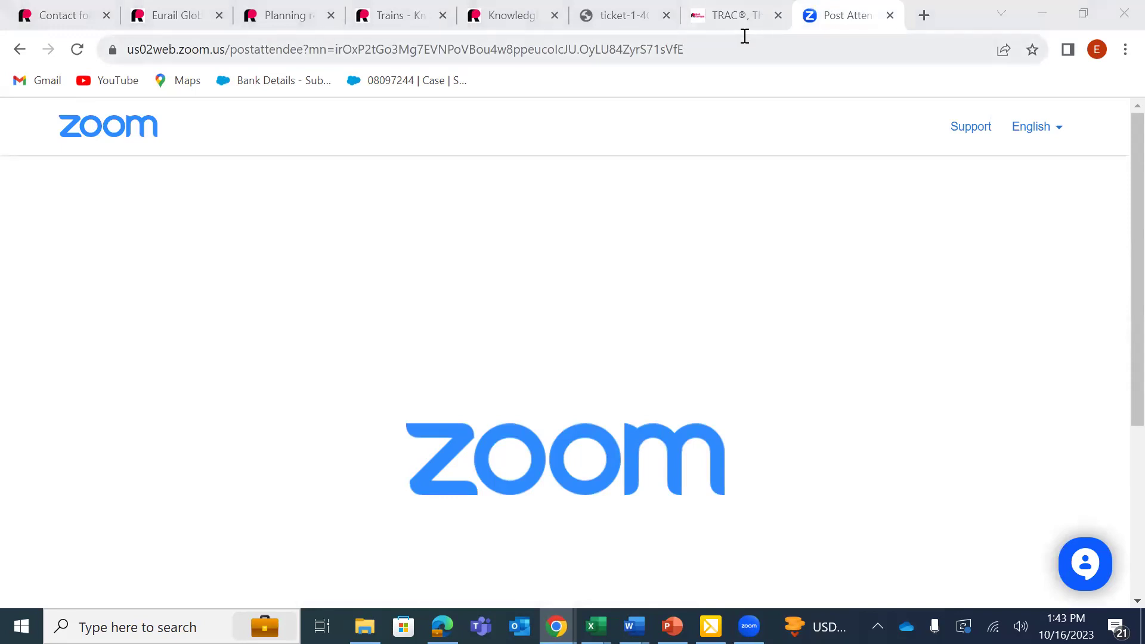
Log in to TRAC Online Training, correcting the password after it was rejected
{"action": "left_click", "coordinate": [731, 18]}
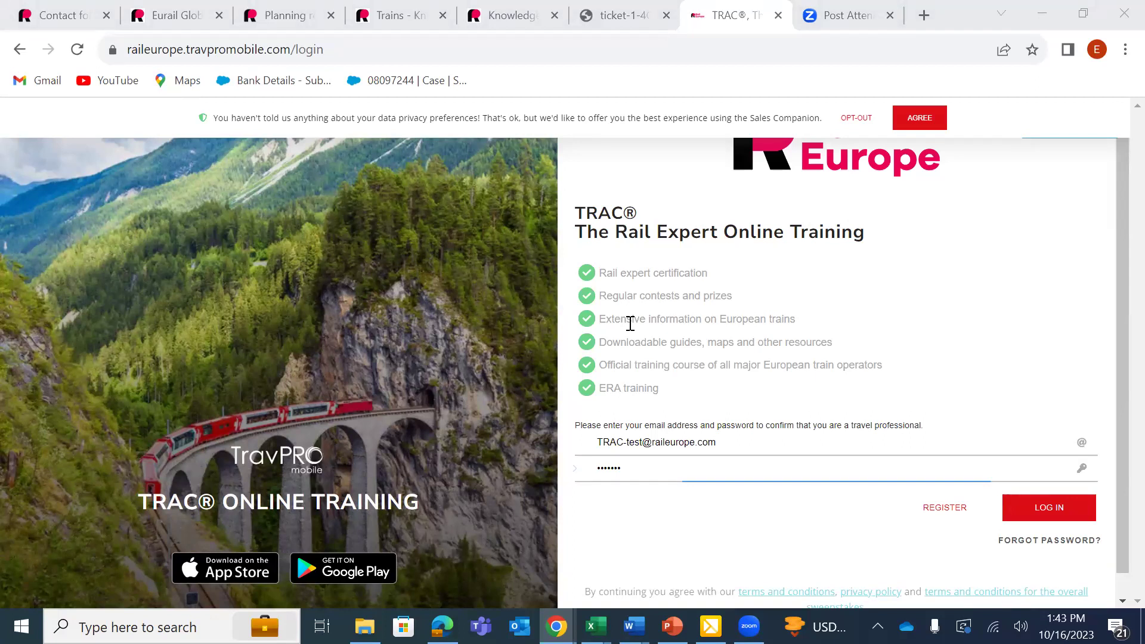
{"action": "left_click", "coordinate": [945, 509]}
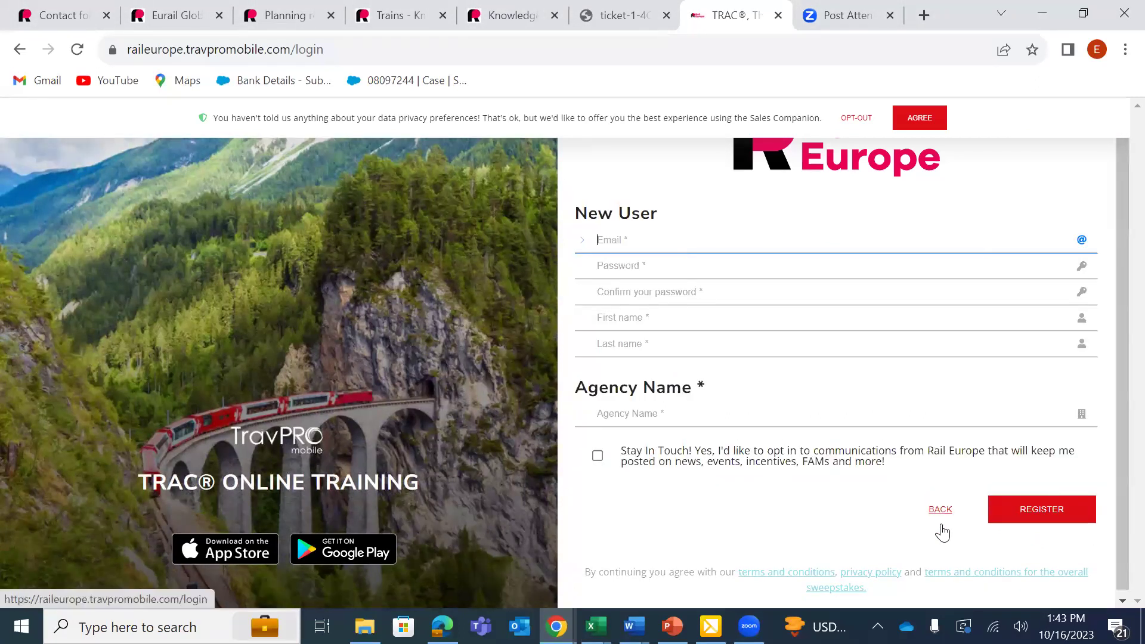
{"action": "left_click", "coordinate": [944, 511]}
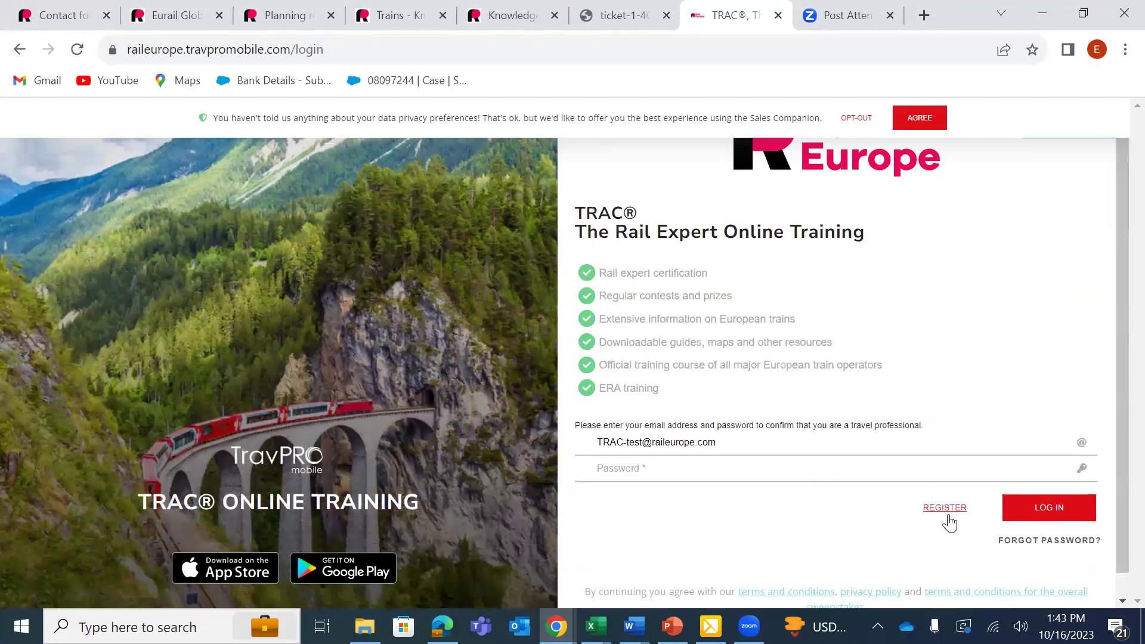
{"action": "left_click", "coordinate": [621, 469]}
{"action": "type", "text": "••••••"}
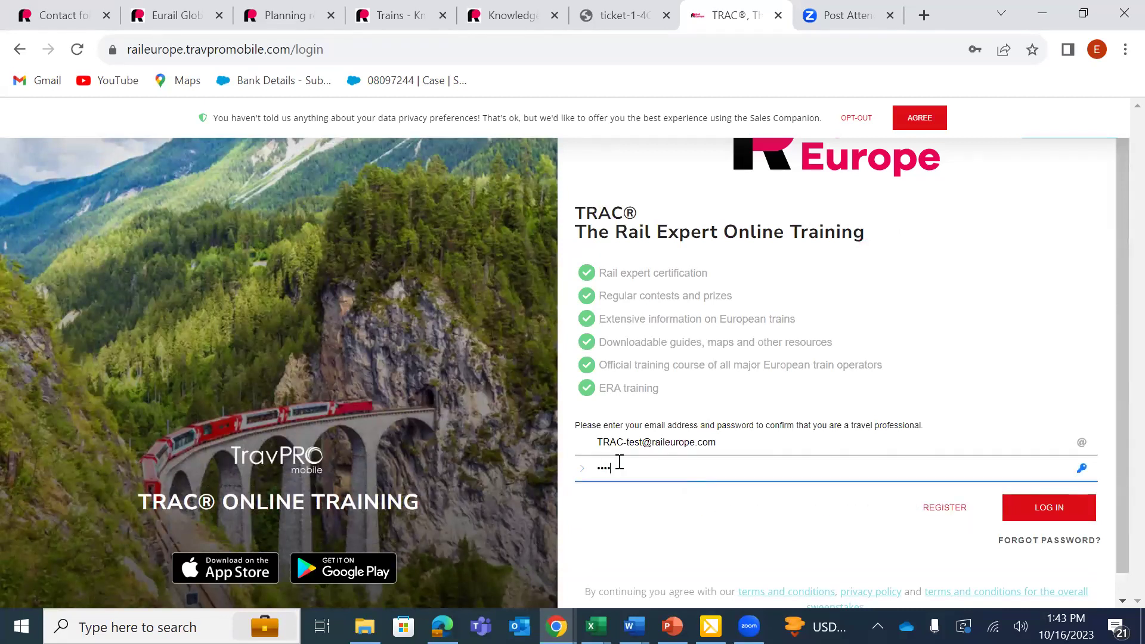
{"action": "key", "text": "BackSpace"}
{"action": "key", "text": "BackSpace"}
{"action": "key", "text": "BackSpace"}
{"action": "key", "text": "BackSpace"}
{"action": "key", "text": "BackSpace"}
{"action": "key", "text": "BackSpace"}
{"action": "type", "text": "•••••••••"}
{"action": "left_click", "coordinate": [1039, 508]}
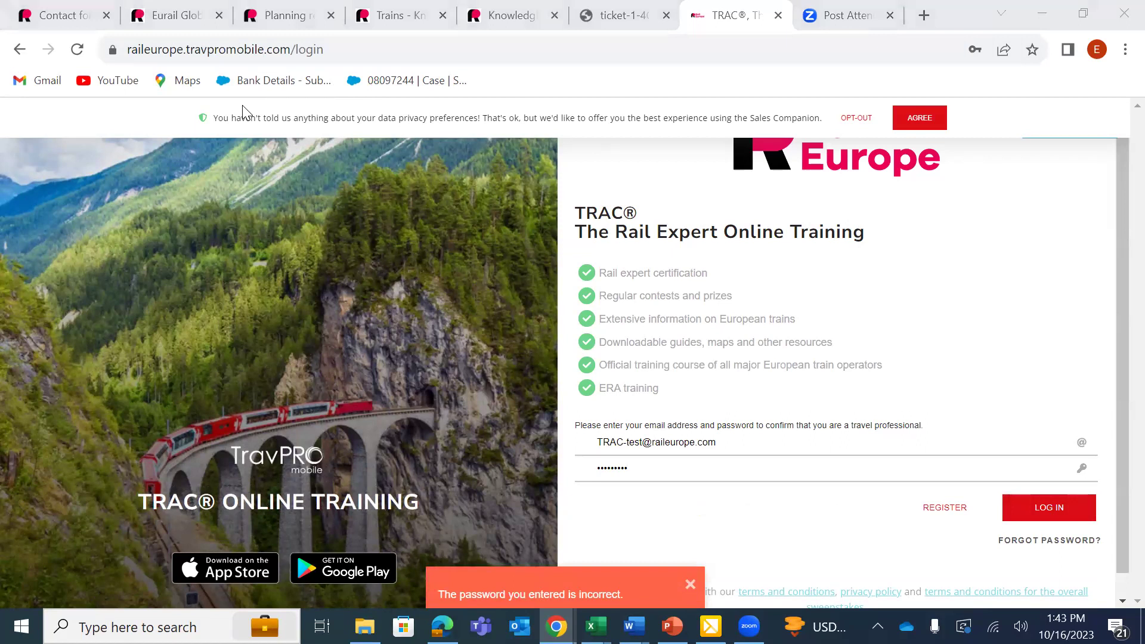
{"action": "key", "text": "BackSpace"}
{"action": "key", "text": "BackSpace"}
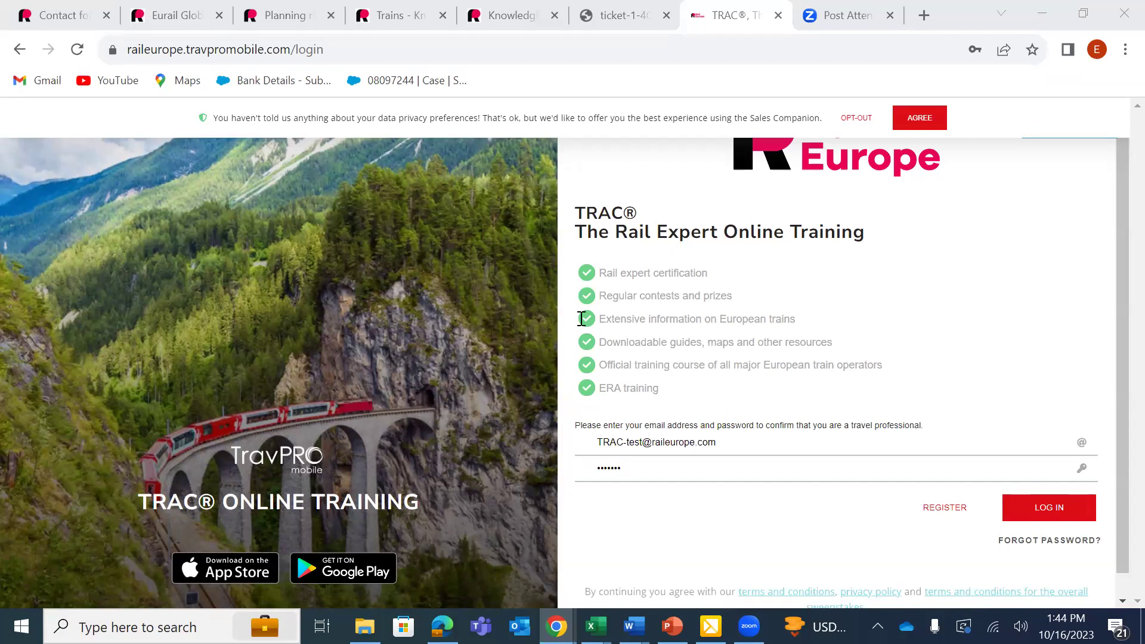
{"action": "left_click", "coordinate": [1063, 507]}
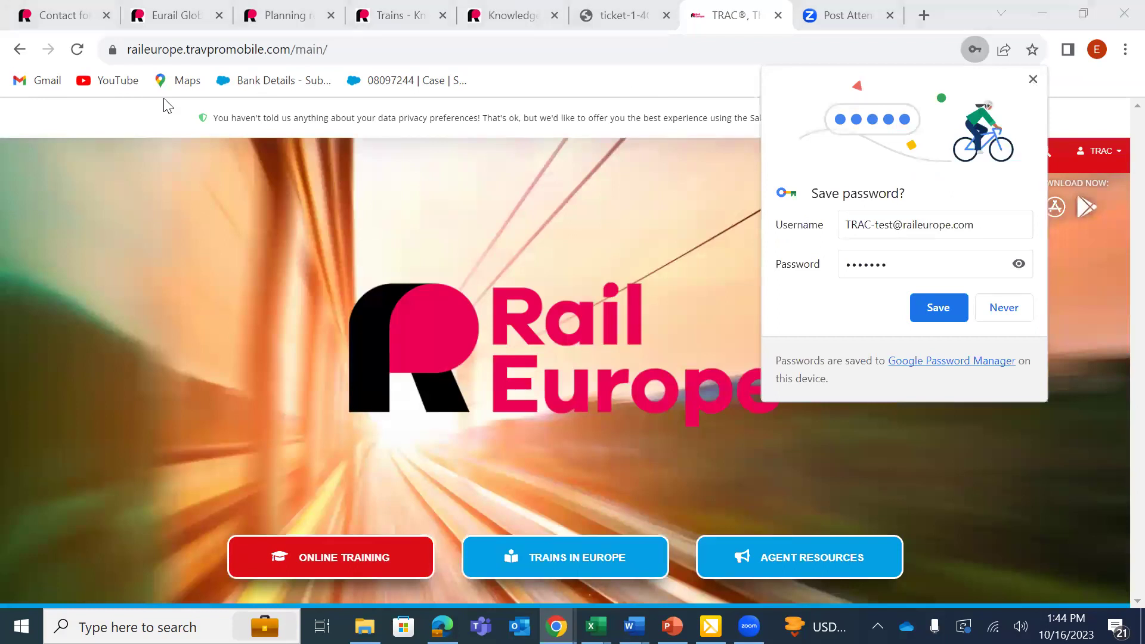
Open Online Training and scroll to the completed Partner Modules like SNCF, Eurail and Eurostar
{"action": "left_click", "coordinate": [391, 508]}
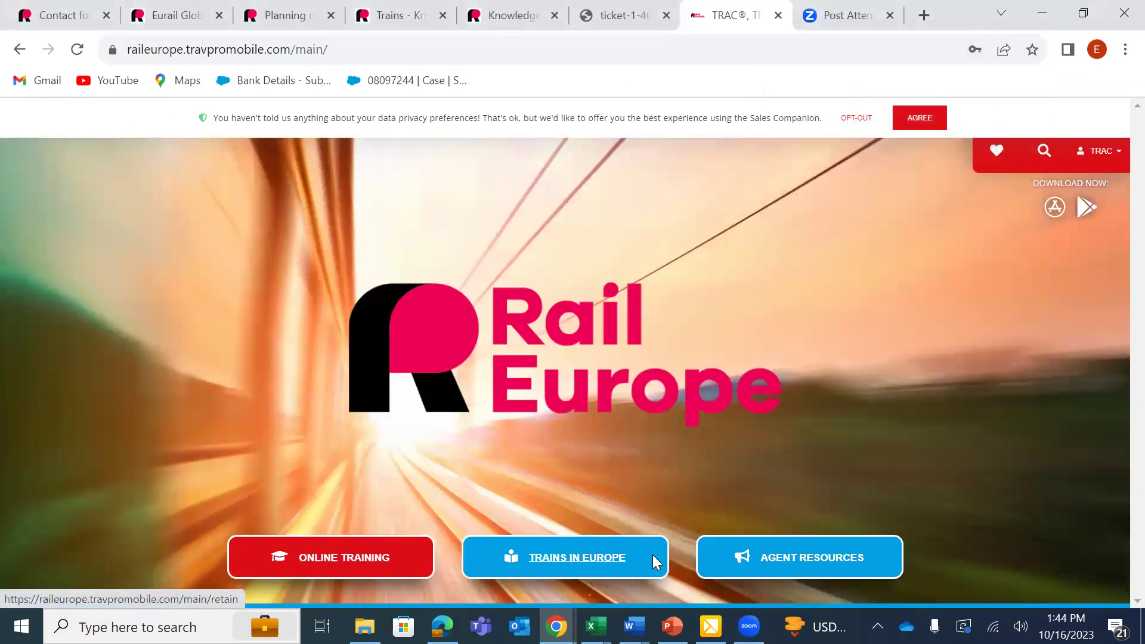
{"action": "left_click", "coordinate": [323, 550]}
{"action": "left_click", "coordinate": [572, 422]}
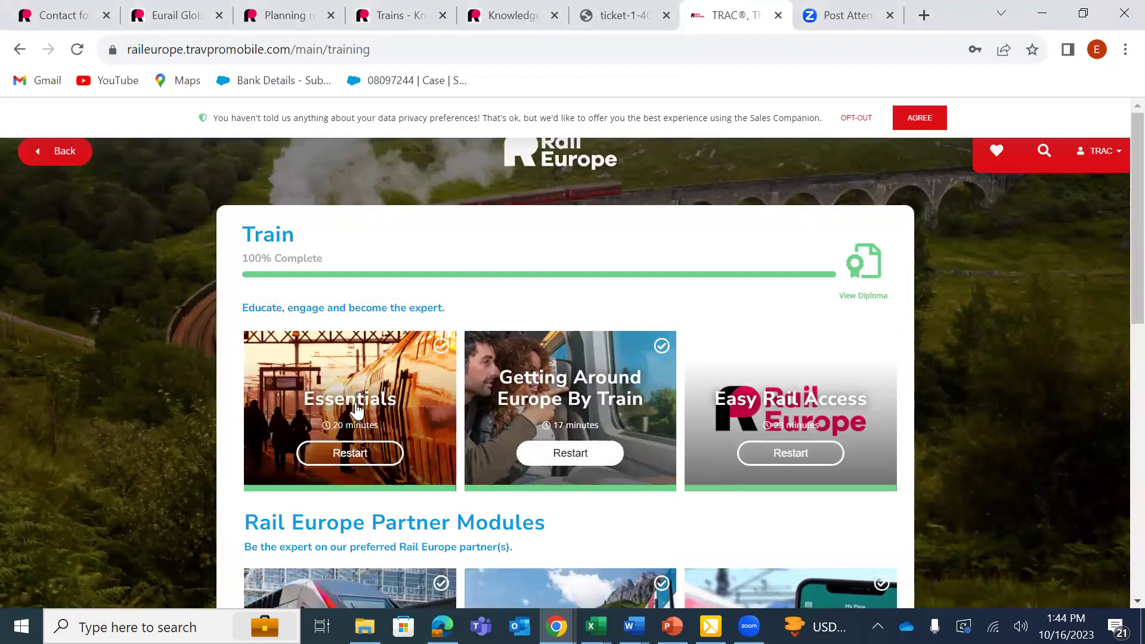
{"action": "scroll", "coordinate": [586, 420], "scroll_direction": "down", "scroll_amount": 5}
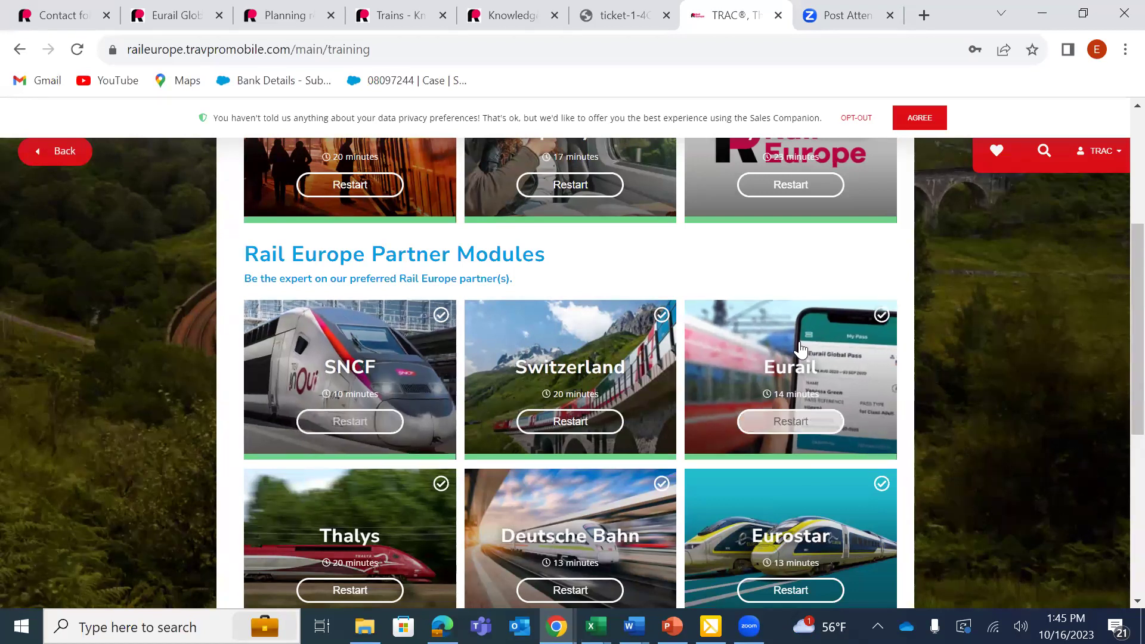
{"action": "scroll", "coordinate": [917, 399], "scroll_direction": "down", "scroll_amount": 5}
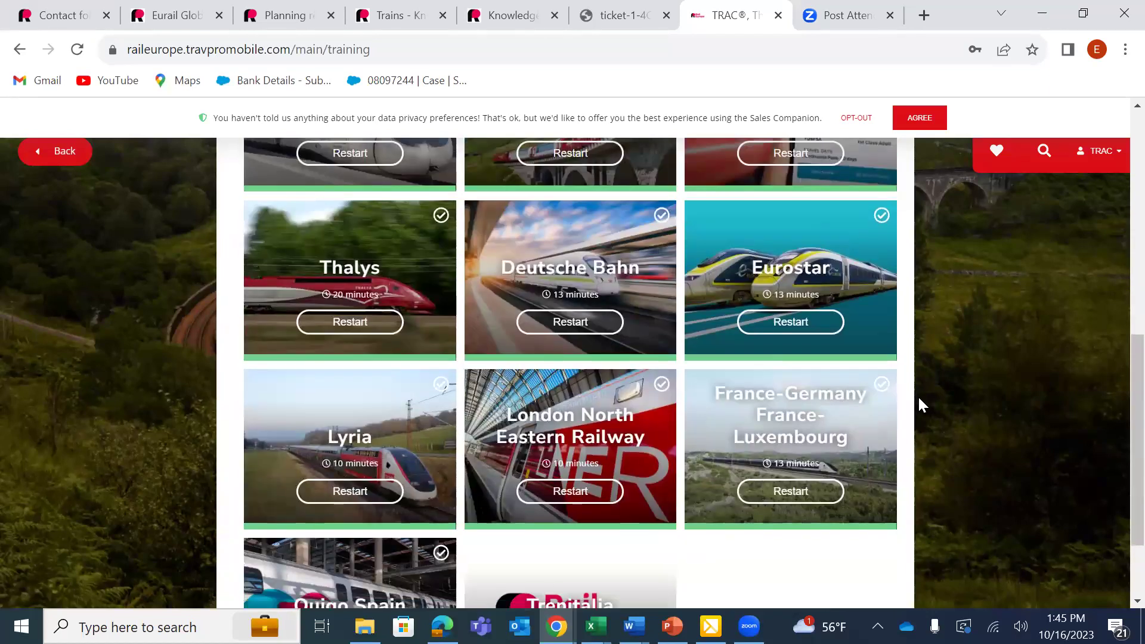
{"action": "scroll", "coordinate": [919, 399], "scroll_direction": "down", "scroll_amount": 2}
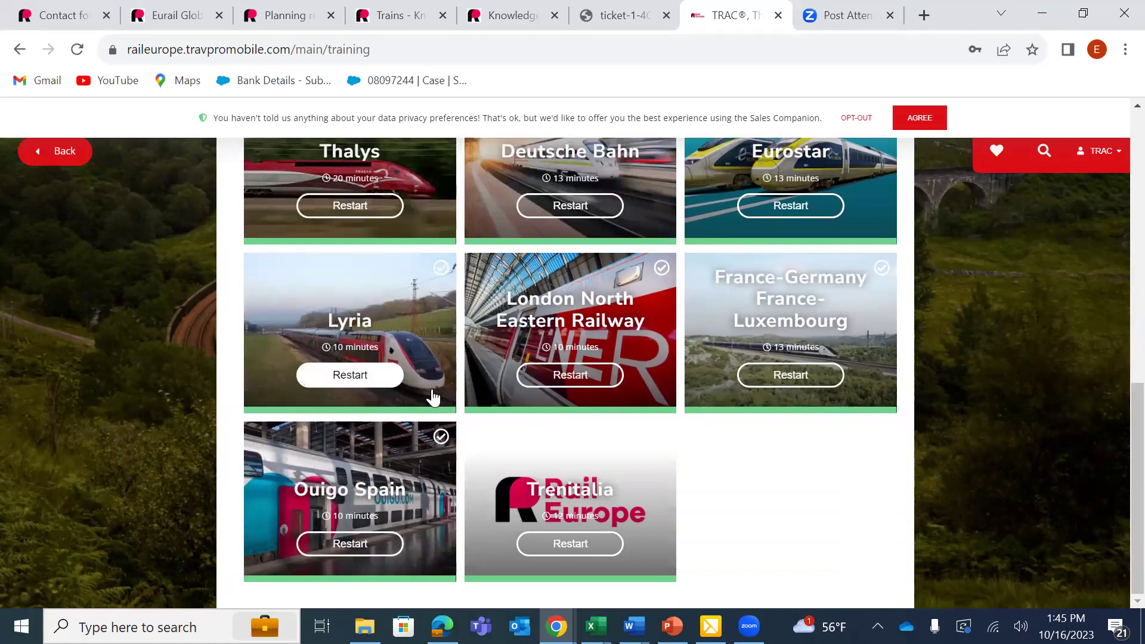
{"action": "scroll", "coordinate": [793, 399], "scroll_direction": "up", "scroll_amount": 4}
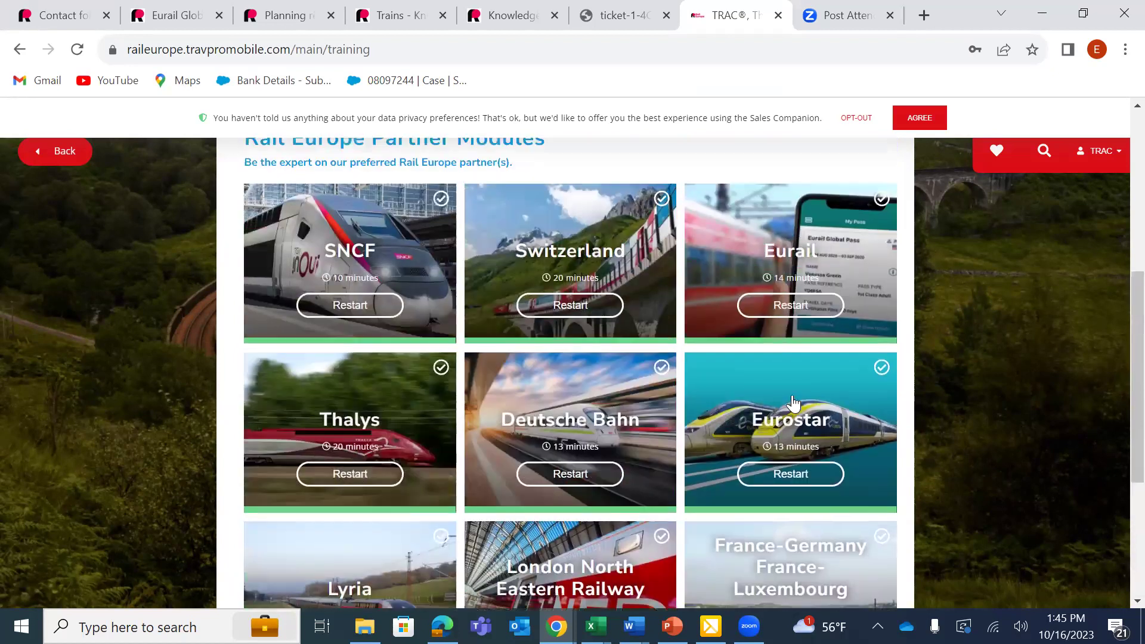
{"action": "scroll", "coordinate": [793, 404], "scroll_direction": "up", "scroll_amount": 3}
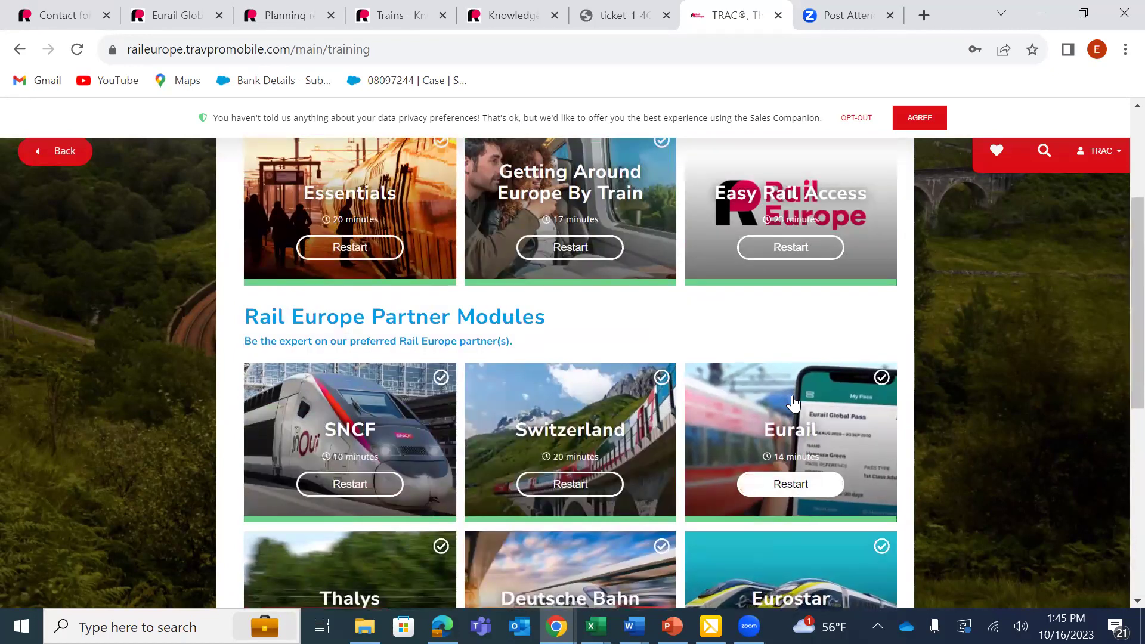
{"action": "scroll", "coordinate": [501, 346], "scroll_direction": "up", "scroll_amount": 3}
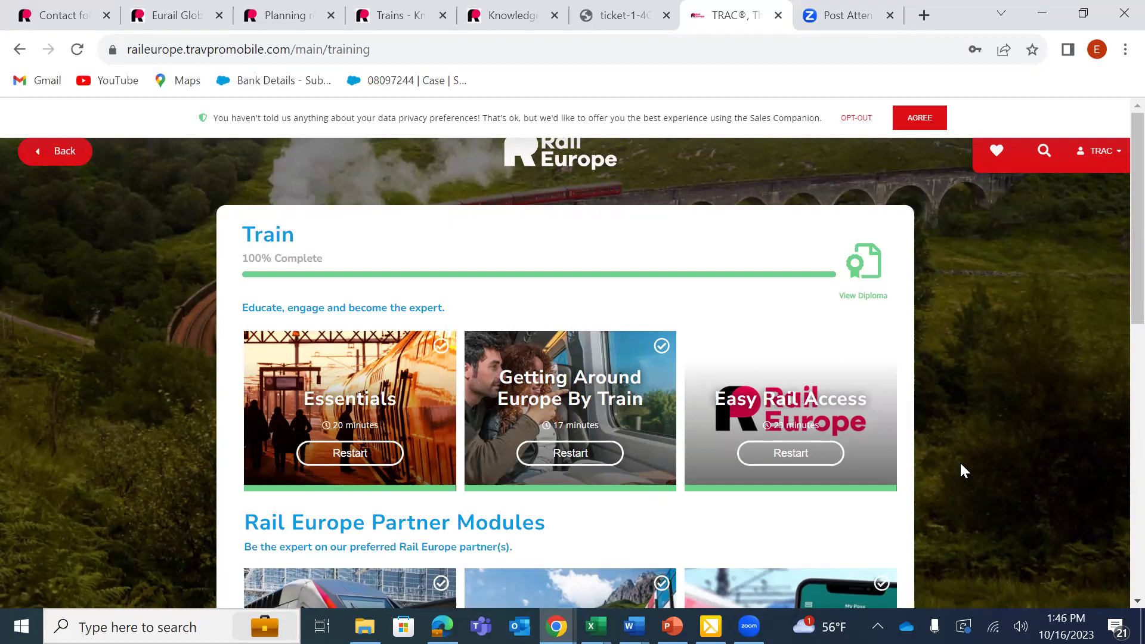
Go back to the TRAC Rail Europe main page with Online Training, Trains in Europe and Agent Resources
{"action": "left_click", "coordinate": [43, 153]}
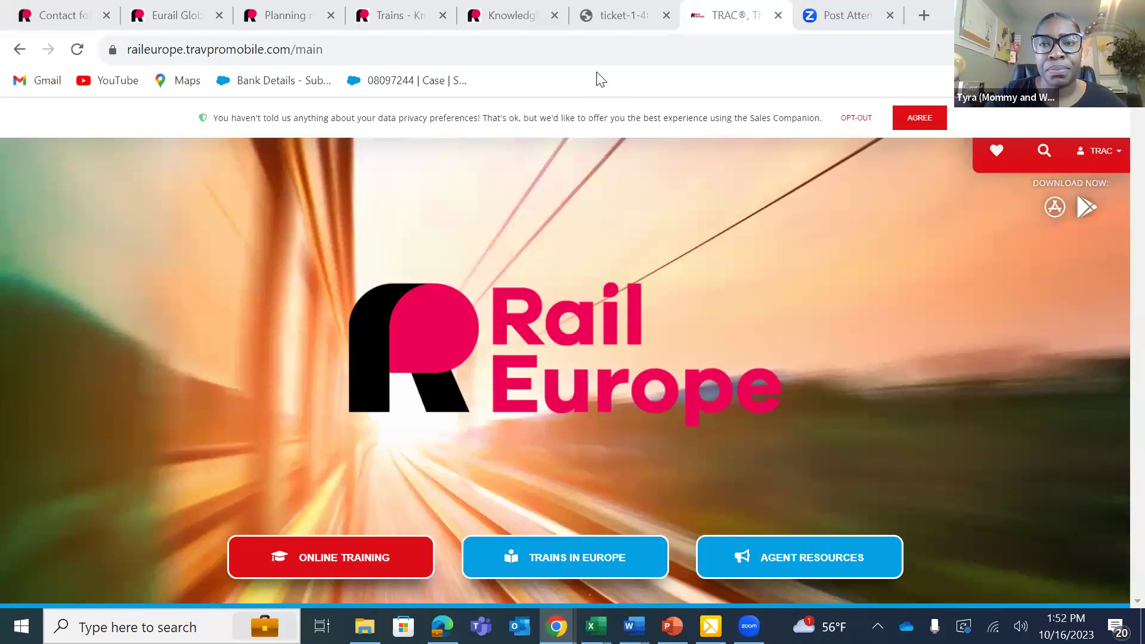
Switch from the ERA contact form to the blank one-way ticket search form
{"action": "left_click", "coordinate": [33, 16]}
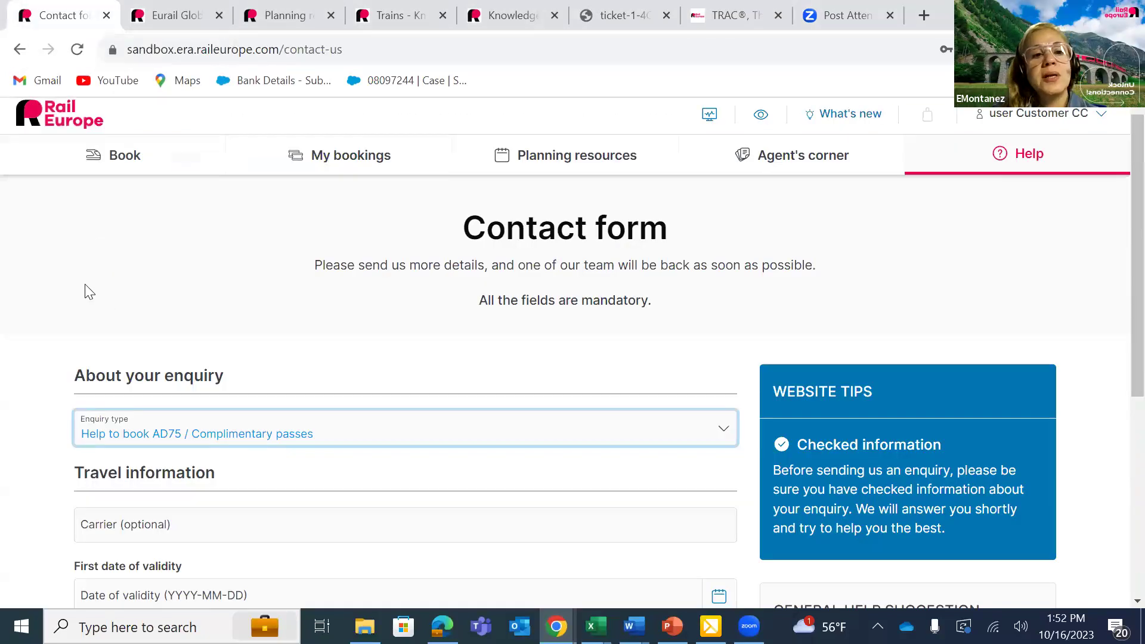
{"action": "left_click", "coordinate": [117, 156]}
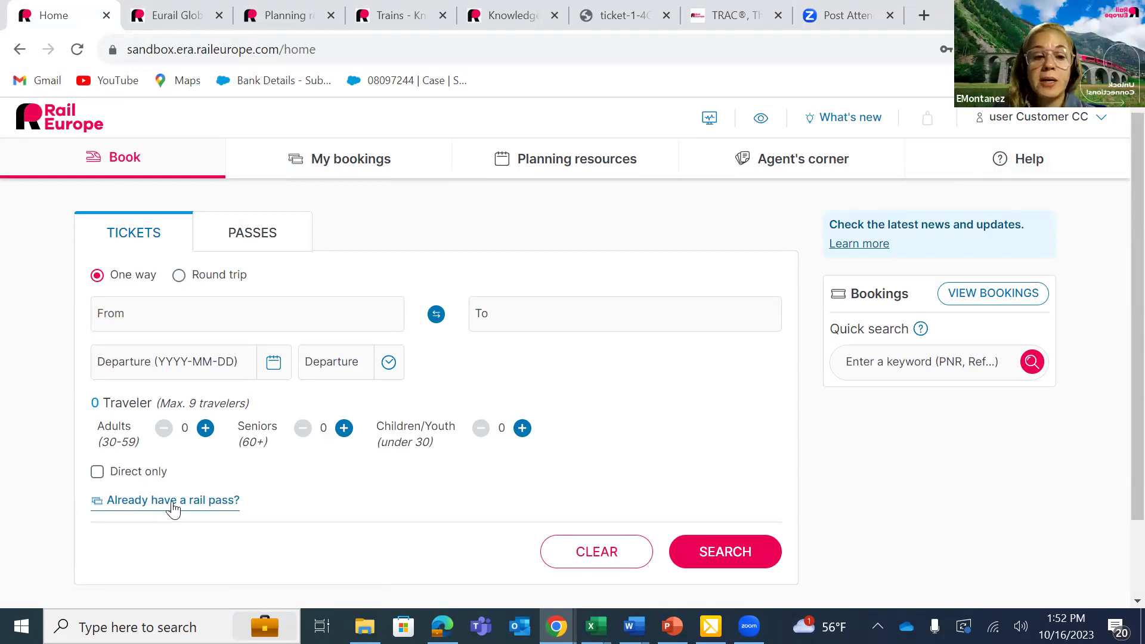
Add an existing Eurail Global pass 1st class to the search
{"action": "left_click", "coordinate": [172, 505]}
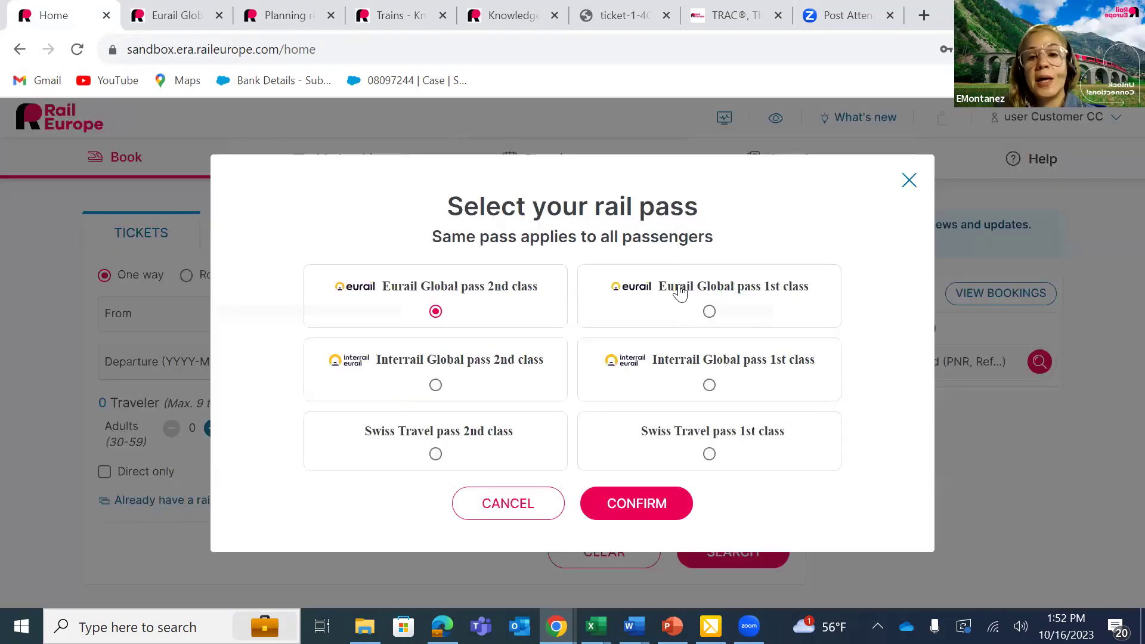
{"action": "left_click", "coordinate": [710, 310]}
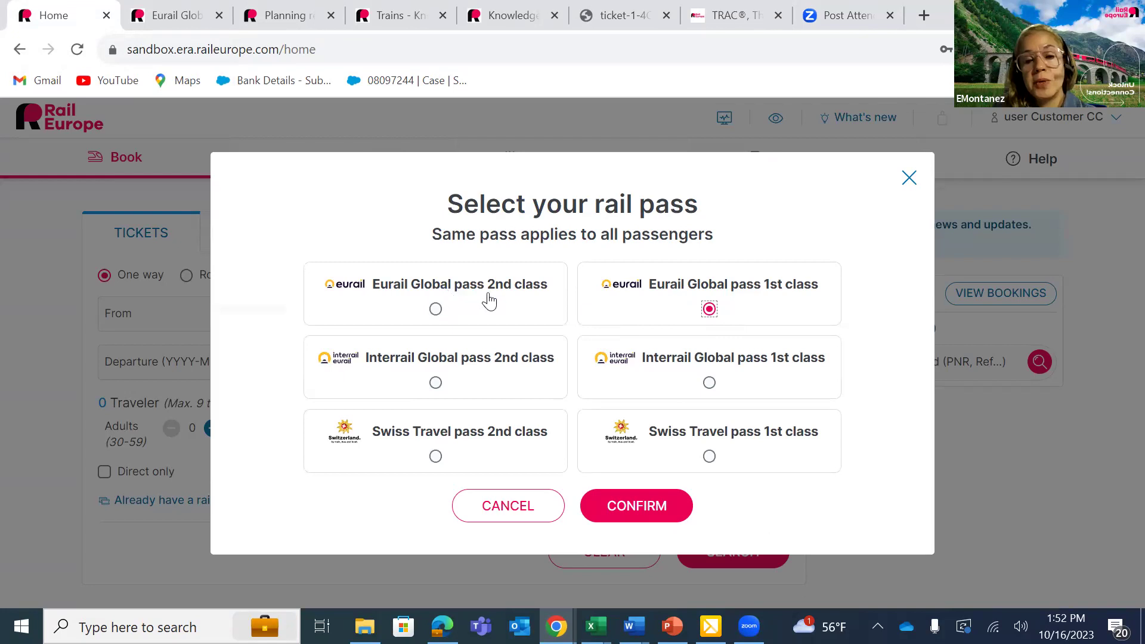
{"action": "left_click", "coordinate": [641, 511]}
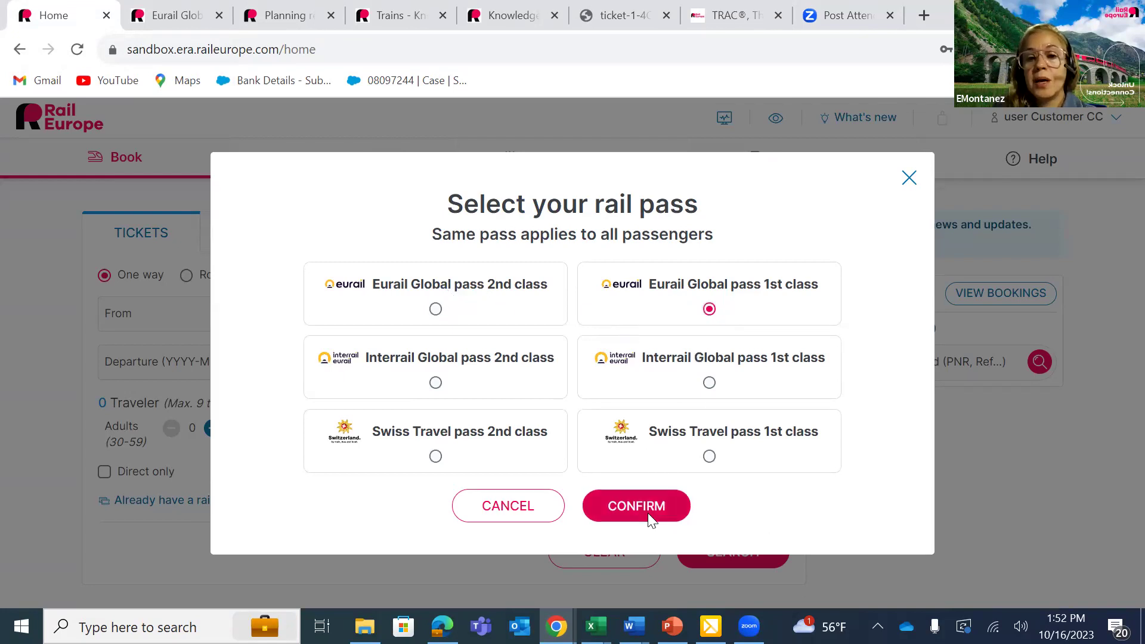
Enter PARIS as origin and London (All stations) as destination
{"action": "left_click", "coordinate": [155, 314]}
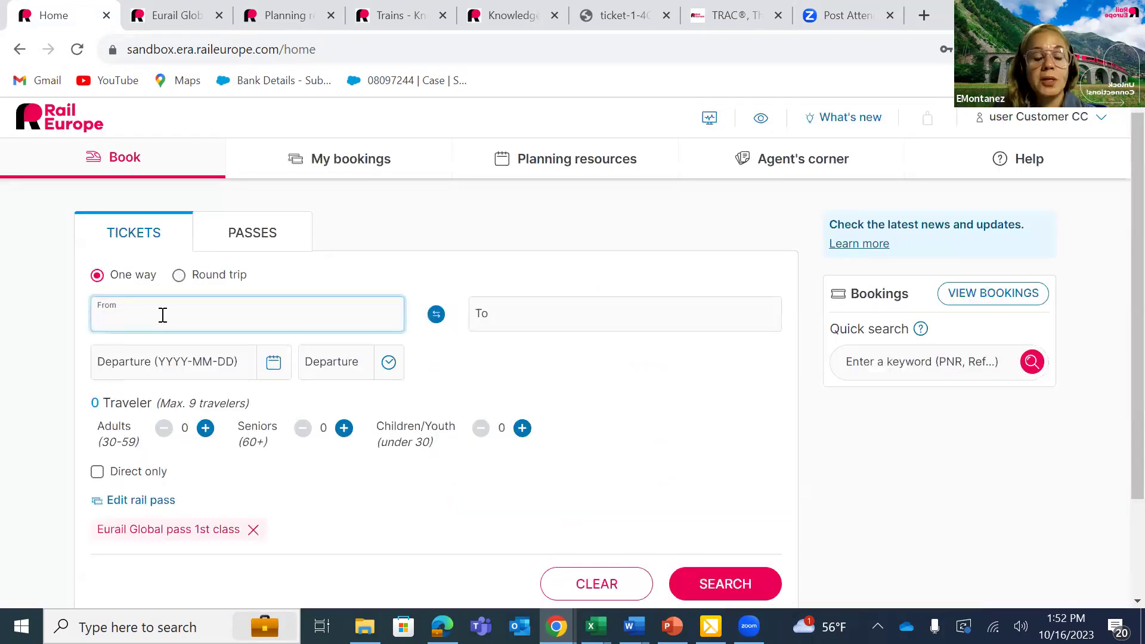
{"action": "type", "text": "PARIS"}
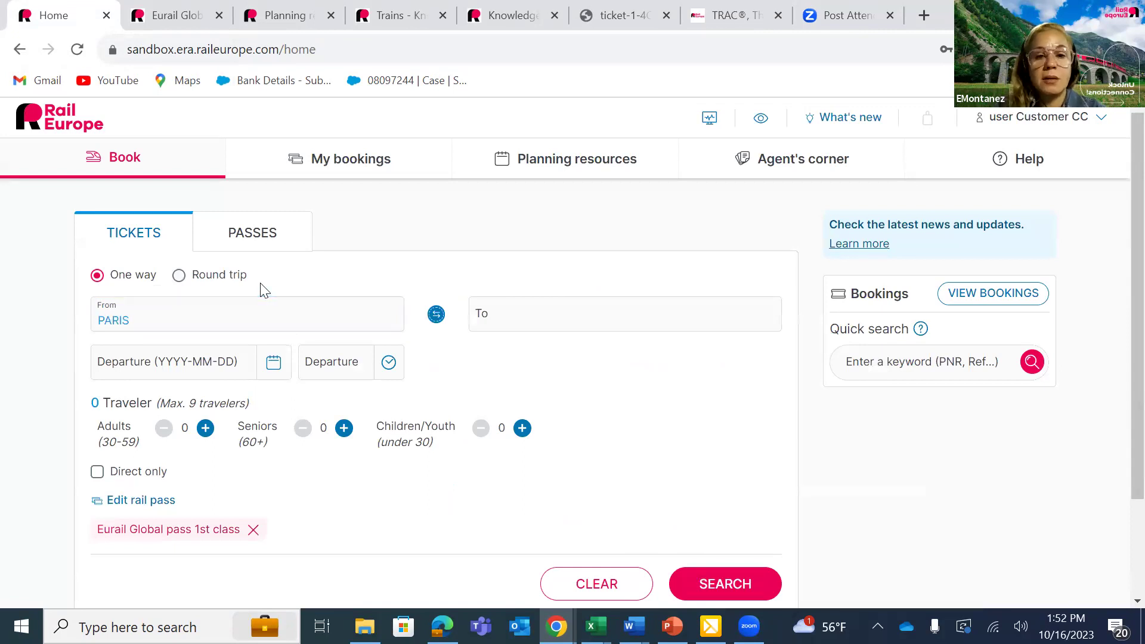
{"action": "key", "text": "Tab"}
{"action": "type", "text": "LONDON"}
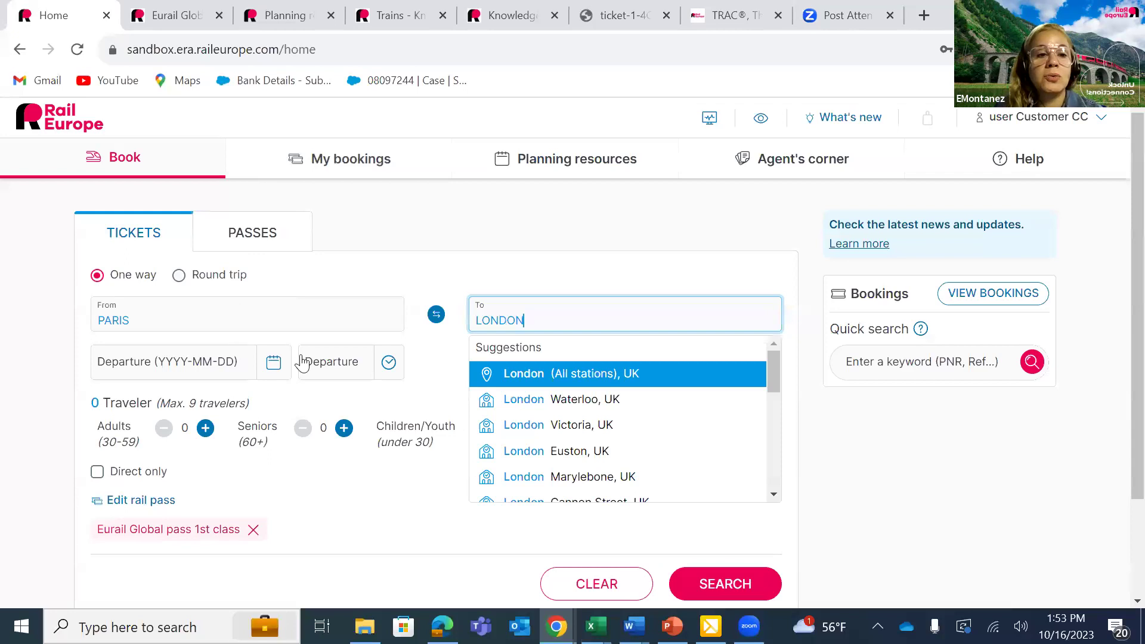
{"action": "key", "text": "Return"}
Set the departure date to 11 January 2024 and add one adult traveller
{"action": "left_click", "coordinate": [270, 372]}
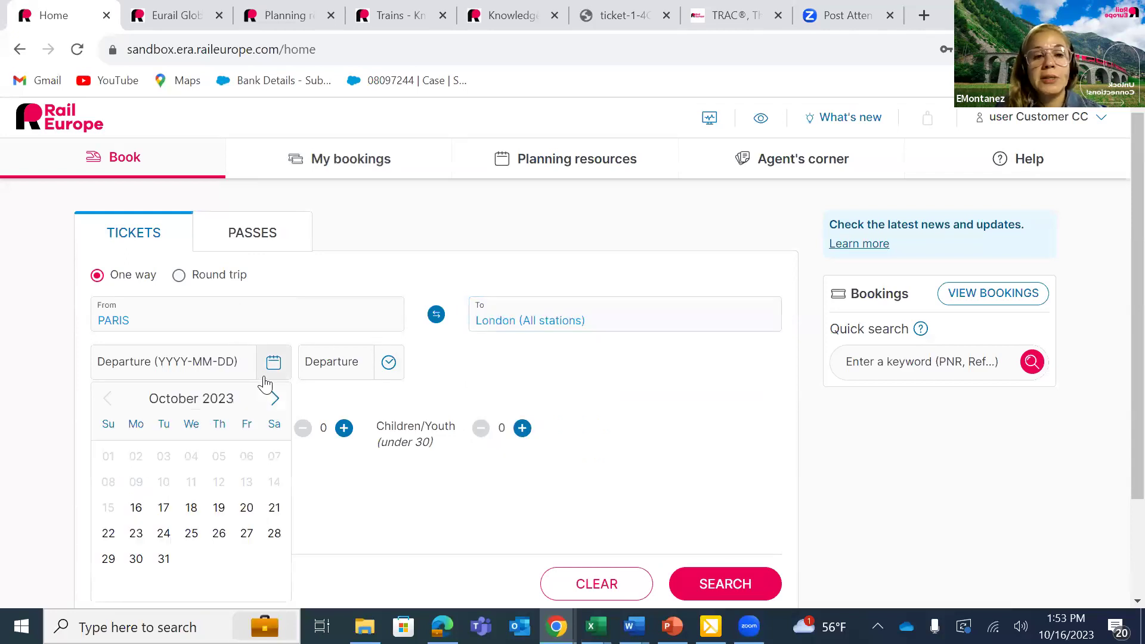
{"action": "left_click", "coordinate": [275, 400]}
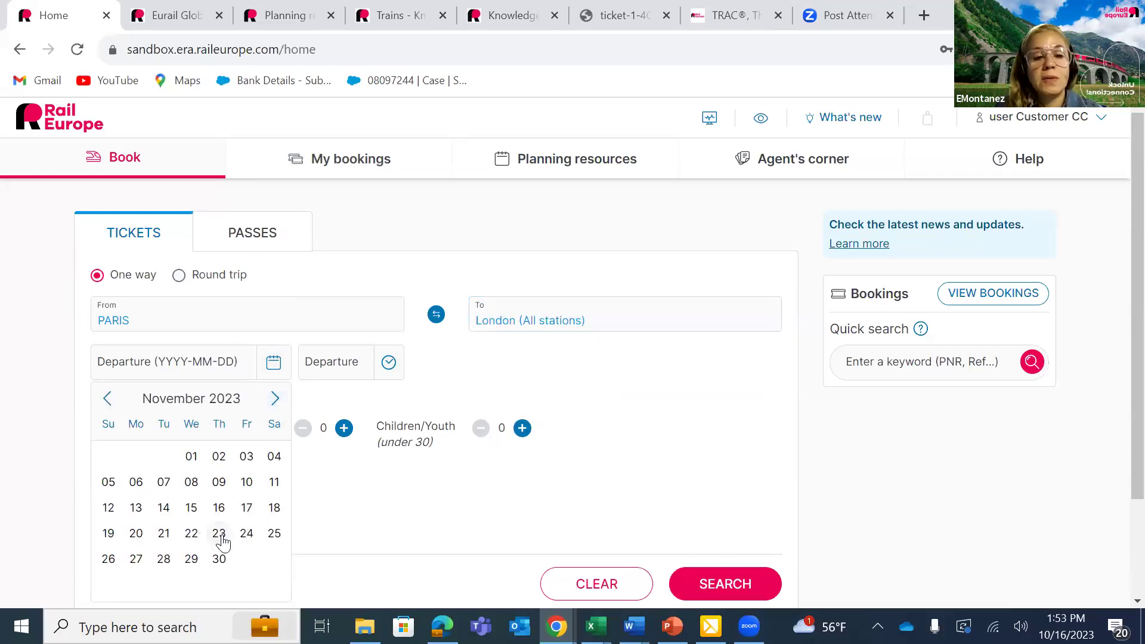
{"action": "left_click", "coordinate": [275, 398]}
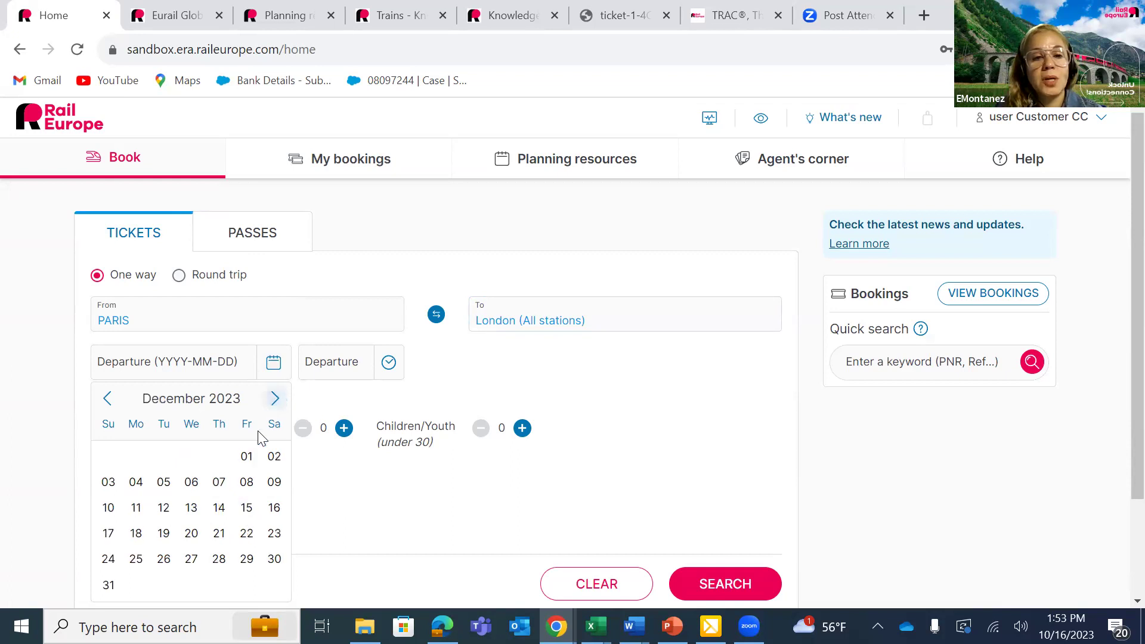
{"action": "left_click", "coordinate": [275, 398]}
{"action": "left_click", "coordinate": [218, 483]}
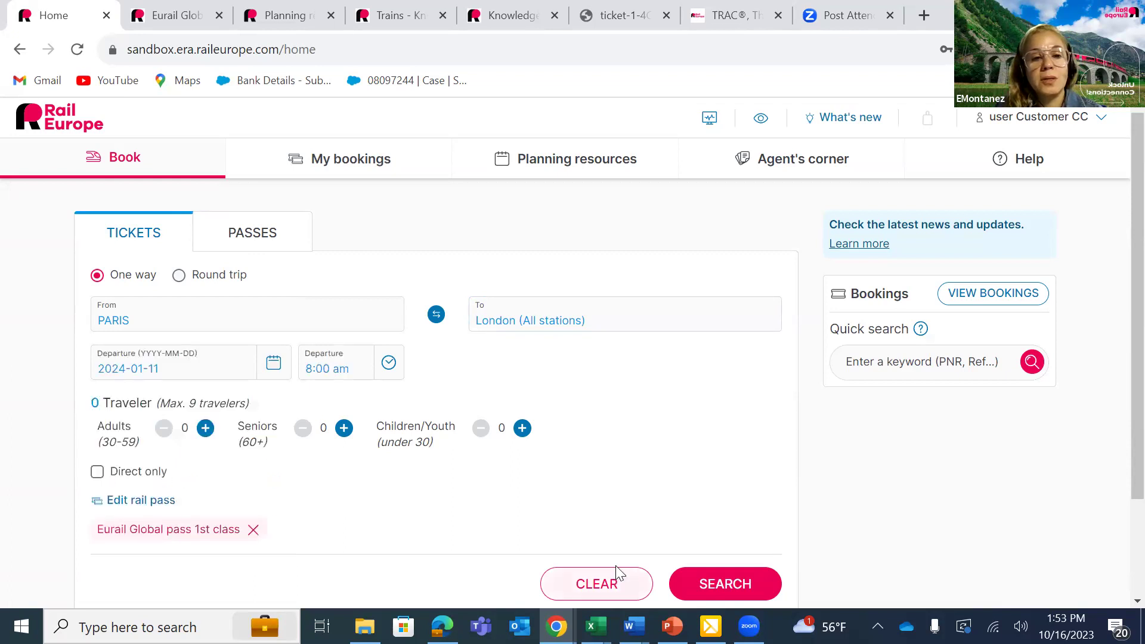
{"action": "left_click", "coordinate": [205, 428]}
Attempt the Paris–London search, retyping PARIS in the origin field
{"action": "scroll", "coordinate": [903, 388], "scroll_direction": "down", "scroll_amount": 2}
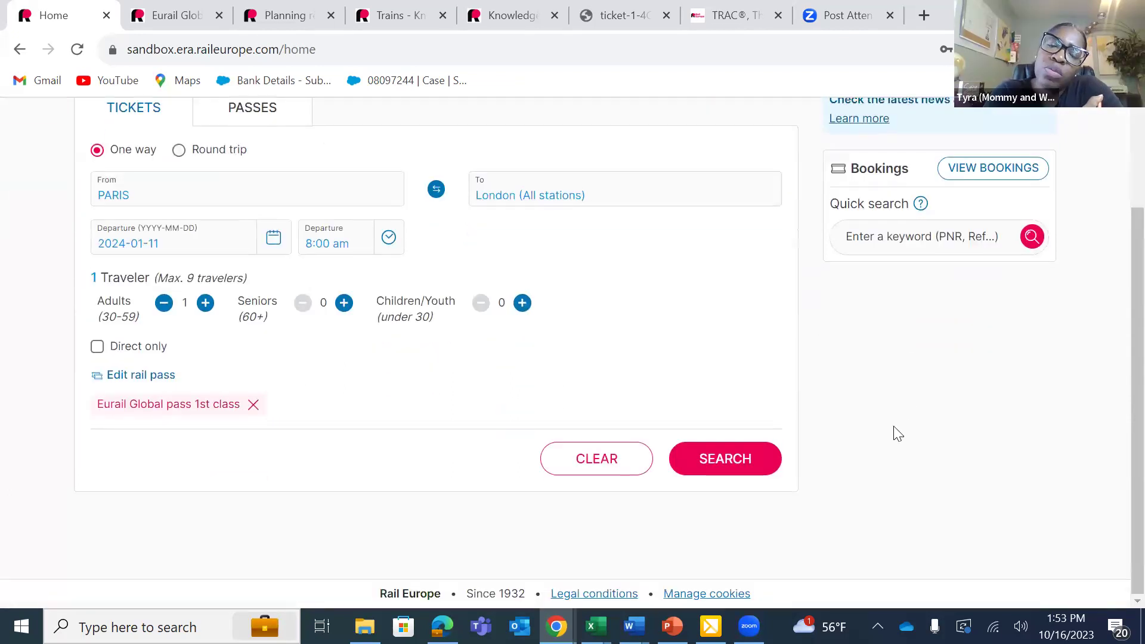
{"action": "left_click", "coordinate": [752, 459]}
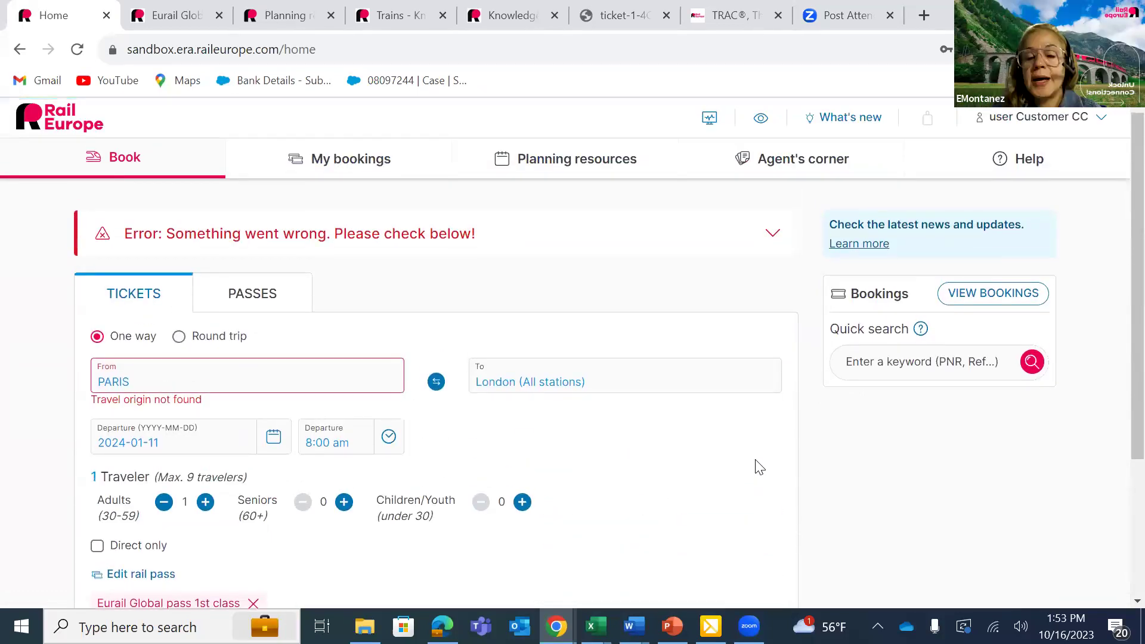
{"action": "left_click_drag", "start_coordinate": [130, 378], "coordinate": [85, 375]}
{"action": "key", "text": "Escape"}
{"action": "key", "text": "End"}
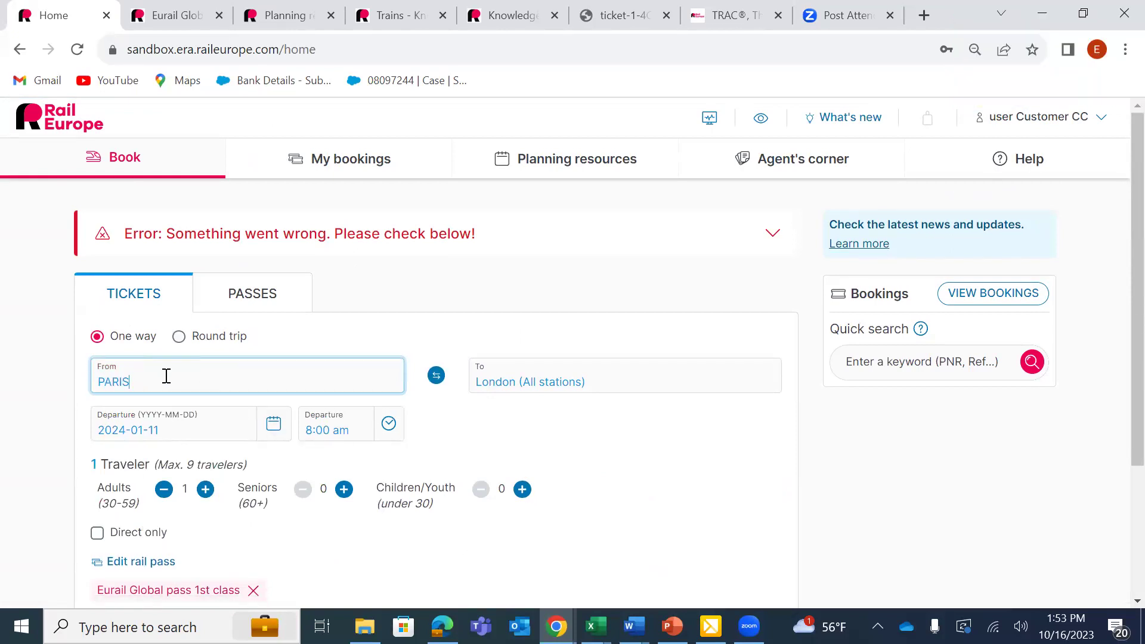
{"action": "left_click_drag", "start_coordinate": [141, 376], "coordinate": [63, 383]}
{"action": "type", "text": "PARIS"}
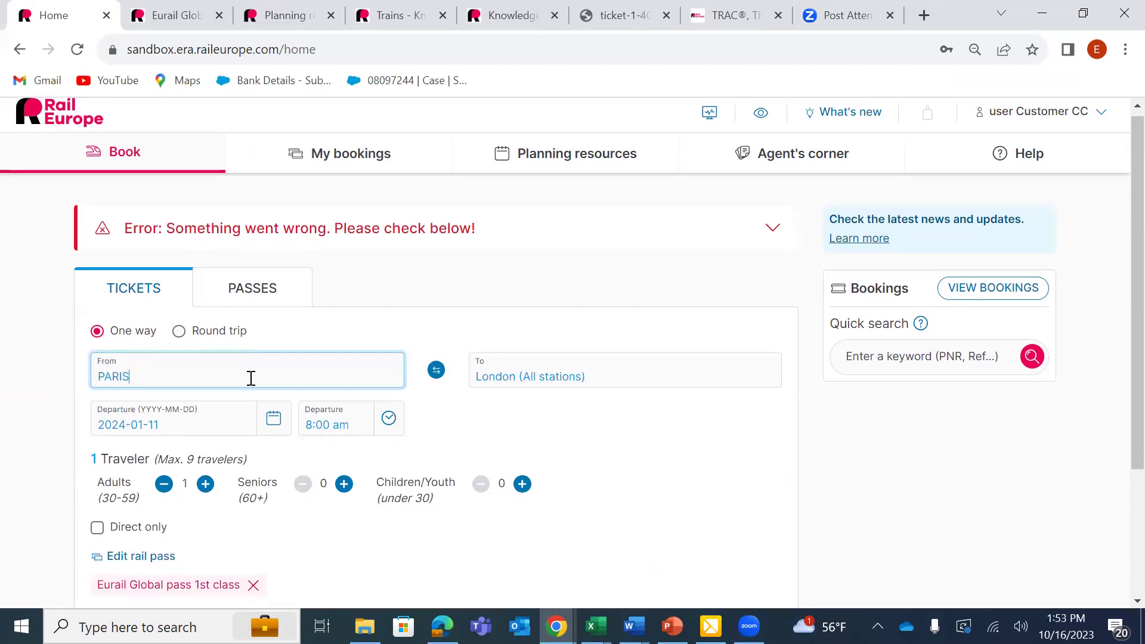
{"action": "scroll", "coordinate": [251, 378], "scroll_direction": "down", "scroll_amount": 3}
{"action": "left_click", "coordinate": [227, 363]}
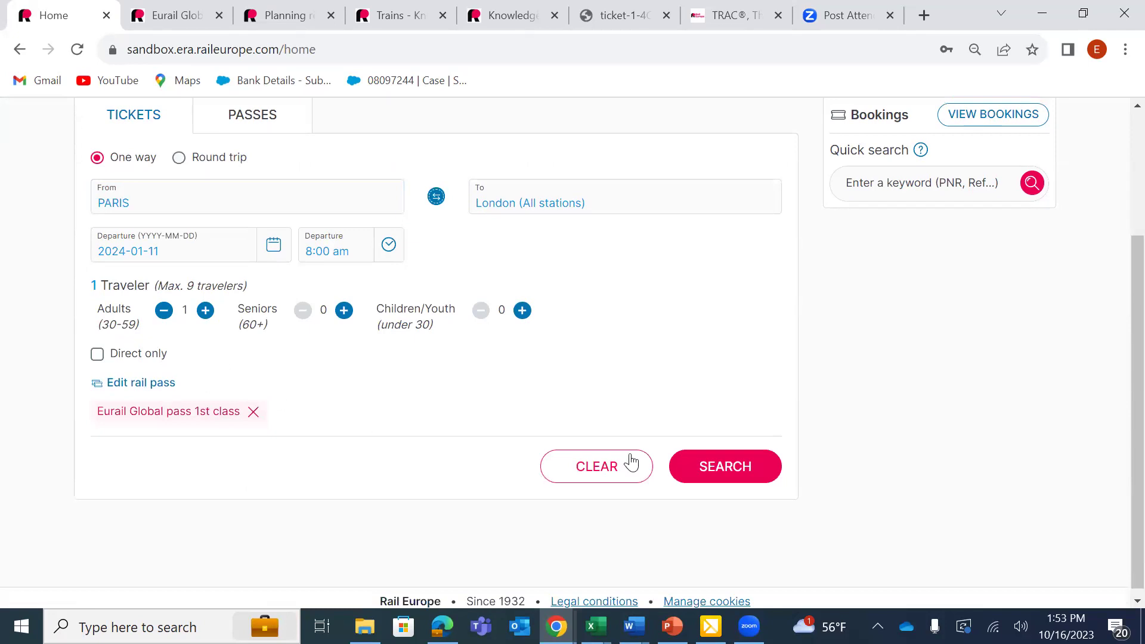
{"action": "left_click", "coordinate": [729, 468]}
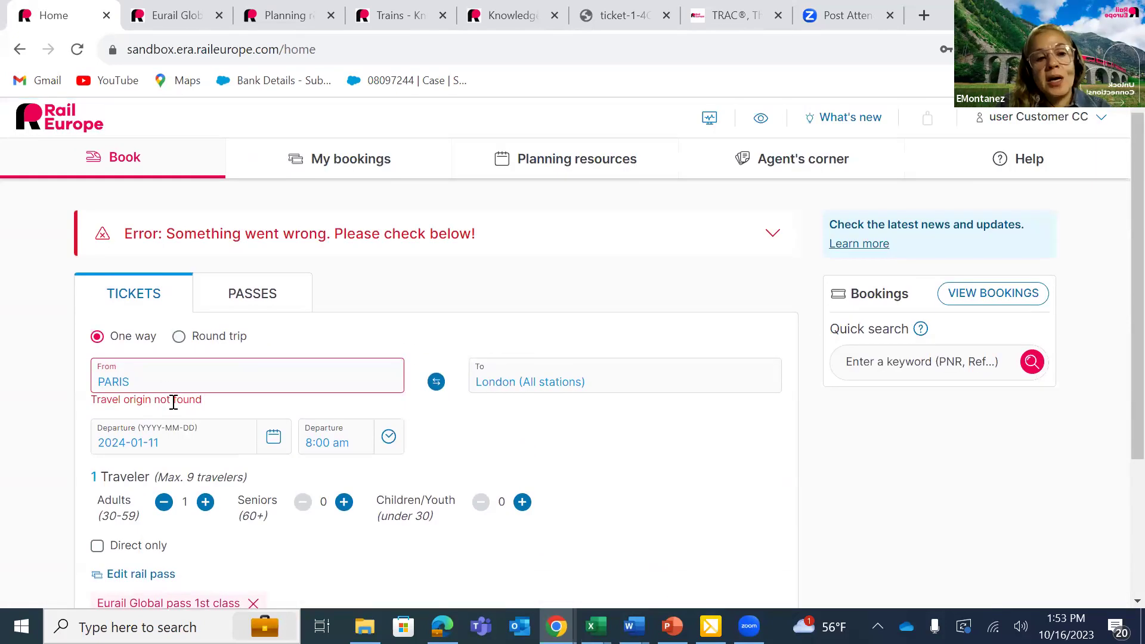
Choose 'Paris (All stations), France' as origin and search trains for 11 Jan 2024
{"action": "left_click_drag", "start_coordinate": [130, 380], "coordinate": [95, 378]}
{"action": "left_click", "coordinate": [134, 437]}
{"action": "scroll", "coordinate": [703, 465], "scroll_direction": "down", "scroll_amount": 3}
{"action": "left_click", "coordinate": [700, 460]}
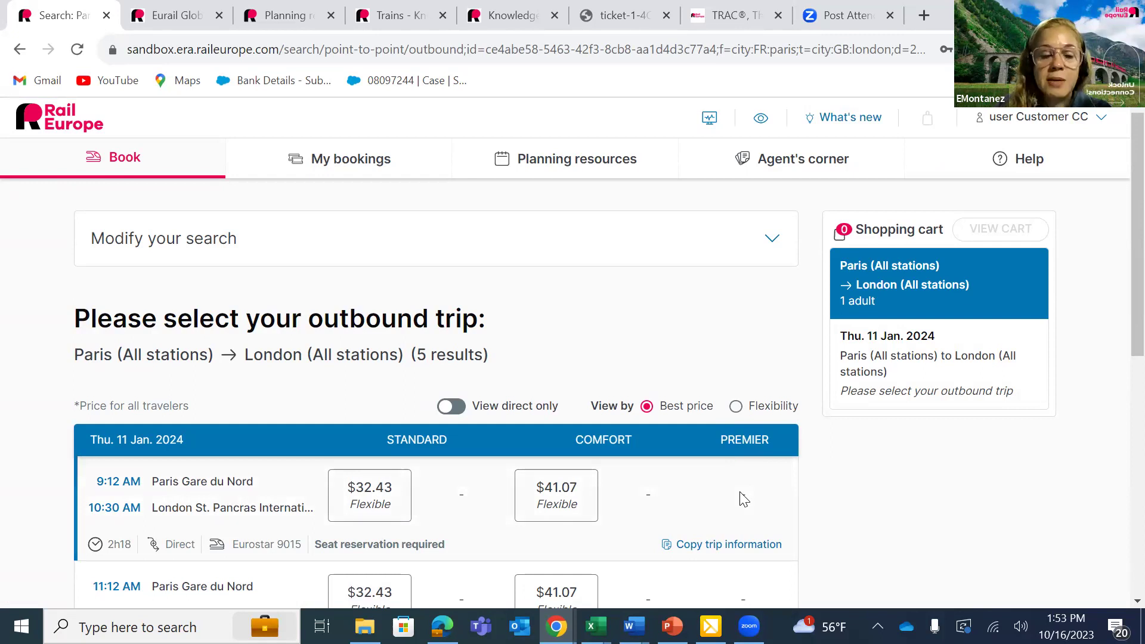
Check the Paris–London pass fares and the Comfort $41.07 fare details, then return to the booking form
{"action": "scroll", "coordinate": [741, 496], "scroll_direction": "down", "scroll_amount": 1}
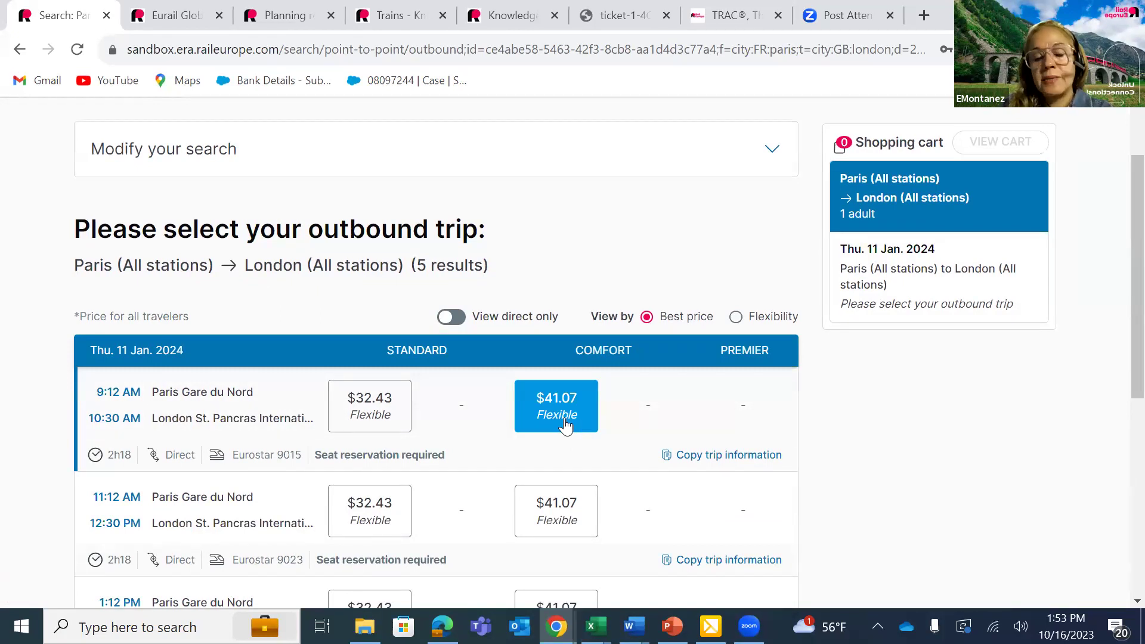
{"action": "scroll", "coordinate": [561, 417], "scroll_direction": "down", "scroll_amount": 1}
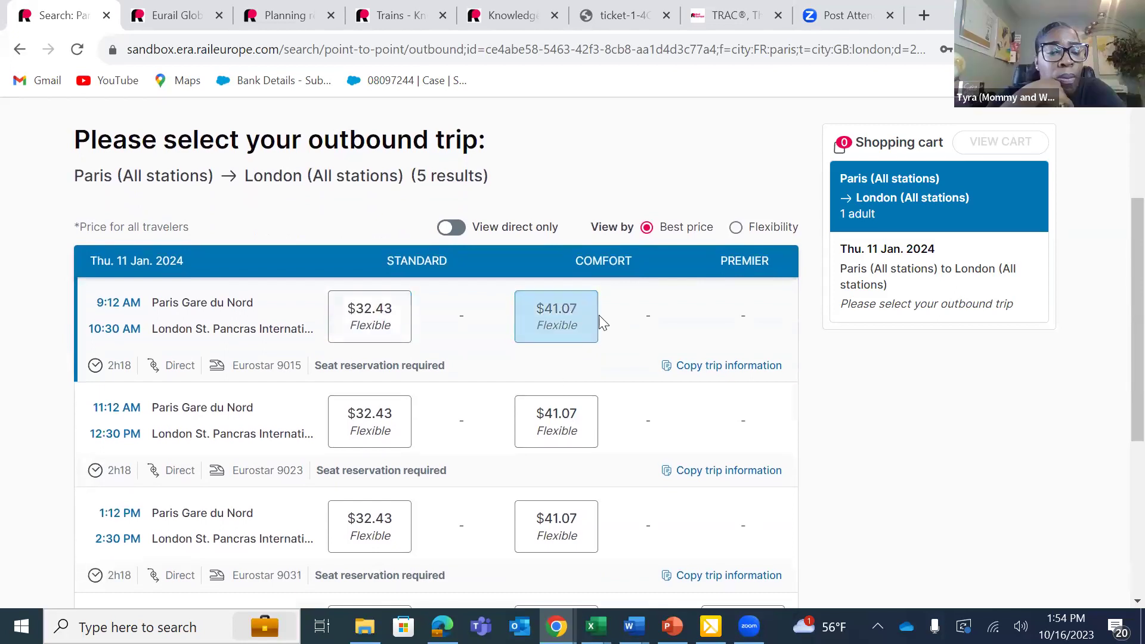
{"action": "left_click", "coordinate": [560, 325]}
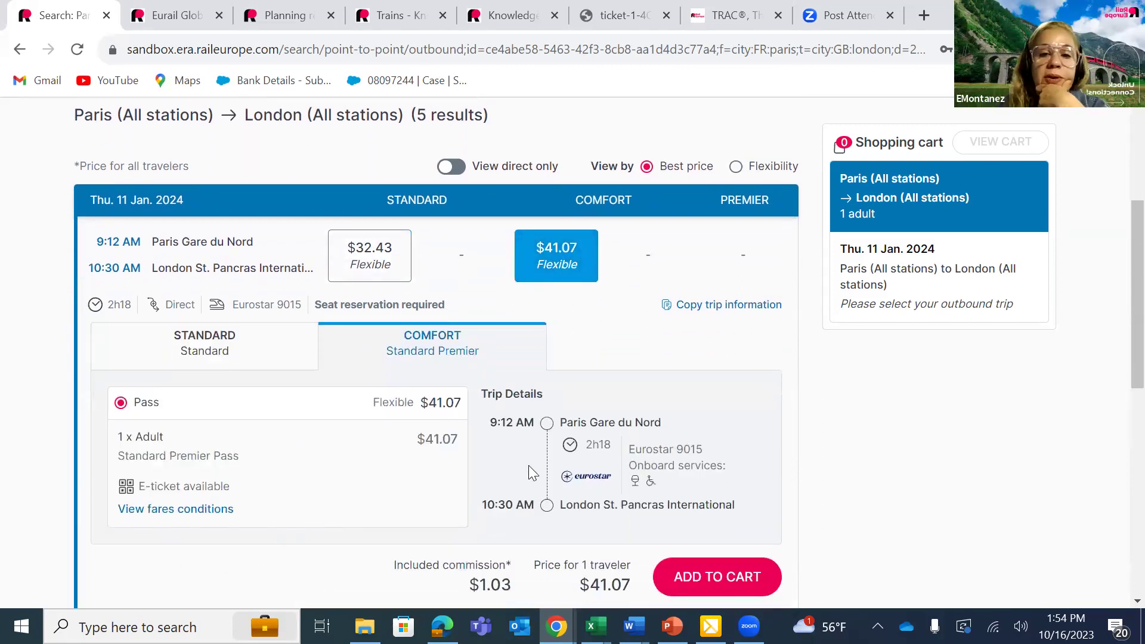
{"action": "scroll", "coordinate": [484, 459], "scroll_direction": "down", "scroll_amount": 3}
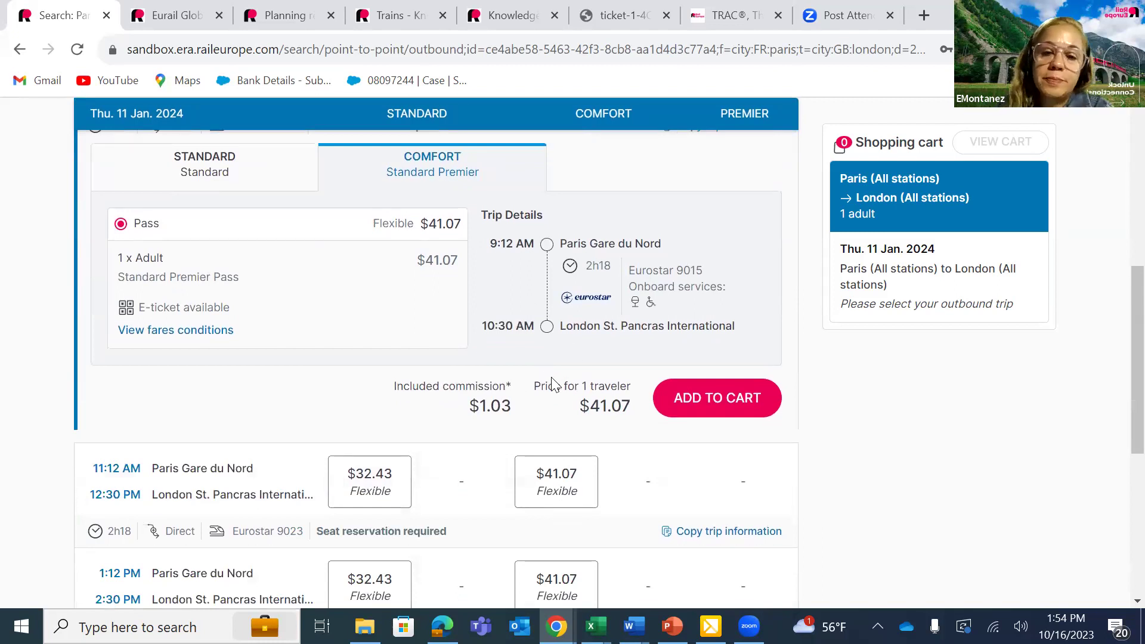
{"action": "scroll", "coordinate": [552, 382], "scroll_direction": "up", "scroll_amount": 6}
{"action": "scroll", "coordinate": [552, 381], "scroll_direction": "down", "scroll_amount": 4}
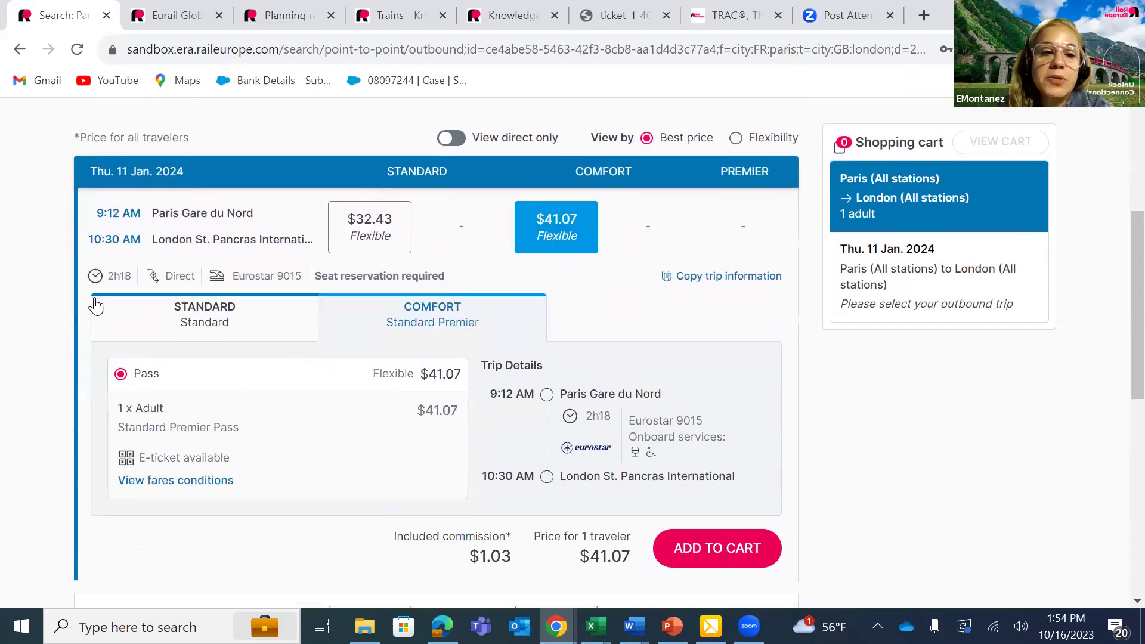
{"action": "scroll", "coordinate": [339, 383], "scroll_direction": "up", "scroll_amount": 5}
{"action": "left_click", "coordinate": [115, 157]}
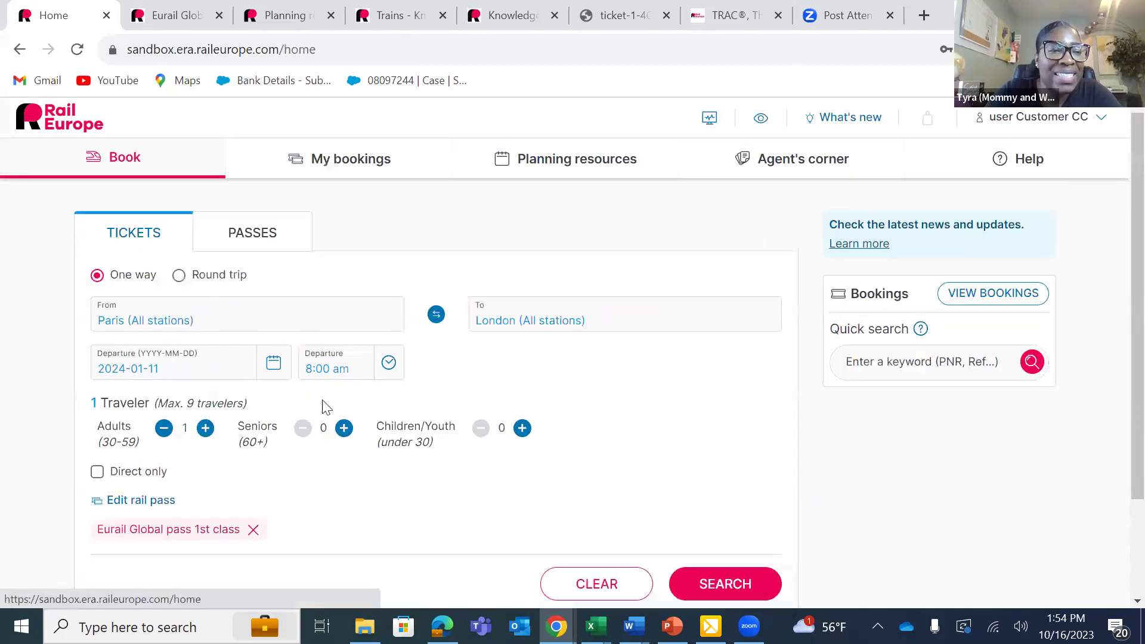
Remove the Eurail Global pass and rerun Paris–London to see the $61.61, $117.81 and $405.30 fares
{"action": "left_click", "coordinate": [253, 529]}
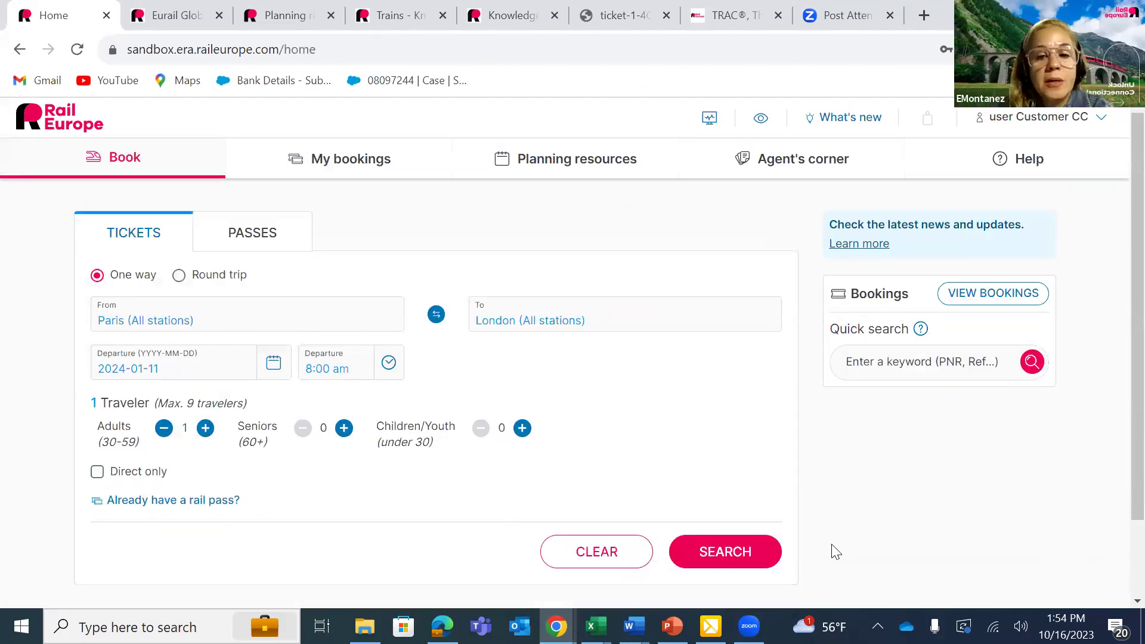
{"action": "left_click", "coordinate": [731, 559]}
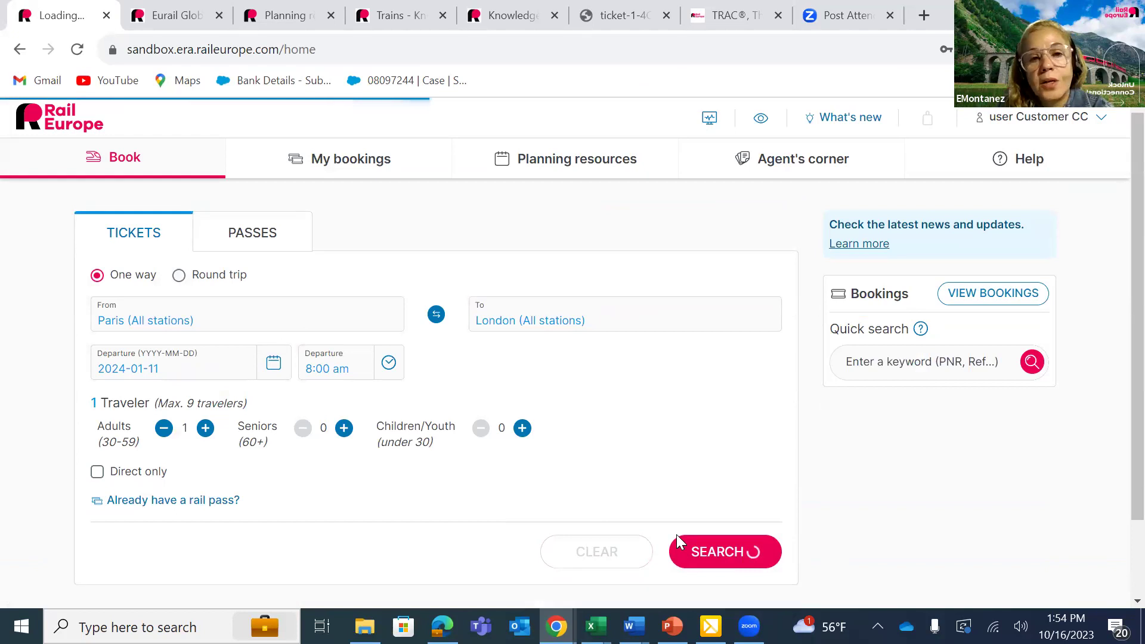
{"action": "scroll", "coordinate": [677, 511], "scroll_direction": "down", "scroll_amount": 2}
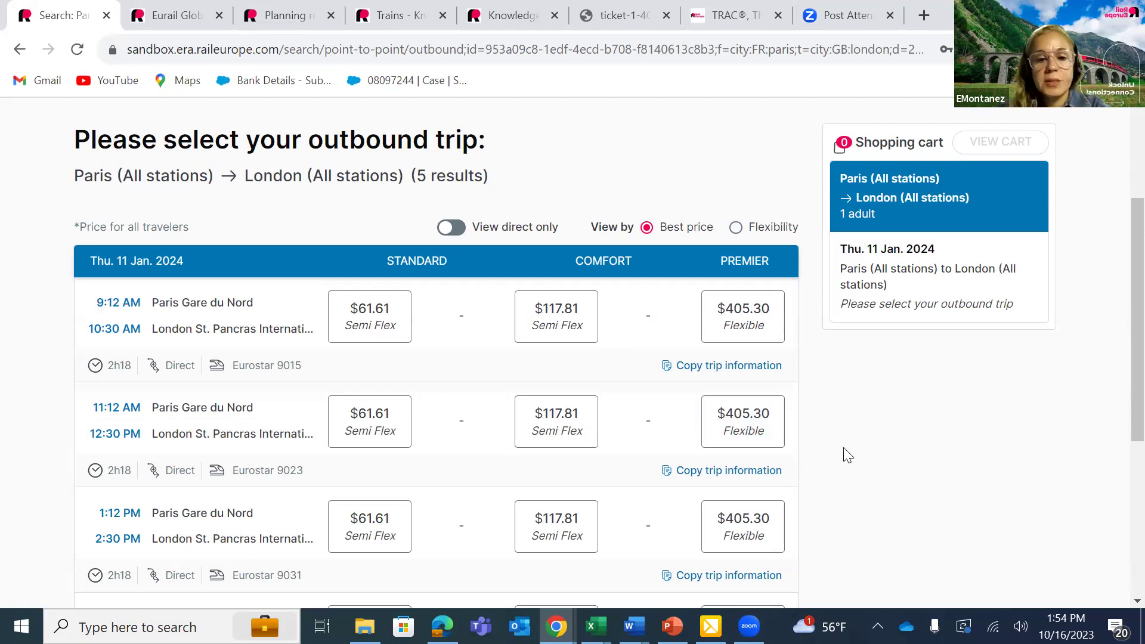
{"action": "scroll", "coordinate": [841, 500], "scroll_direction": "down", "scroll_amount": 2}
{"action": "scroll", "coordinate": [840, 501], "scroll_direction": "up", "scroll_amount": 5}
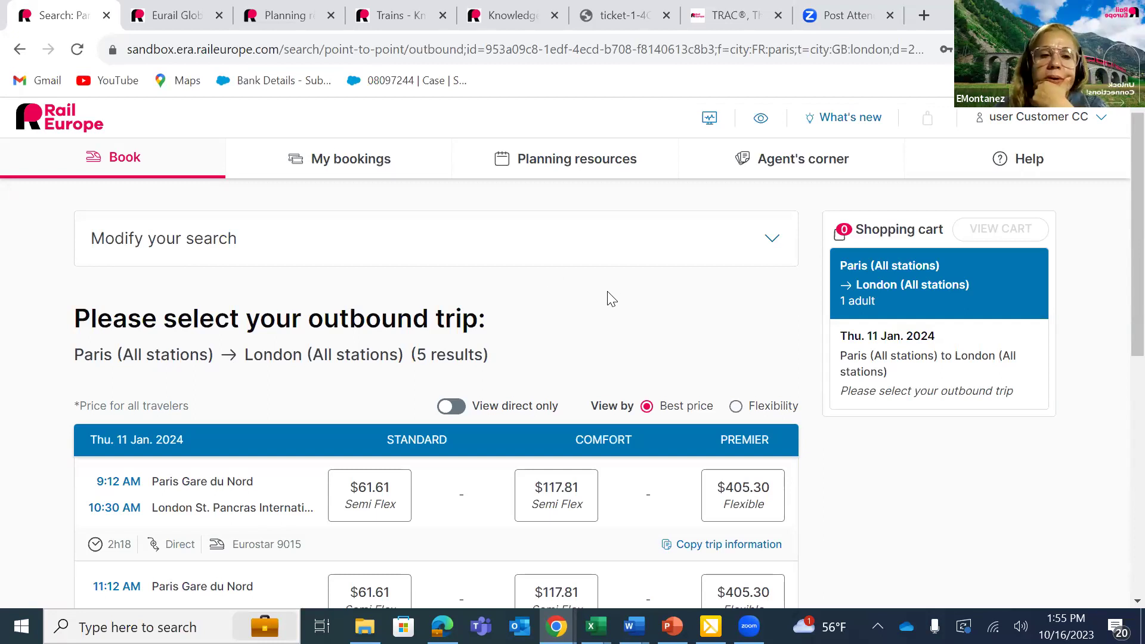
{"action": "scroll", "coordinate": [612, 298], "scroll_direction": "down", "scroll_amount": 4}
{"action": "scroll", "coordinate": [611, 298], "scroll_direction": "up", "scroll_amount": 4}
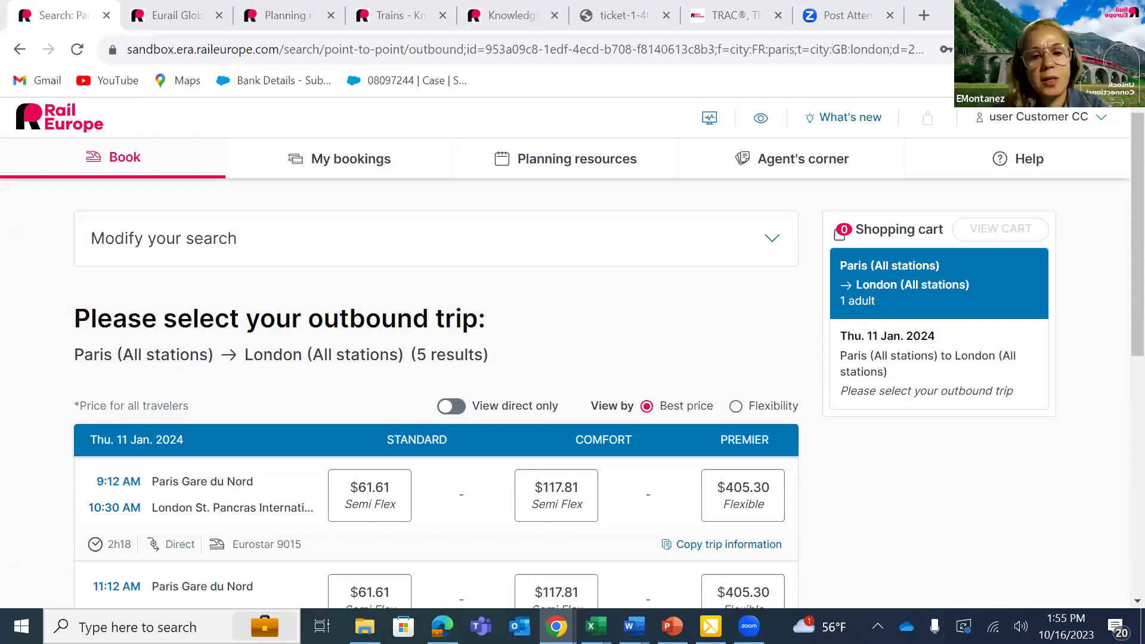
In a new tab, try hafas.bene.com, then follow the NS International journey planner result
{"action": "left_click", "coordinate": [923, 15]}
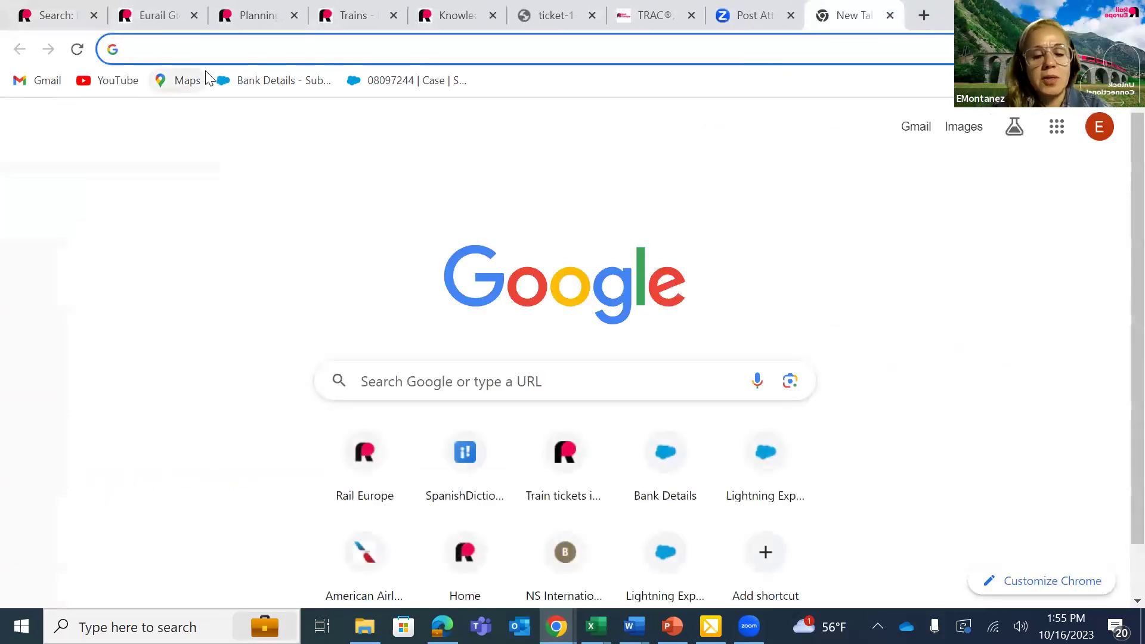
{"action": "type", "text": "hafas.bene.com"}
{"action": "left_click", "coordinate": [205, 71]}
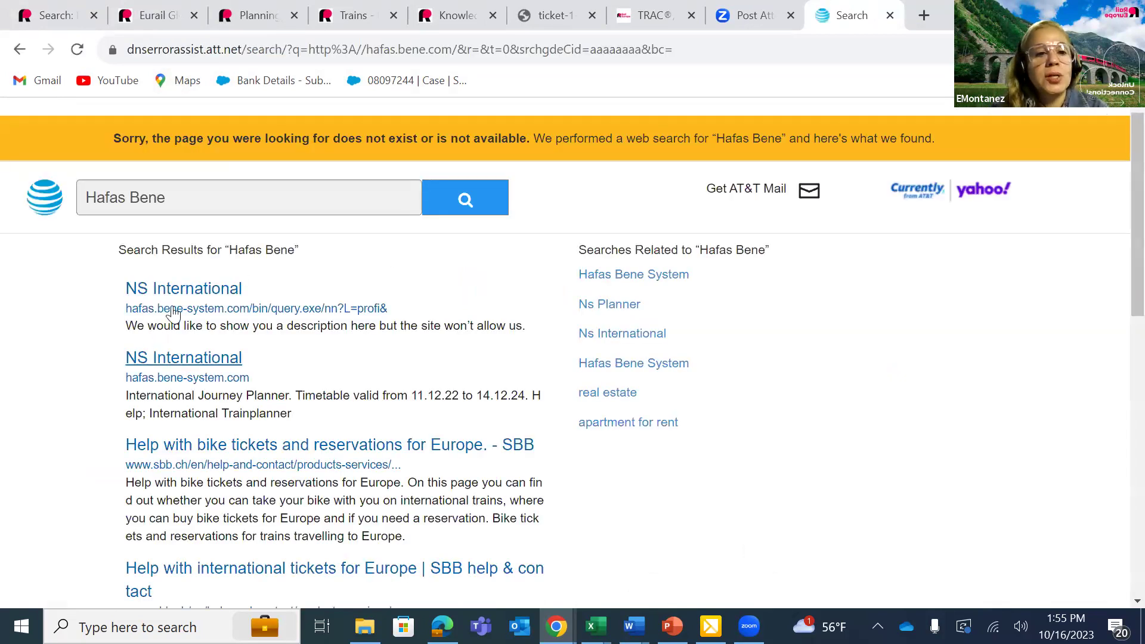
{"action": "left_click", "coordinate": [207, 360]}
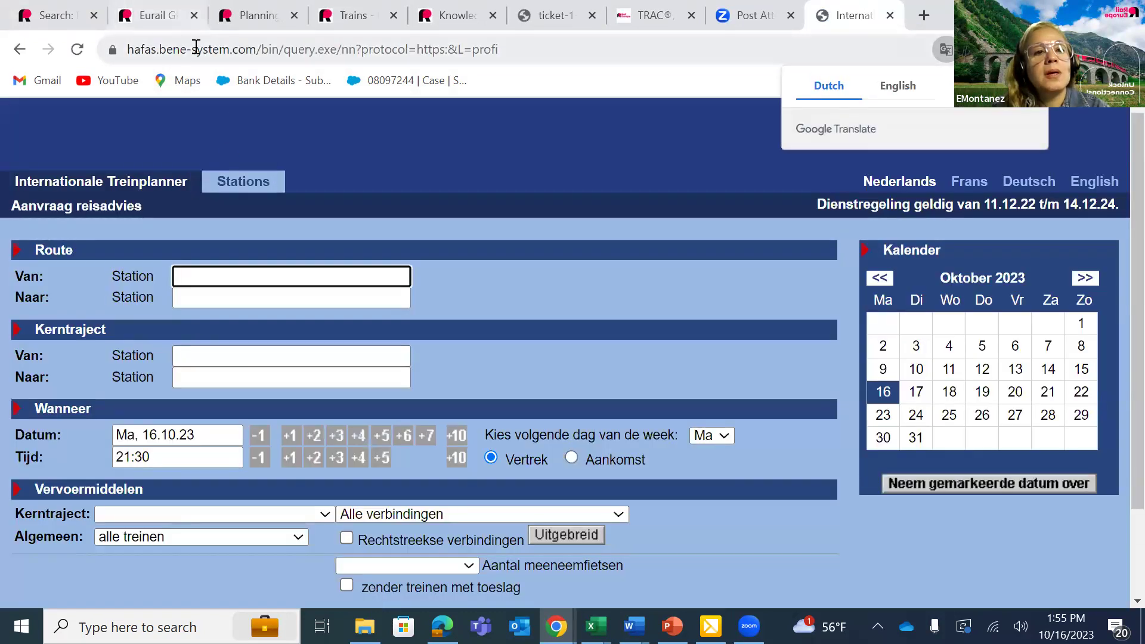
Highlight the hafas.bene-system.com domain in the planner's address bar
{"action": "left_click", "coordinate": [227, 50]}
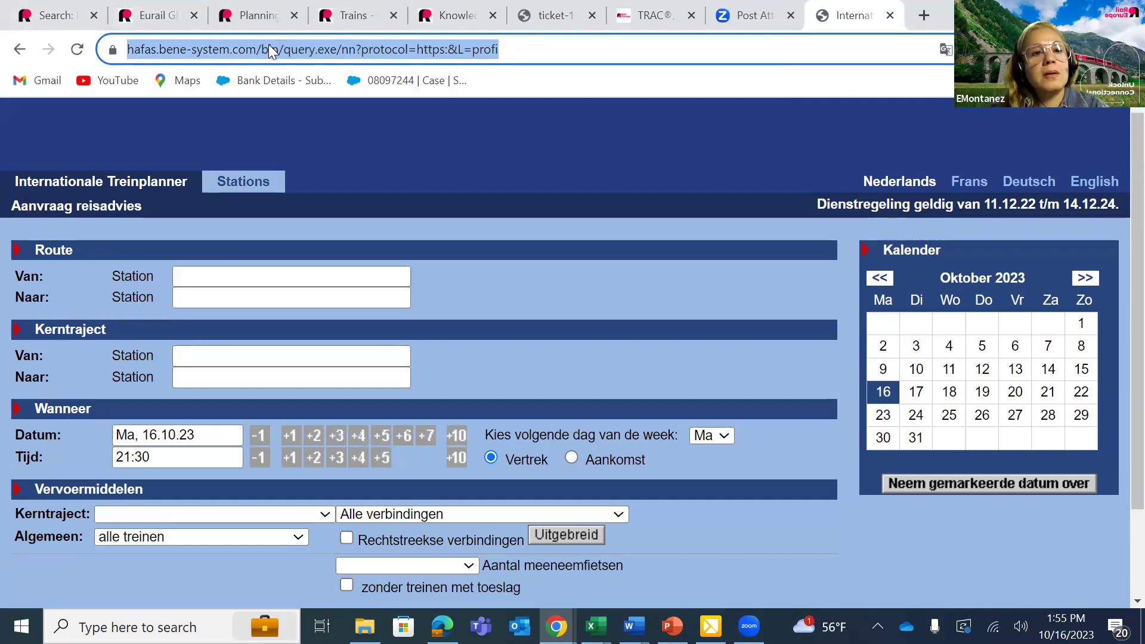
{"action": "left_click", "coordinate": [268, 49]}
{"action": "left_click_drag", "start_coordinate": [297, 50], "coordinate": [122, 52]}
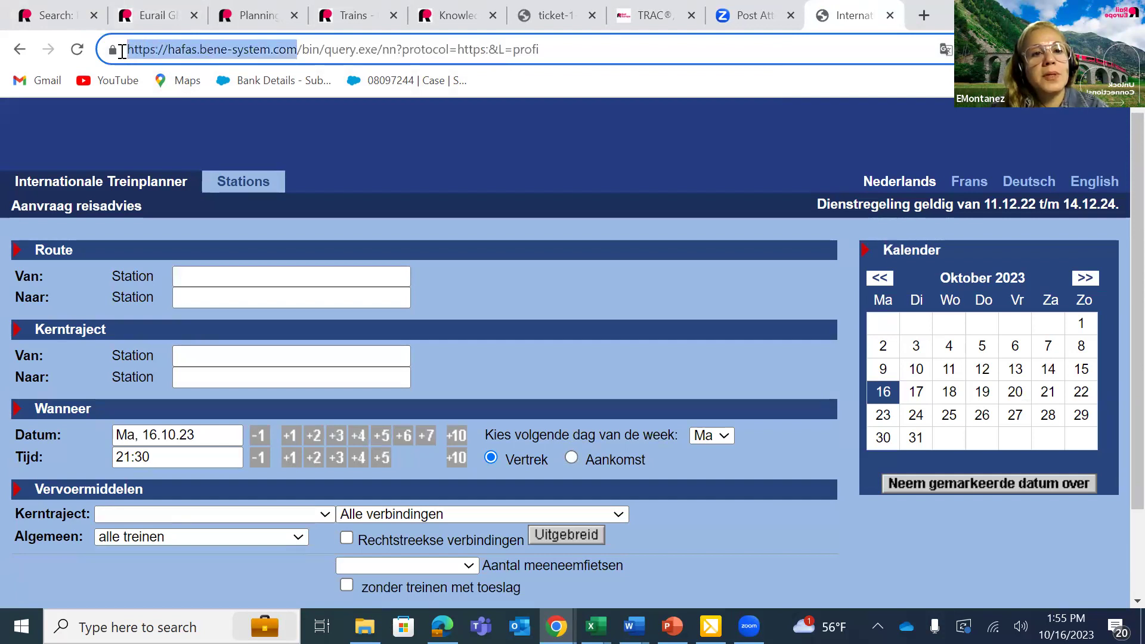
{"action": "left_click", "coordinate": [241, 79]}
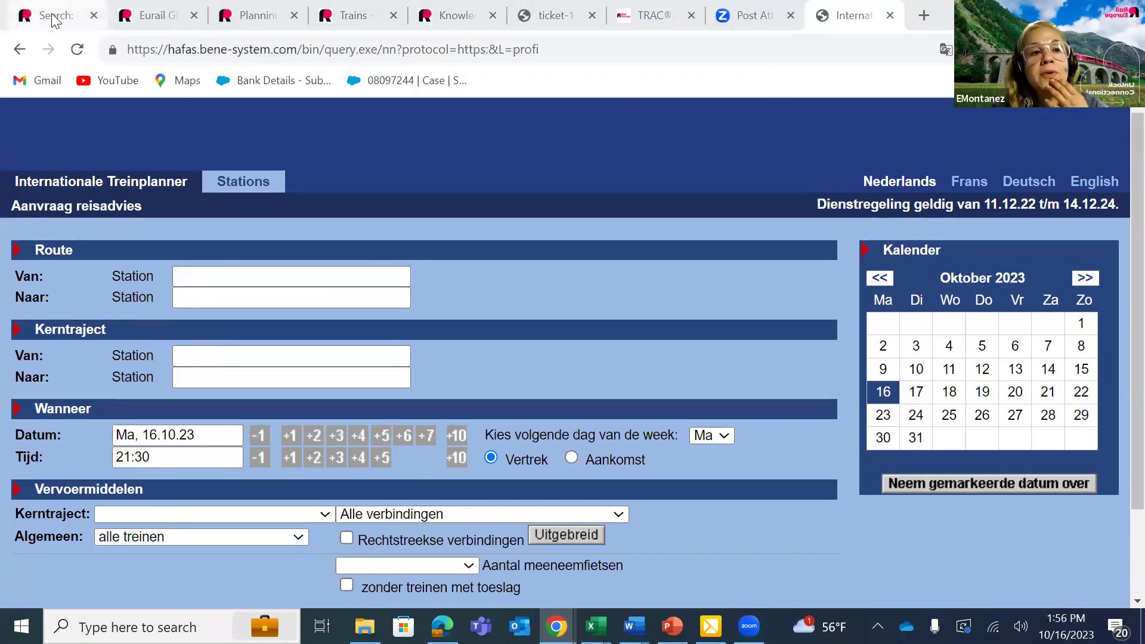
Reset Rail Europe to its booking form, then return to the trainplanner tab
{"action": "key", "text": "ctrl+1"}
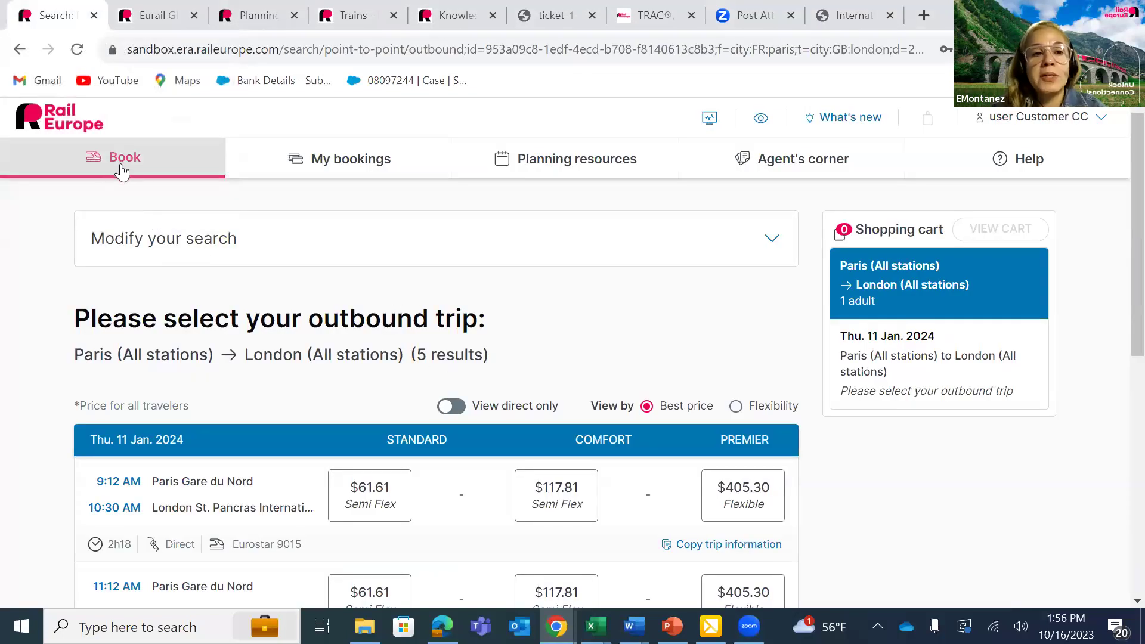
{"action": "left_click", "coordinate": [120, 166]}
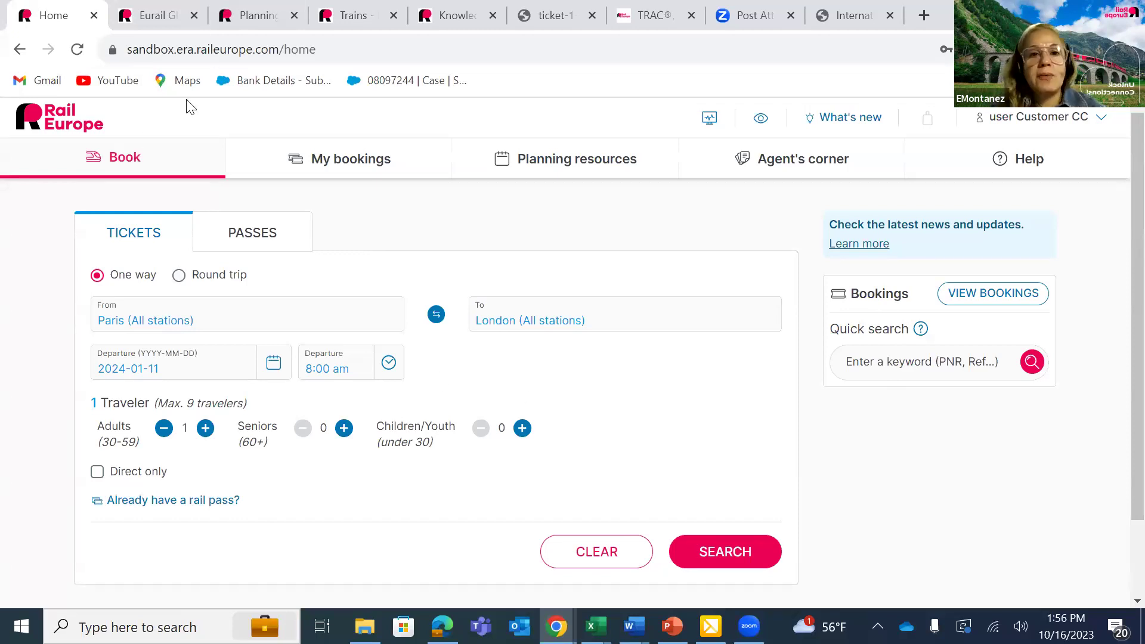
{"action": "left_click", "coordinate": [900, 19]}
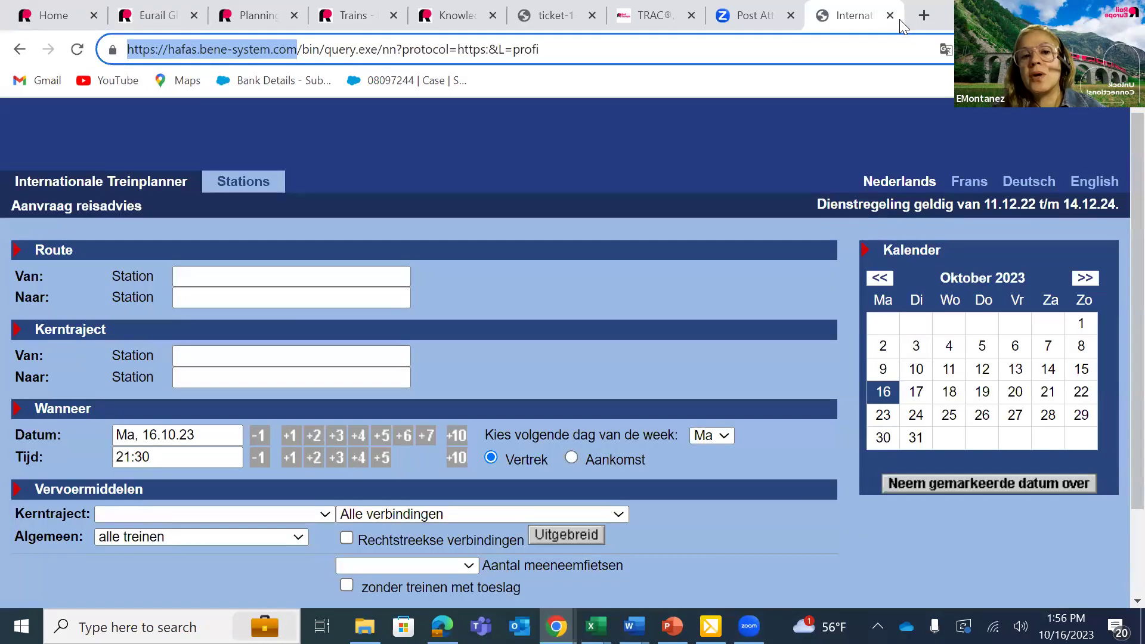
Enter Dublin as the departure station and Bath as the destination
{"action": "left_click", "coordinate": [193, 279]}
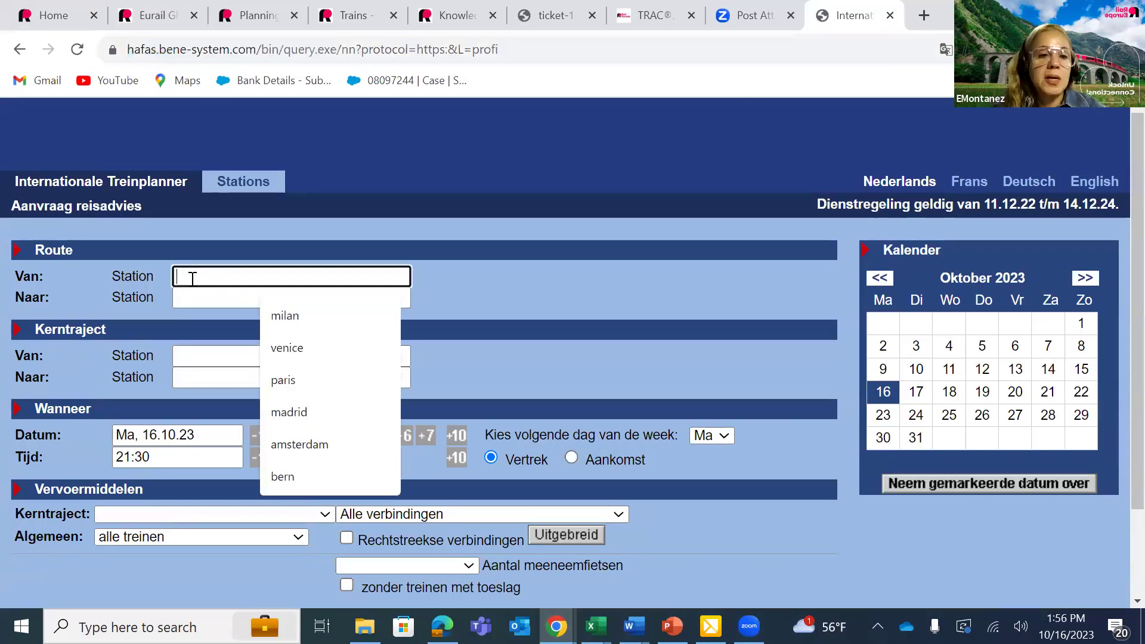
{"action": "type", "text": "duplin"}
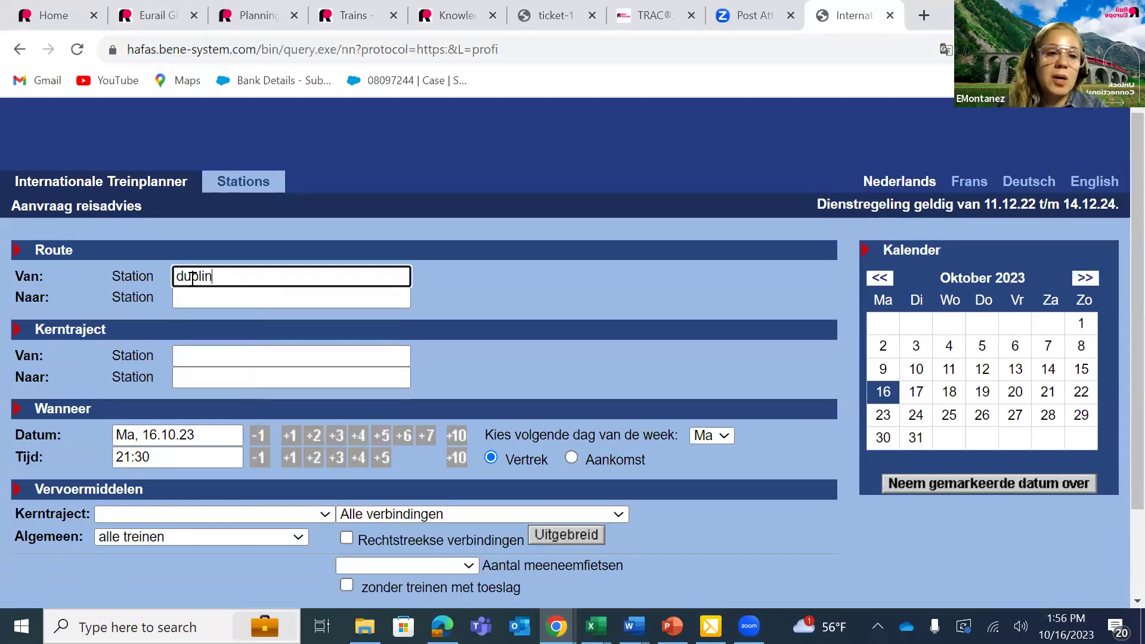
{"action": "left_click", "coordinate": [200, 298]}
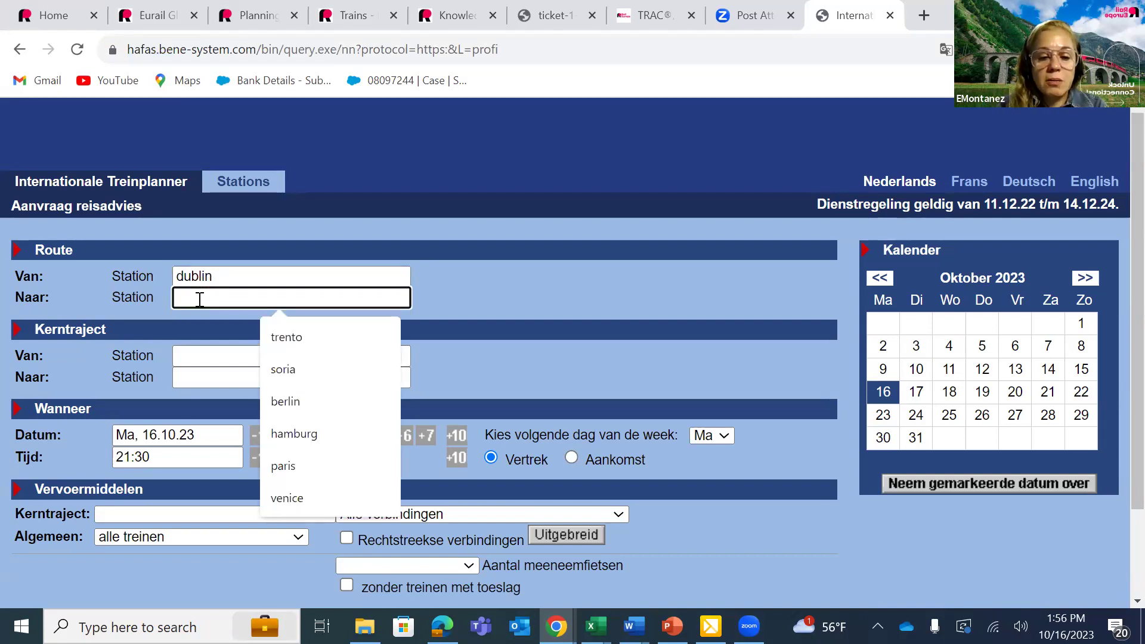
{"action": "type", "text": "bs"}
{"action": "key", "text": "BackSpace"}
{"action": "type", "text": "ath"}
Change the date to 16.12.23 and time to 07:30, then discard with Nieuwe aanvraag
{"action": "left_click", "coordinate": [151, 434]}
{"action": "key", "text": "BackSpace"}
{"action": "key", "text": "BackSpace"}
{"action": "key", "text": "BackSpace"}
{"action": "type", "text": "01."}
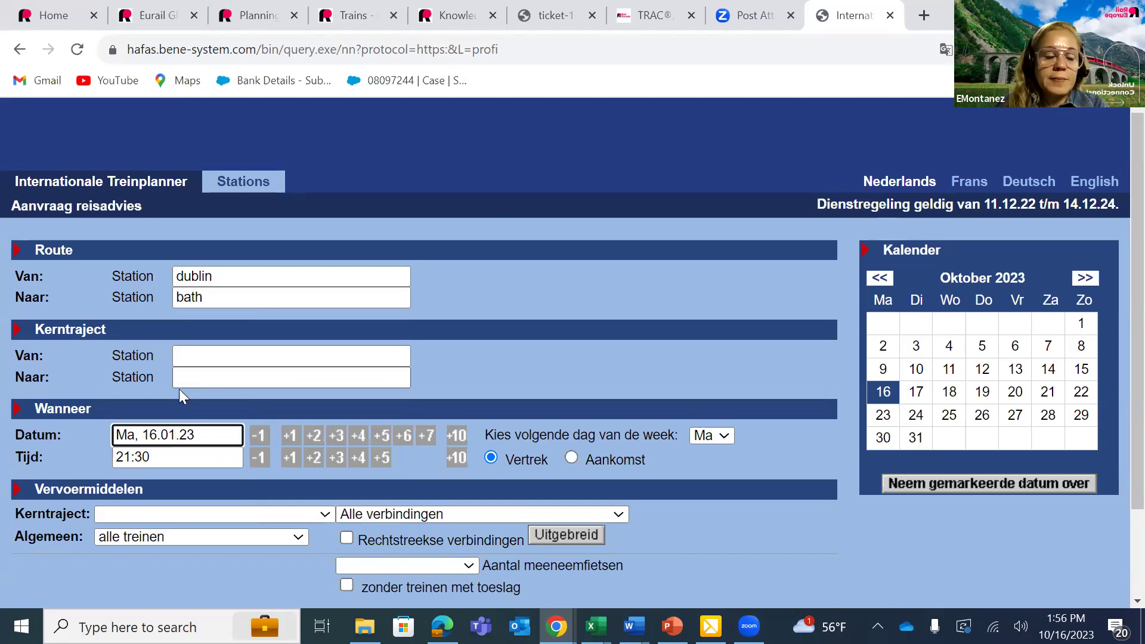
{"action": "key", "text": "Left"}
{"action": "key", "text": "Left"}
{"action": "key", "text": "BackSpace"}
{"action": "type", "text": "2"}
{"action": "left_click_drag", "start_coordinate": [136, 457], "coordinate": [119, 456]}
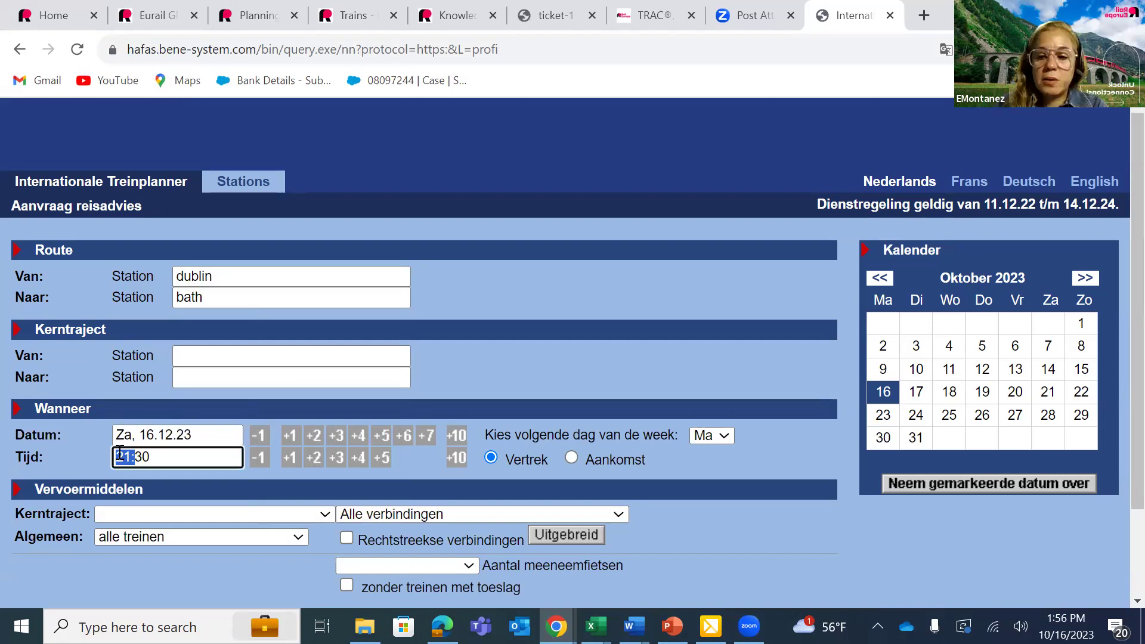
{"action": "type", "text": "0"}
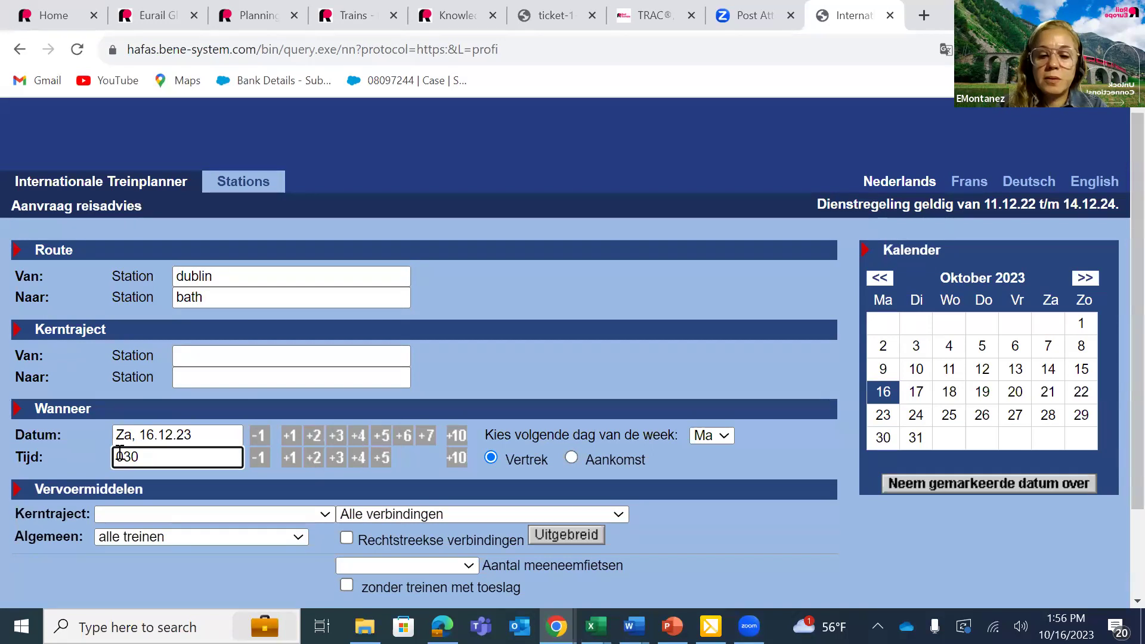
{"action": "type", "text": "7:"}
{"action": "scroll", "coordinate": [974, 460], "scroll_direction": "down", "scroll_amount": 2}
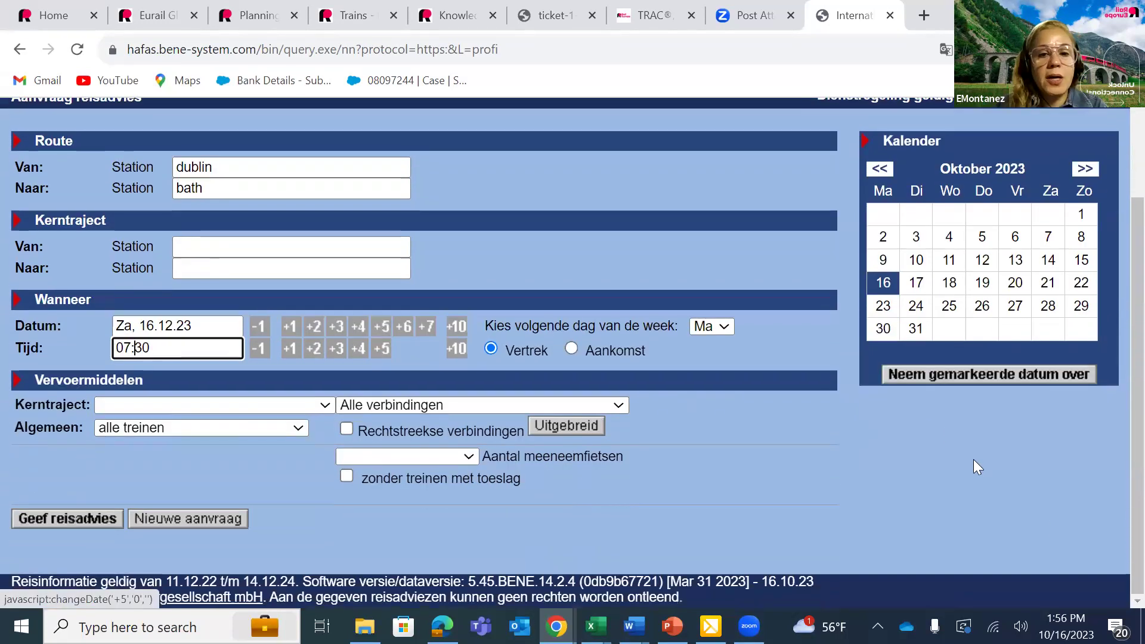
{"action": "left_click", "coordinate": [175, 526]}
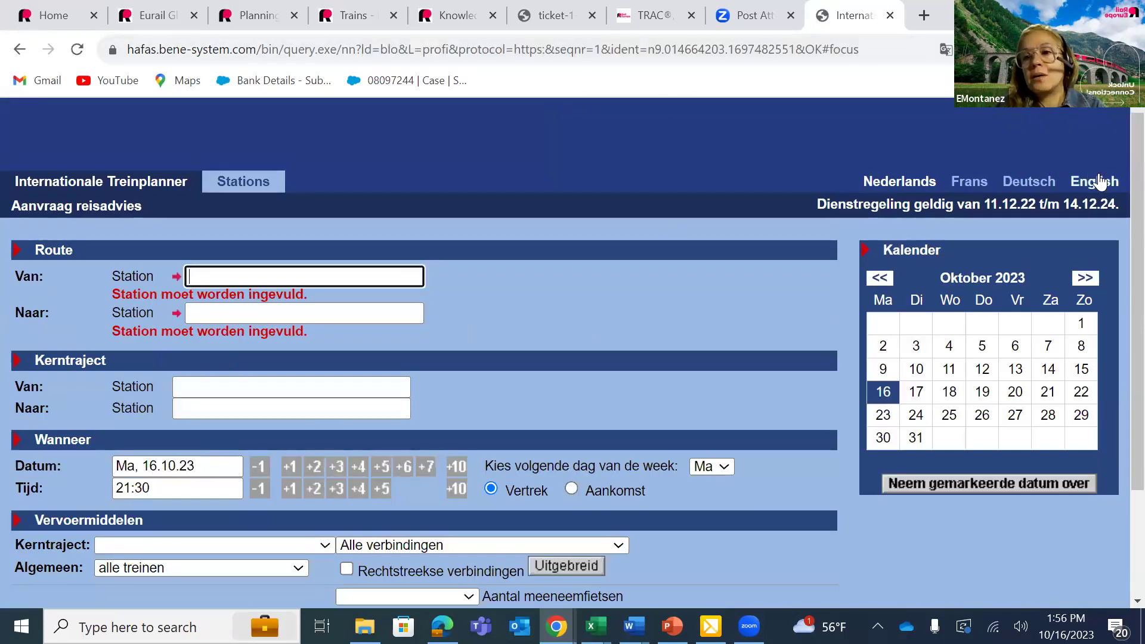
Switch the planner to English and enter dublin as From and bath as To
{"action": "left_click", "coordinate": [1097, 181]}
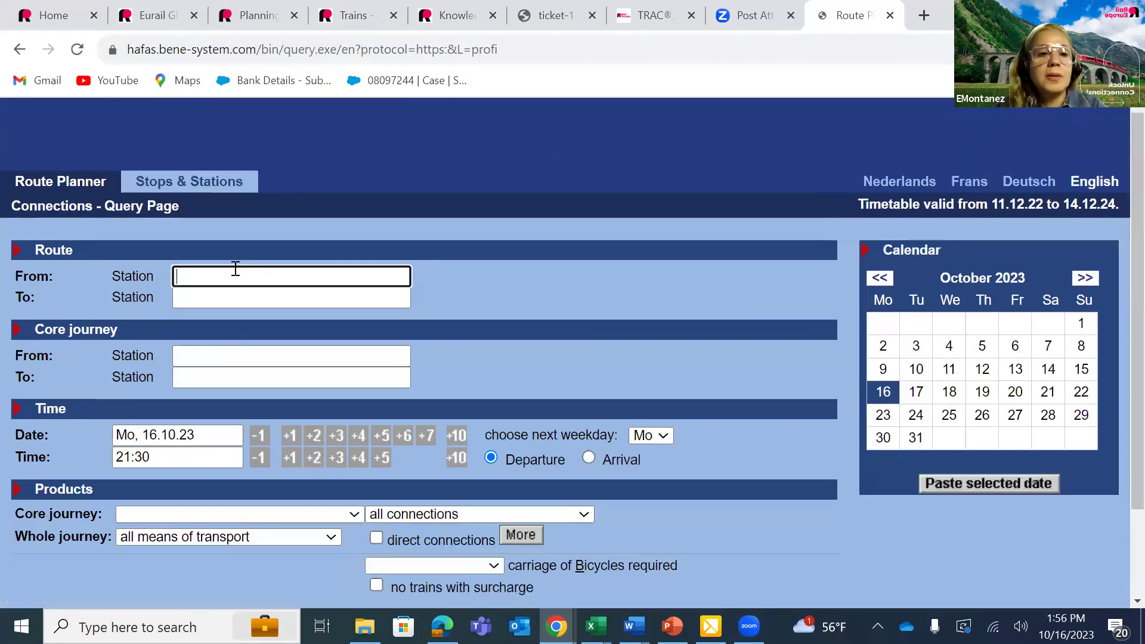
{"action": "type", "text": "dublin"}
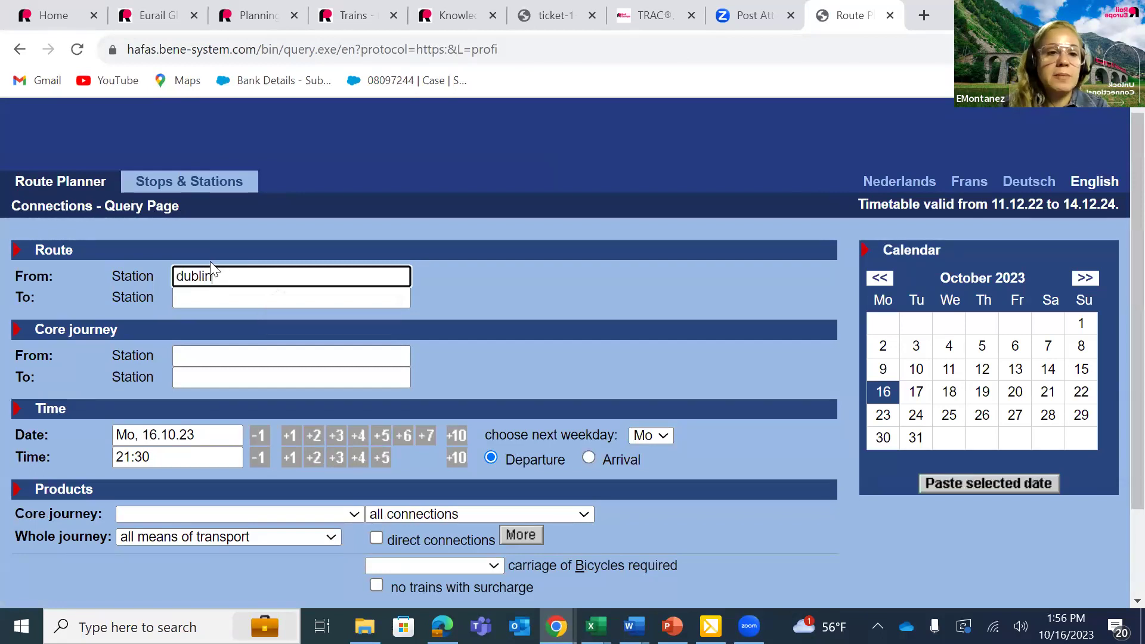
{"action": "left_click", "coordinate": [227, 302]}
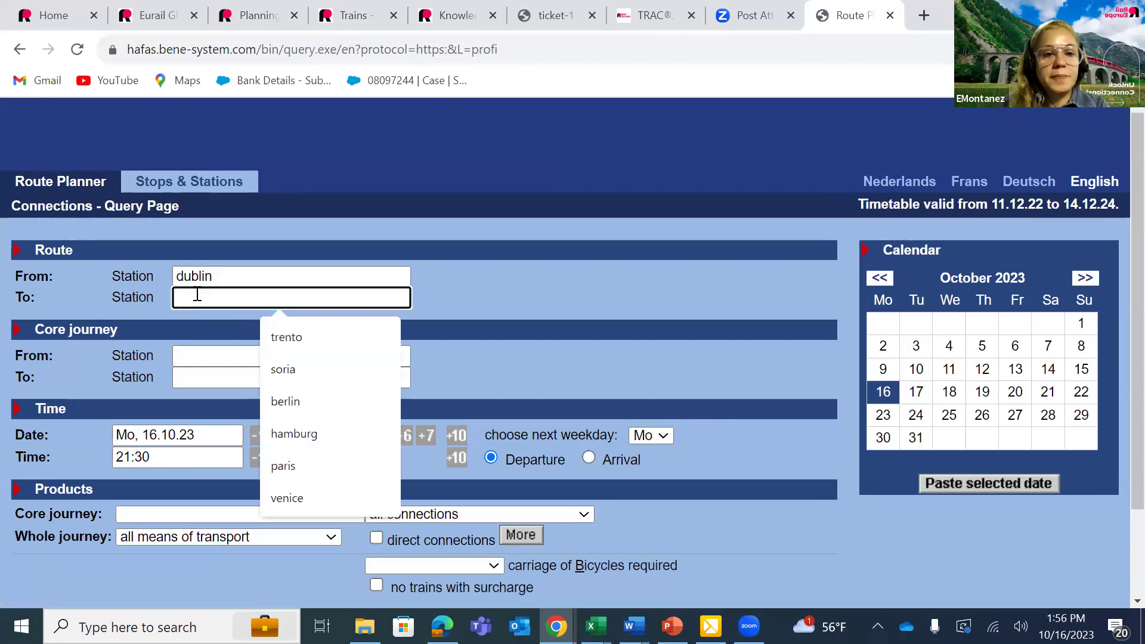
{"action": "type", "text": "bath"}
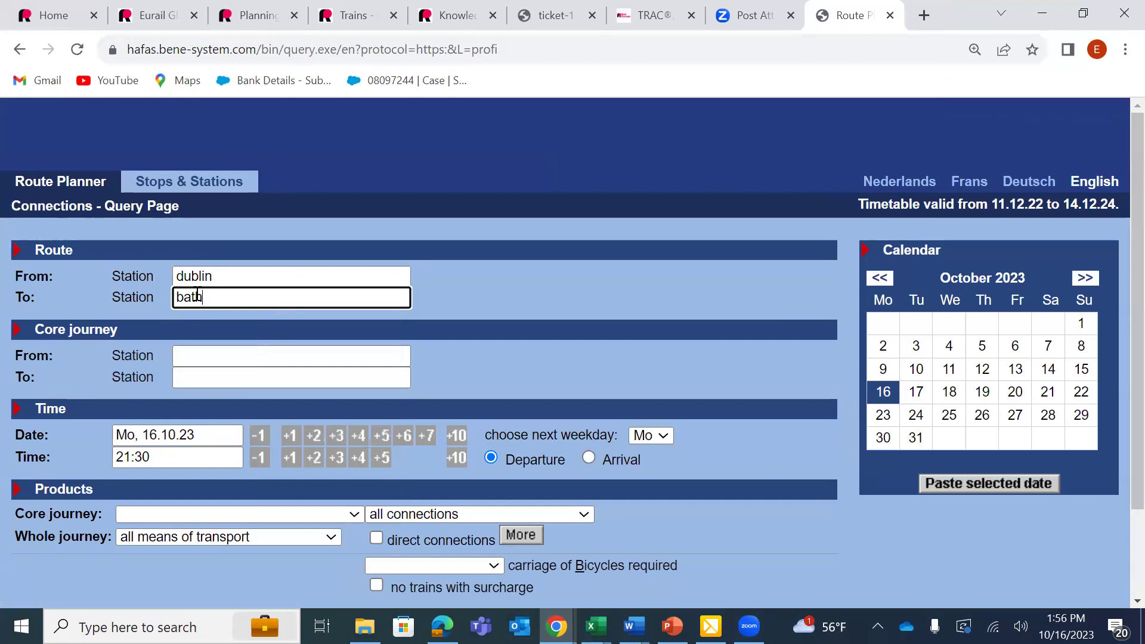
Change the date to 06.12.23 and the departure time to 09:30
{"action": "left_click", "coordinate": [162, 436]}
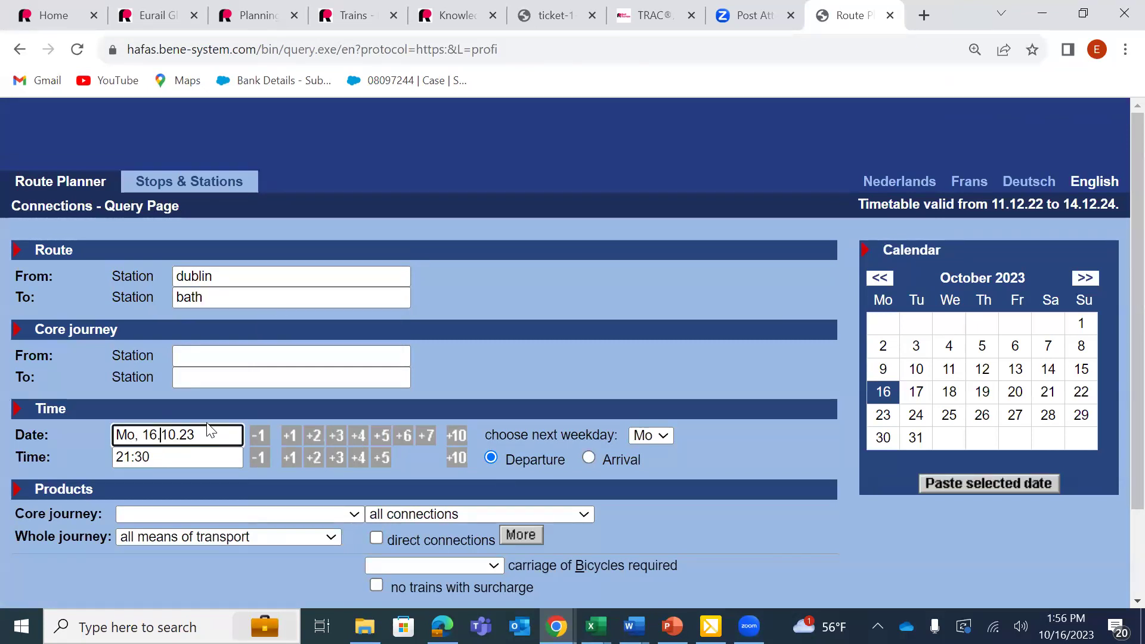
{"action": "key", "text": "Delete"}
{"action": "key", "text": "Delete"}
{"action": "type", "text": "12"}
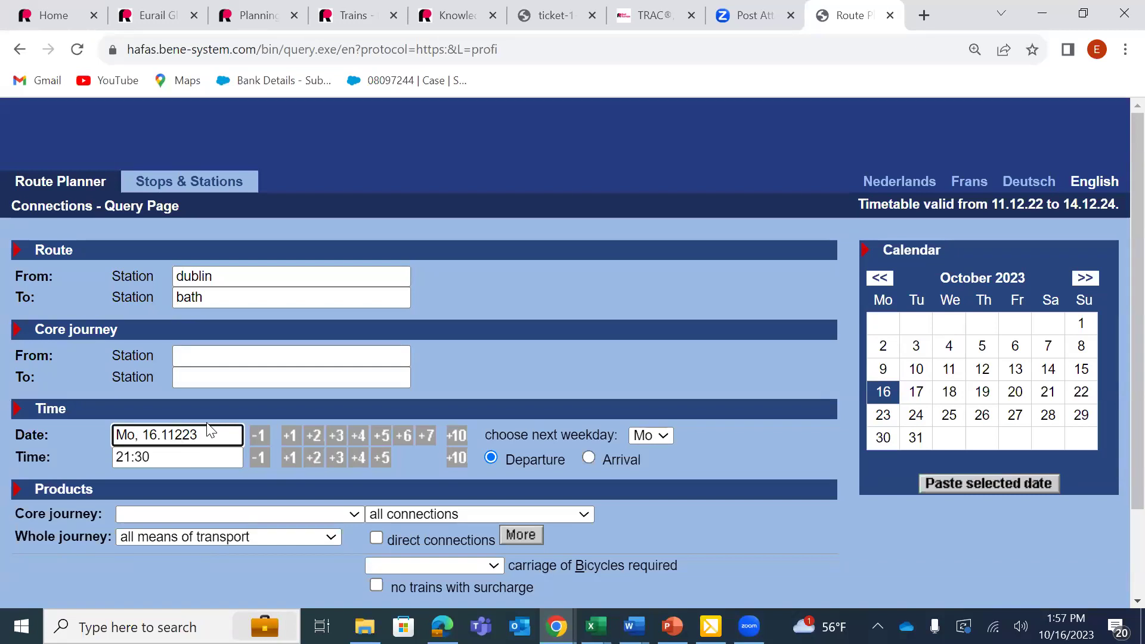
{"action": "key", "text": "BackSpace"}
{"action": "type", "text": "."}
{"action": "key", "text": "Left"}
{"action": "key", "text": "Left"}
{"action": "key", "text": "Left"}
{"action": "key", "text": "Left"}
{"action": "key", "text": "BackSpace"}
{"action": "type", "text": "0"}
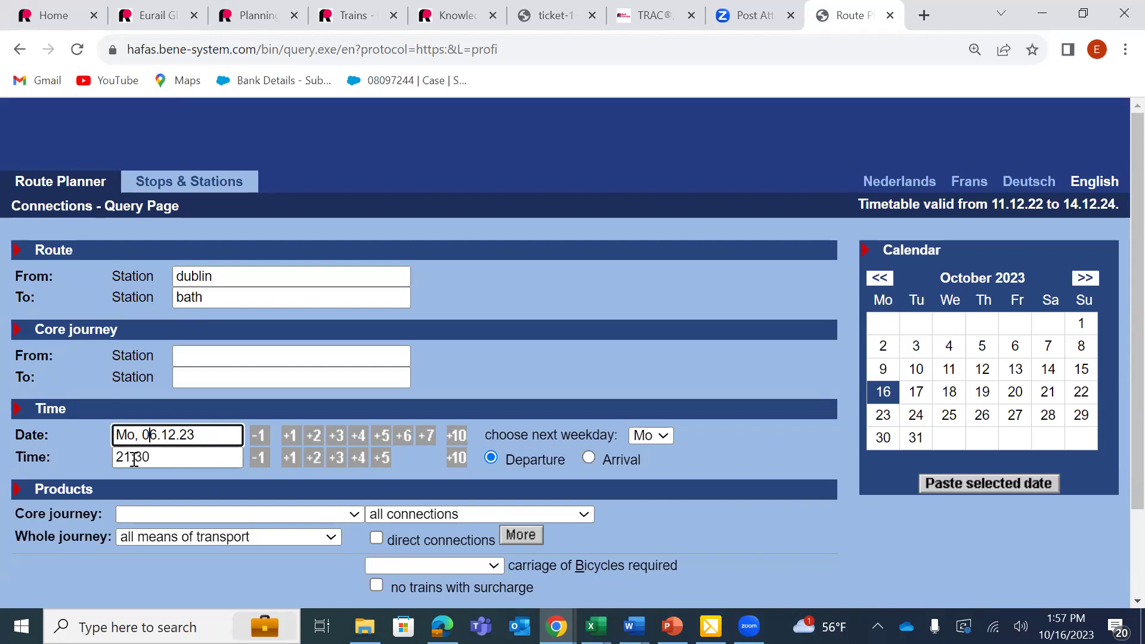
{"action": "double_click", "coordinate": [132, 457]}
{"action": "type", "text": "09"}
{"action": "scroll", "coordinate": [166, 370], "scroll_direction": "down", "scroll_amount": 3}
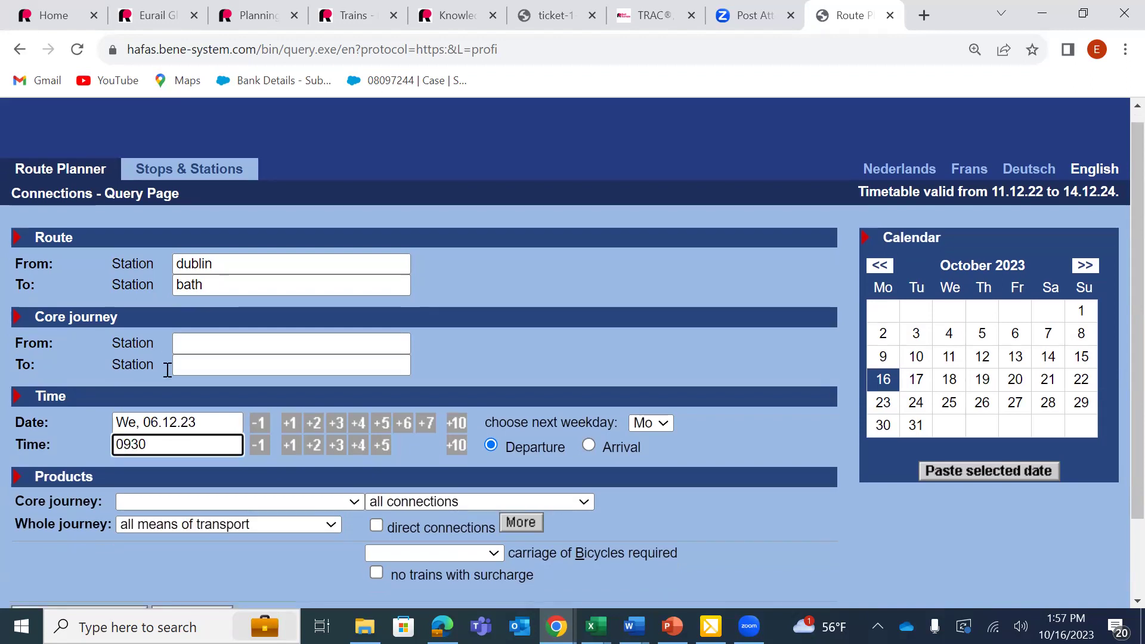
Start a new query with barcelona as From and inverness as To
{"action": "left_click", "coordinate": [188, 519]}
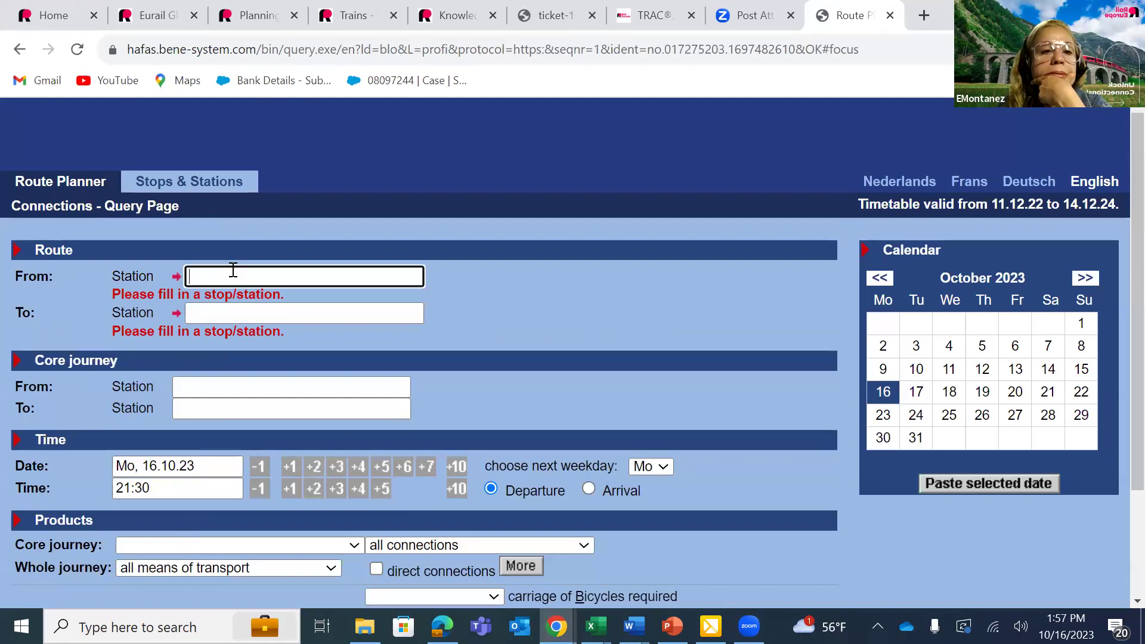
{"action": "left_click", "coordinate": [233, 275]}
{"action": "key", "text": "Down"}
{"action": "key", "text": "Down"}
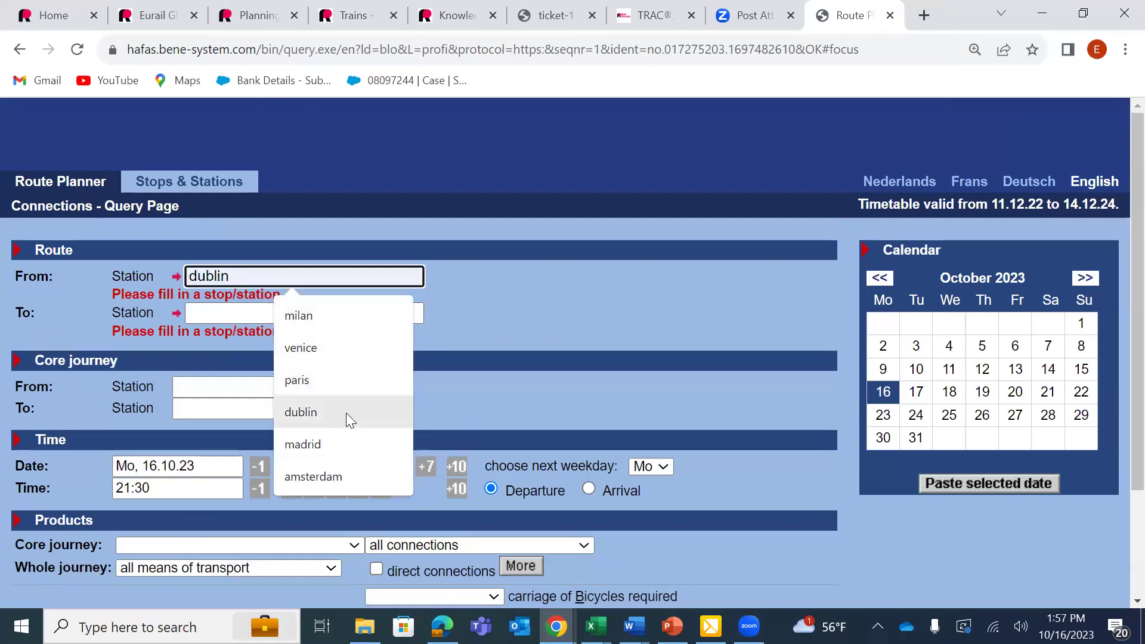
{"action": "left_click", "coordinate": [346, 412]}
{"action": "left_click", "coordinate": [213, 309]}
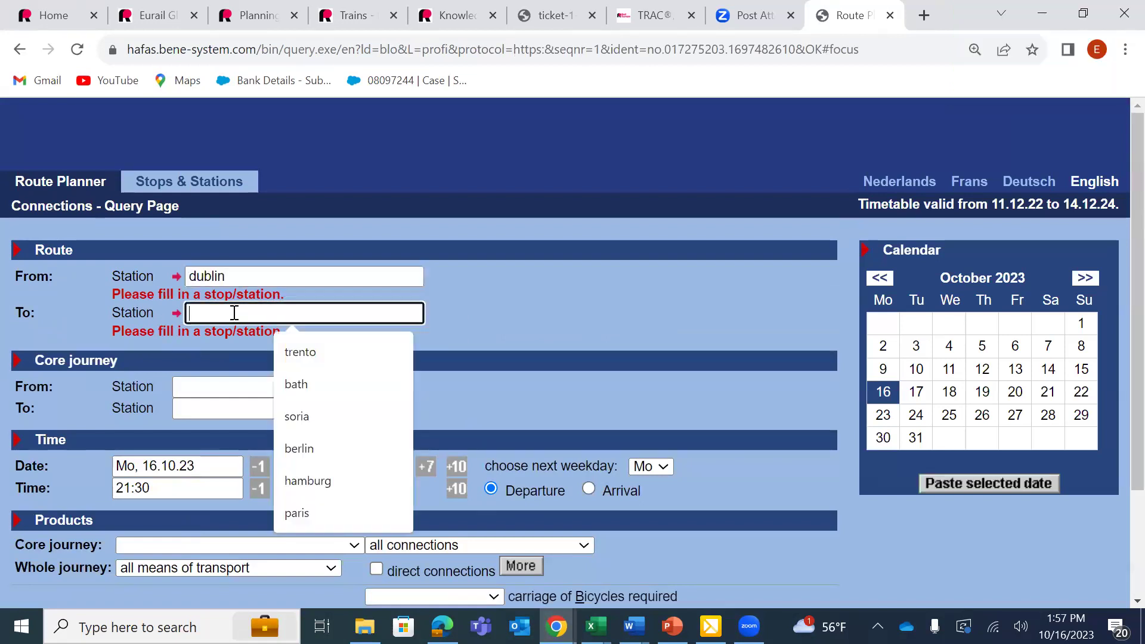
{"action": "double_click", "coordinate": [235, 276]}
{"action": "type", "text": "barceo"}
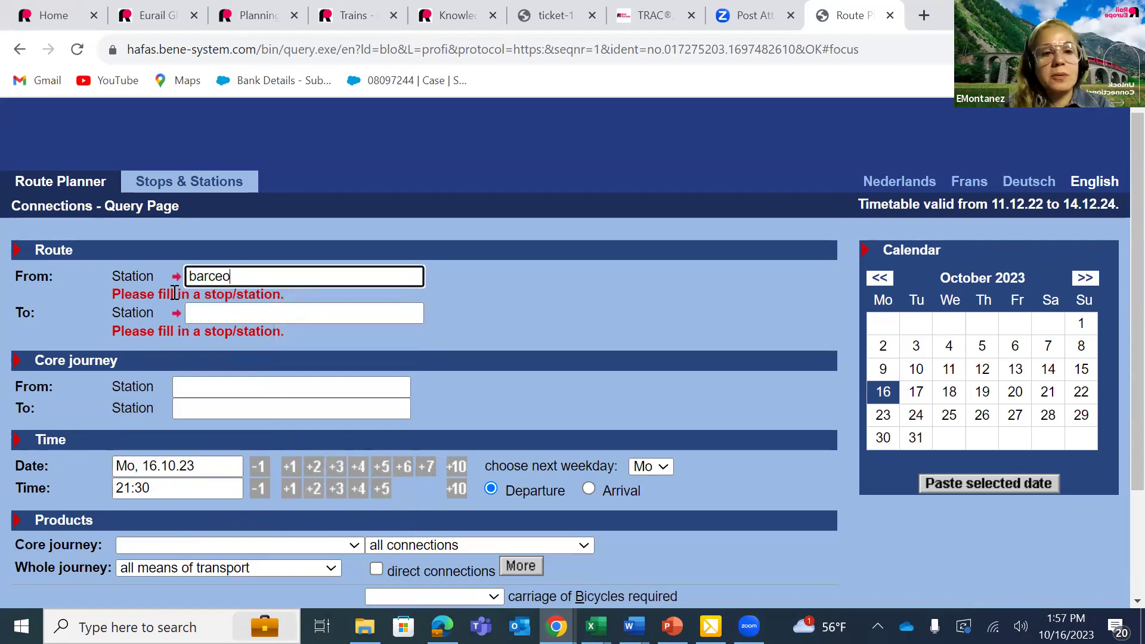
{"action": "key", "text": "BackSpace"}
{"action": "key", "text": "BackSpace"}
{"action": "type", "text": "celo"}
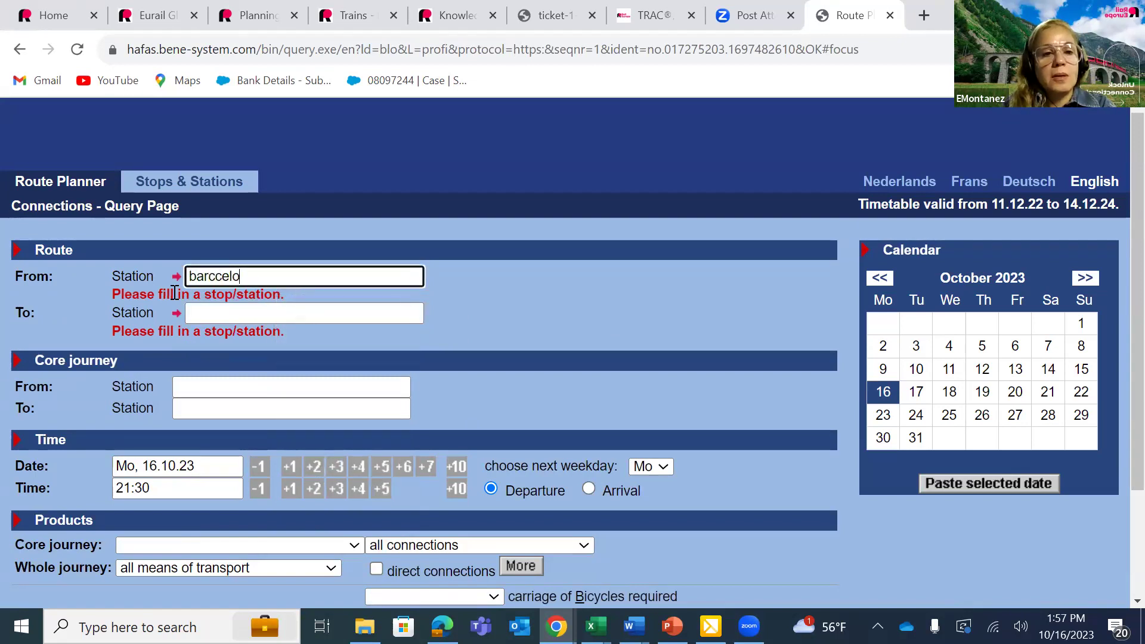
{"action": "type", "text": "na"}
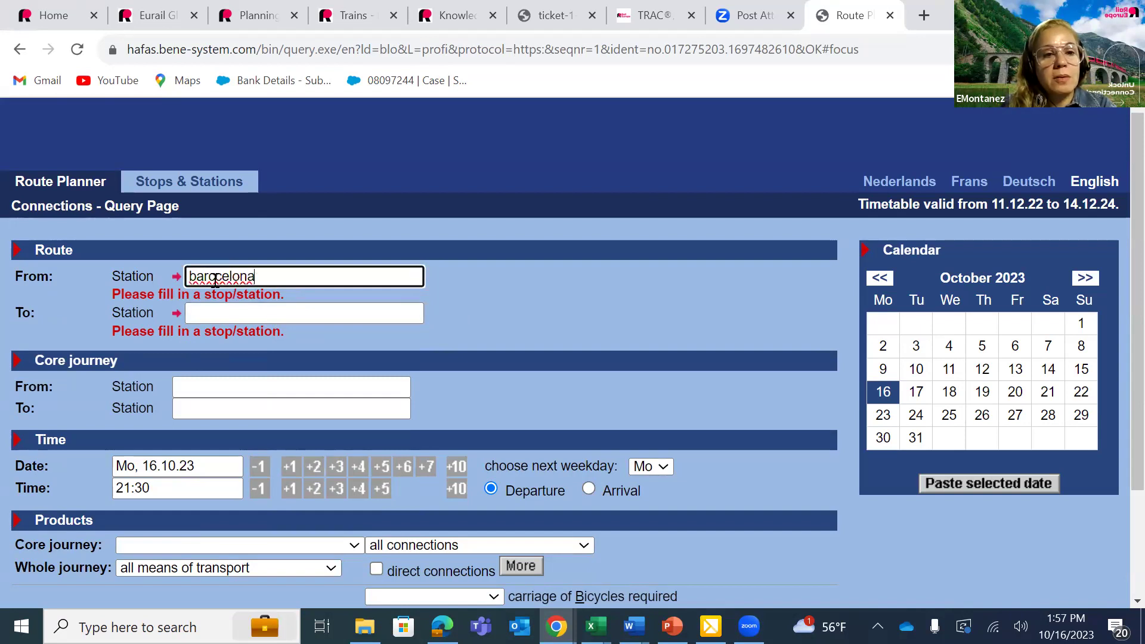
{"action": "key", "text": "BackSpace"}
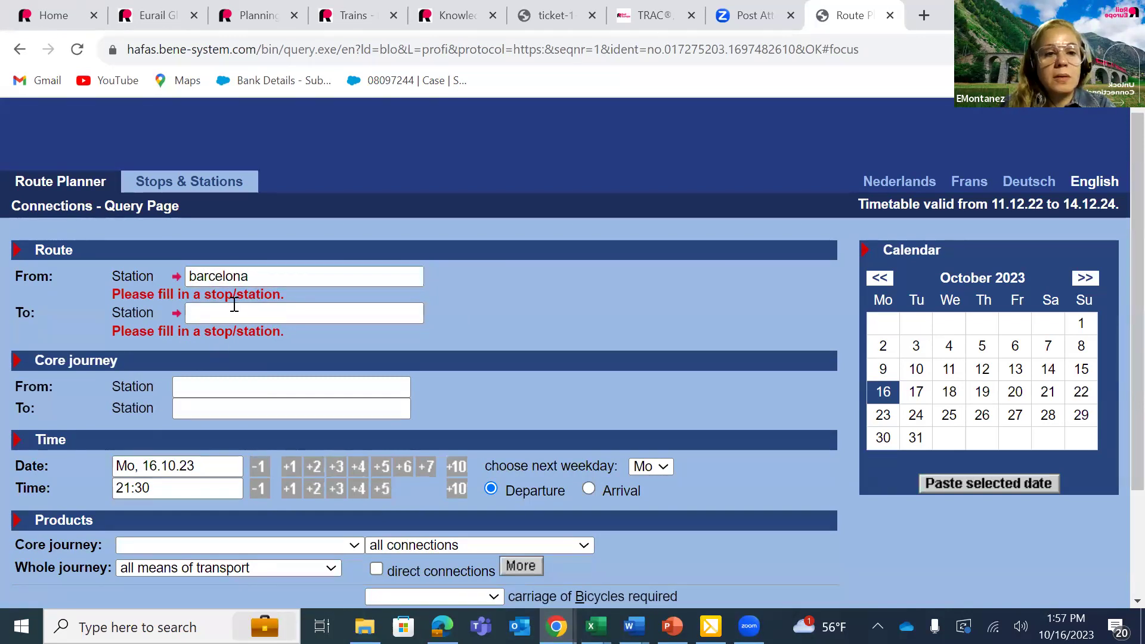
{"action": "left_click", "coordinate": [219, 311]}
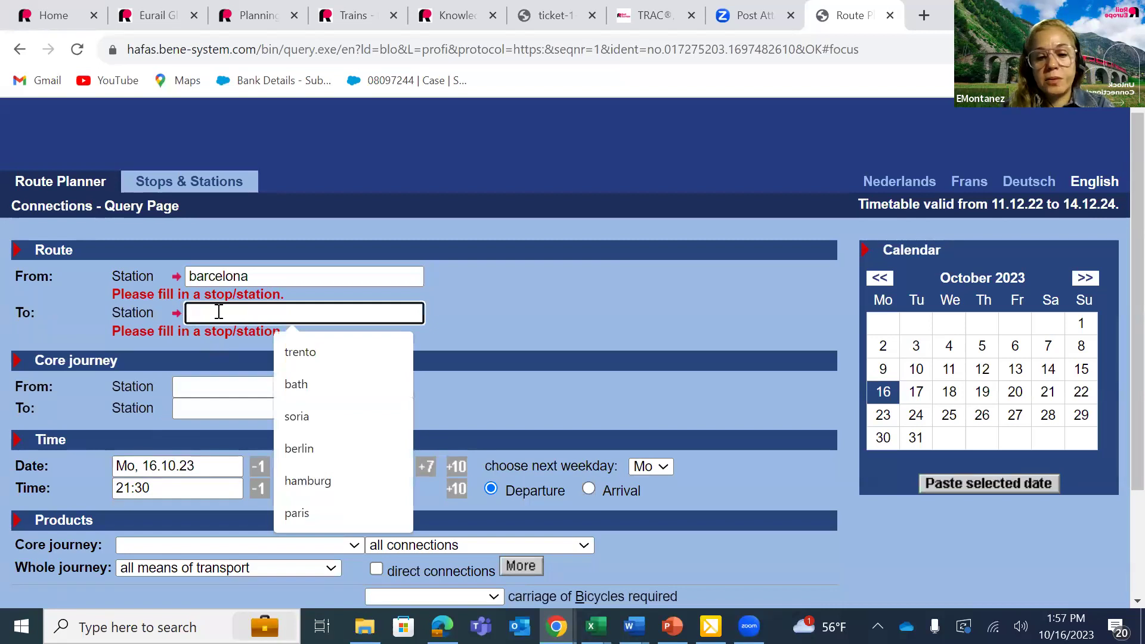
{"action": "type", "text": "inverness"}
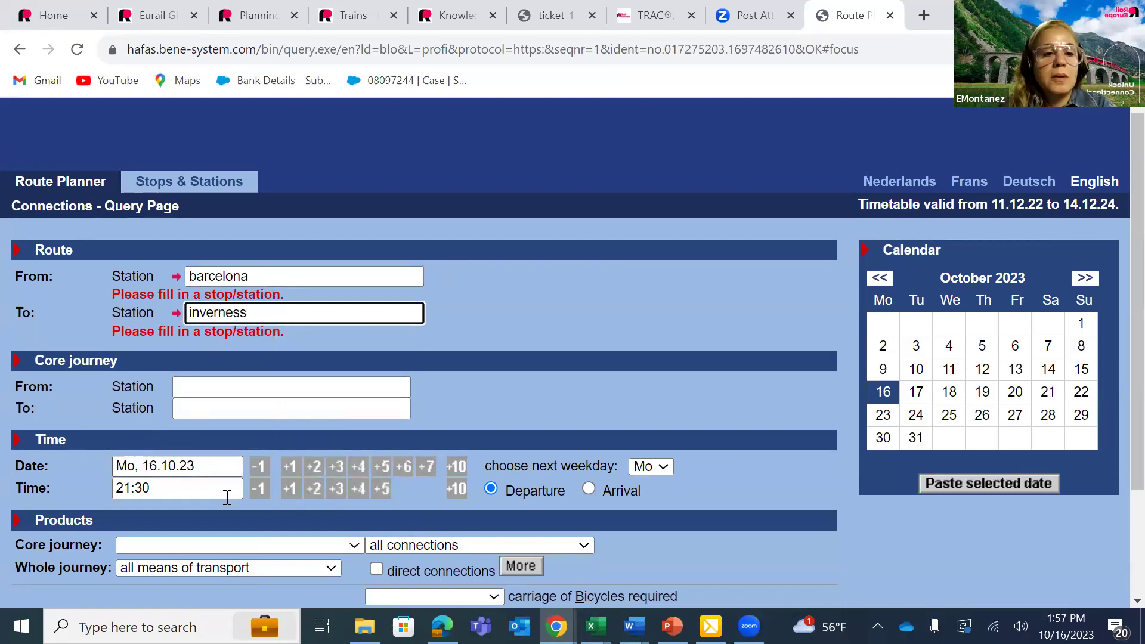
{"action": "scroll", "coordinate": [225, 488], "scroll_direction": "down", "scroll_amount": 3}
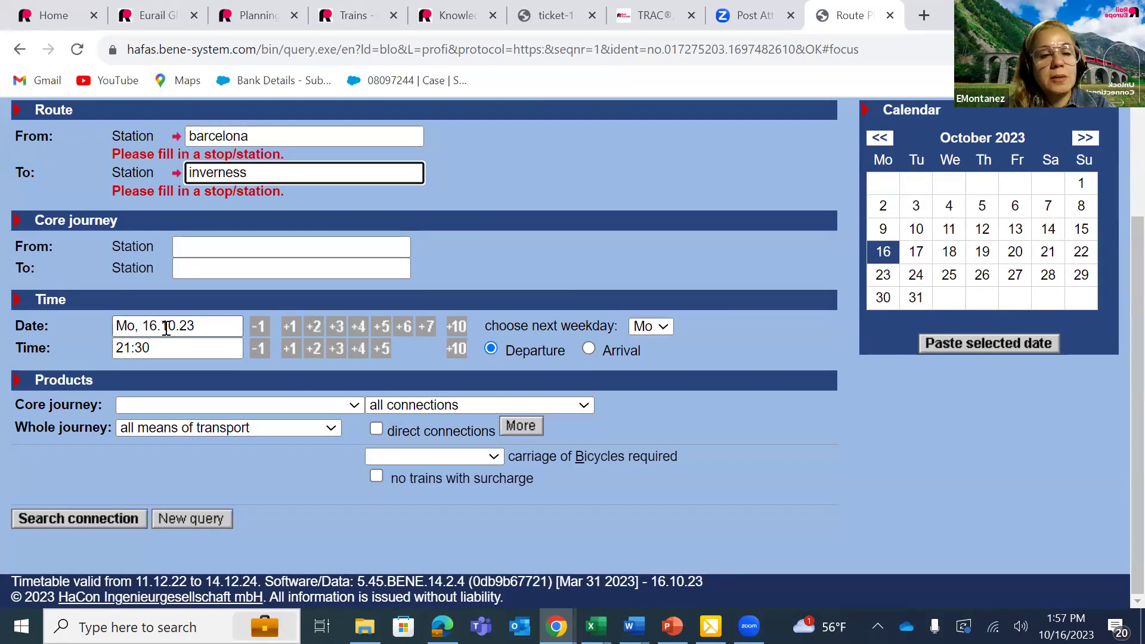
Set the date to 06.12.23 and time to 07:30, then clear it with New query
{"action": "left_click", "coordinate": [186, 319]}
{"action": "key", "text": "BackSpace"}
{"action": "type", "text": "2"}
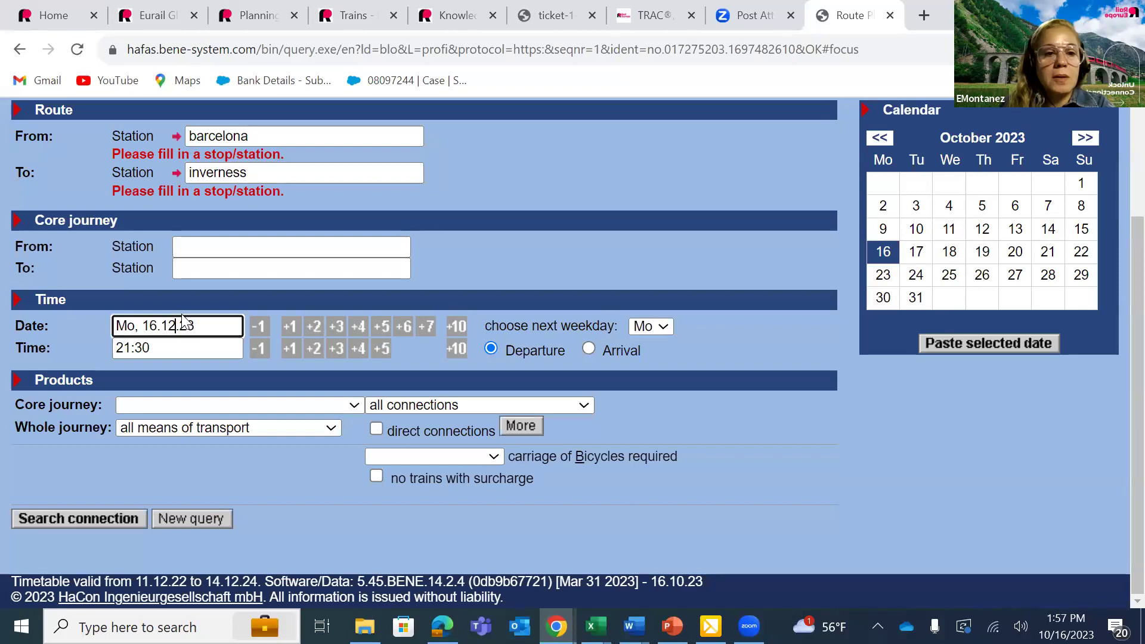
{"action": "left_click", "coordinate": [156, 329]}
{"action": "key", "text": "BackSpace"}
{"action": "type", "text": "0"}
{"action": "double_click", "coordinate": [128, 347]}
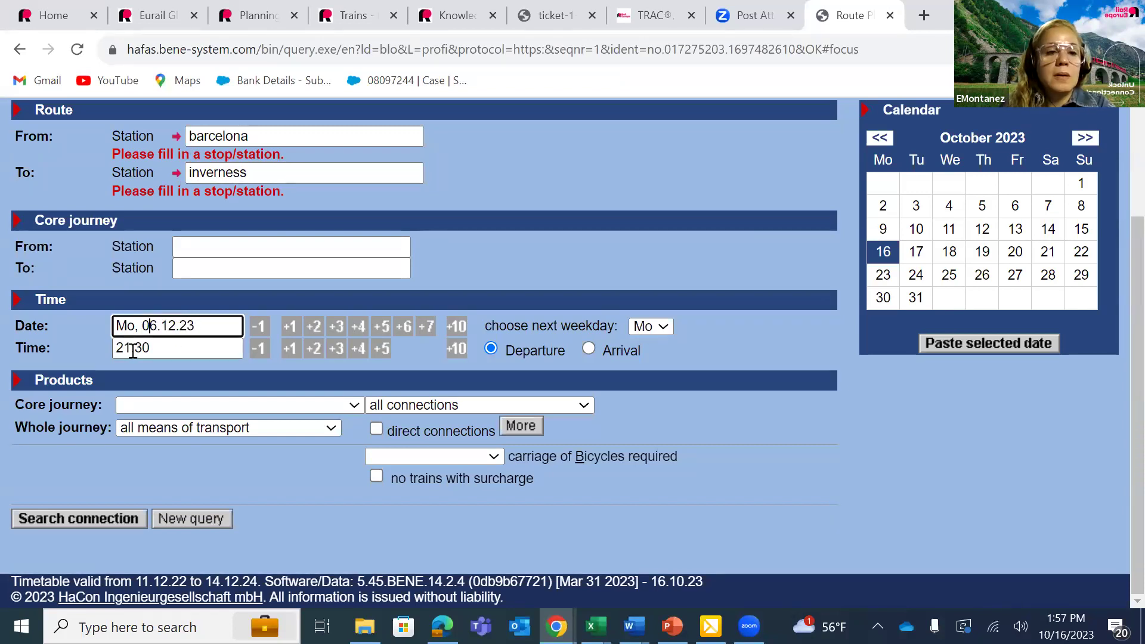
{"action": "type", "text": "07"}
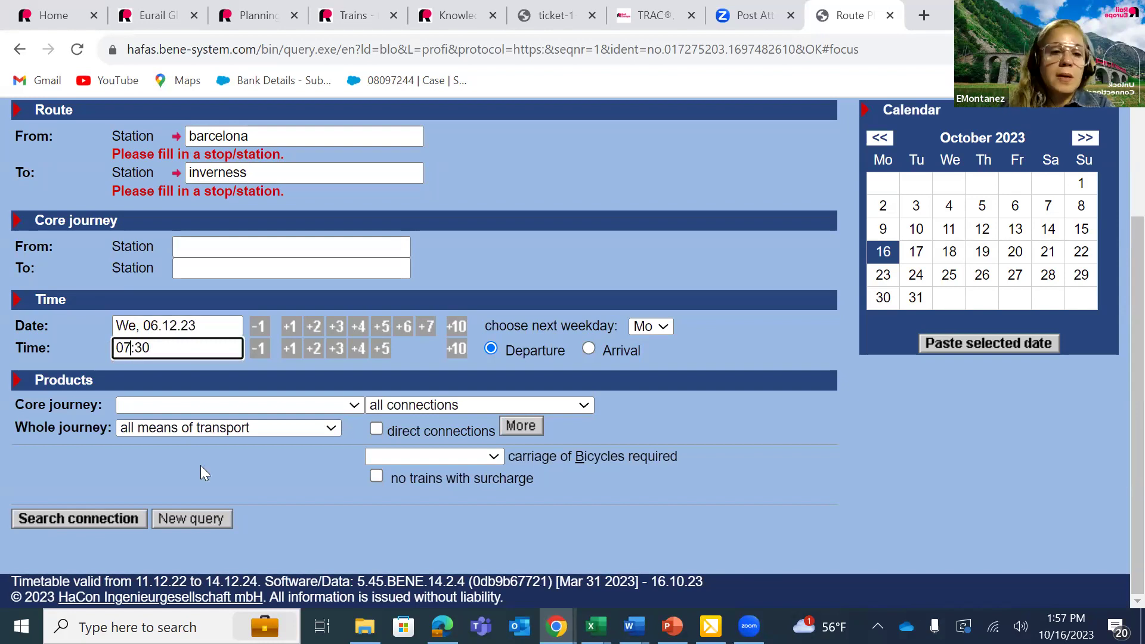
{"action": "left_click", "coordinate": [208, 523]}
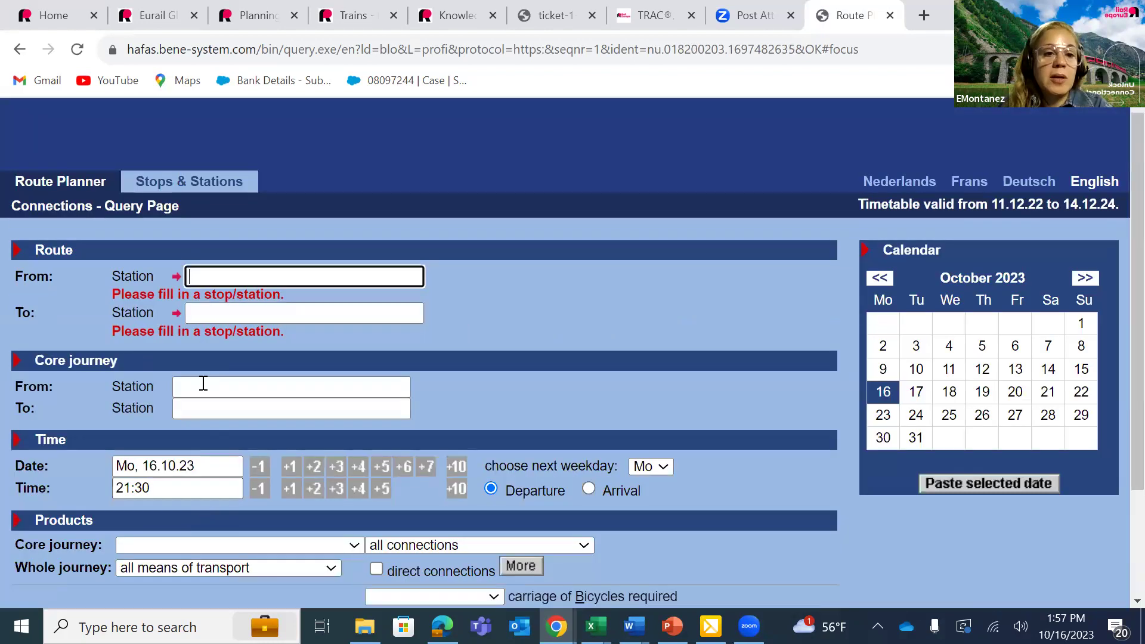
Fill in a venice–hamburg query for 16.12.23 at 09:30, then reset it with New query
{"action": "left_click", "coordinate": [223, 280]}
{"action": "left_click", "coordinate": [296, 352]}
{"action": "left_click", "coordinate": [313, 313]}
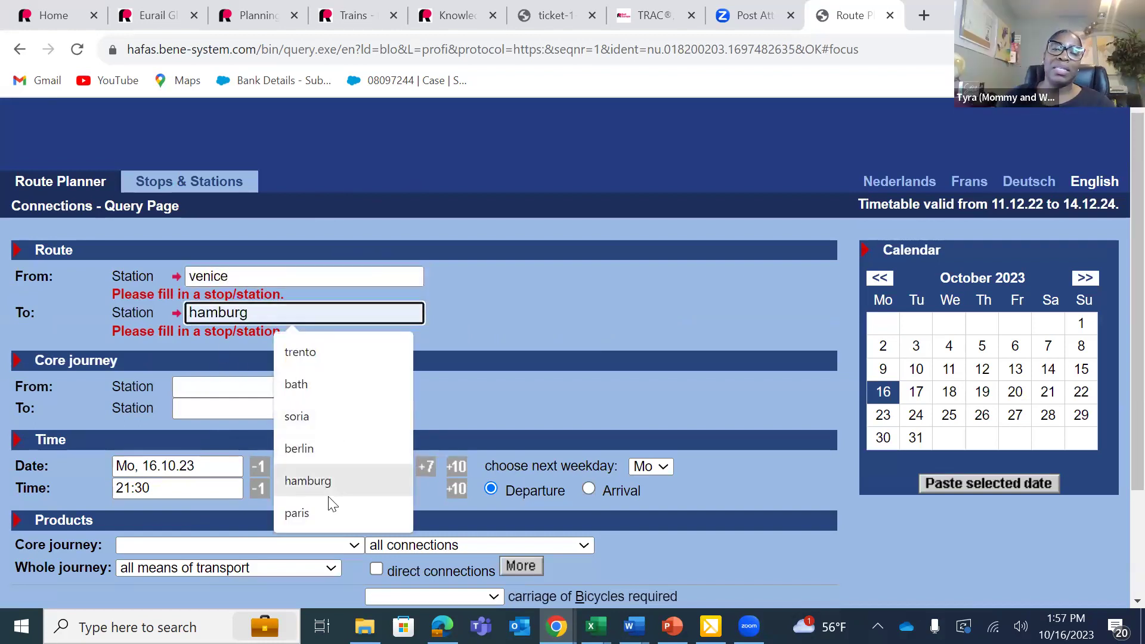
{"action": "left_click", "coordinate": [328, 485]}
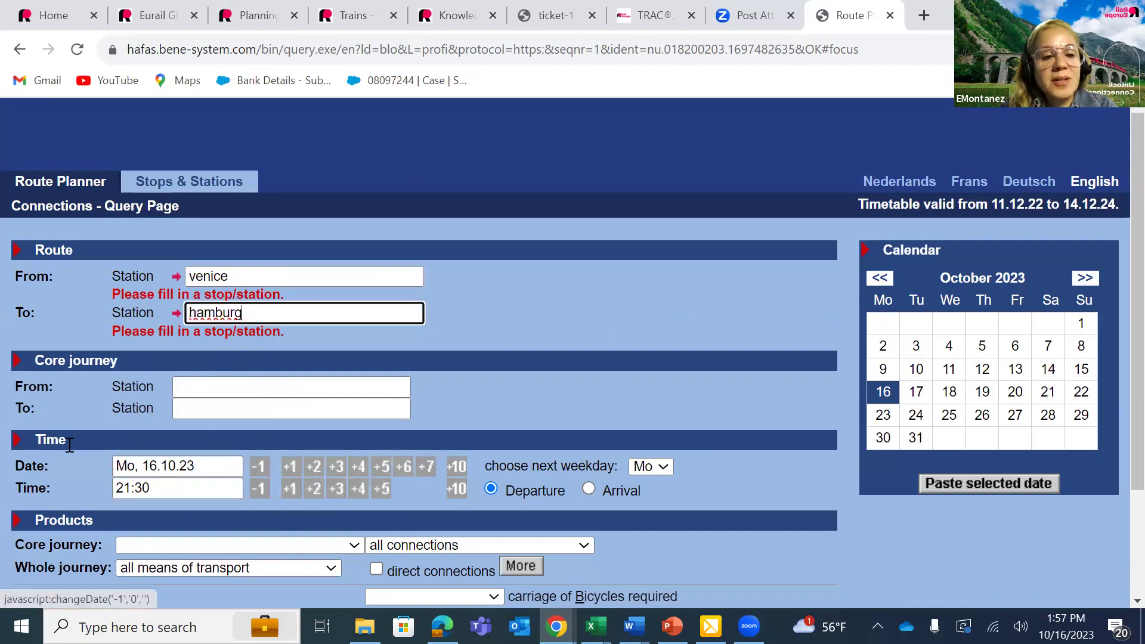
{"action": "left_click", "coordinate": [130, 487]}
{"action": "key", "text": "BackSpace"}
{"action": "key", "text": "BackSpace"}
{"action": "type", "text": "09"}
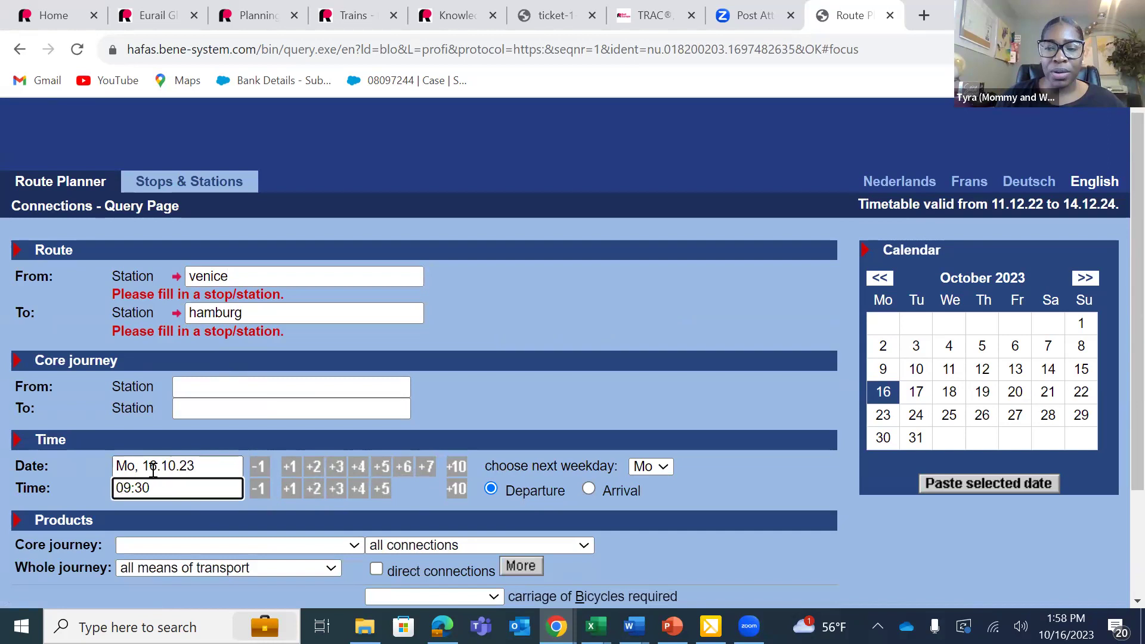
{"action": "left_click", "coordinate": [171, 465]}
{"action": "key", "text": "Delete"}
{"action": "type", "text": "2"}
{"action": "scroll", "coordinate": [236, 438], "scroll_direction": "down", "scroll_amount": 2}
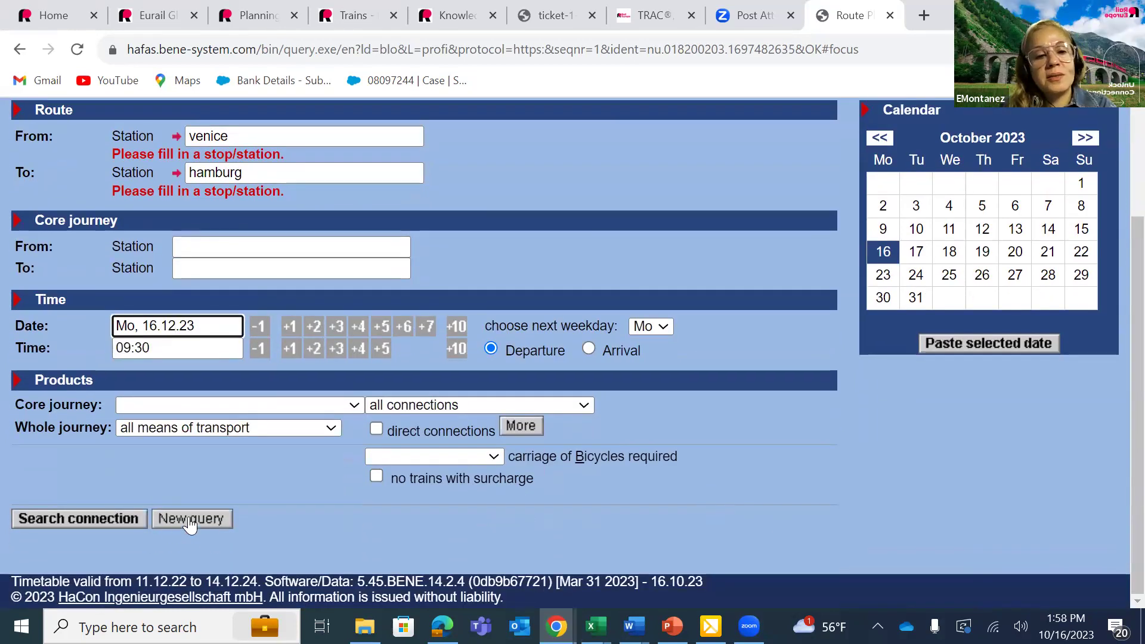
{"action": "left_click", "coordinate": [190, 518]}
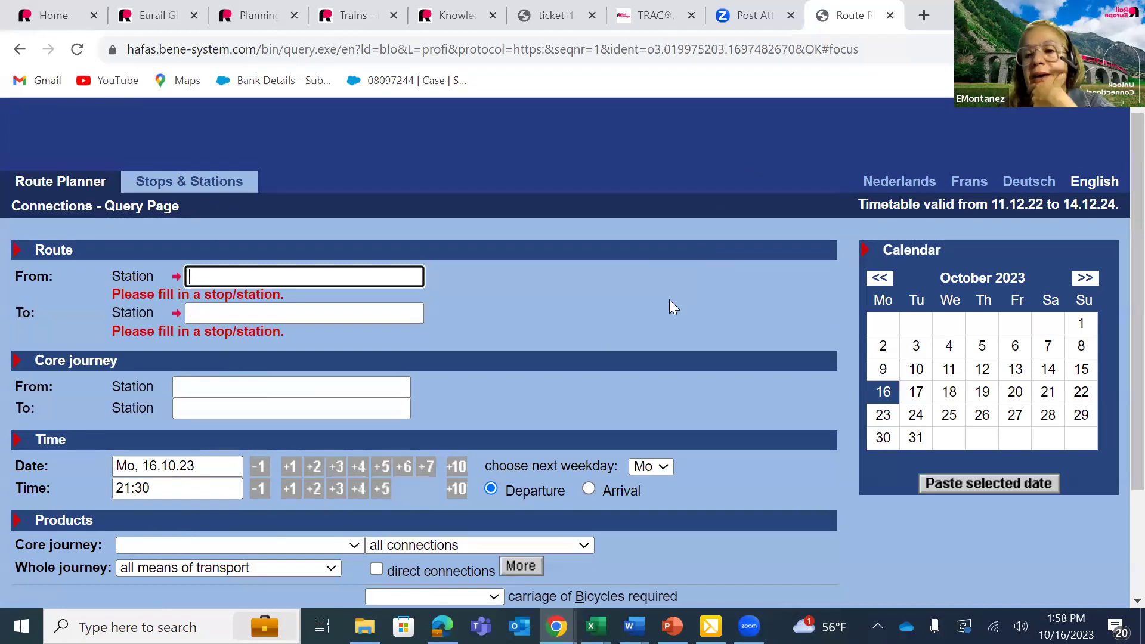
Browse the departure and destination station history lists, then dismiss the suggestions
{"action": "left_click", "coordinate": [253, 311]}
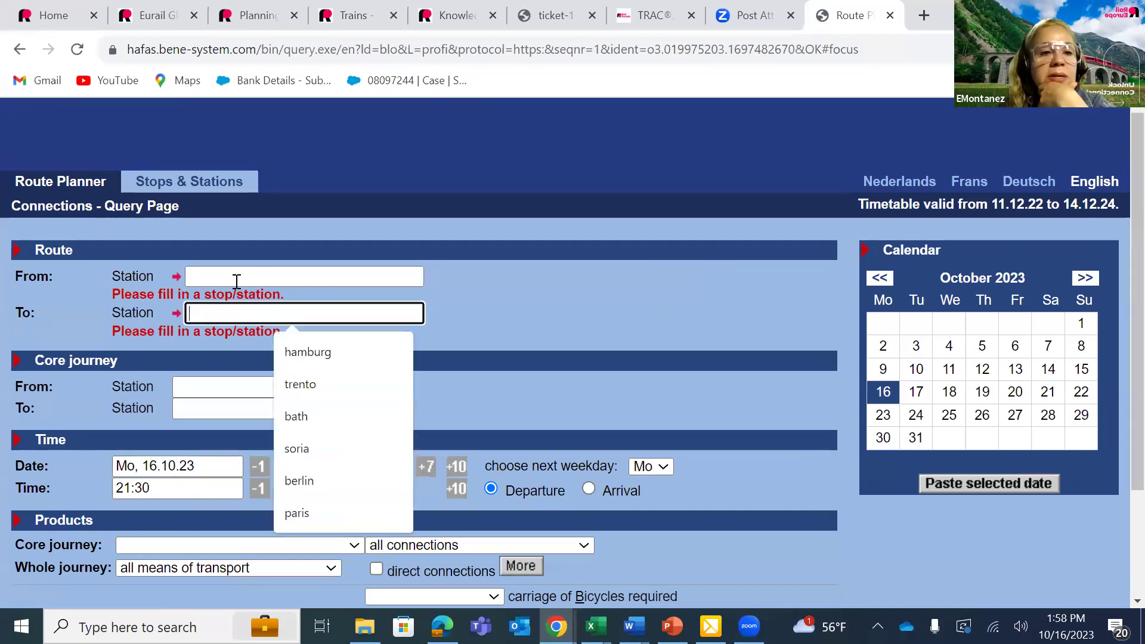
{"action": "left_click", "coordinate": [235, 280]}
{"action": "left_click_drag", "start_coordinate": [235, 280], "coordinate": [383, 310]}
{"action": "left_click", "coordinate": [383, 310]}
{"action": "left_click", "coordinate": [113, 294]}
{"action": "left_click", "coordinate": [212, 272]}
{"action": "key", "text": "Down"}
{"action": "key", "text": "Down"}
{"action": "key", "text": "Down"}
{"action": "key", "text": "Down"}
{"action": "key", "text": "Down"}
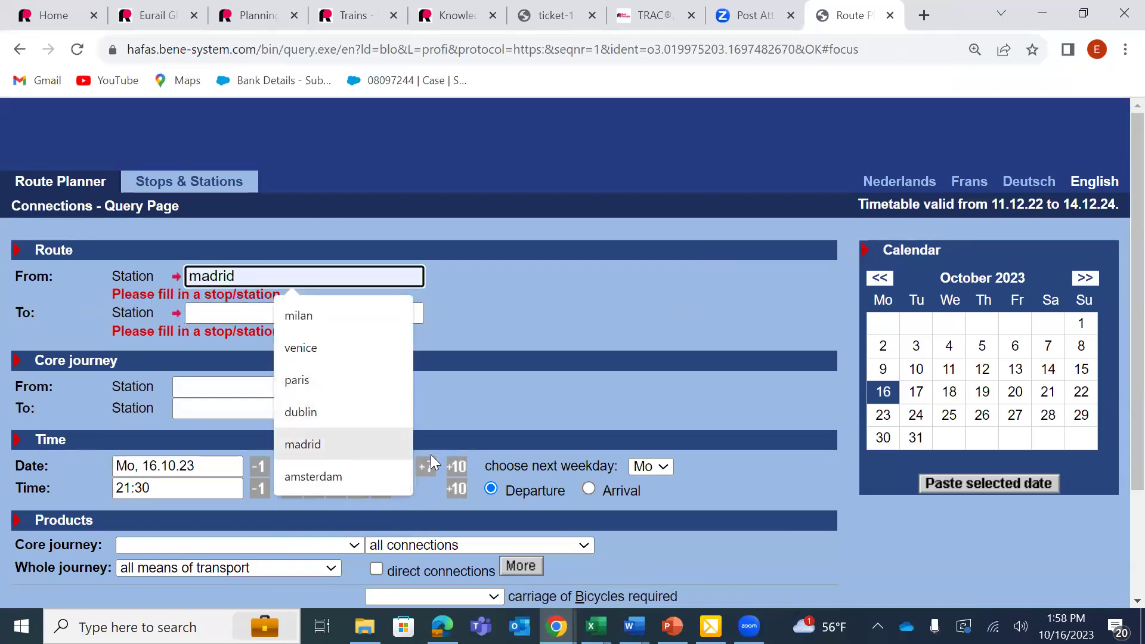
{"action": "left_click", "coordinate": [582, 325]}
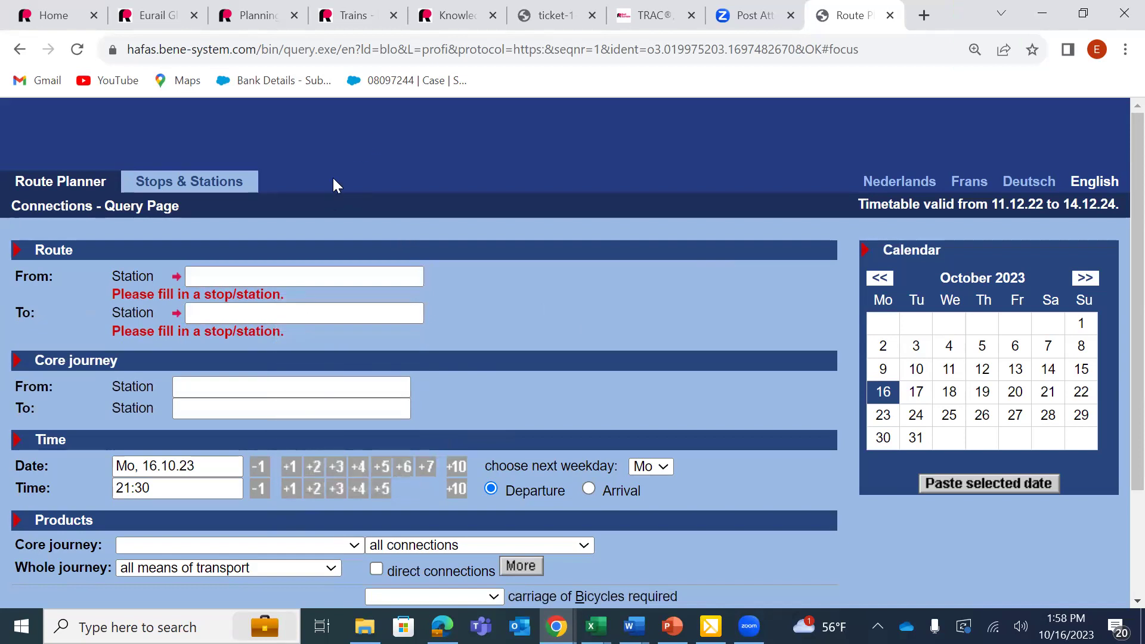
Search Milan to Trento connections using the station suggestion lists
{"action": "scroll", "coordinate": [222, 231], "scroll_direction": "down", "scroll_amount": 3}
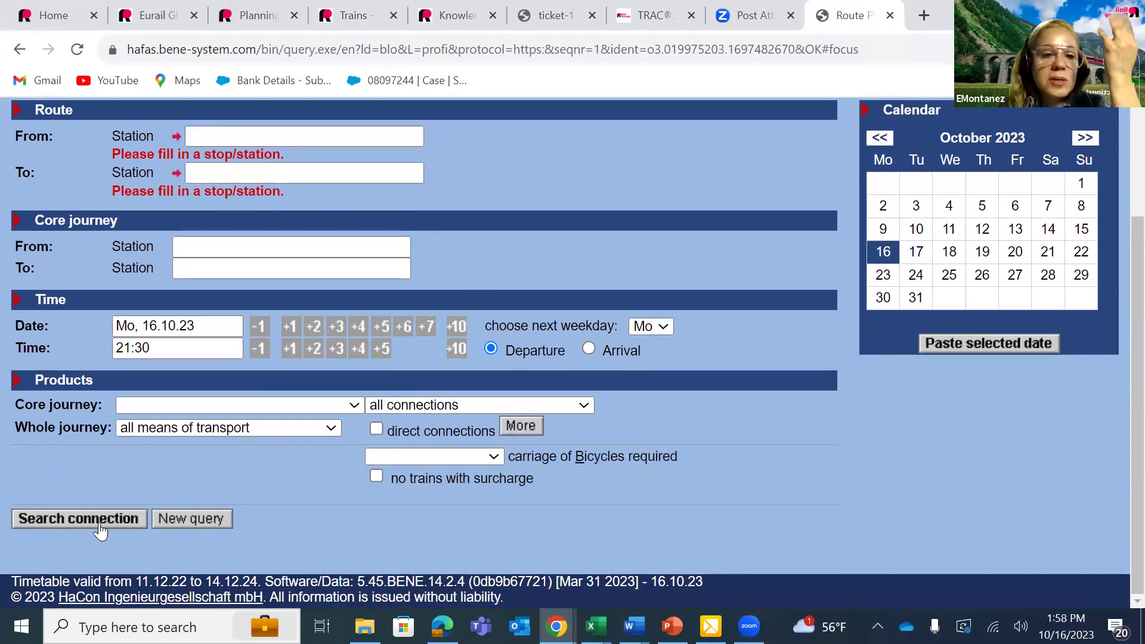
{"action": "scroll", "coordinate": [250, 257], "scroll_direction": "up", "scroll_amount": 3}
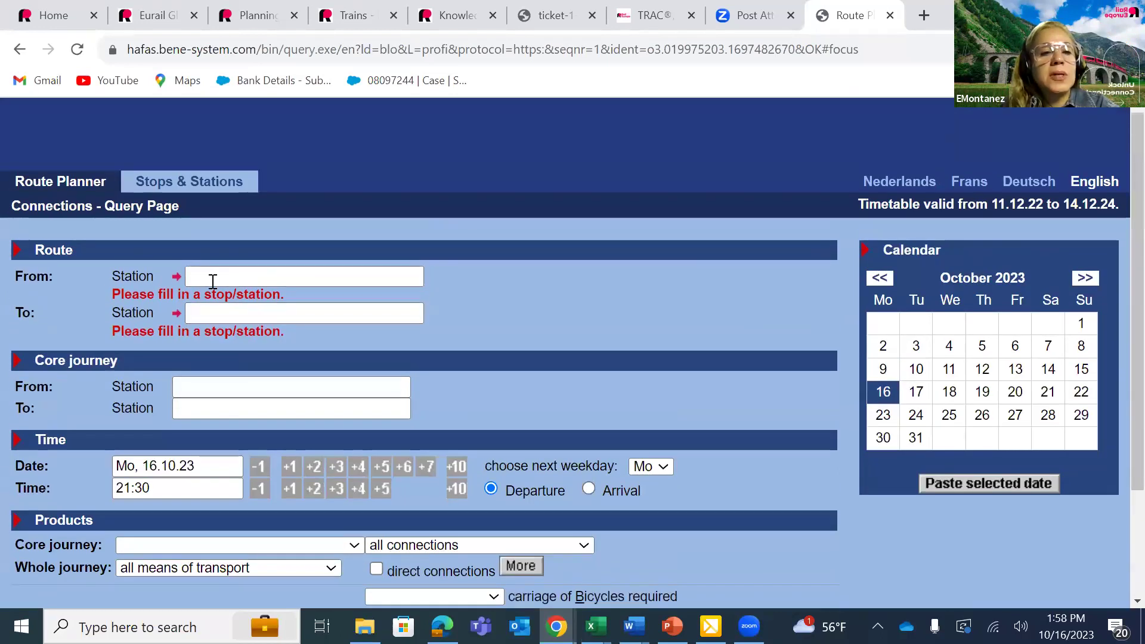
{"action": "left_click", "coordinate": [213, 278]}
{"action": "left_click", "coordinate": [317, 316]}
{"action": "left_click", "coordinate": [277, 315]}
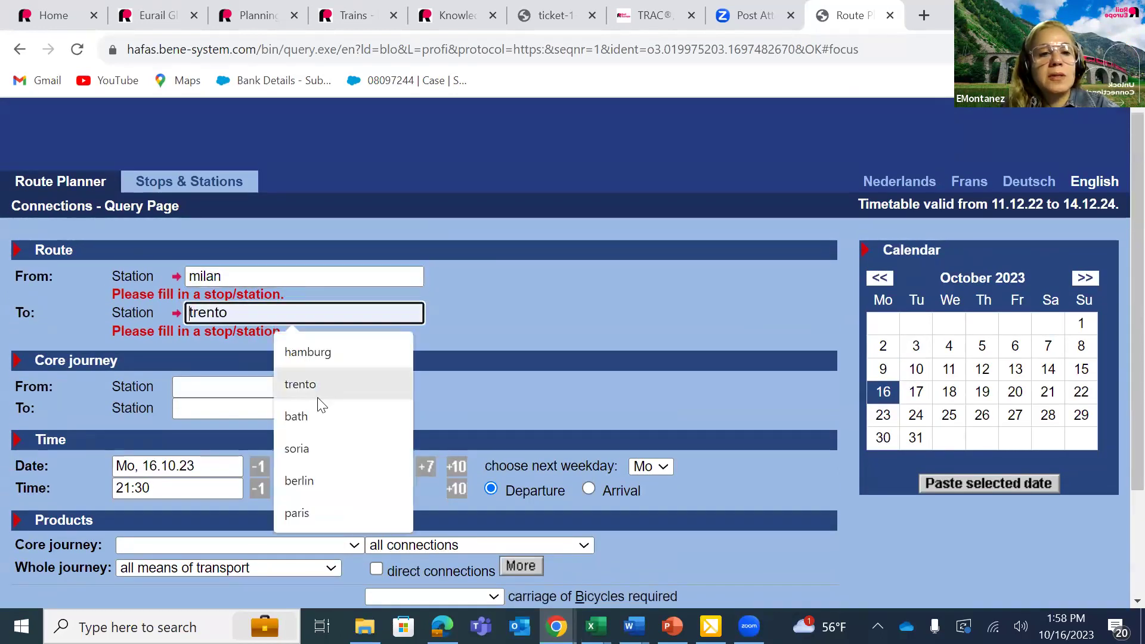
{"action": "left_click", "coordinate": [316, 388]}
{"action": "scroll", "coordinate": [155, 502], "scroll_direction": "down", "scroll_amount": 2}
{"action": "left_click", "coordinate": [105, 518]}
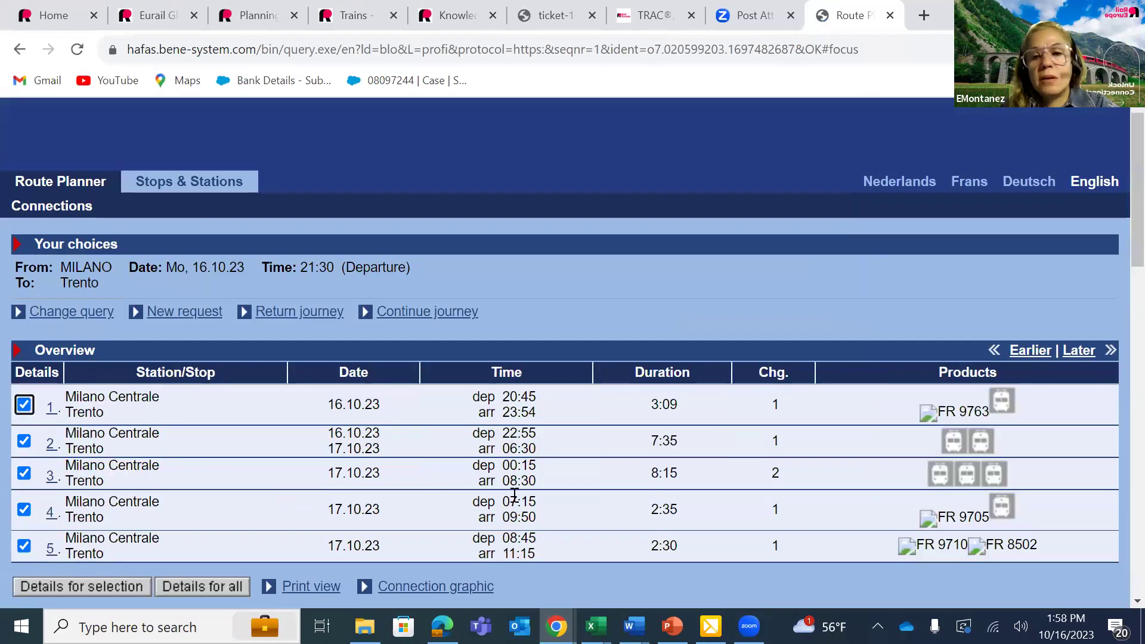
Reopen the query and replace the Trento destination with dublin
{"action": "left_click", "coordinate": [108, 319]}
{"action": "left_click_drag", "start_coordinate": [230, 296], "coordinate": [122, 296]}
{"action": "type", "text": "dublin"}
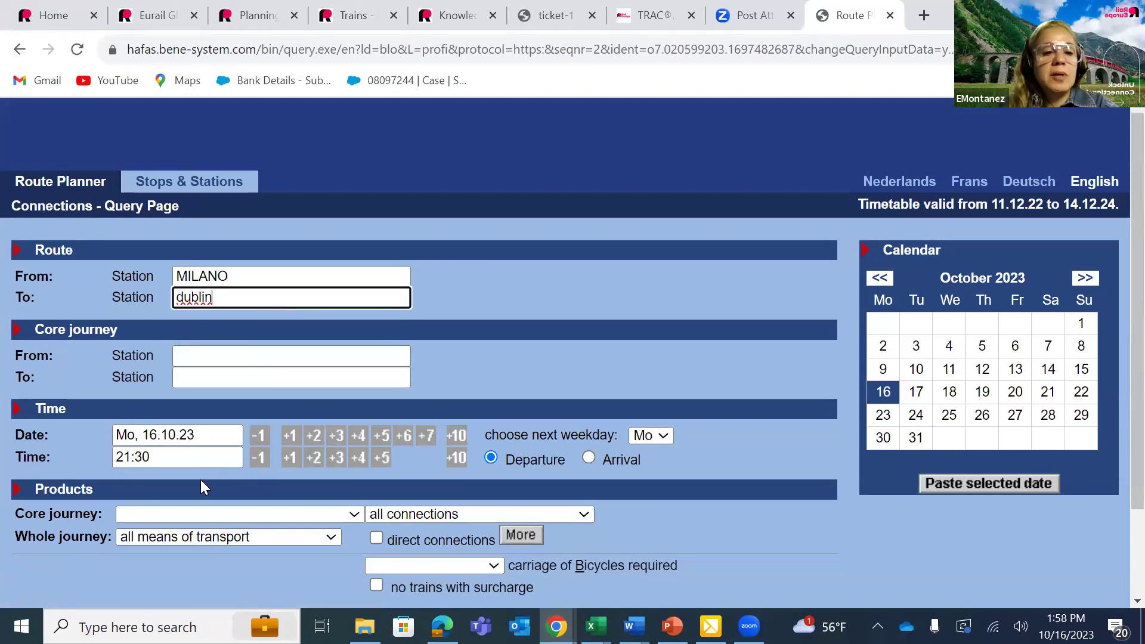
Search Milano to Dublin connections and scan the five results
{"action": "scroll", "coordinate": [201, 482], "scroll_direction": "down", "scroll_amount": 2}
{"action": "left_click", "coordinate": [81, 520]}
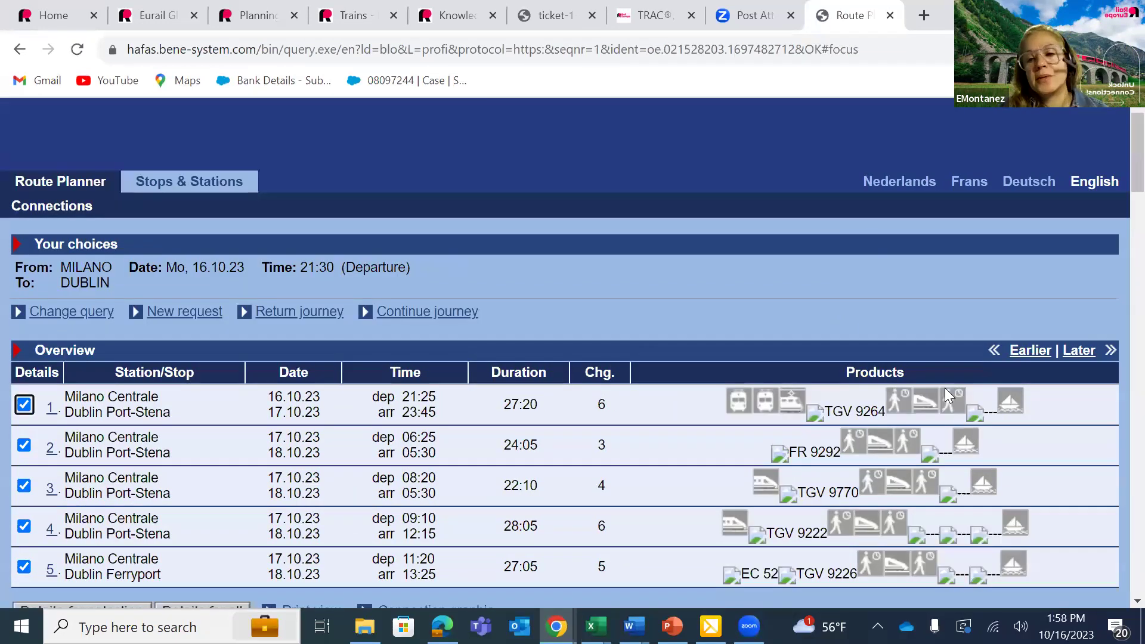
{"action": "scroll", "coordinate": [592, 380], "scroll_direction": "down", "scroll_amount": 3}
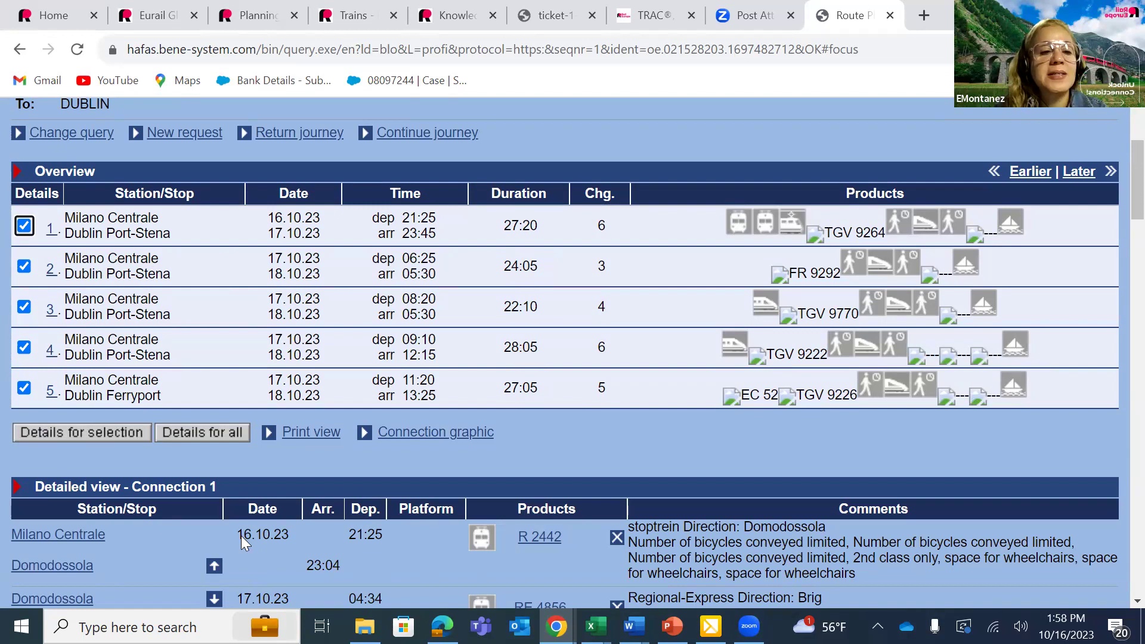
{"action": "scroll", "coordinate": [435, 469], "scroll_direction": "down", "scroll_amount": 8}
{"action": "scroll", "coordinate": [435, 471], "scroll_direction": "up", "scroll_amount": 8}
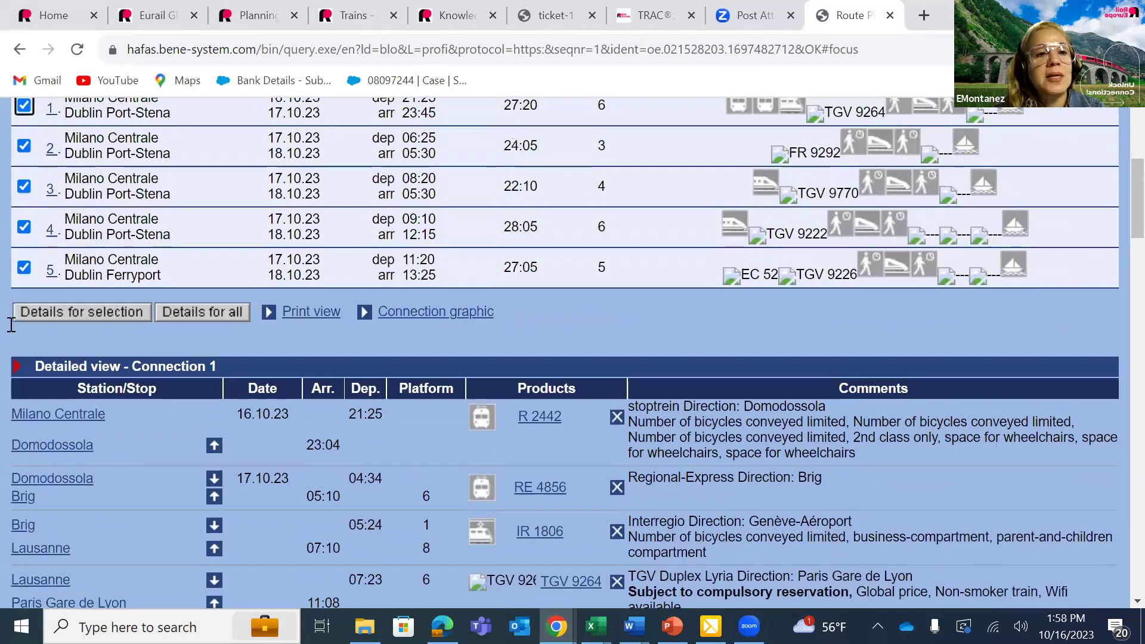
Deselect connections 1, 3, 4 and 5 and show details for connection 2 only
{"action": "left_click", "coordinate": [24, 404]}
{"action": "scroll", "coordinate": [210, 396], "scroll_direction": "down", "scroll_amount": 1}
{"action": "scroll", "coordinate": [210, 396], "scroll_direction": "down", "scroll_amount": 4}
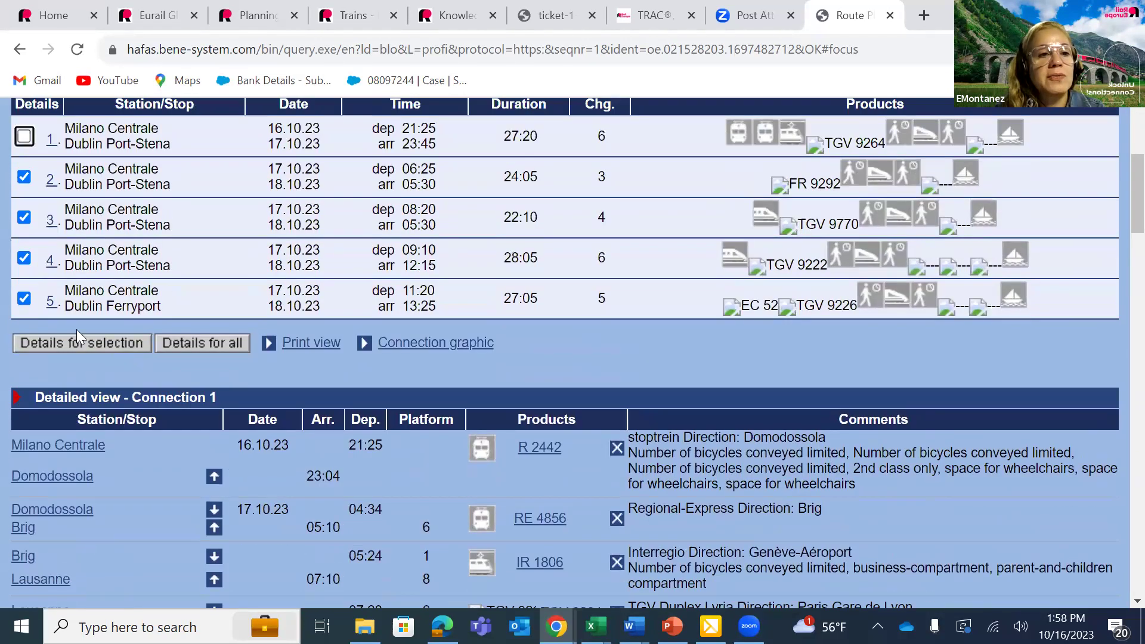
{"action": "left_click", "coordinate": [24, 217]}
{"action": "left_click", "coordinate": [24, 260]}
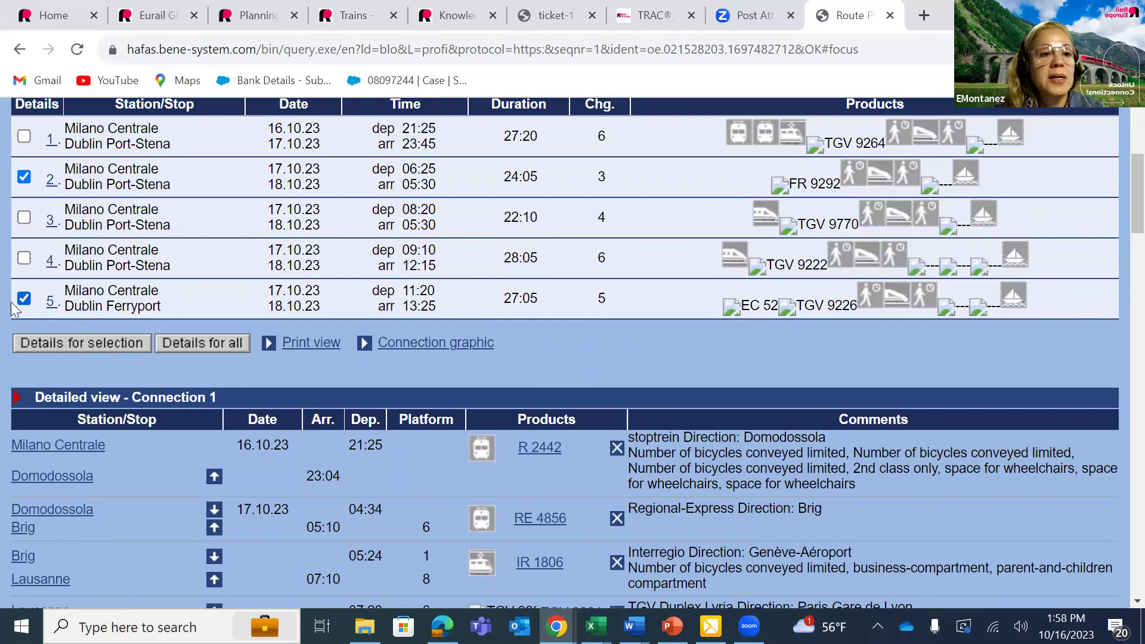
{"action": "left_click", "coordinate": [24, 298]}
{"action": "left_click", "coordinate": [81, 351]}
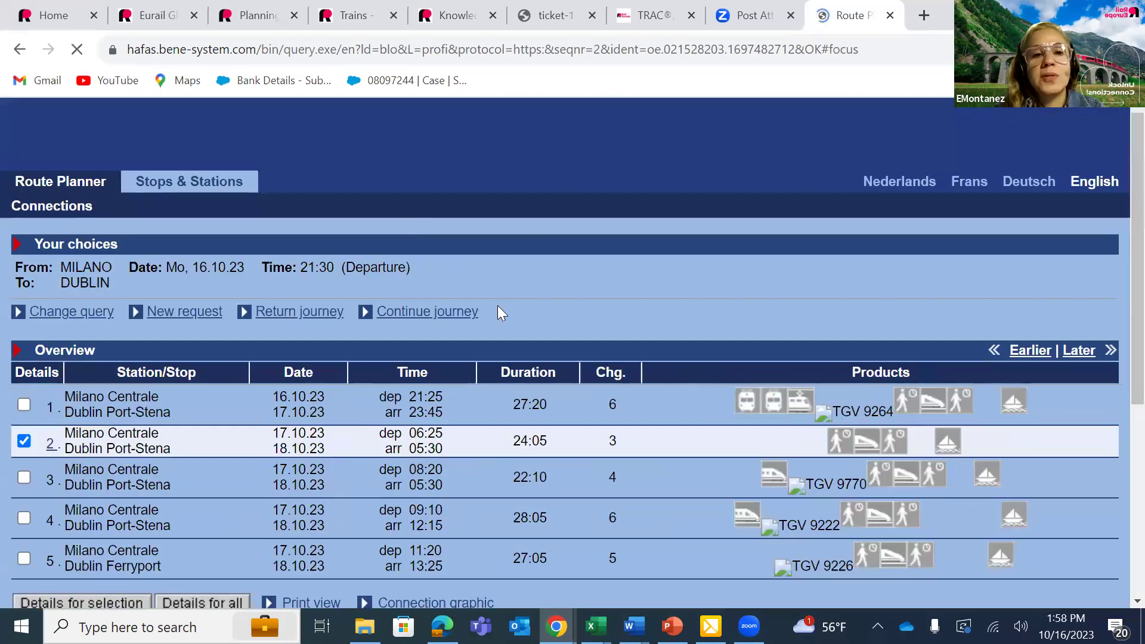
{"action": "scroll", "coordinate": [746, 459], "scroll_direction": "down", "scroll_amount": 7}
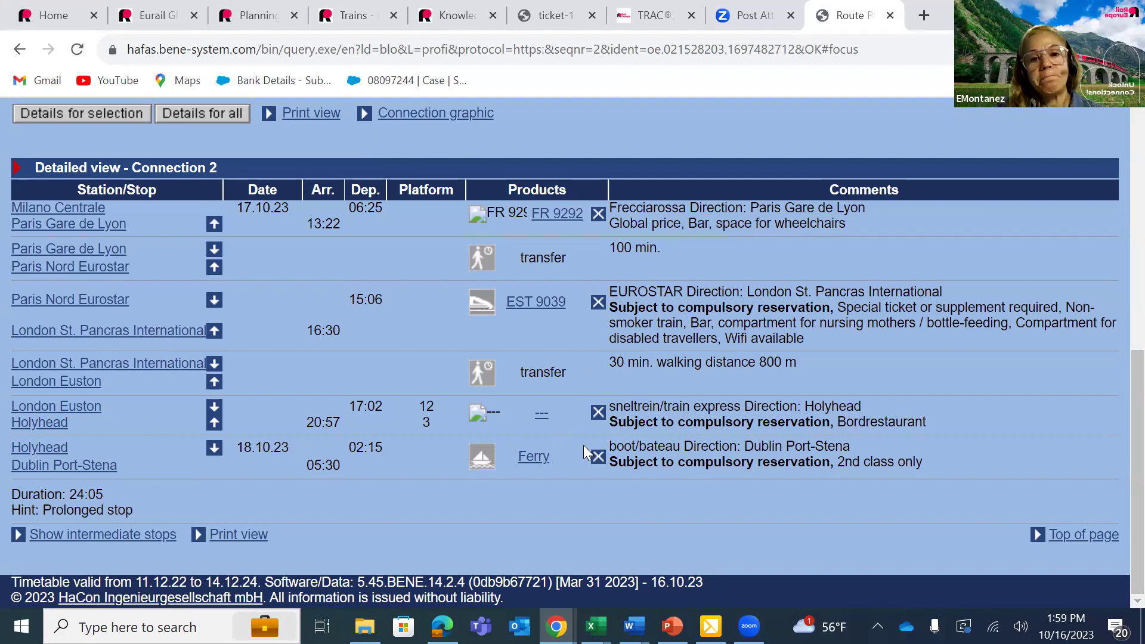
{"action": "scroll", "coordinate": [708, 331], "scroll_direction": "up", "scroll_amount": 8}
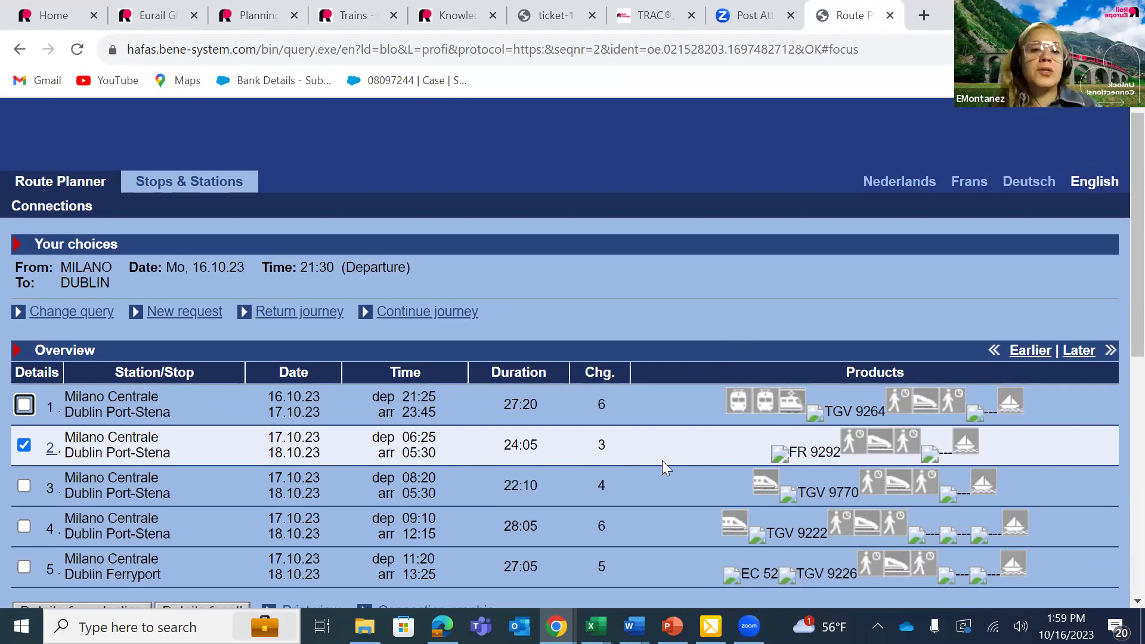
Switch back to the Rail Europe ERA Home tab showing the Paris–London search for 2024-01-11, 8:00 am, one adult
{"action": "left_click", "coordinate": [28, 12]}
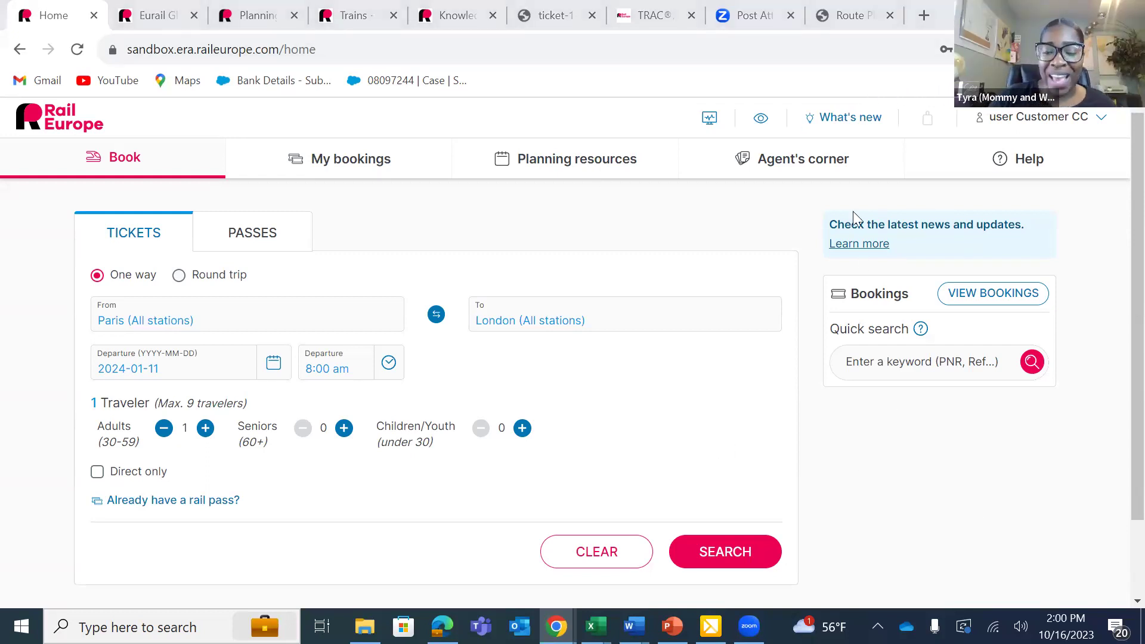
{"action": "key", "text": "Tab"}
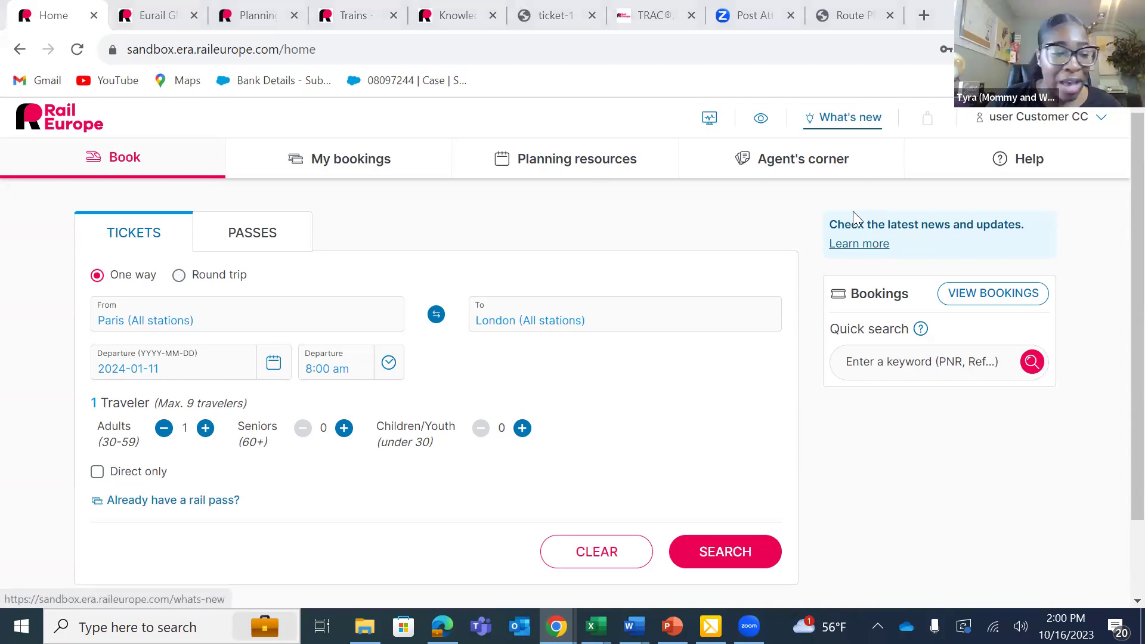
{"action": "left_click", "coordinate": [852, 211]}
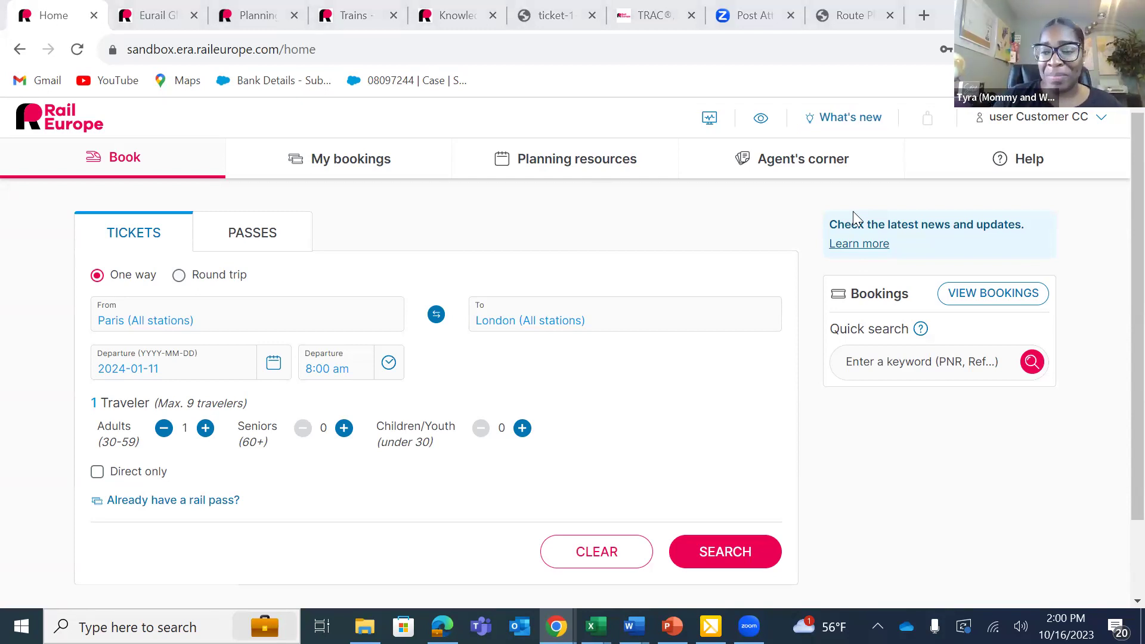